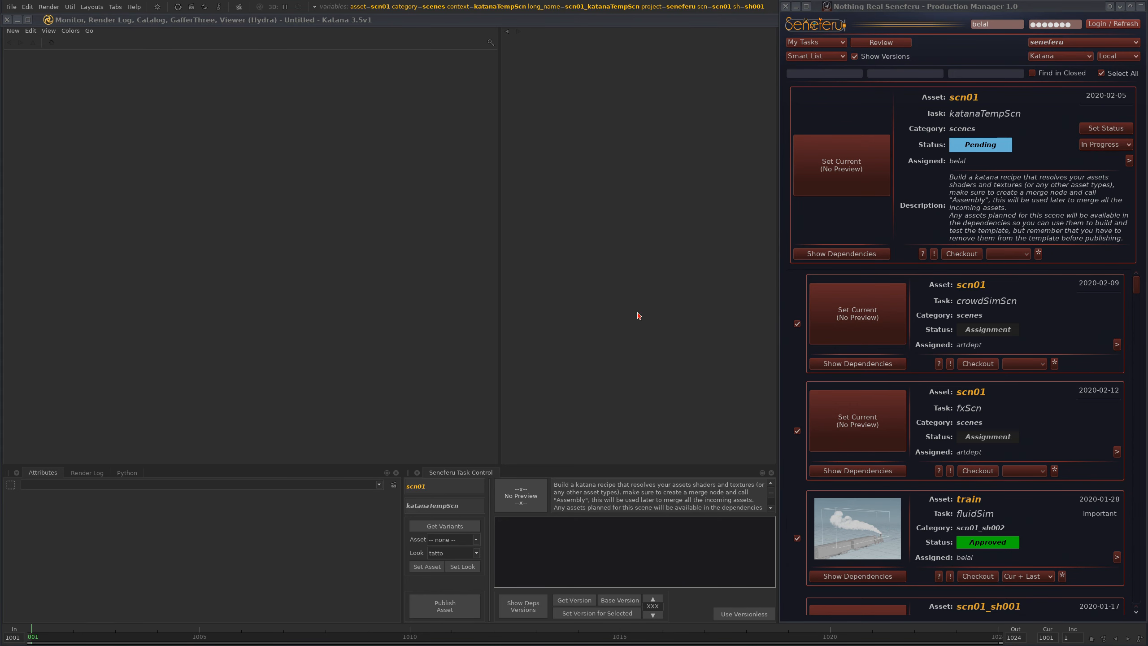
# Step: Set the scn01 katanaTempScn task's status to In Progress and browse its dependency list down to the mountainsView assembly
pyautogui.moveTo(1138, 284)
pyautogui.mouseDown()
pyautogui.moveTo(1139, 388)
pyautogui.moveTo(1140, 279)
pyautogui.mouseUp()
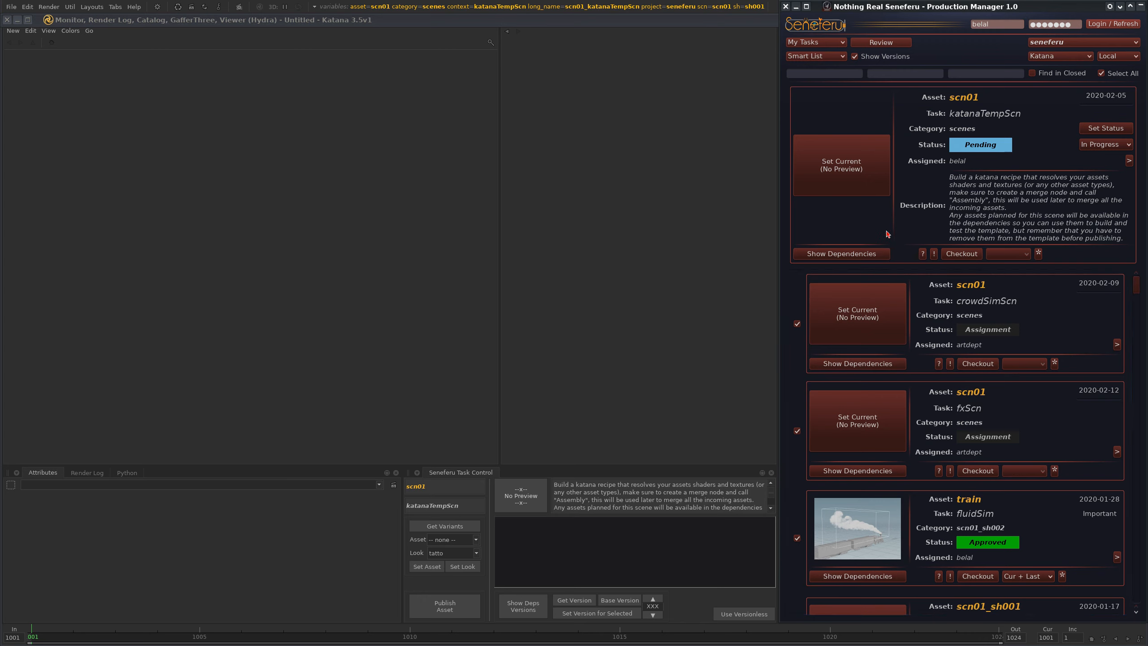
pyautogui.click(1111, 131)
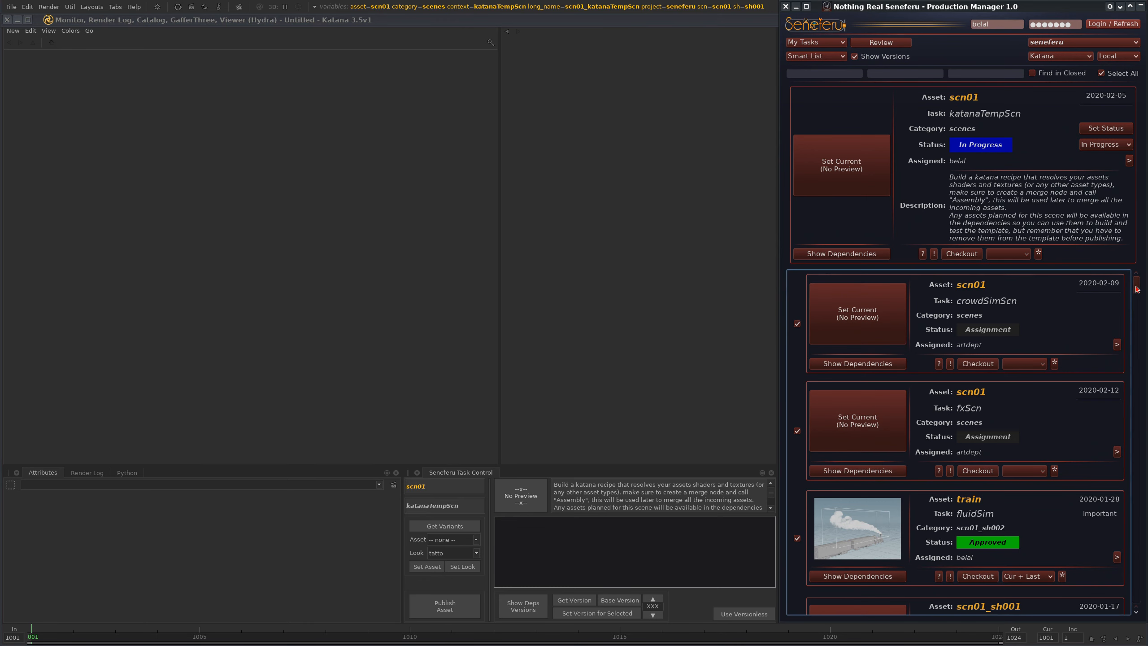
pyautogui.moveTo(1137, 286); pyautogui.dragTo(1146, 599)
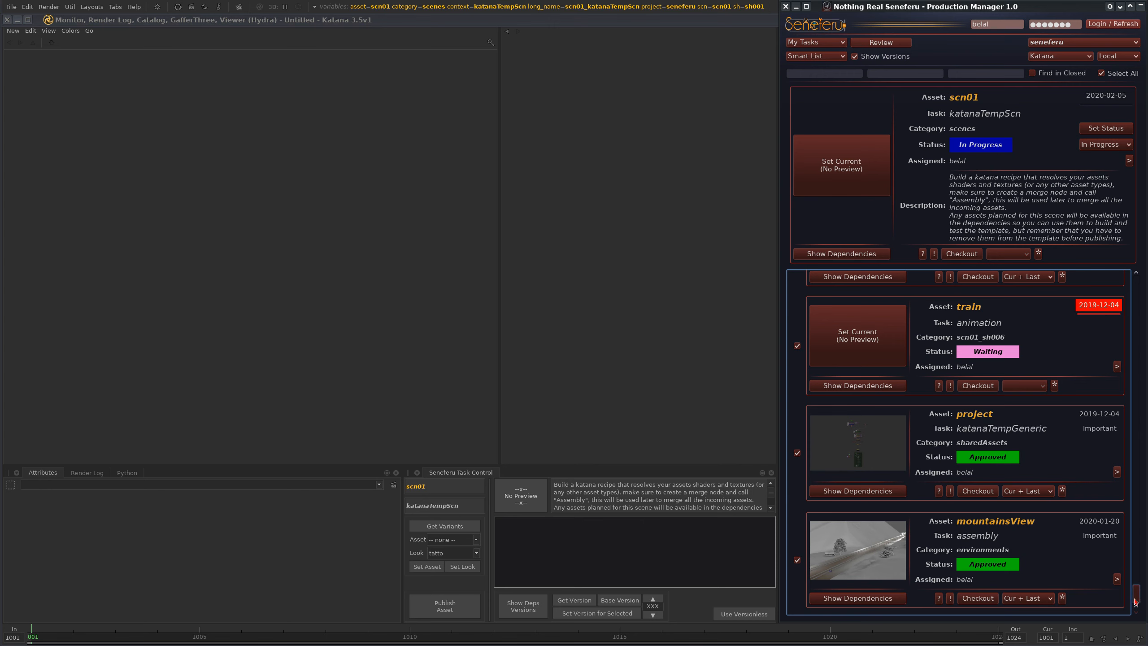
pyautogui.moveTo(1137, 596); pyautogui.dragTo(1140, 606)
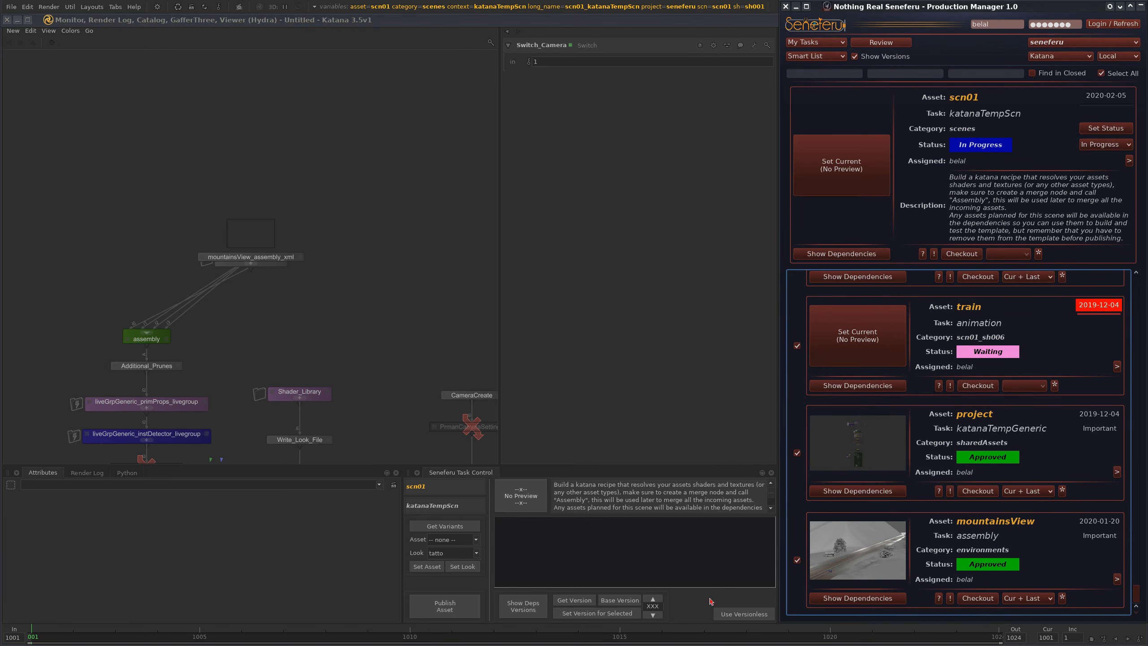
# Step: Move the plate and undistort picture nodes aside and auto-arrange the stacked asset nodes feeding the assembly merge
pyautogui.moveTo(302, 269); pyautogui.dragTo(405, 227, button='middle')
pyautogui.moveTo(362, 195); pyautogui.dragTo(101, 228)
pyautogui.click(180, 271)
pyautogui.moveTo(327, 220); pyautogui.dragTo(301, 236)
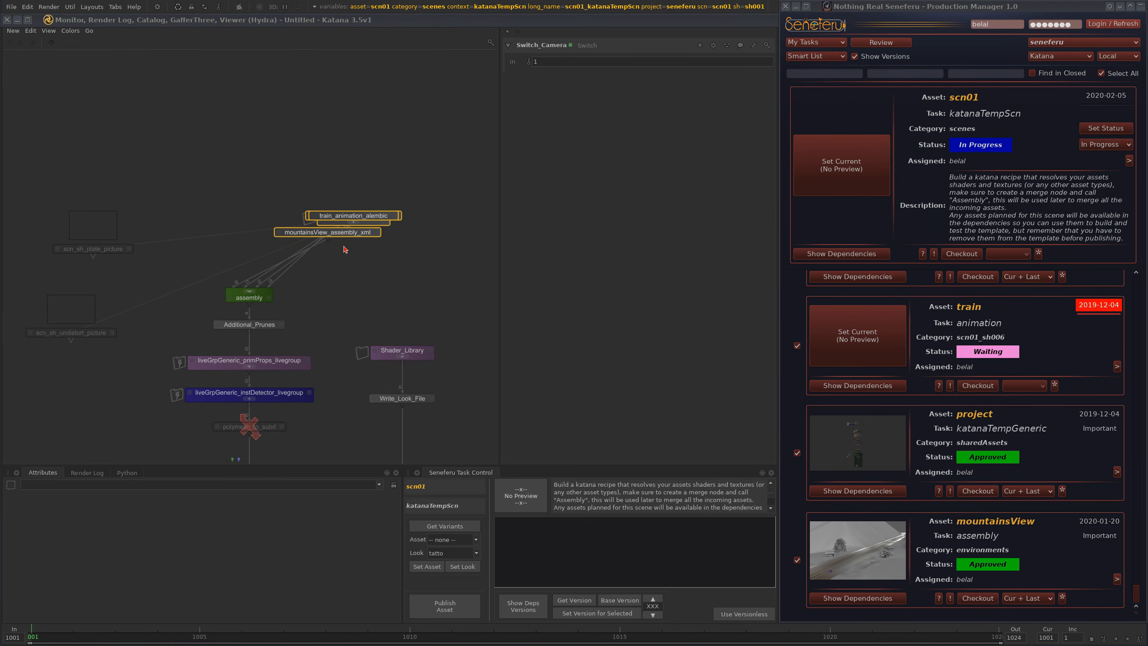
pyautogui.press('l')
# Step: Place the scn_sh_plate_picture and scn_sh_undistort_picture nodes above the two ImageReformat nodes
pyautogui.scroll(-3, 452, 274)
pyautogui.moveTo(253, 259); pyautogui.dragTo(478, 197)
pyautogui.moveTo(480, 286); pyautogui.dragTo(201, 366, button='middle')
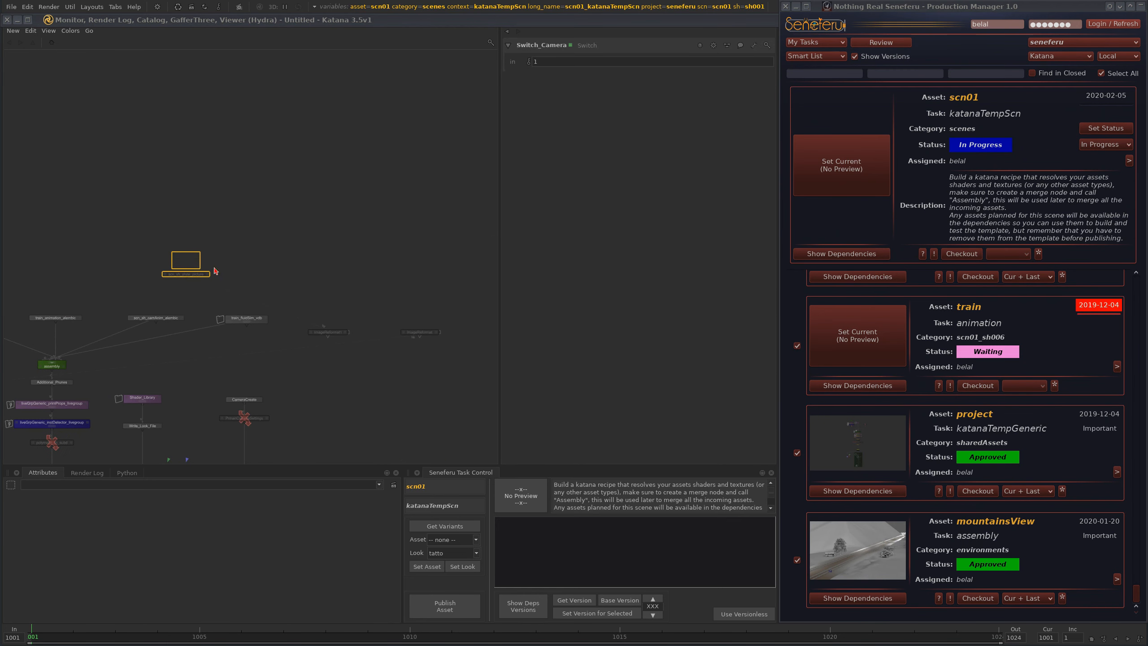
pyautogui.moveTo(216, 271); pyautogui.dragTo(357, 309)
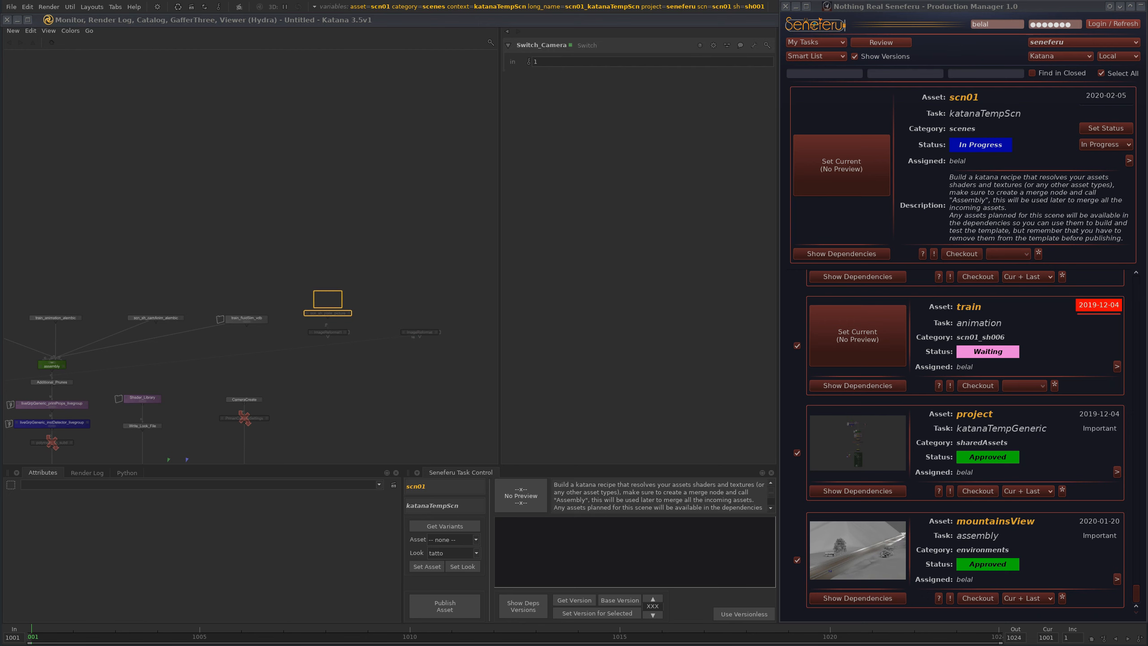
pyautogui.scroll(-3, 357, 310)
pyautogui.moveTo(357, 309); pyautogui.dragTo(431, 265, button='middle')
pyautogui.moveTo(168, 313); pyautogui.dragTo(467, 268)
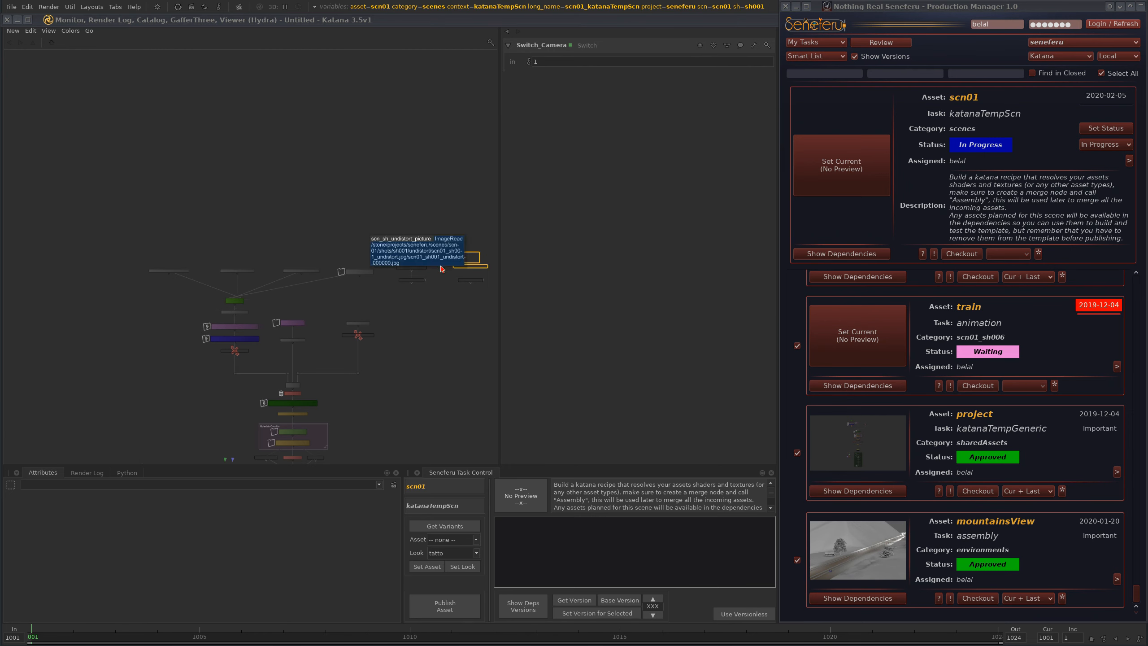
# Step: Expand the train_fluidSim_vdb group in the node graph and auto-arrange the overlapping nodes inside it
pyautogui.scroll(6, 371, 321)
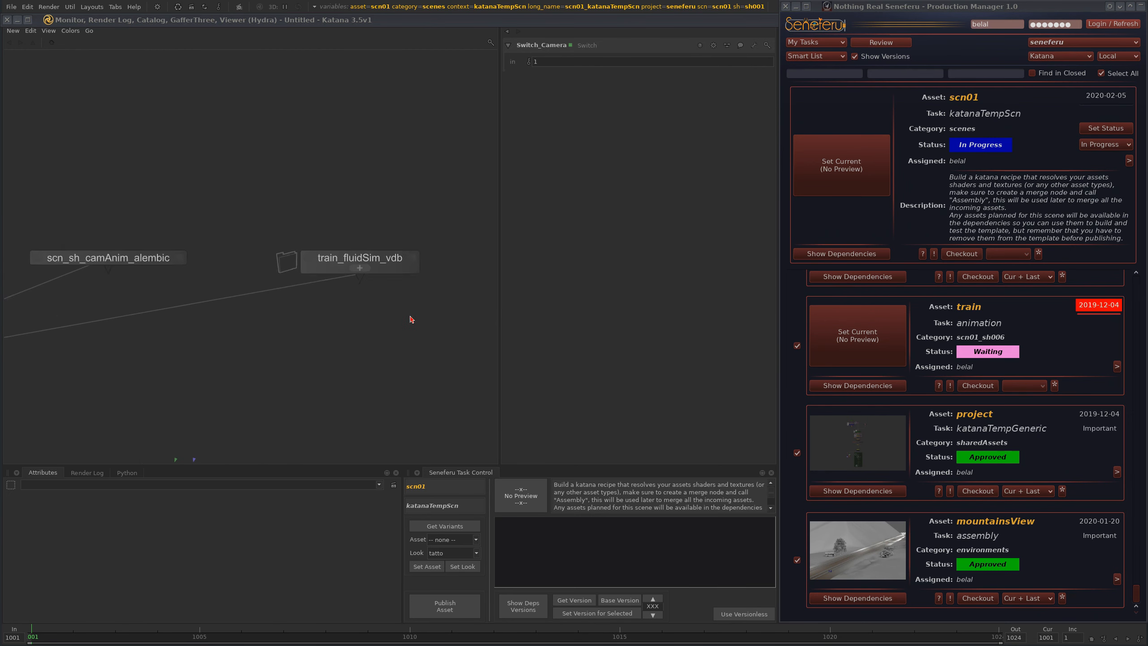
pyautogui.scroll(-2, 395, 289)
pyautogui.click(1085, 451)
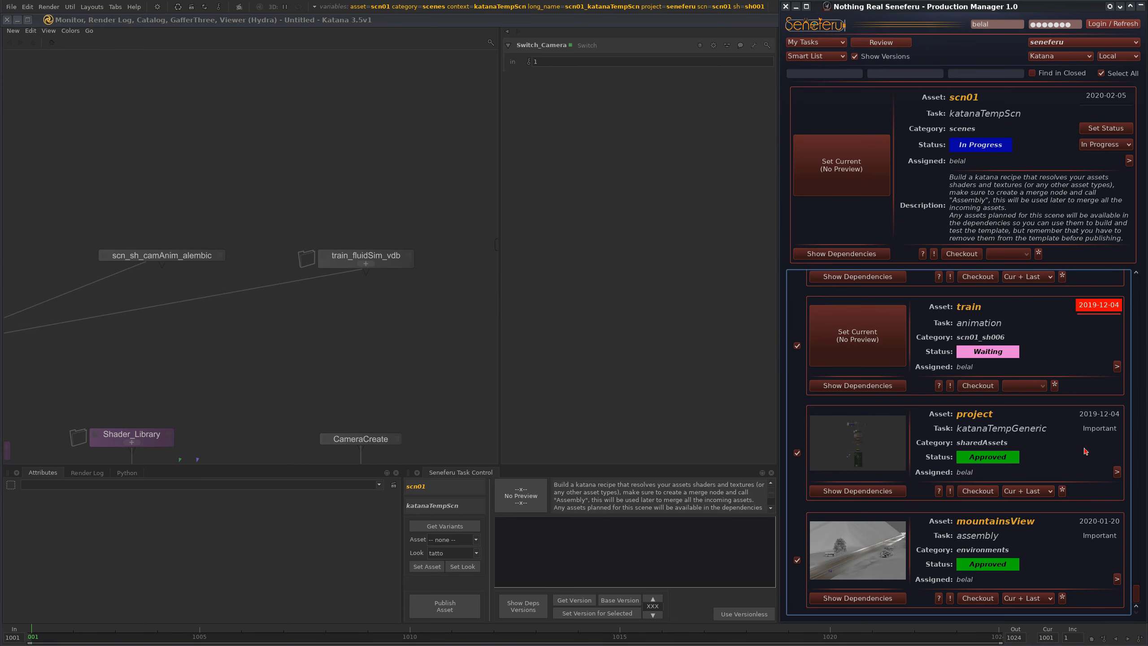
pyautogui.moveTo(1136, 596); pyautogui.dragTo(1139, 289)
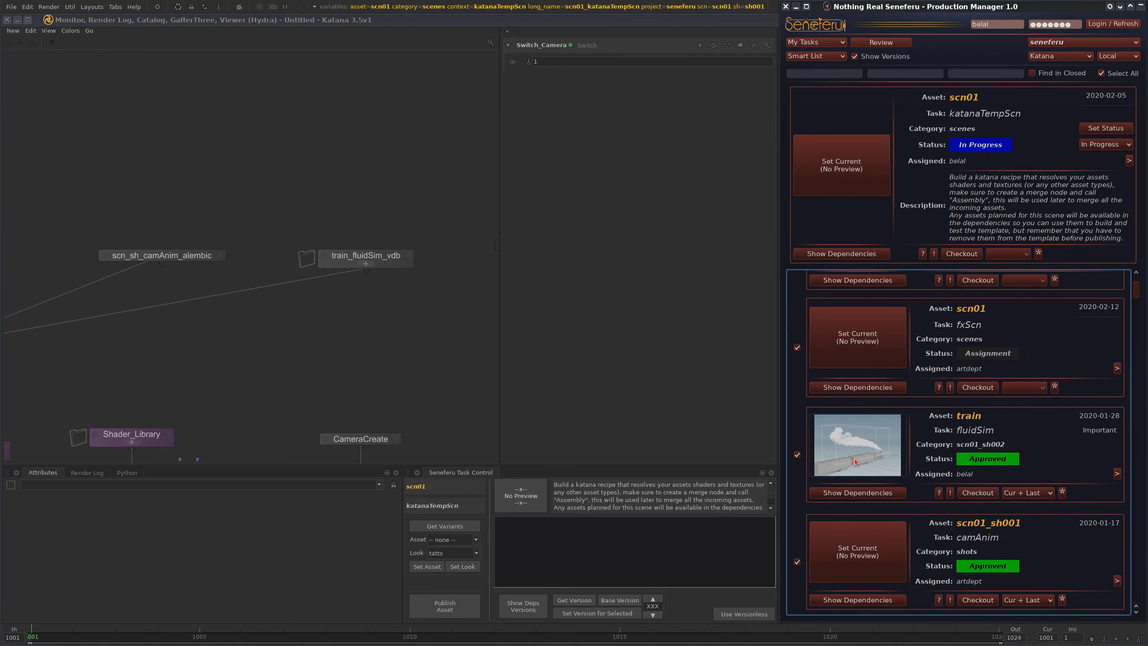
pyautogui.scroll(-5, 398, 330)
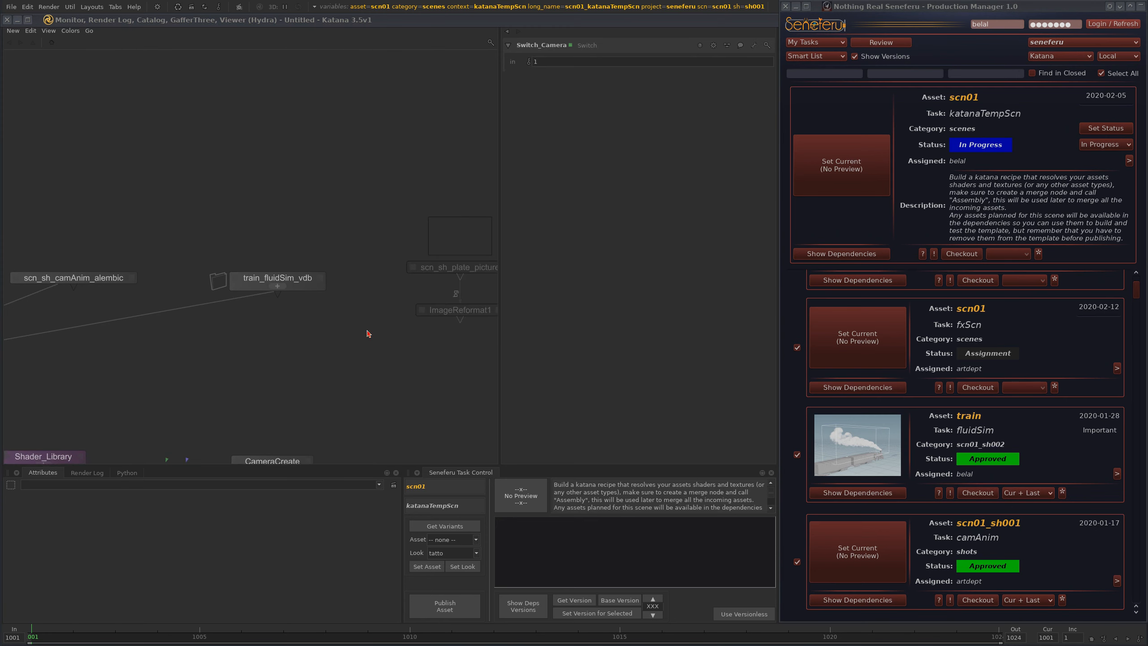
pyautogui.moveTo(275, 313); pyautogui.dragTo(249, 321, button='middle')
pyautogui.scroll(7, 246, 321)
pyautogui.click(357, 275)
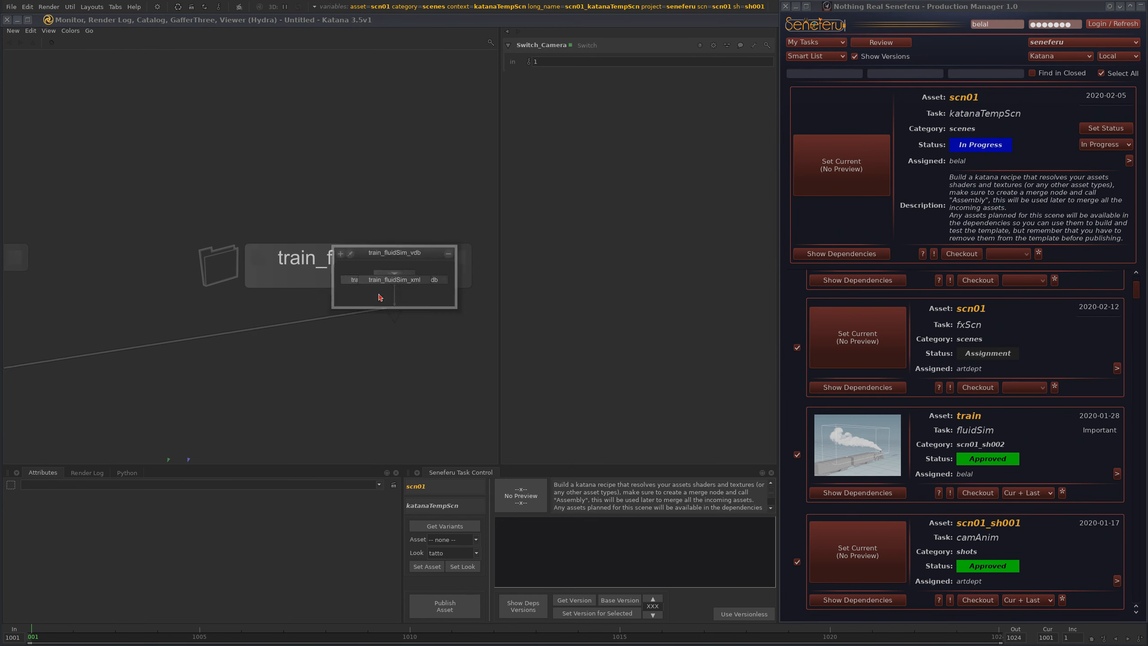
pyautogui.moveTo(399, 321); pyautogui.dragTo(240, 353, button='middle')
pyautogui.moveTo(311, 340); pyautogui.dragTo(224, 298)
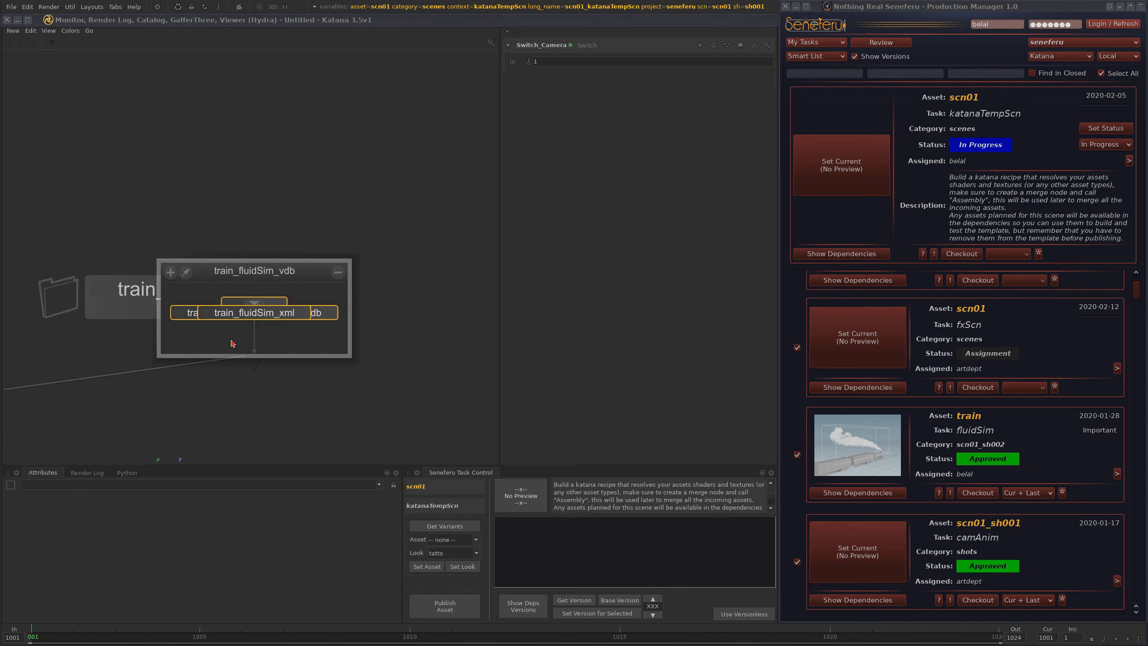
pyautogui.press('l')
pyautogui.scroll(5, 301, 300)
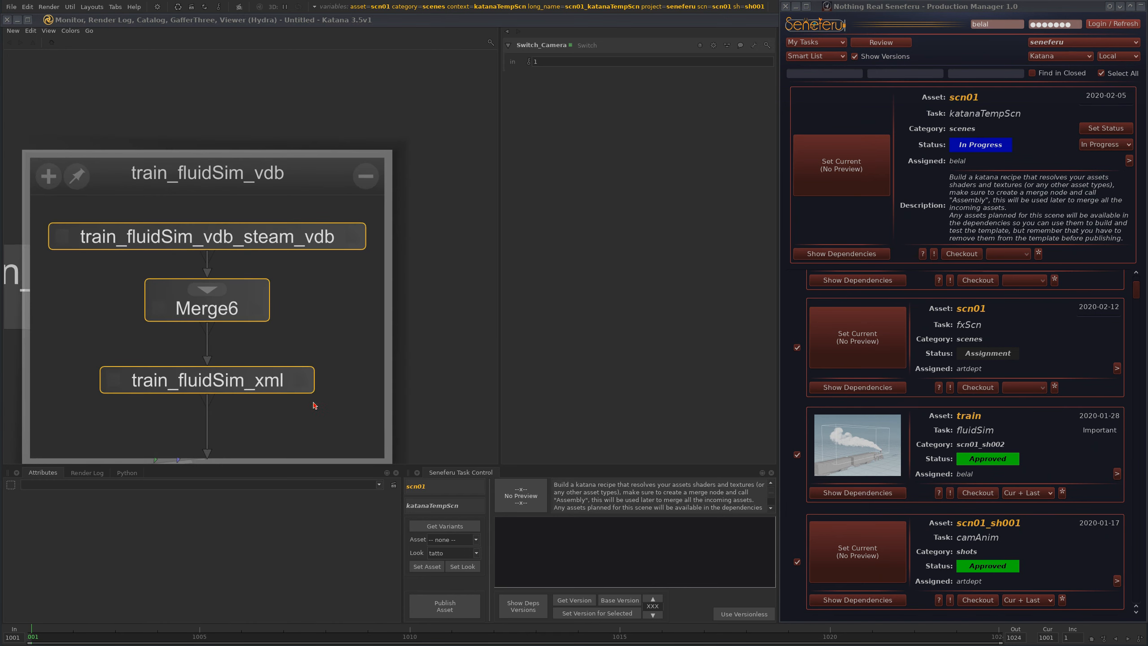
# Step: Examine the parameters of the train_fluidSim_xml and train_fluidSim_vdb_steam_vdb nodes inside the expanded group
pyautogui.click(301, 381)
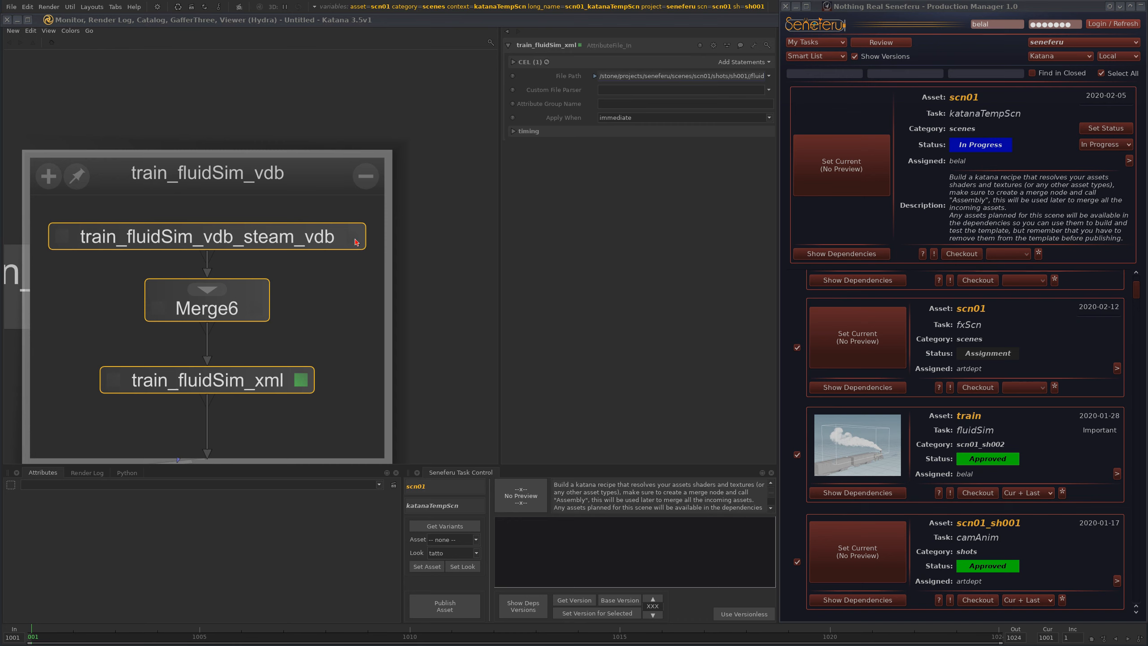
pyautogui.click(352, 236)
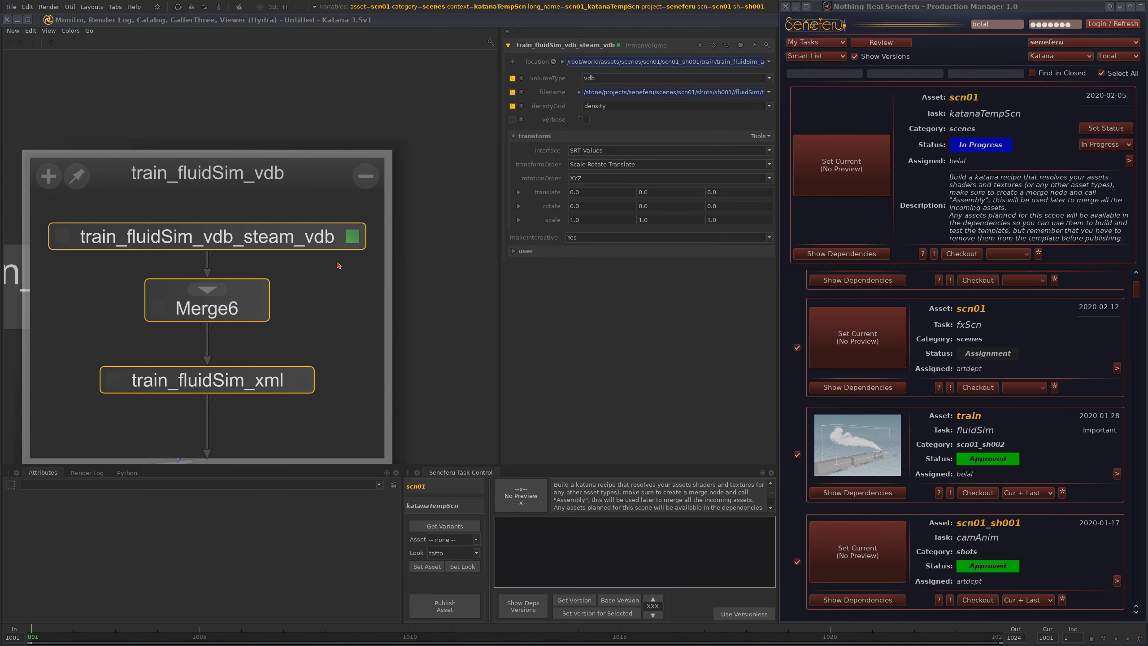
pyautogui.scroll(-3, 379, 267)
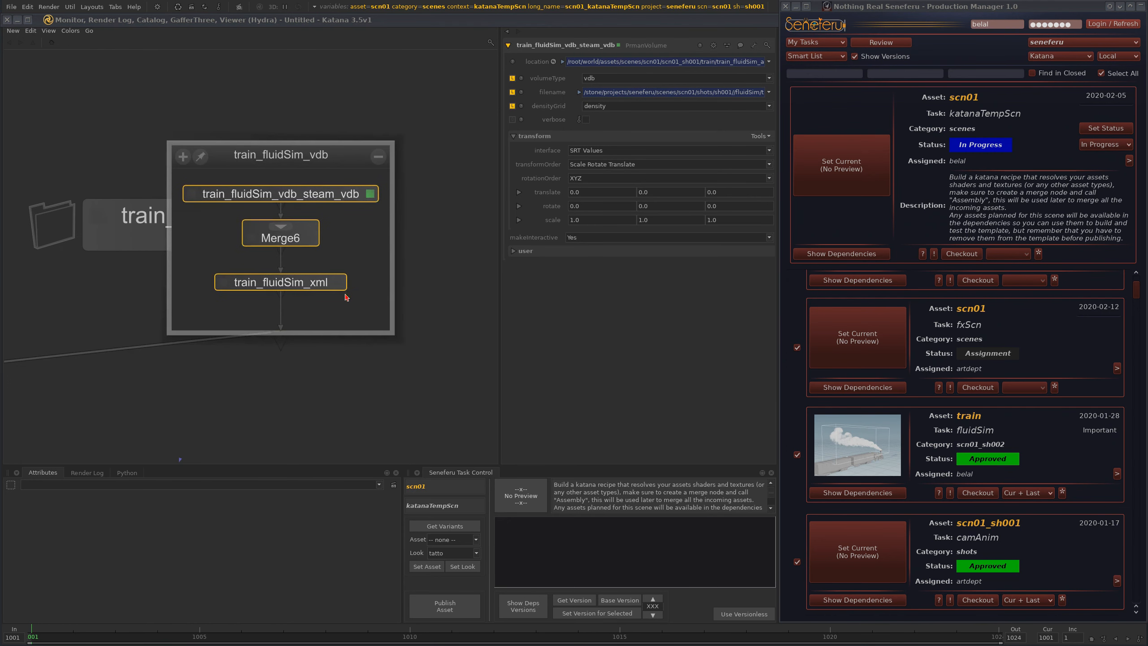
pyautogui.moveTo(319, 157); pyautogui.dragTo(235, 64)
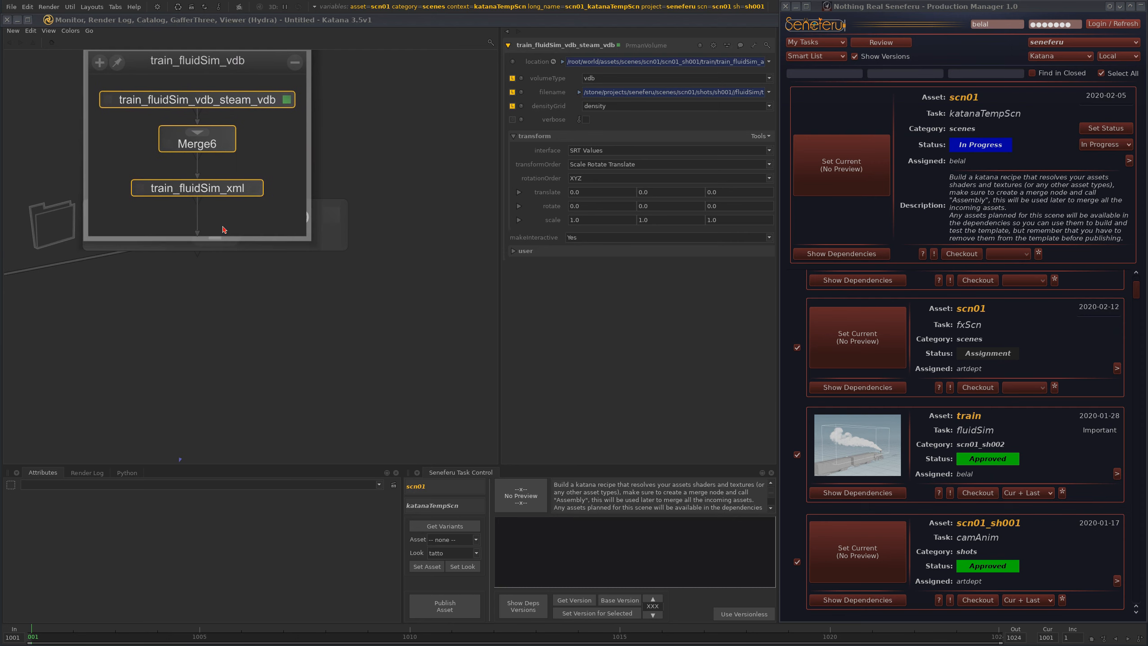
pyautogui.scroll(-3, 240, 231)
pyautogui.scroll(5, 226, 222)
pyautogui.moveTo(279, 198); pyautogui.dragTo(282, 360, button='middle')
pyautogui.scroll(-5, 289, 269)
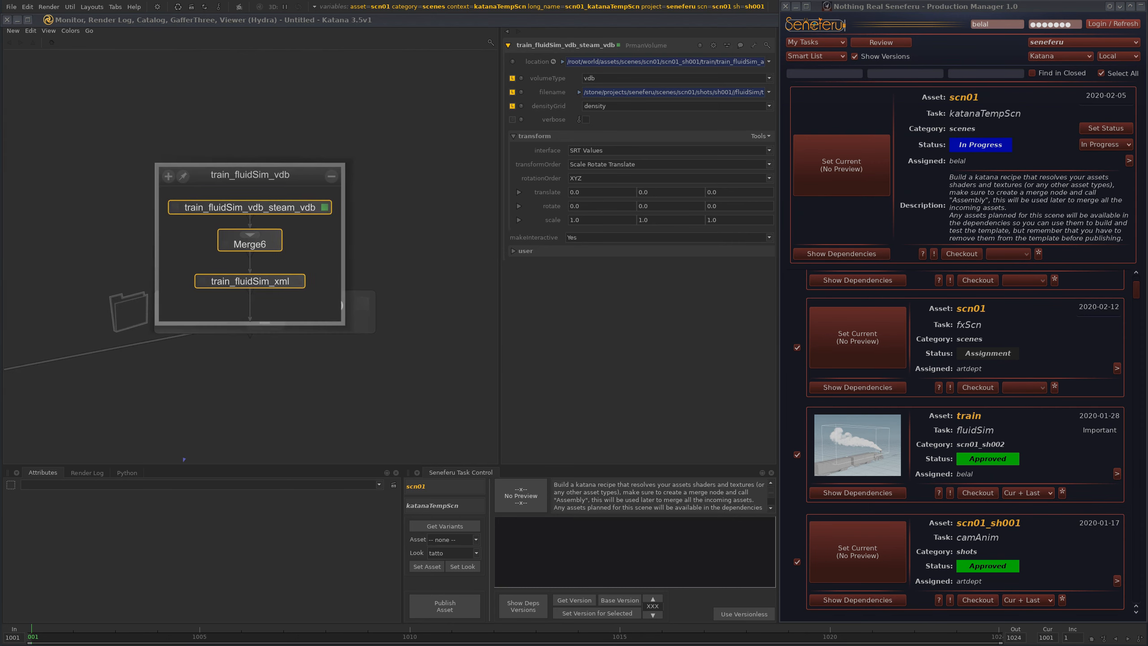
pyautogui.moveTo(296, 208); pyautogui.dragTo(289, 213, button='middle')
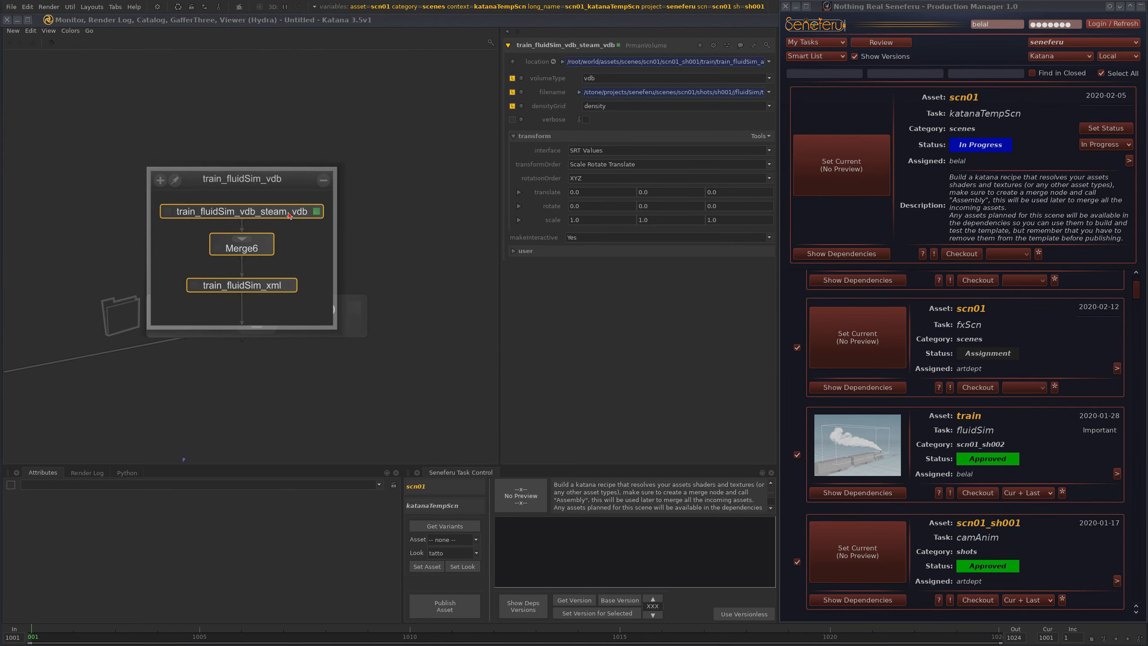
pyautogui.click(289, 285)
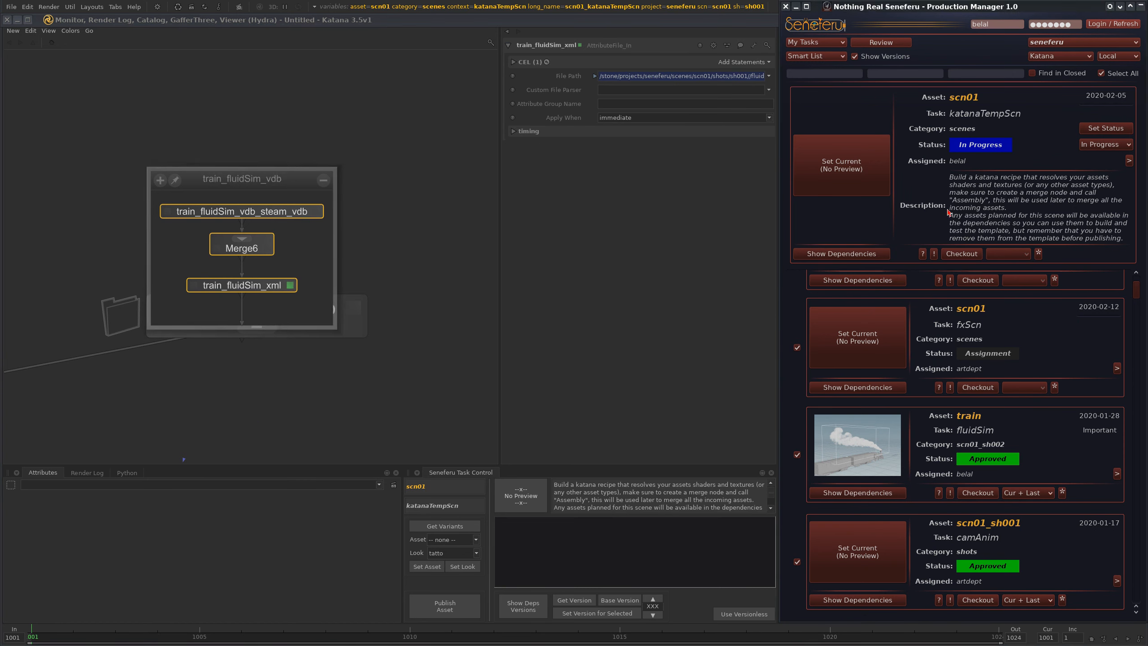
# Step: Roll up the production manager window to uncover the scene graph and viewer, and collapse the train_fluidSim_vdb group
pyautogui.moveTo(1133, 296); pyautogui.dragTo(1135, 279)
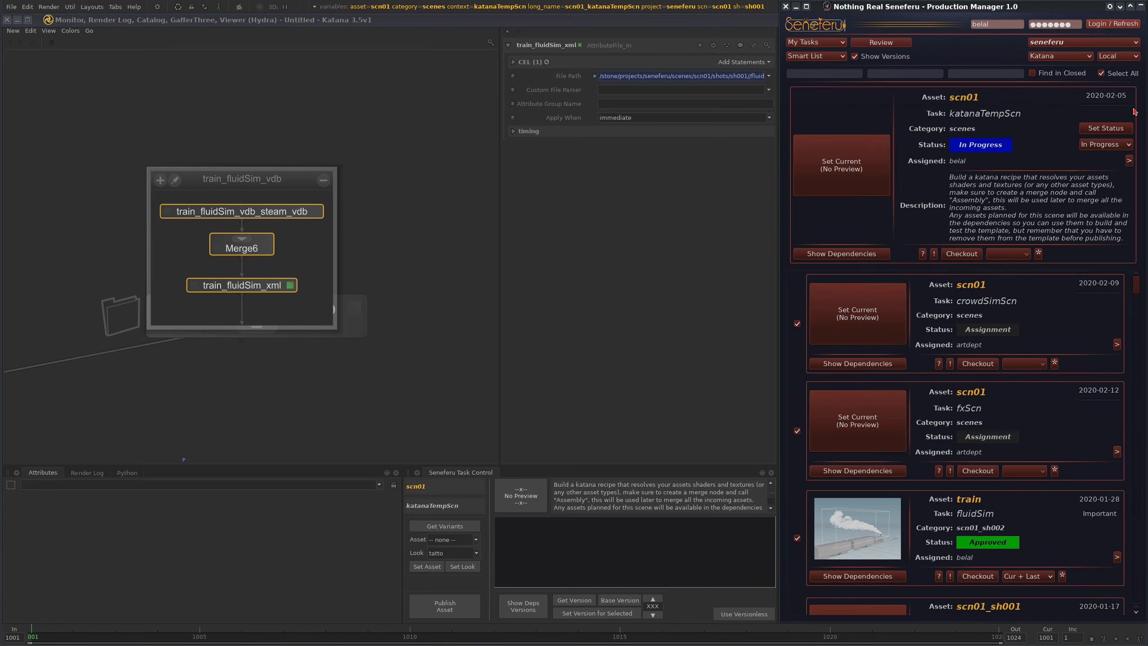
pyautogui.click(1141, 7)
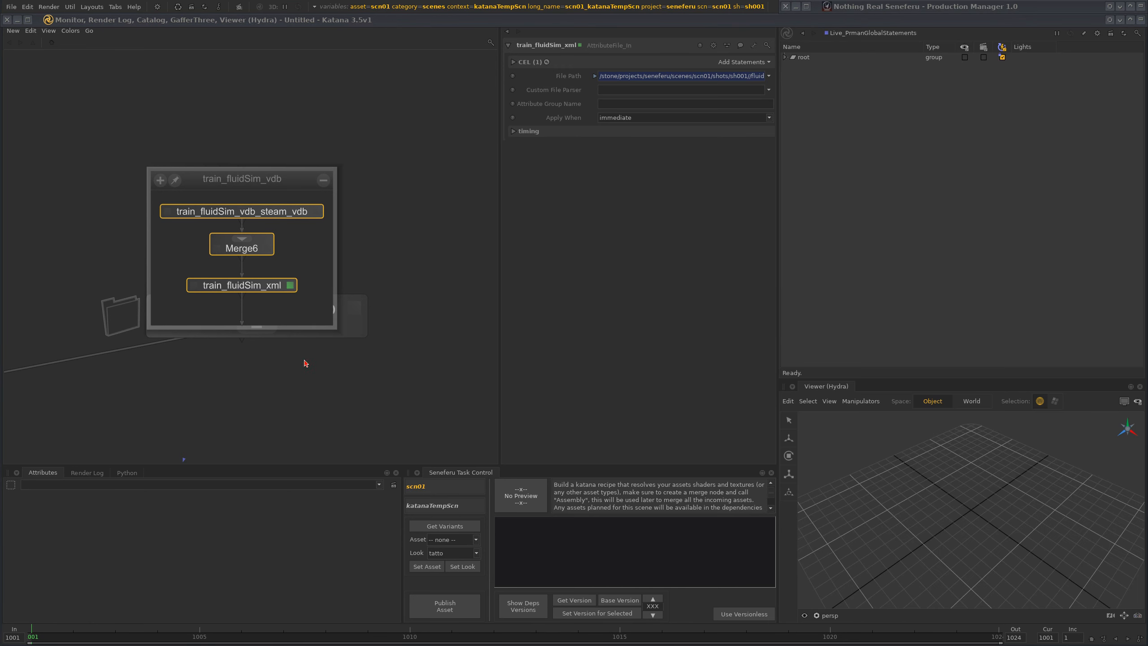
pyautogui.click(324, 180)
pyautogui.scroll(-10, 287, 383)
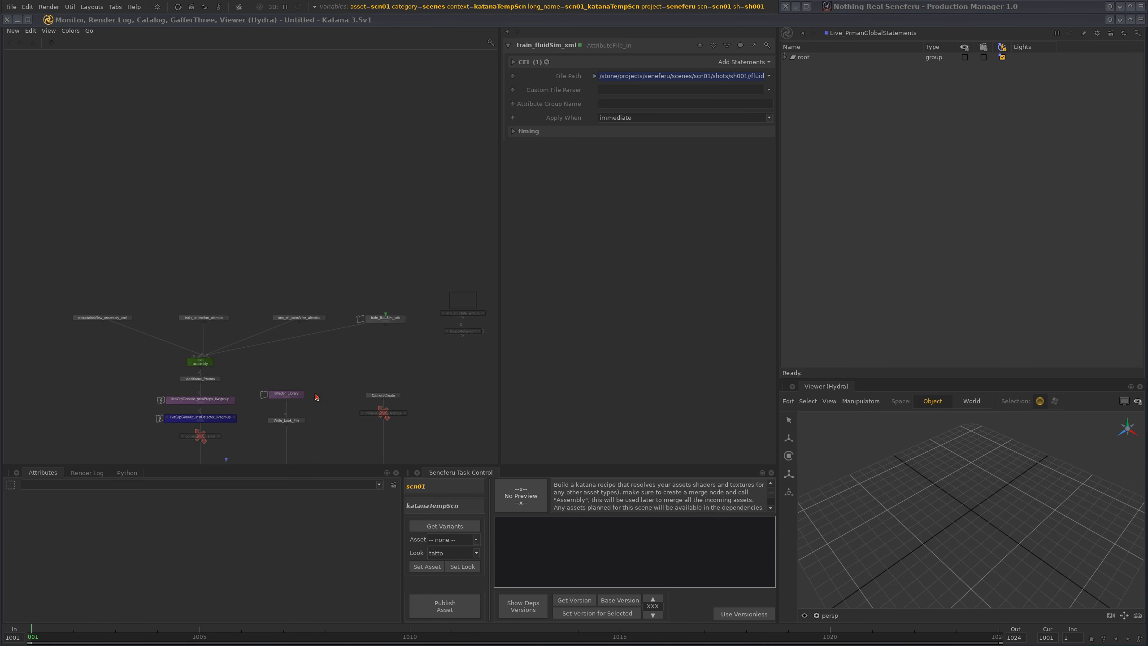
# Step: Inspect the nodes inside the liveGrpGeneric_lookResolve_livegroup group below the Merge node and collapse it again
pyautogui.scroll(5, 288, 329)
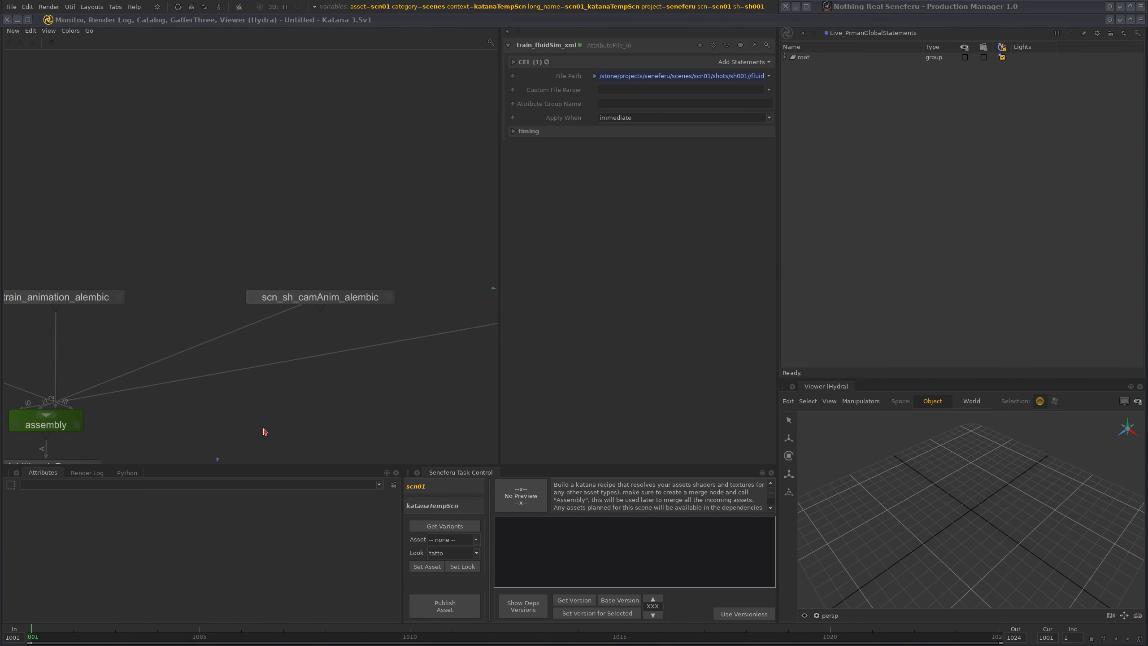
pyautogui.scroll(-2, 266, 432)
pyautogui.moveTo(265, 425); pyautogui.dragTo(251, 211, button='middle')
pyautogui.moveTo(329, 453); pyautogui.dragTo(318, 249, button='middle')
pyautogui.scroll(-6, 354, 342)
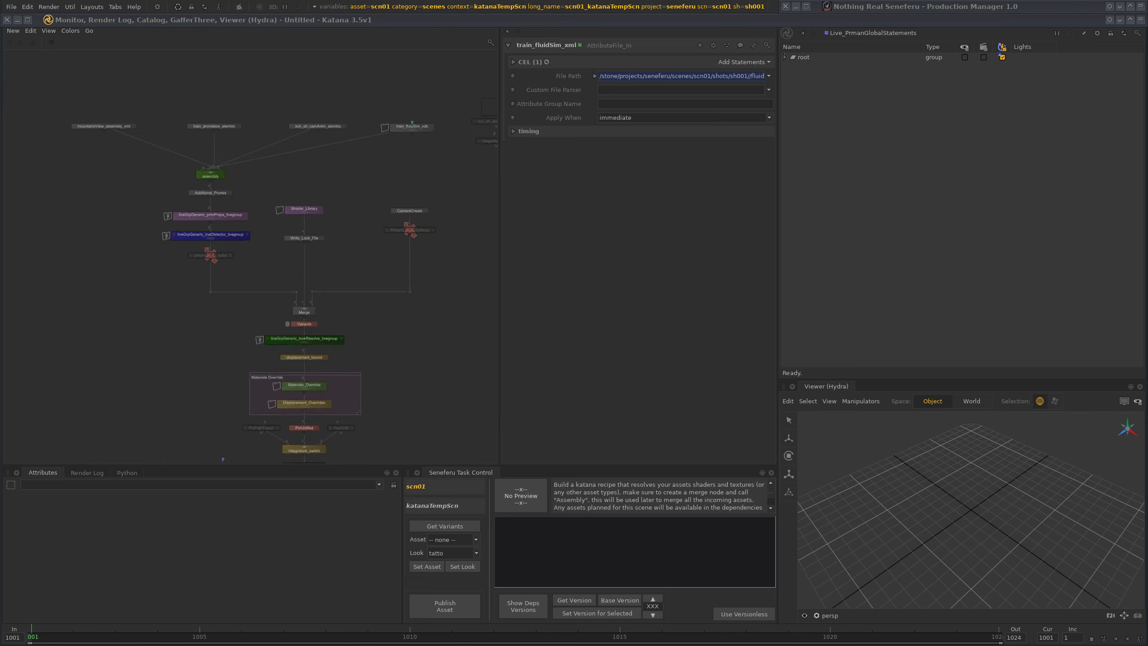
pyautogui.moveTo(326, 364); pyautogui.dragTo(304, 316, button='middle')
pyautogui.scroll(6, 304, 317)
pyautogui.moveTo(337, 267); pyautogui.dragTo(387, 333, button='middle')
pyautogui.click(292, 309)
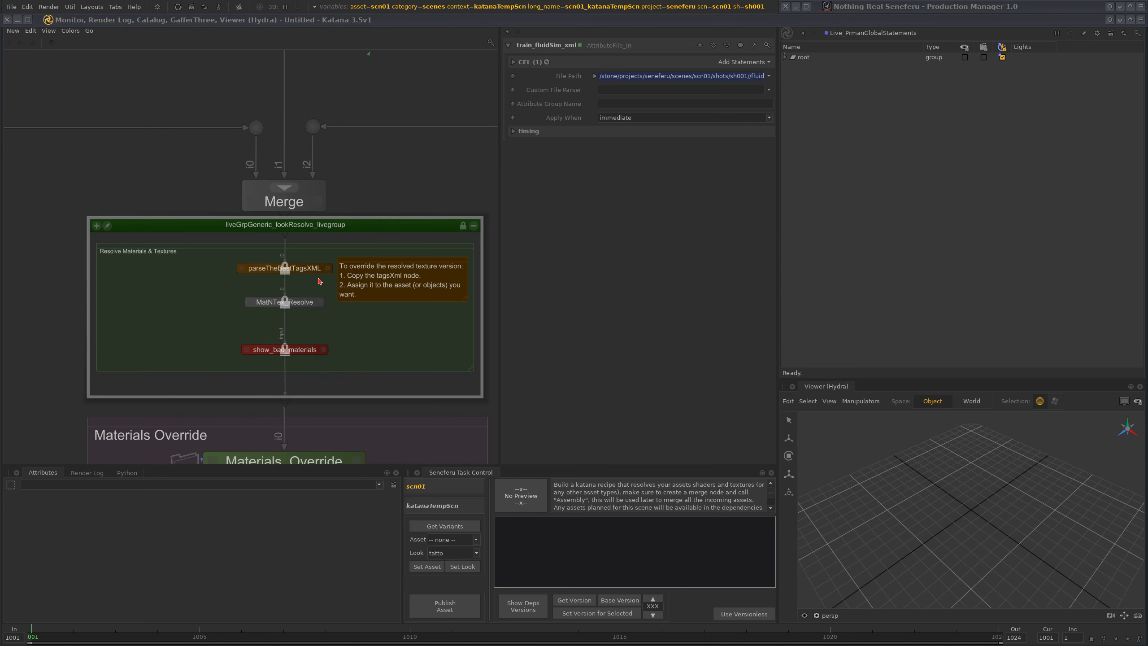
pyautogui.click(473, 225)
pyautogui.scroll(-8, 320, 312)
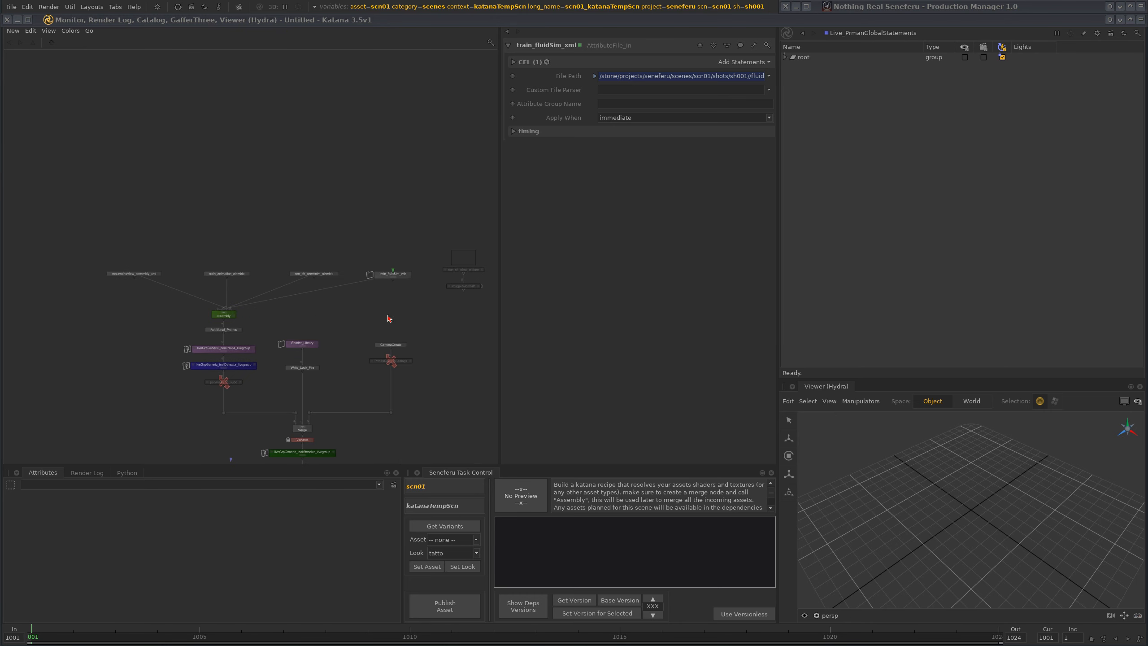
# Step: Open the mountainsView_assembly_xml node's parameters to check its name and asset path
pyautogui.scroll(6, 388, 282)
pyautogui.moveTo(141, 357); pyautogui.dragTo(376, 326, button='middle')
pyautogui.scroll(-4, 376, 325)
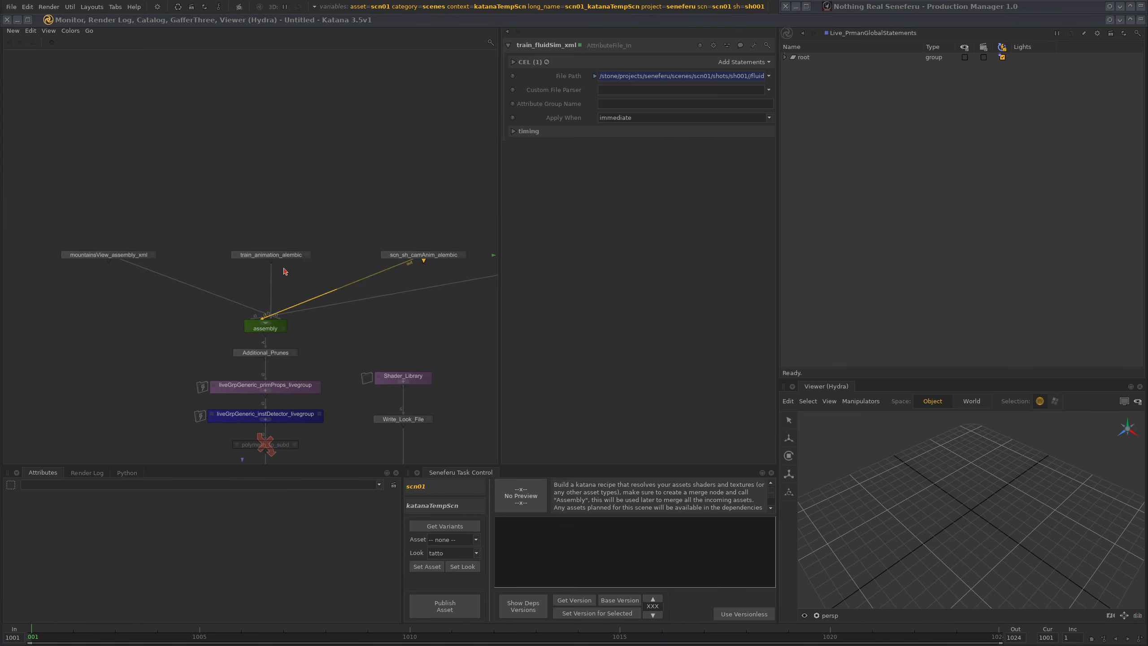
pyautogui.scroll(5, 284, 269)
pyautogui.moveTo(85, 262); pyautogui.dragTo(348, 269, button='middle')
pyautogui.press('e')
pyautogui.scroll(6, 302, 262)
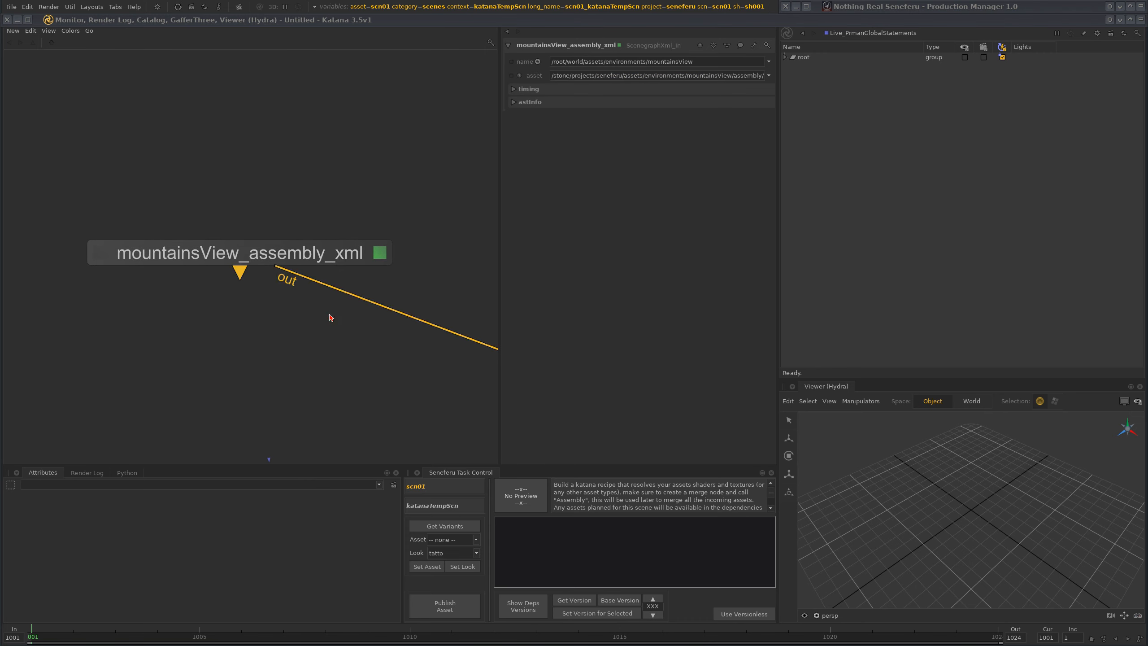
pyautogui.scroll(-5, 328, 315)
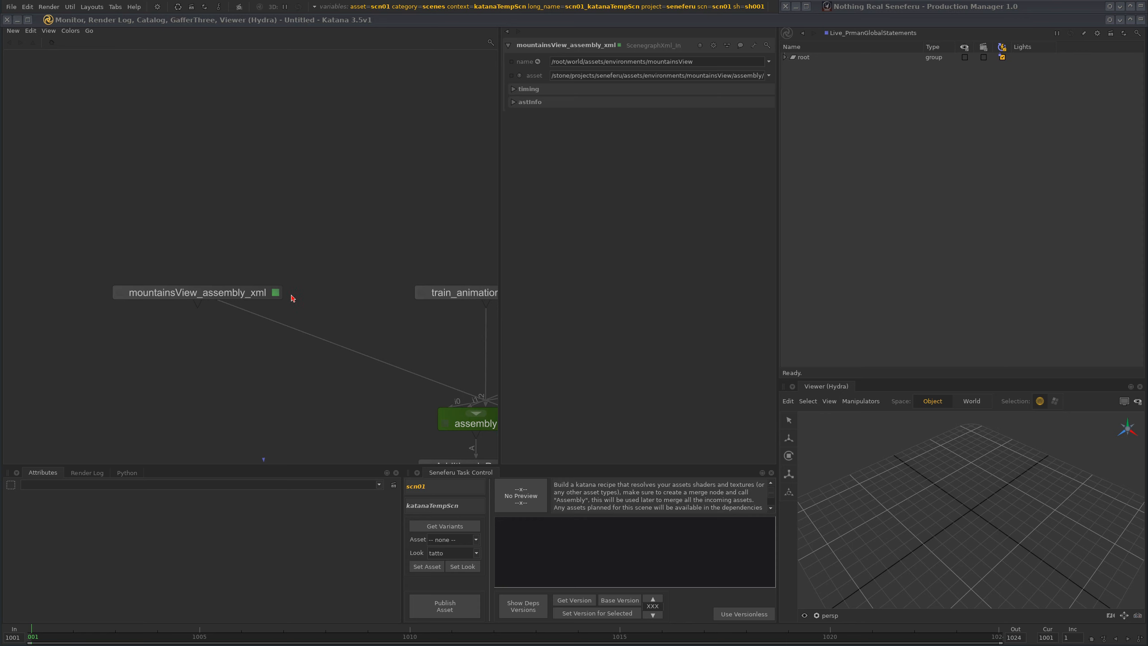
pyautogui.scroll(-3, 308, 302)
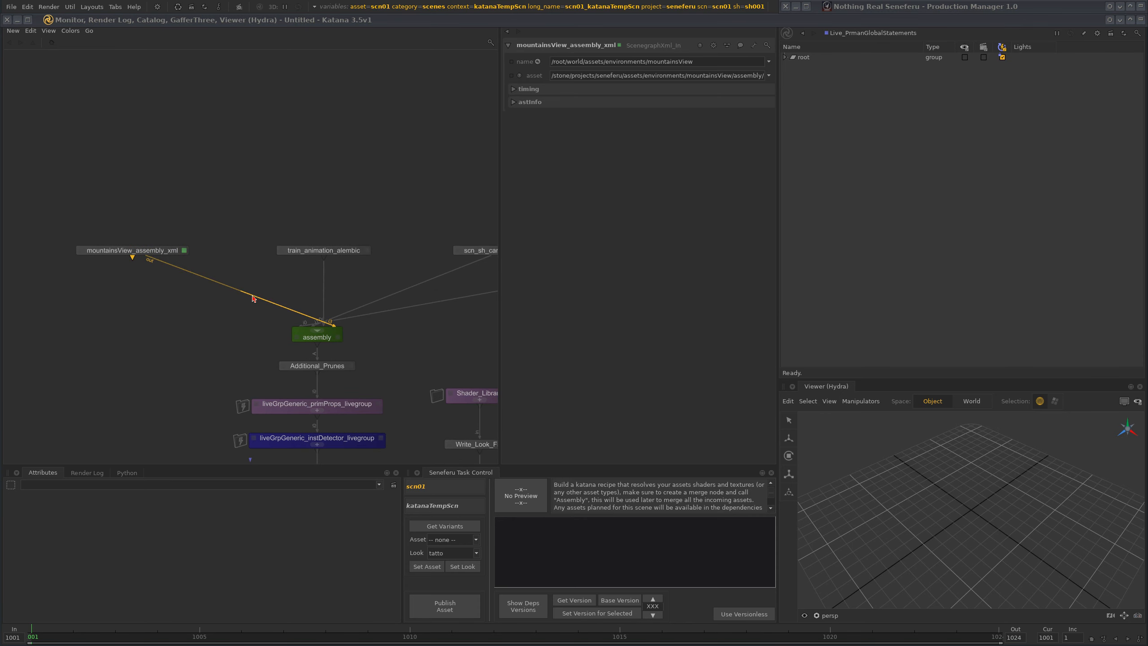
pyautogui.scroll(-3, 254, 272)
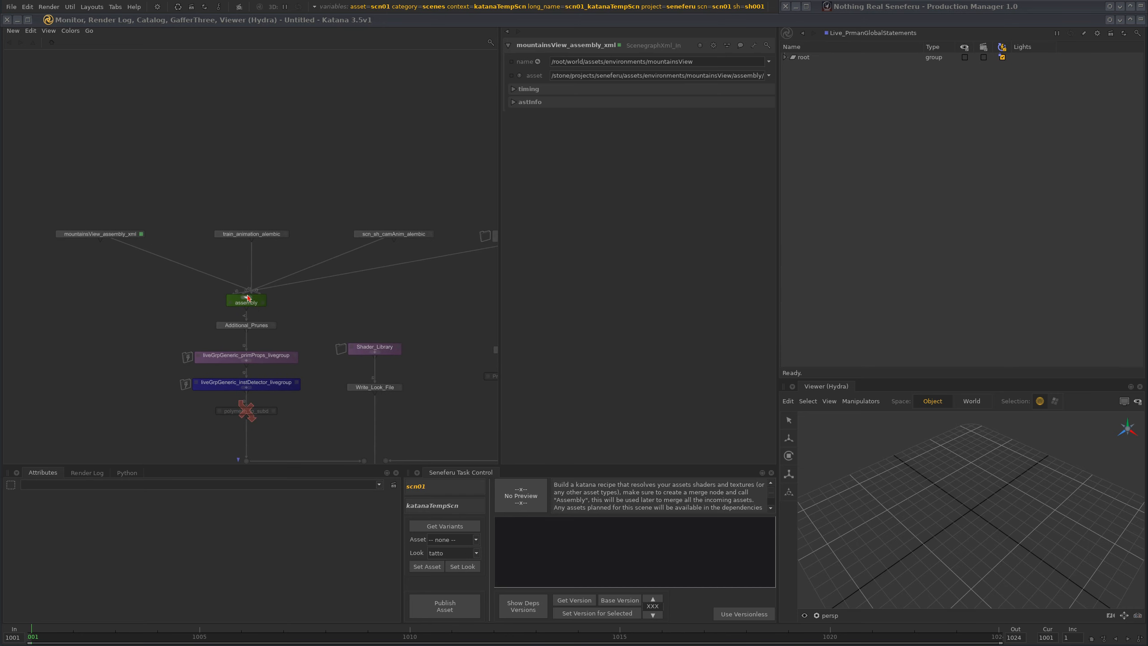
pyautogui.moveTo(184, 248); pyautogui.dragTo(304, 262, button='middle')
pyautogui.scroll(3, 279, 253)
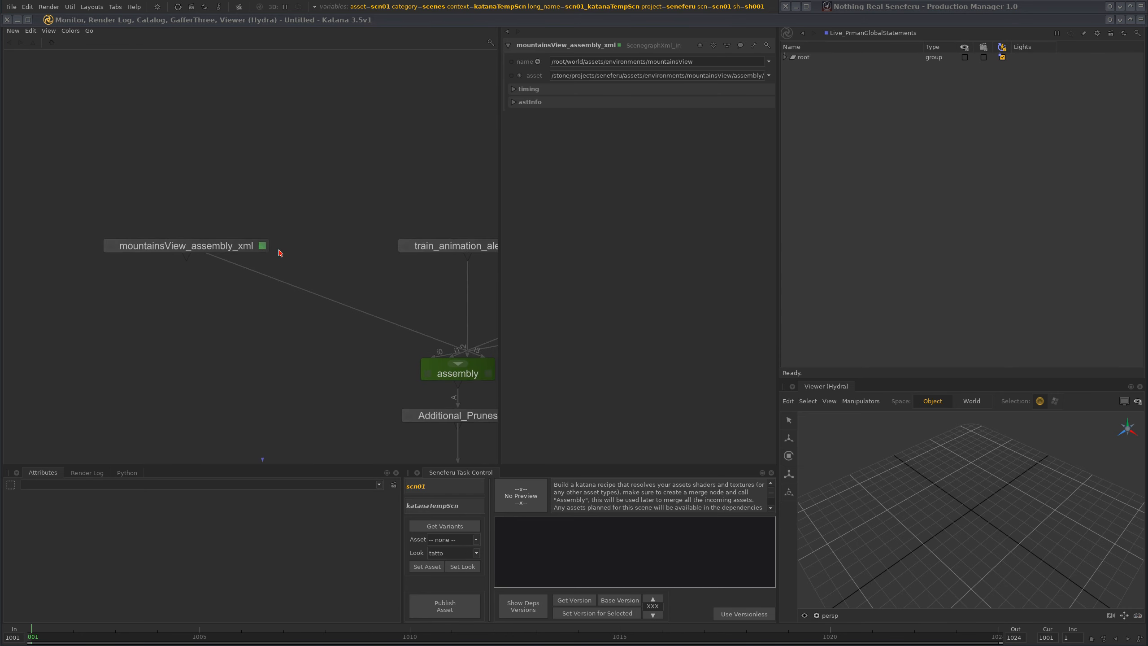
# Step: Survey the node graph from the mountainsView_assembly_xml input through the assembly merge down to the preview and Render sections
pyautogui.scroll(-5, 281, 263)
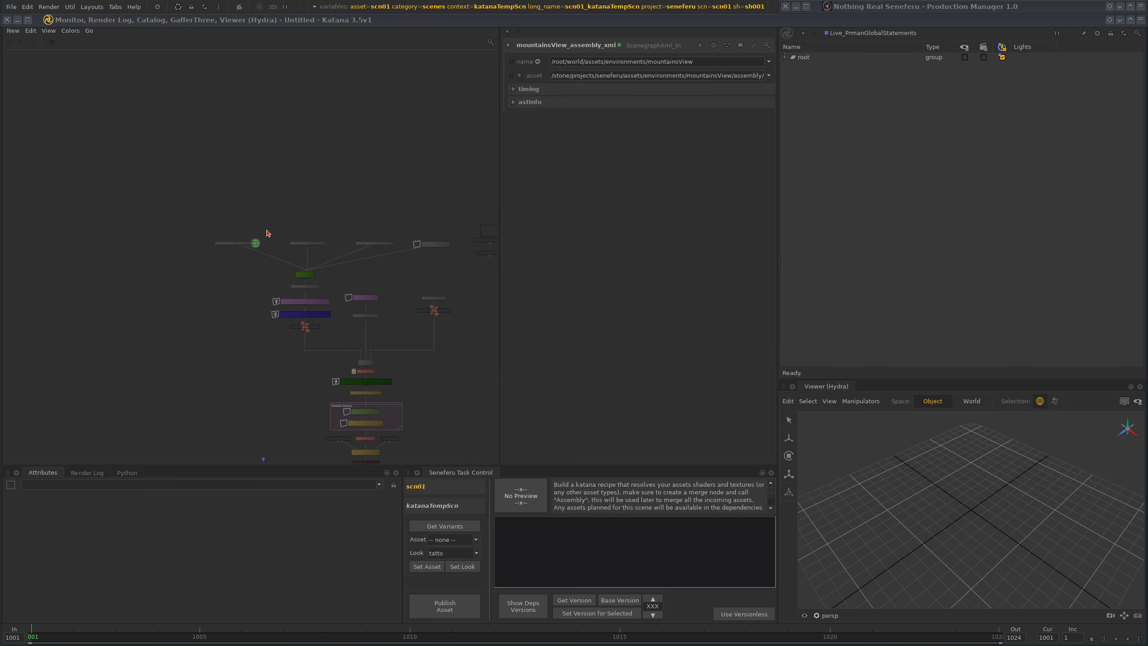
pyautogui.scroll(3, 269, 235)
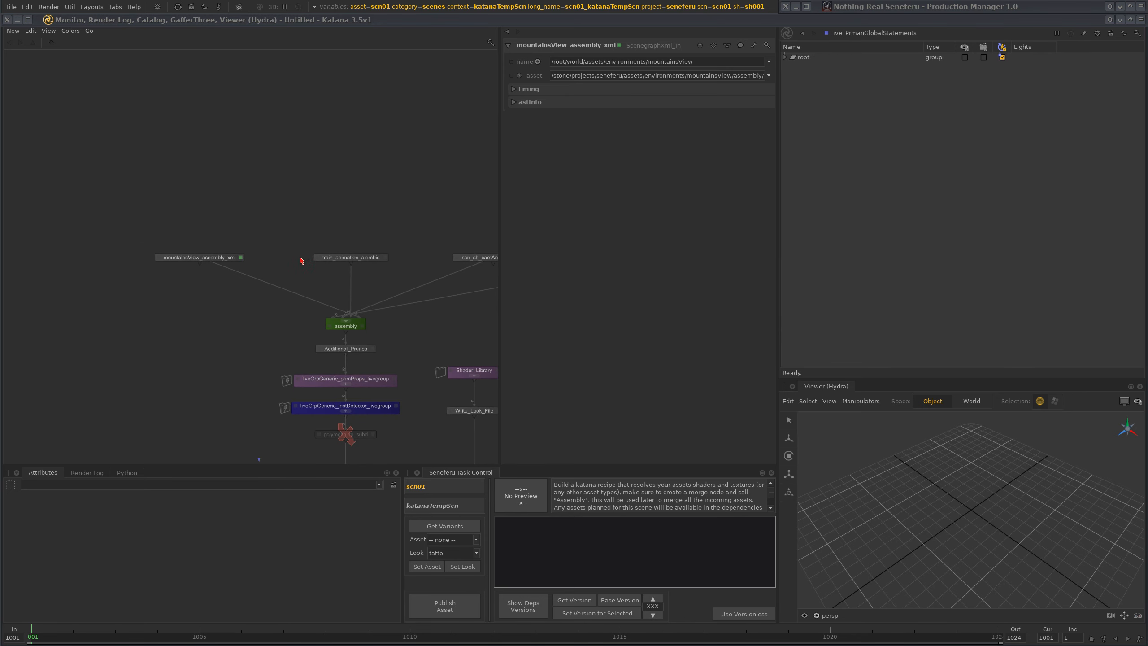
pyautogui.scroll(3, 200, 264)
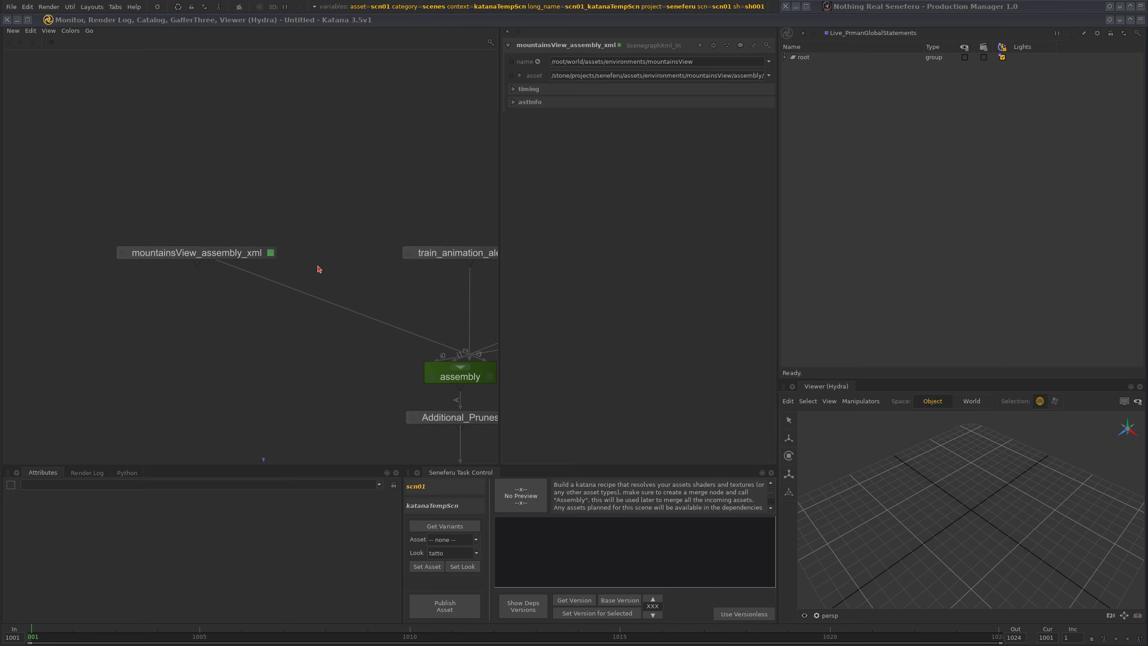
pyautogui.scroll(-4, 319, 269)
pyautogui.scroll(5, 216, 251)
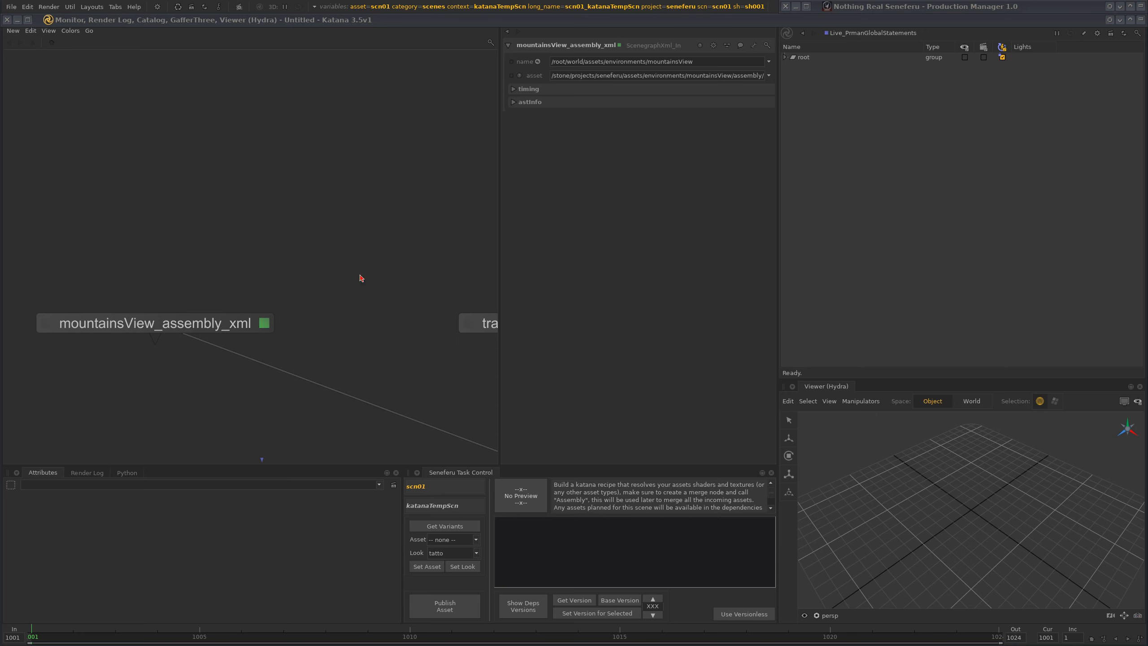
pyautogui.scroll(-10, 379, 340)
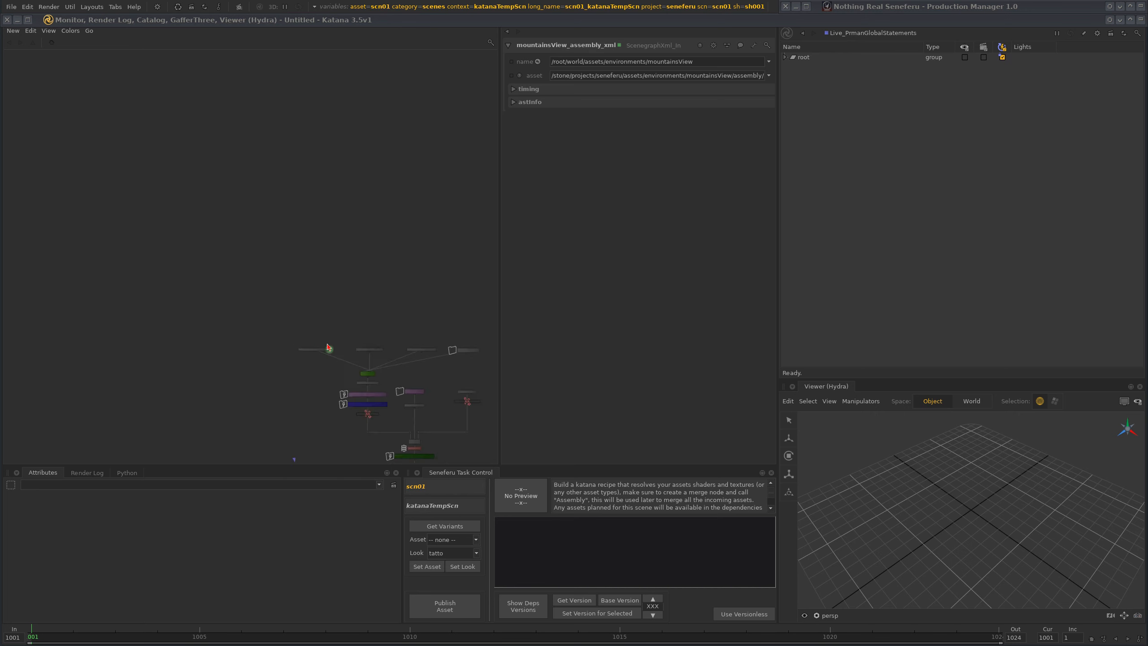
pyautogui.scroll(-10, 369, 360)
pyautogui.moveTo(357, 387); pyautogui.dragTo(310, 256, button='middle')
pyautogui.scroll(10, 323, 289)
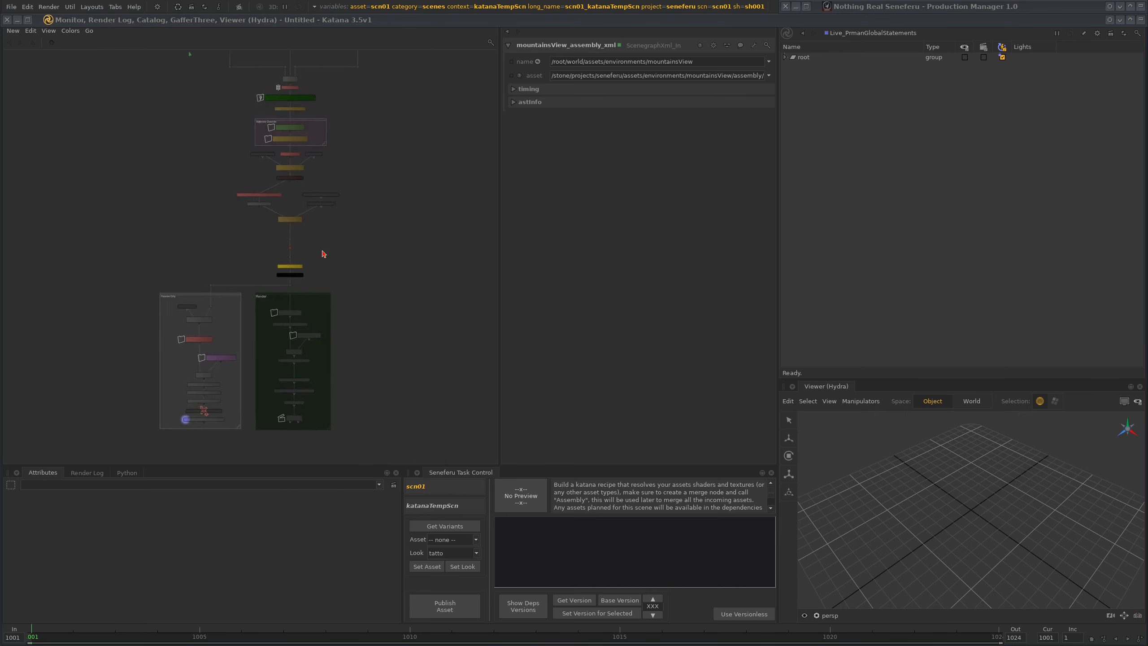
pyautogui.moveTo(267, 63); pyautogui.dragTo(324, 372, button='middle')
pyautogui.scroll(8, 325, 371)
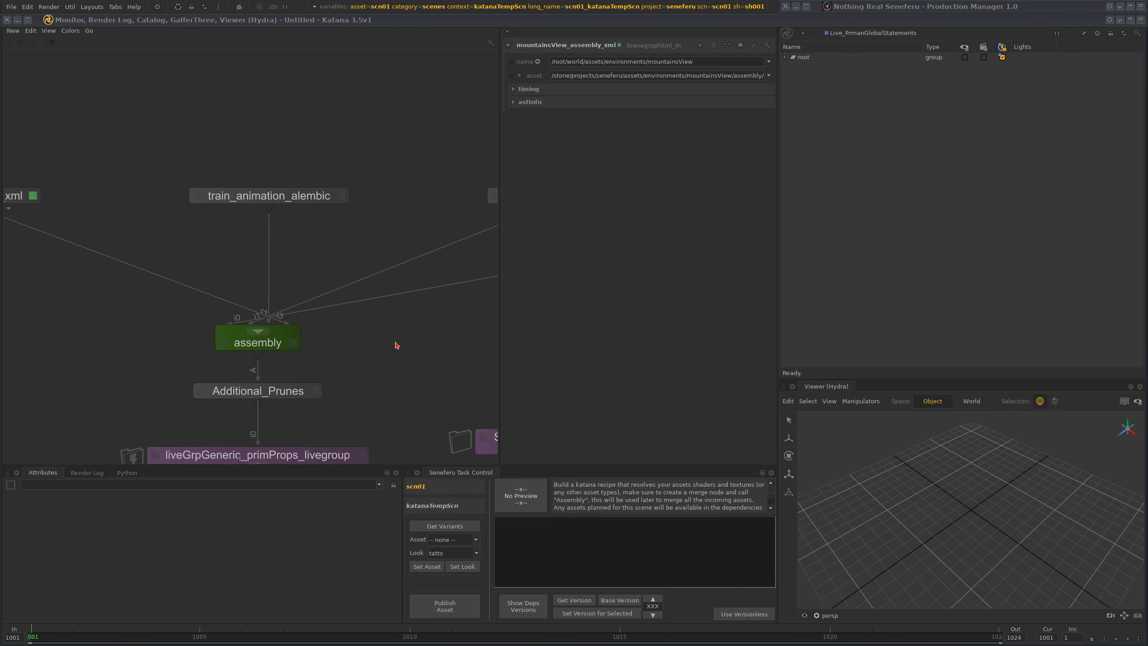
pyautogui.moveTo(109, 244); pyautogui.dragTo(326, 258, button='middle')
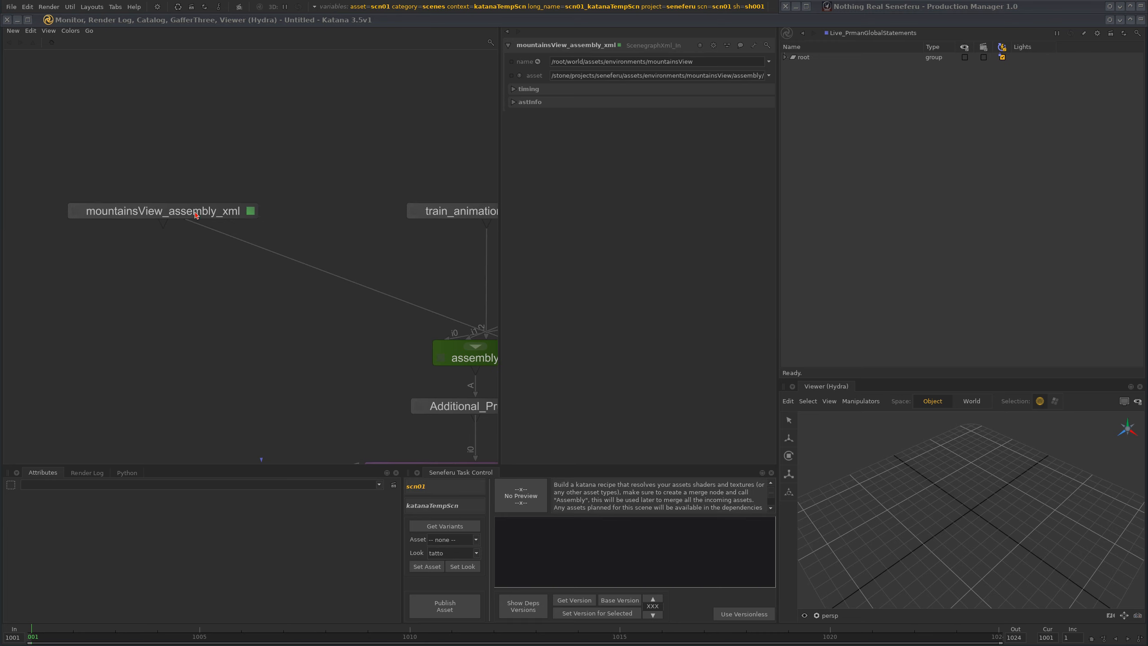
# Step: Open the train_animation_alembic node's parameters to check its name and abcAsset path
pyautogui.click(229, 213)
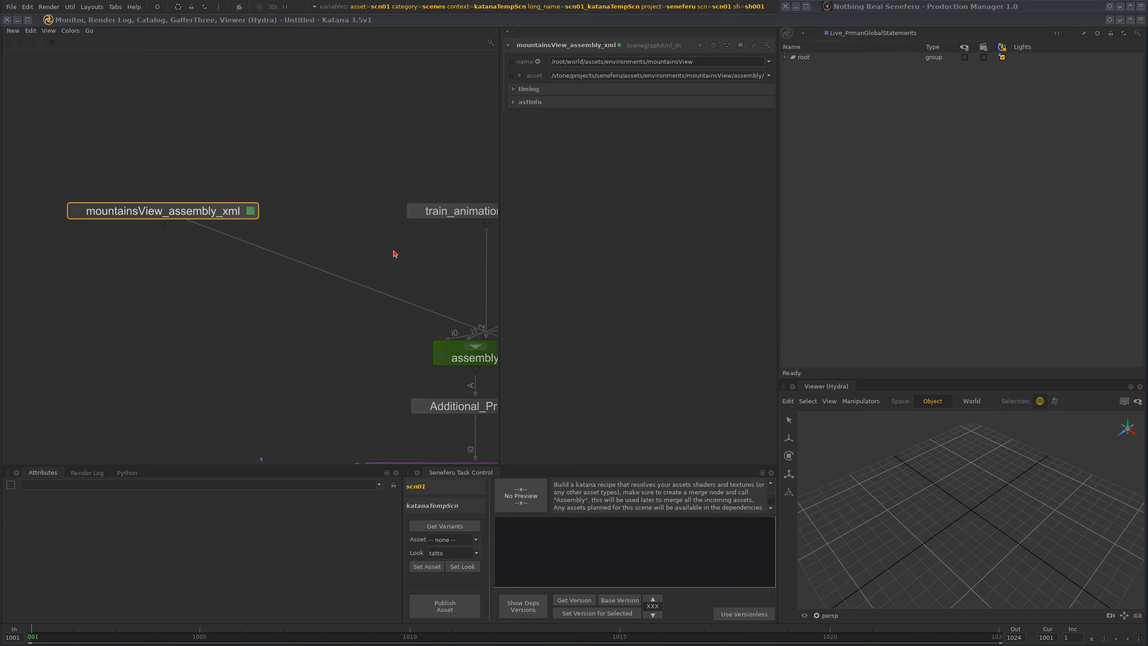
pyautogui.moveTo(484, 261); pyautogui.dragTo(335, 285, button='middle')
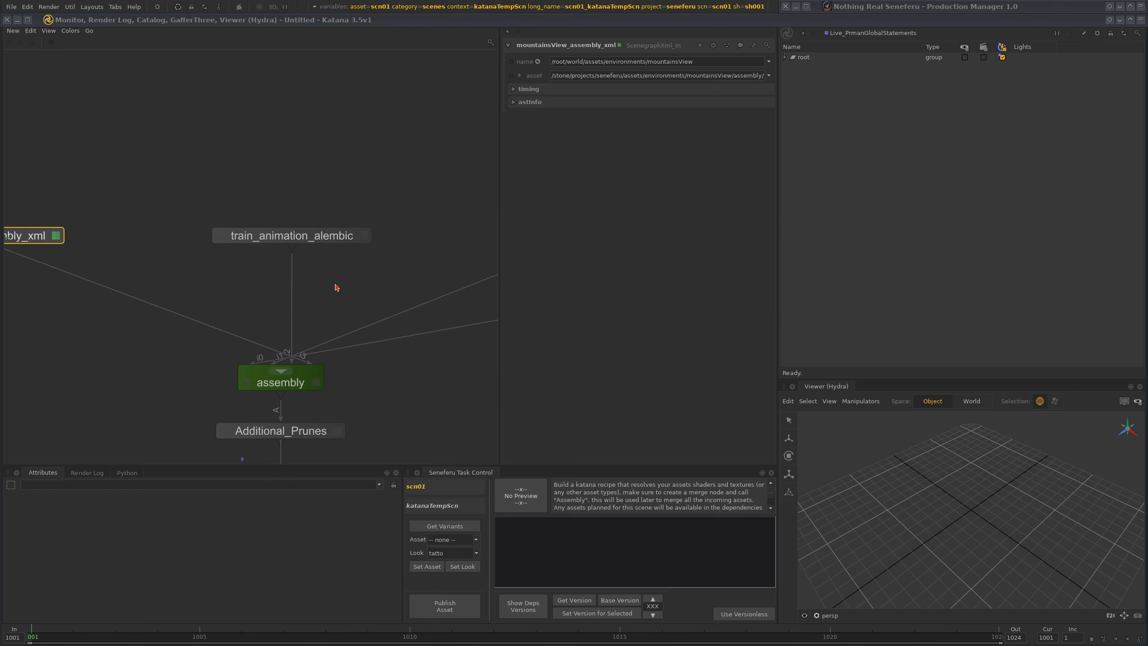
pyautogui.click(364, 236)
# Step: Review how the asset input nodes connect through the main tree down to the preview and Render sections
pyautogui.scroll(-10, 413, 212)
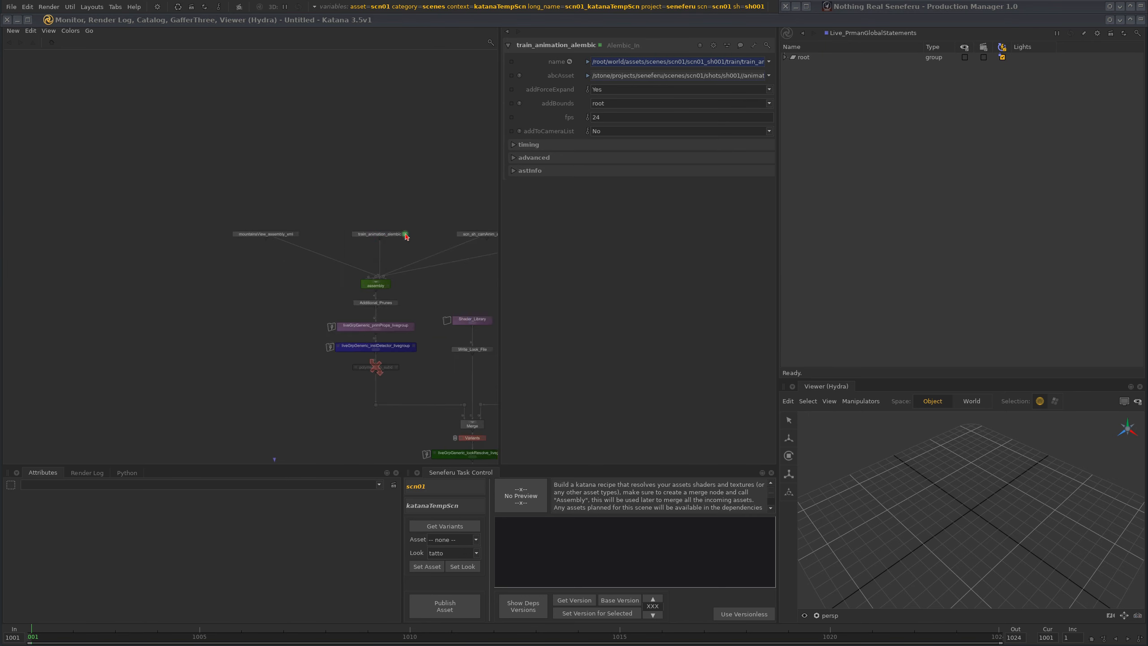
pyautogui.scroll(8, 386, 318)
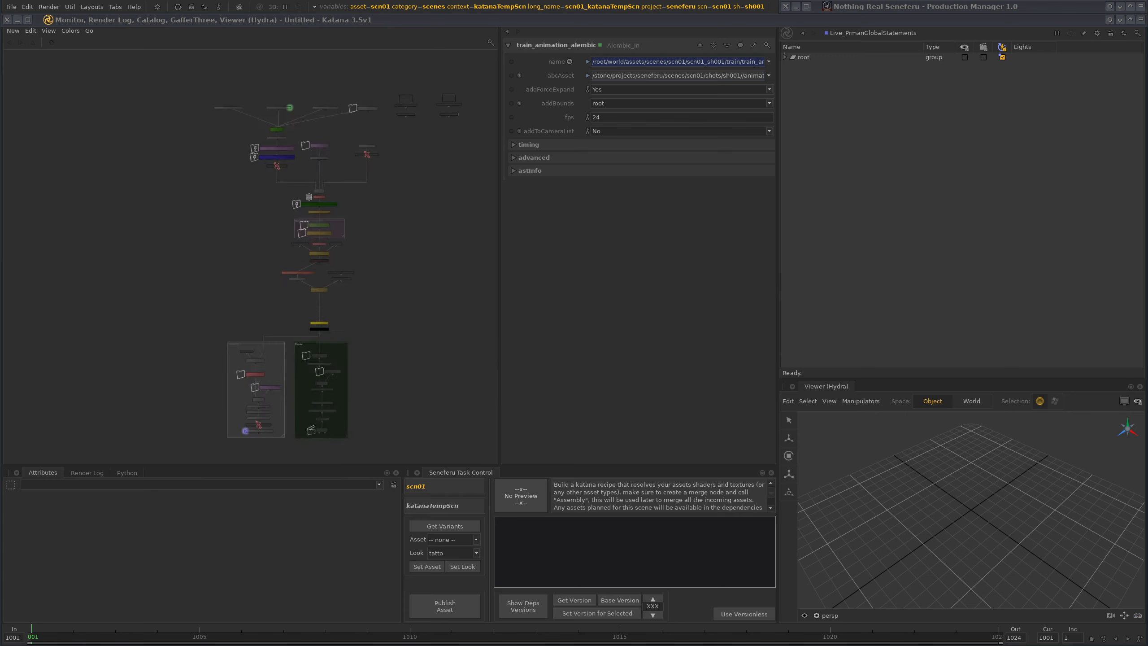
pyautogui.moveTo(391, 369); pyautogui.dragTo(375, 240, button='middle')
pyautogui.scroll(10, 377, 268)
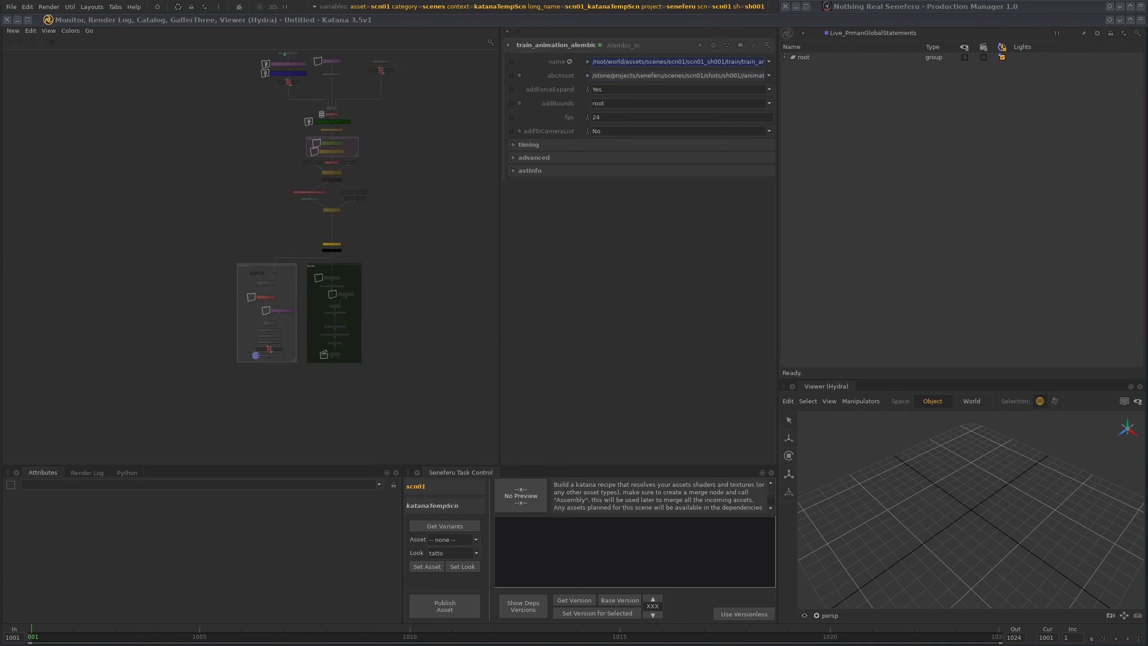
pyautogui.scroll(4, 294, 395)
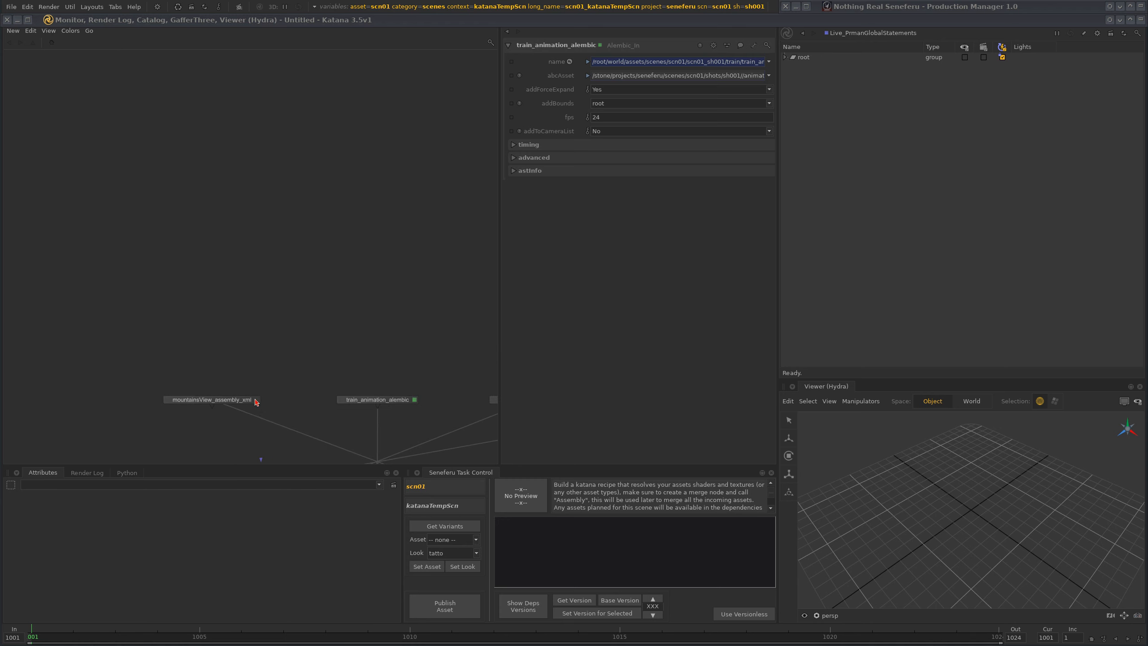
pyautogui.click(255, 400)
pyautogui.moveTo(304, 385); pyautogui.dragTo(298, 340, button='middle')
pyautogui.scroll(-4, 312, 280)
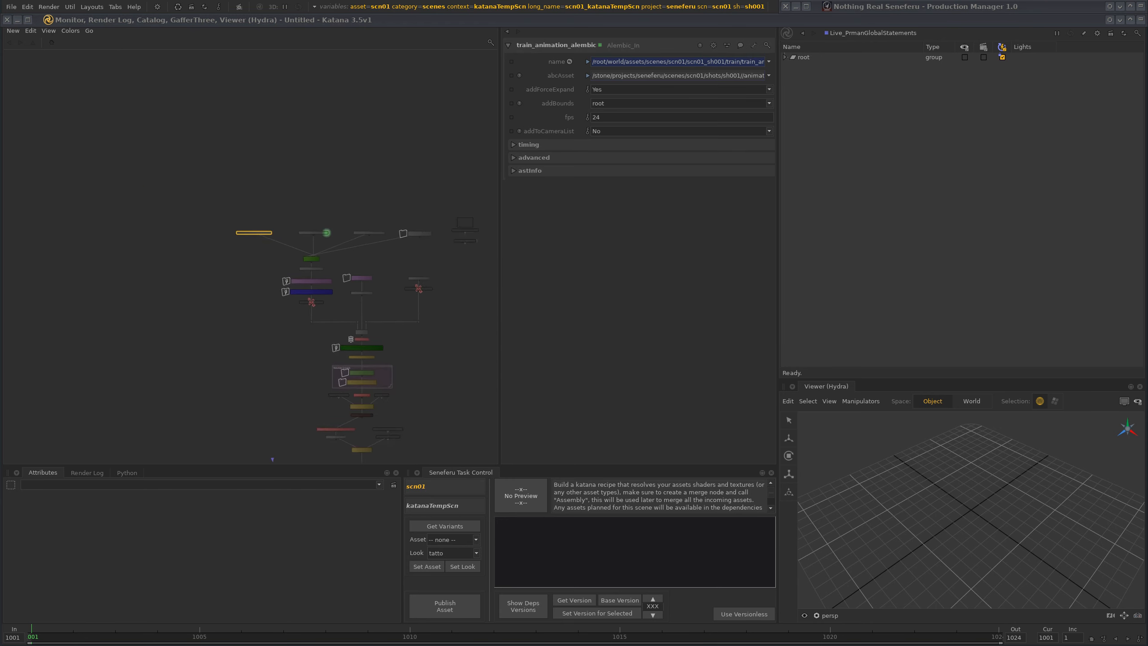
pyautogui.moveTo(407, 454); pyautogui.dragTo(384, 374, button='middle')
pyautogui.scroll(-1, 384, 375)
pyautogui.moveTo(366, 453); pyautogui.dragTo(356, 277, button='middle')
pyautogui.scroll(5, 356, 274)
# Step: Move the two picture nodes and their ImageReformat nodes from beside the asset inputs to the empty area left of the main tree
pyautogui.moveTo(393, 100); pyautogui.dragTo(308, 394, button='middle')
pyautogui.scroll(-3, 308, 395)
pyautogui.moveTo(317, 335); pyautogui.dragTo(309, 432, button='middle')
pyautogui.scroll(-3, 351, 274)
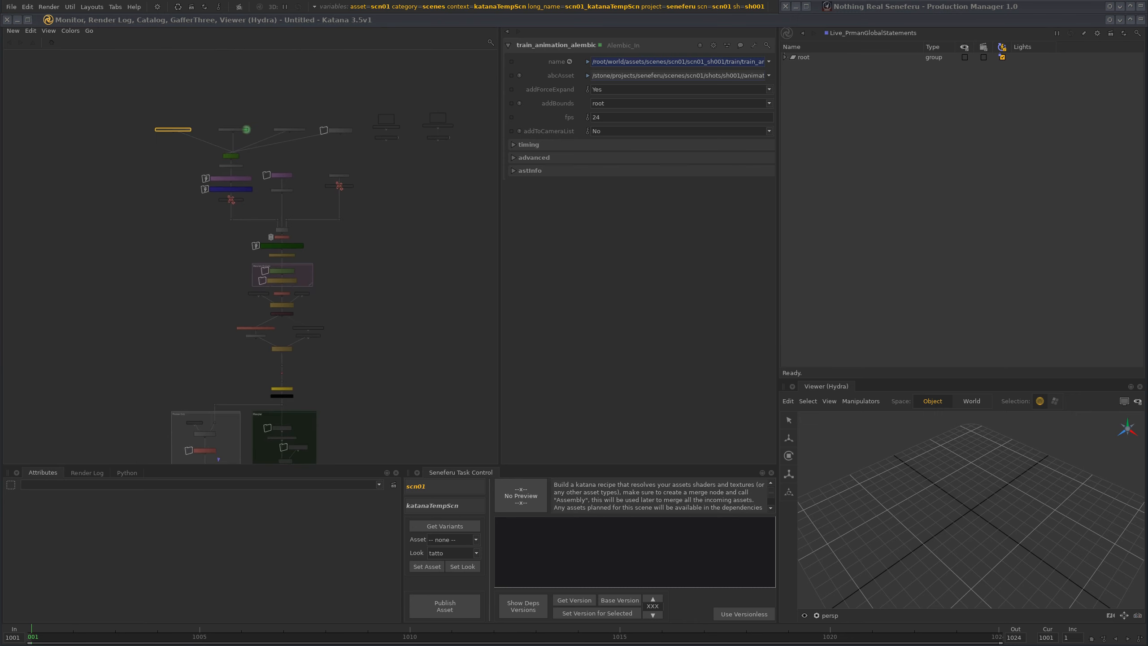
pyautogui.moveTo(336, 134); pyautogui.dragTo(435, 225)
pyautogui.moveTo(400, 174); pyautogui.dragTo(83, 375)
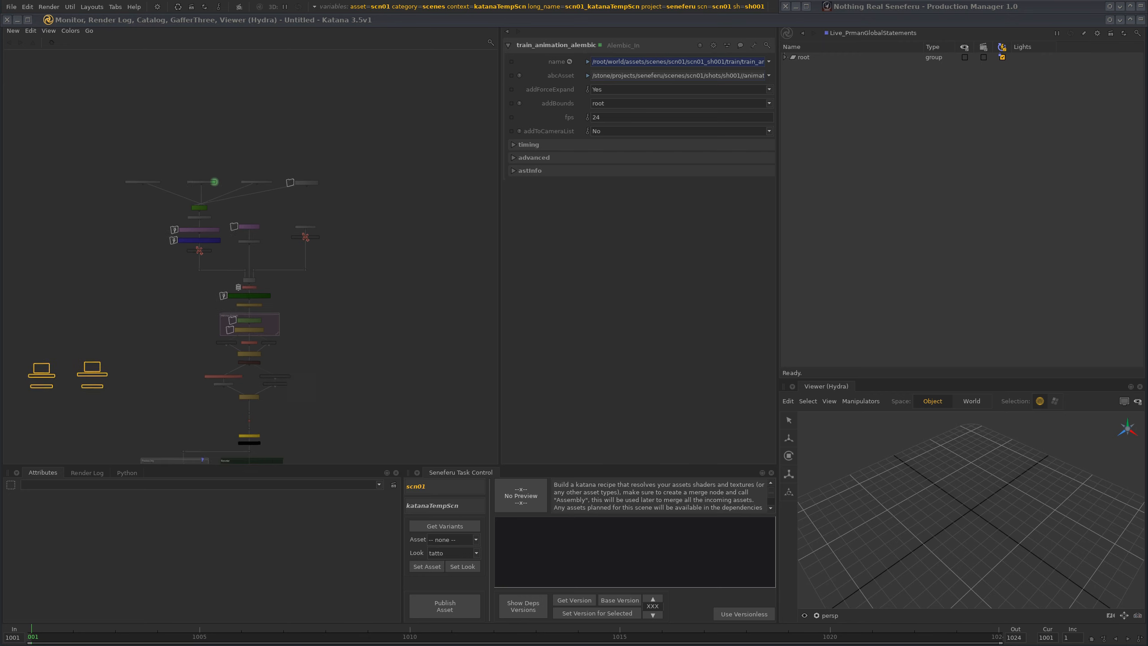
# Step: Select the scn_sh_undistort_picture node among the relocated picture nodes
pyautogui.scroll(-3, 199, 272)
pyautogui.moveTo(170, 362); pyautogui.dragTo(252, 222, button='middle')
pyautogui.scroll(5, 267, 220)
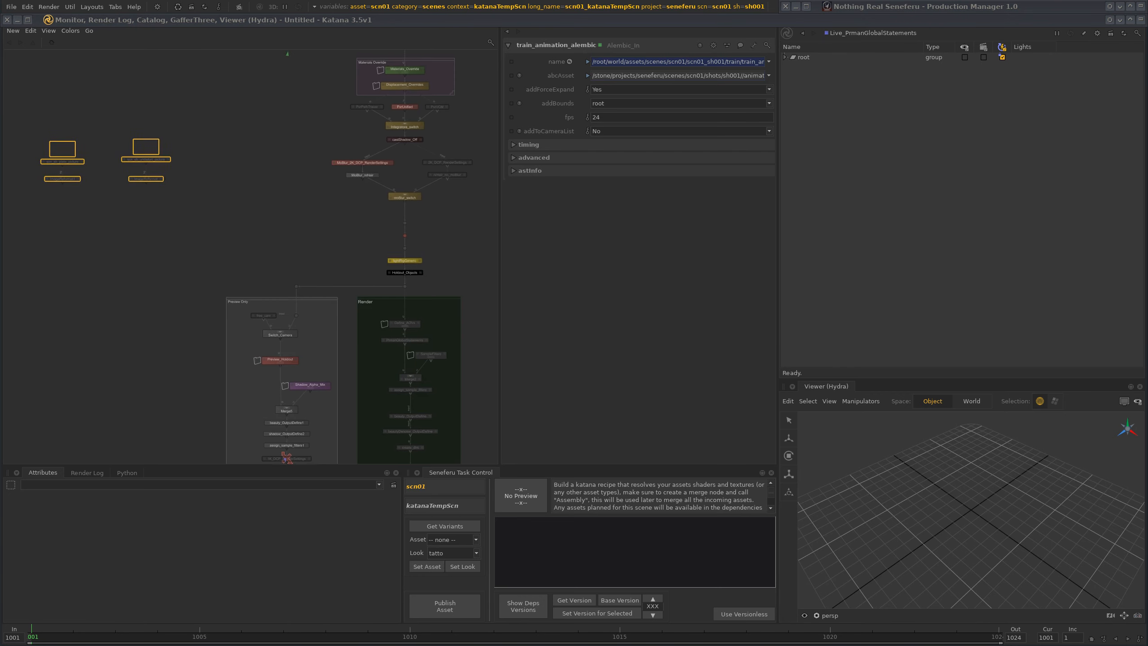
pyautogui.moveTo(145, 159); pyautogui.dragTo(319, 216, button='middle')
pyautogui.scroll(5, 318, 217)
pyautogui.click(388, 244)
pyautogui.moveTo(340, 208); pyautogui.dragTo(341, 207)
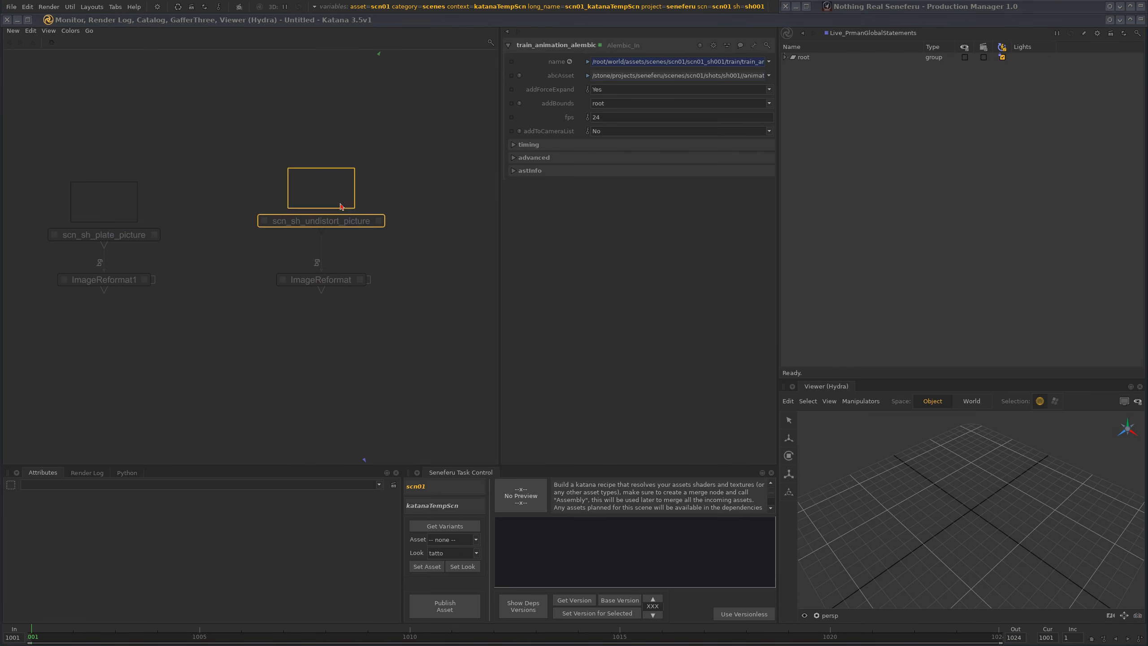
# Step: Bring back the Production Manager window and filter the scn01 dependencies by the task name plate
pyautogui.click(1141, 19)
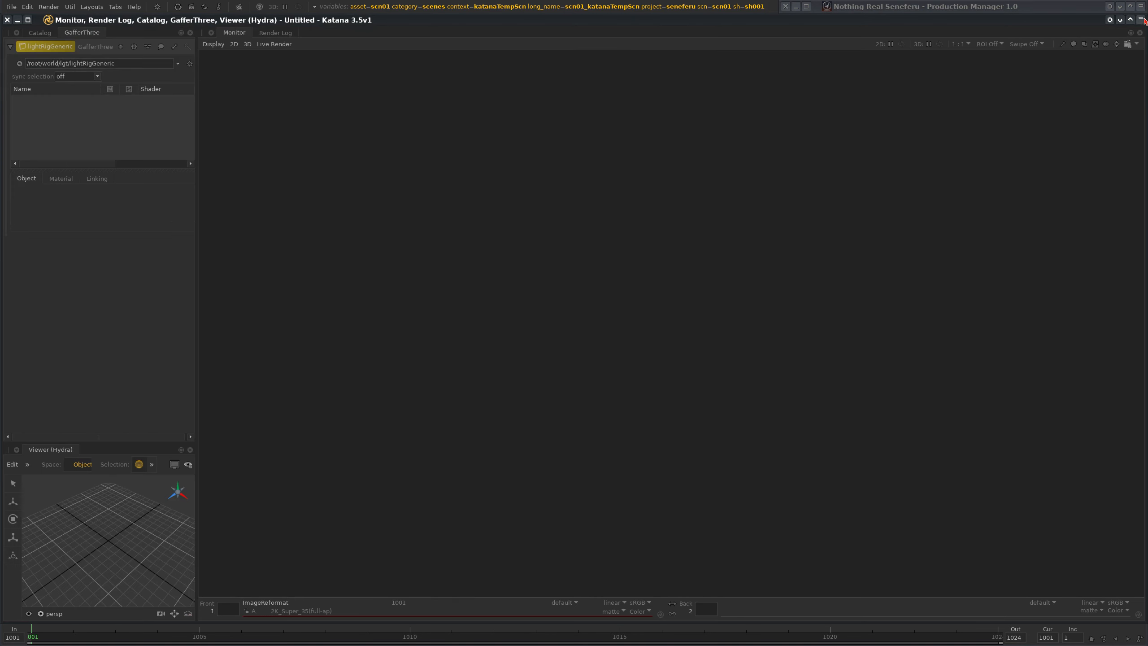
pyautogui.click(1142, 20)
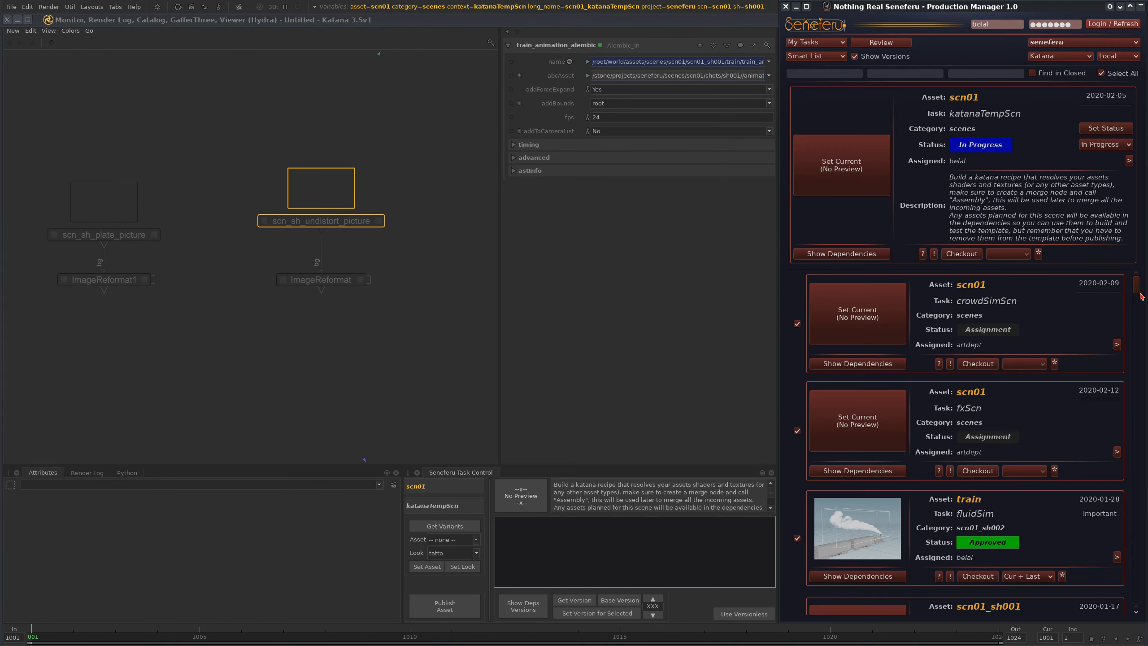
pyautogui.scroll(-8, 1141, 297)
pyautogui.scroll(8, 1141, 297)
pyautogui.click(890, 71)
pyautogui.write('p')
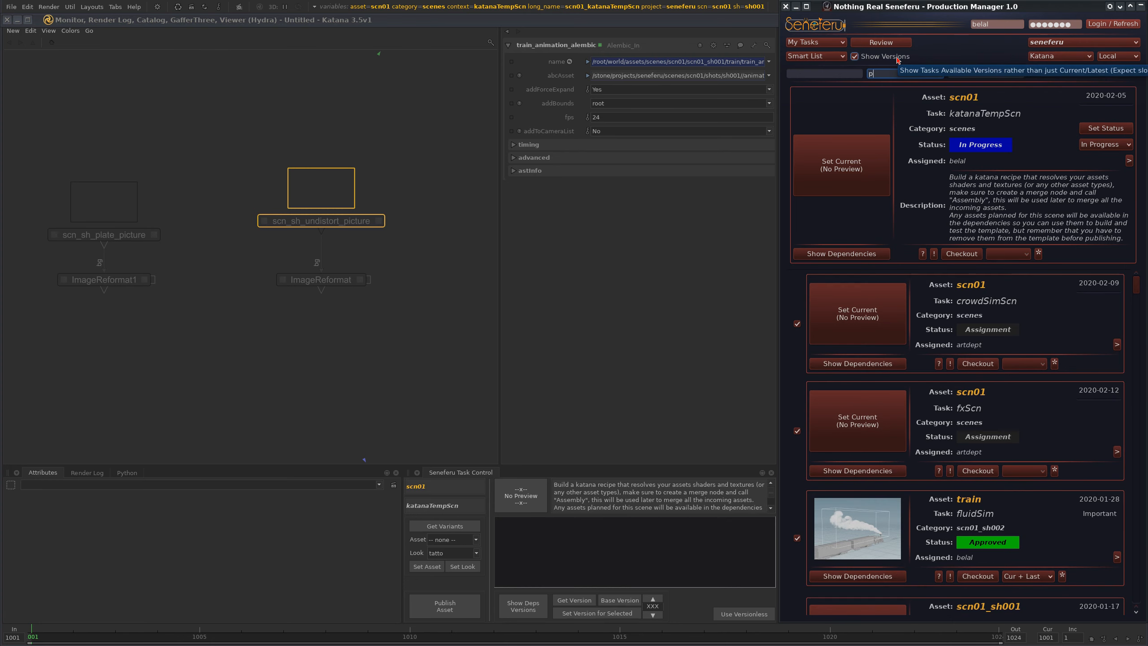
pyautogui.write('al')
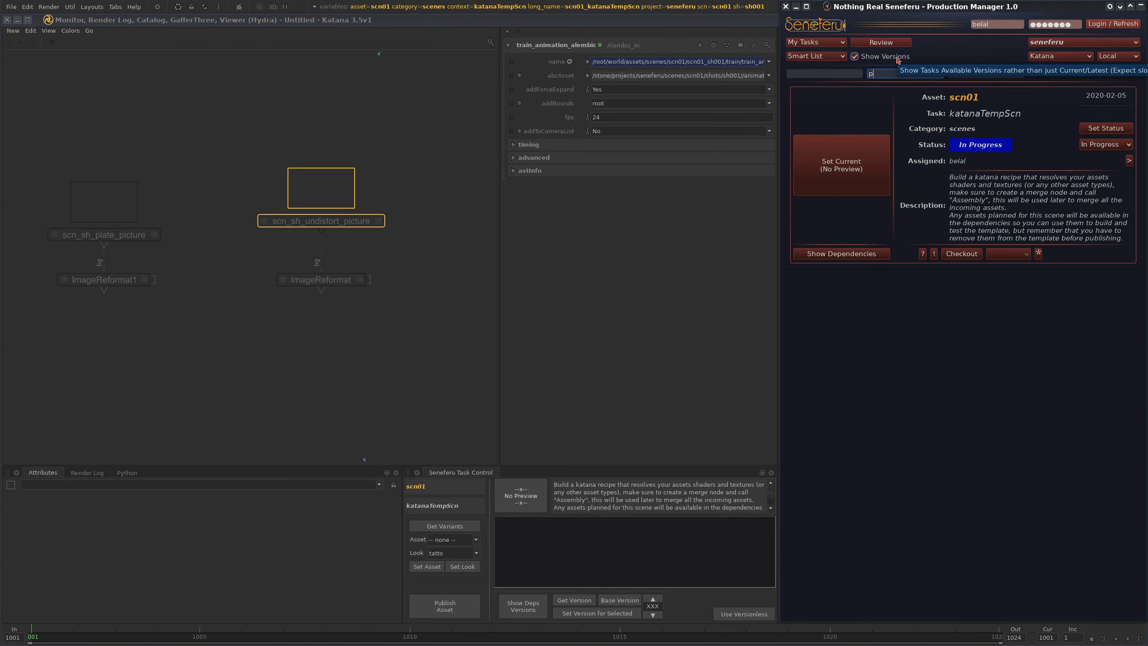
pyautogui.write('late')
pyautogui.moveTo(1139, 308); pyautogui.dragTo(1136, 280)
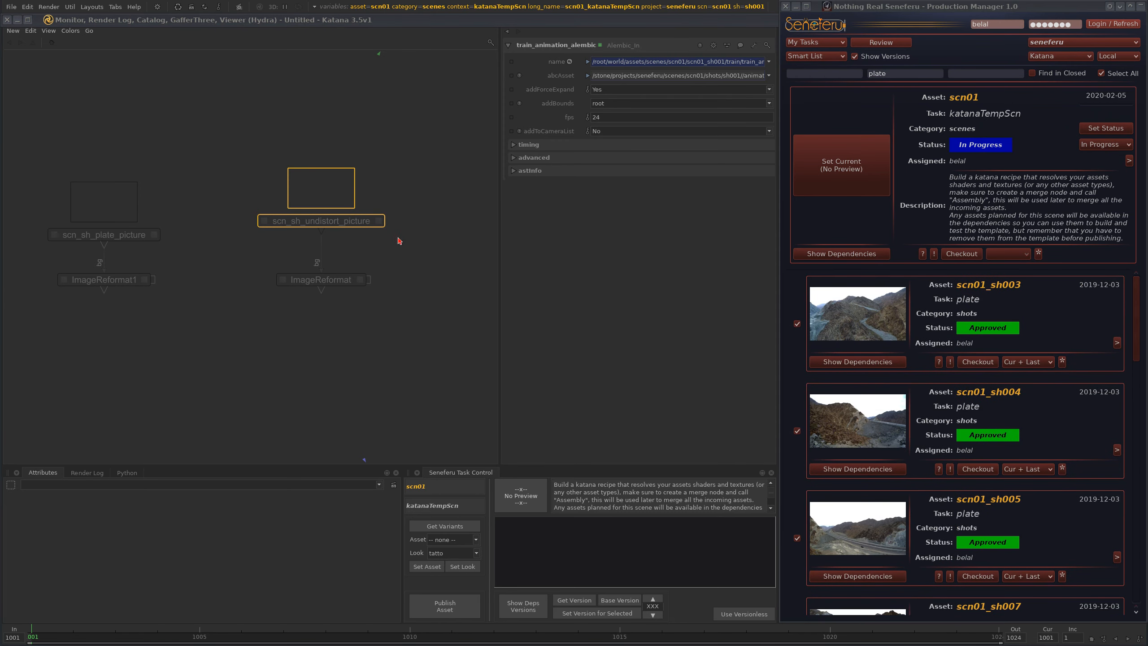
# Step: Open the scn_sh_undistort_picture node's parameters and set its colorspace to sRGB
pyautogui.click(423, 258)
pyautogui.click(379, 221)
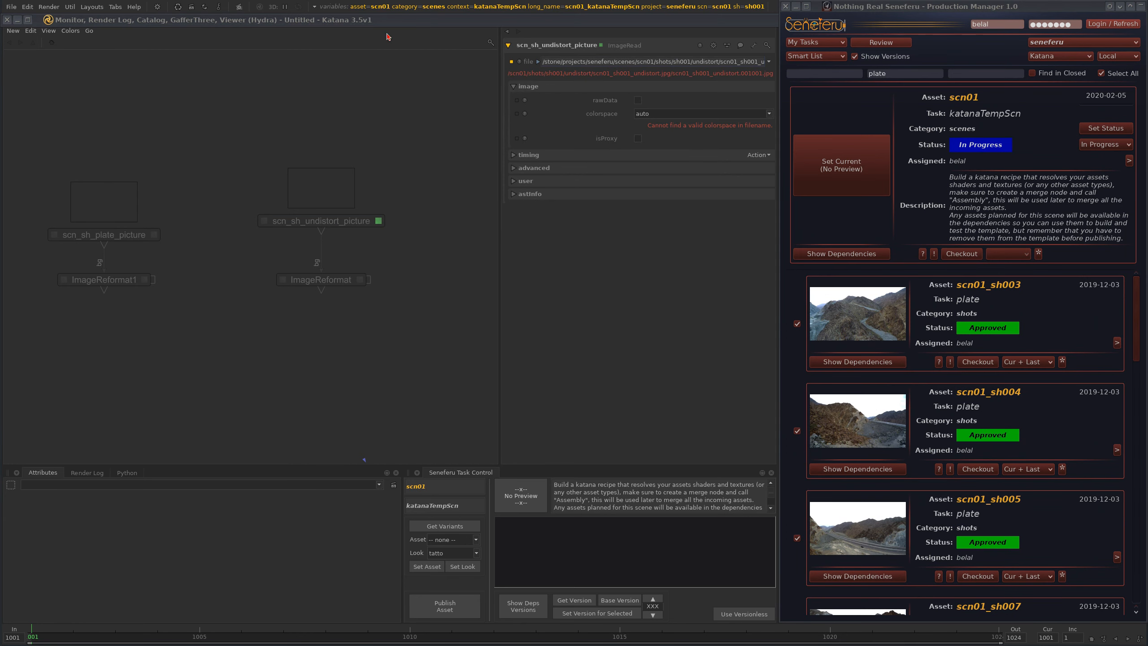
pyautogui.click(392, 10)
pyautogui.click(660, 113)
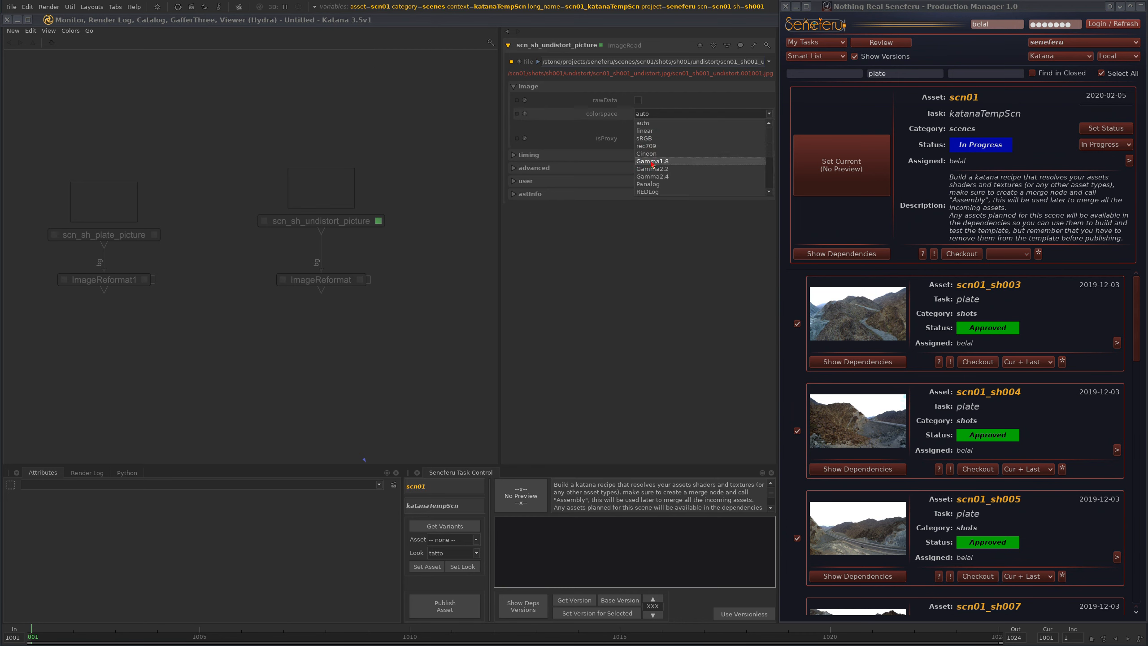
pyautogui.click(645, 138)
# Step: Open the scn_sh_plate_picture node's parameters to check its file path and colorspace
pyautogui.moveTo(388, 289); pyautogui.dragTo(387, 323, button='middle')
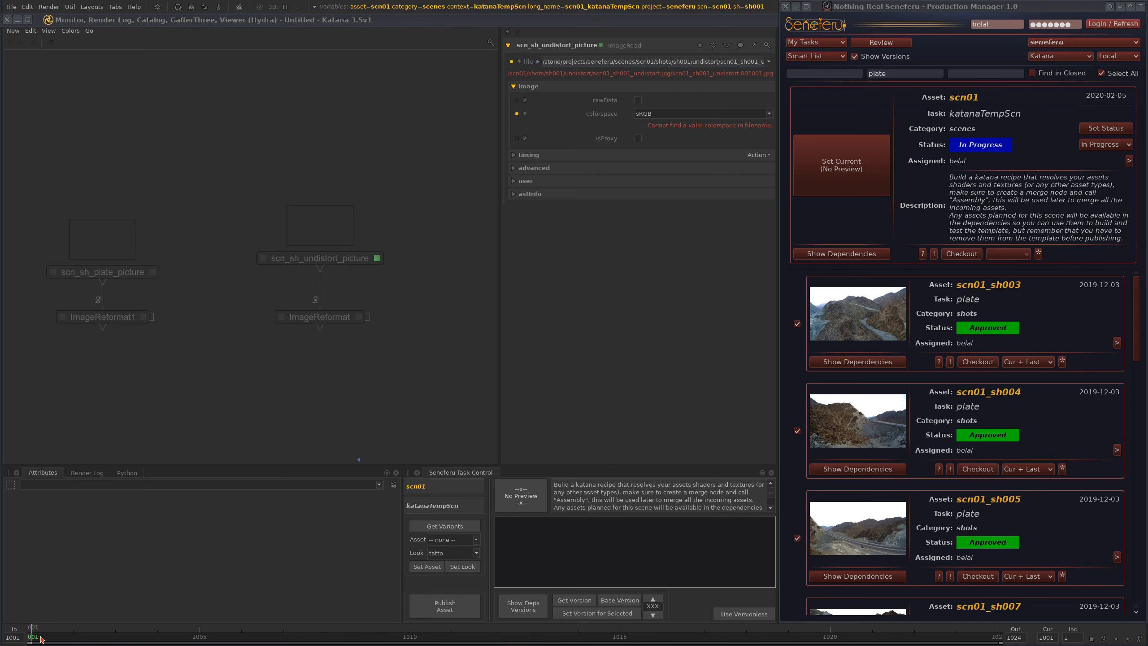
pyautogui.moveTo(287, 340); pyautogui.dragTo(328, 310, button='middle')
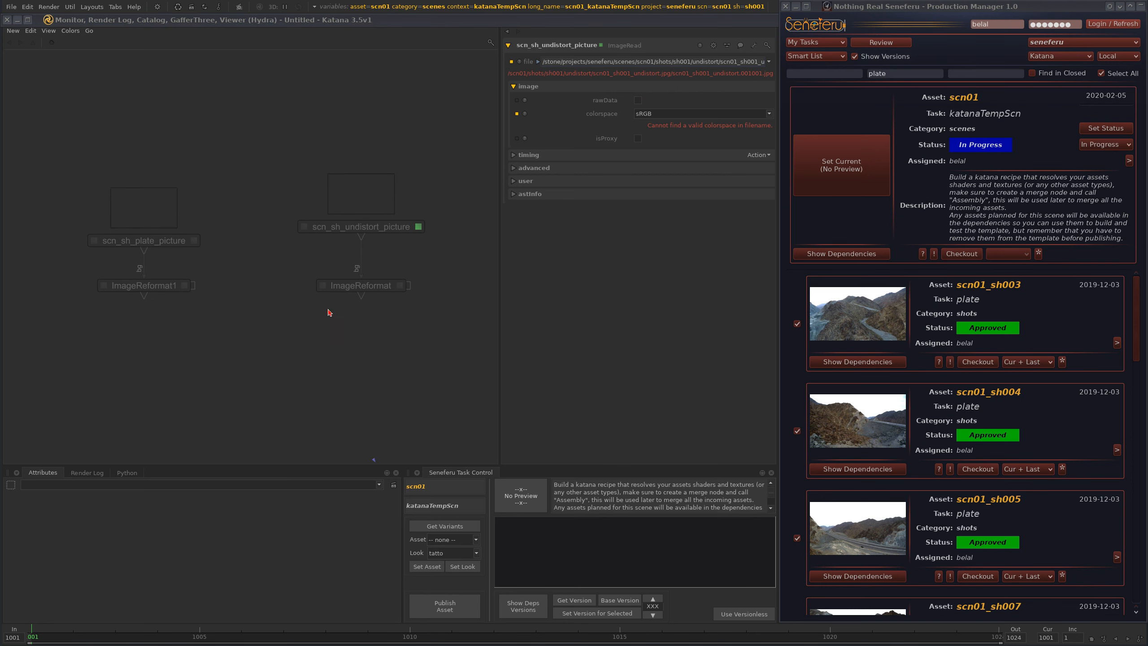
pyautogui.scroll(-3, 328, 288)
pyautogui.moveTo(207, 214); pyautogui.dragTo(227, 242, button='middle')
pyautogui.scroll(3, 224, 271)
pyautogui.moveTo(465, 307); pyautogui.dragTo(263, 283, button='middle')
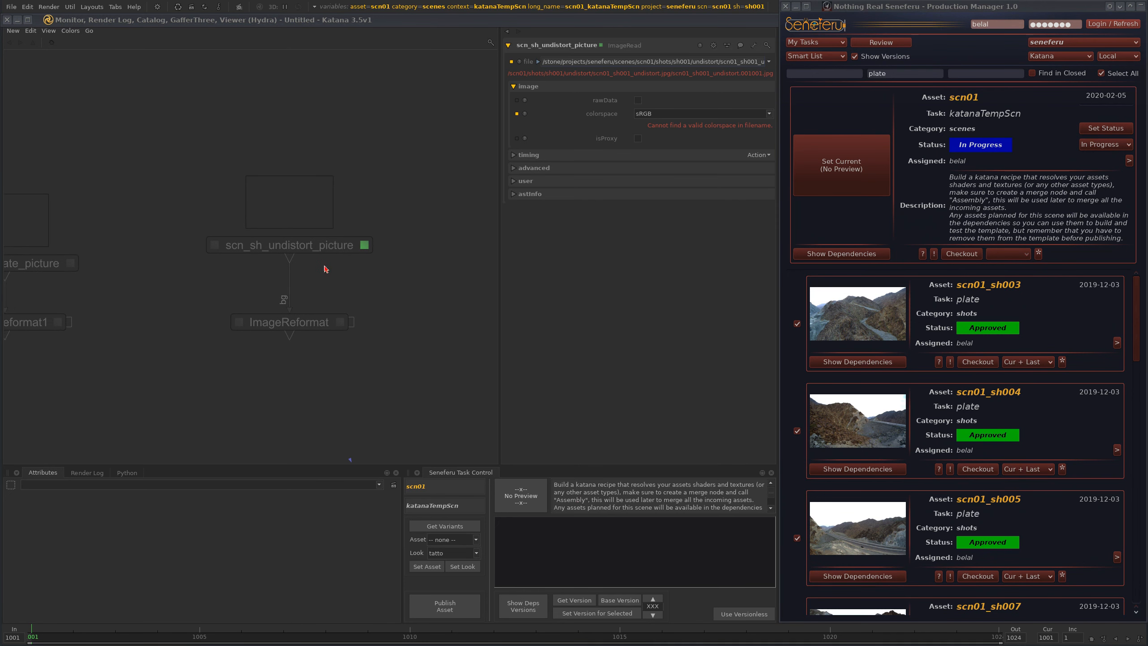
pyautogui.moveTo(286, 238); pyautogui.dragTo(365, 221, button='middle')
pyautogui.moveTo(133, 267); pyautogui.dragTo(249, 257, button='middle')
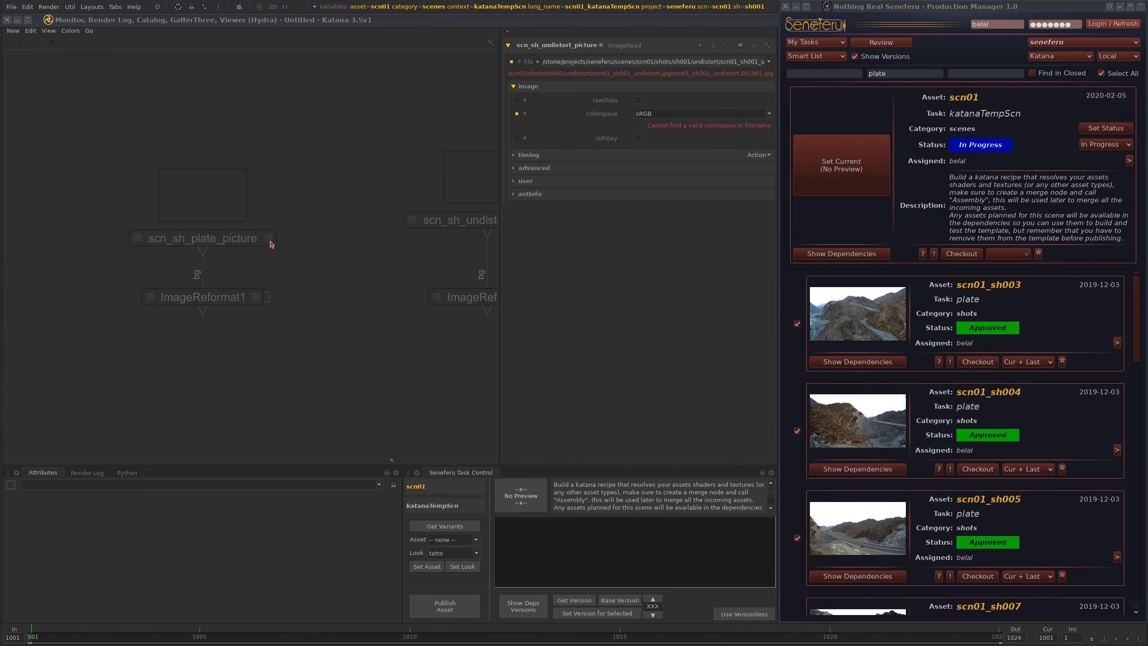
pyautogui.press('e')
# Step: Look over the plate dependencies in the Production Manager alongside the two picture nodes
pyautogui.scroll(-4, 144, 310)
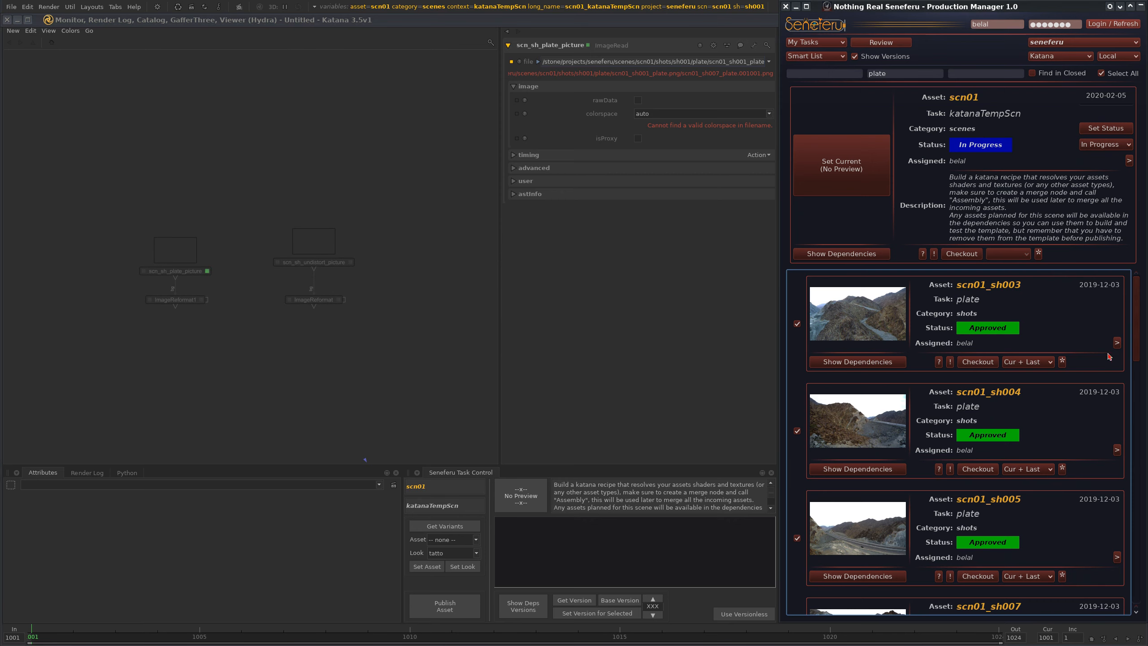
pyautogui.scroll(3, 362, 269)
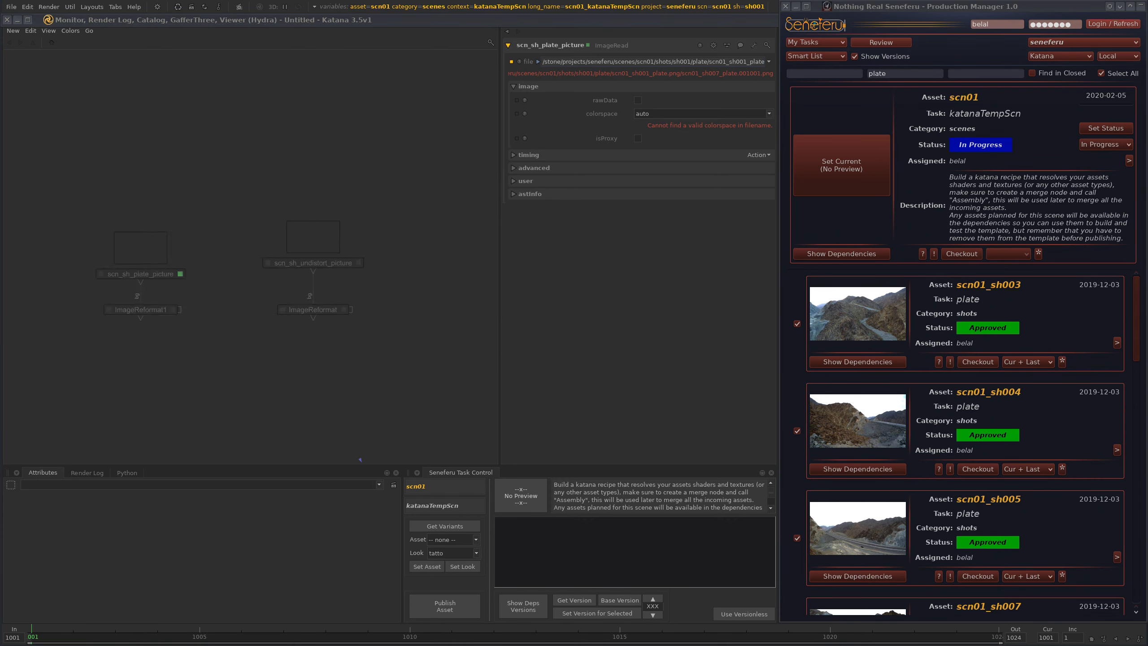
pyautogui.moveTo(1139, 308); pyautogui.dragTo(1119, 240)
pyautogui.scroll(-2, 359, 274)
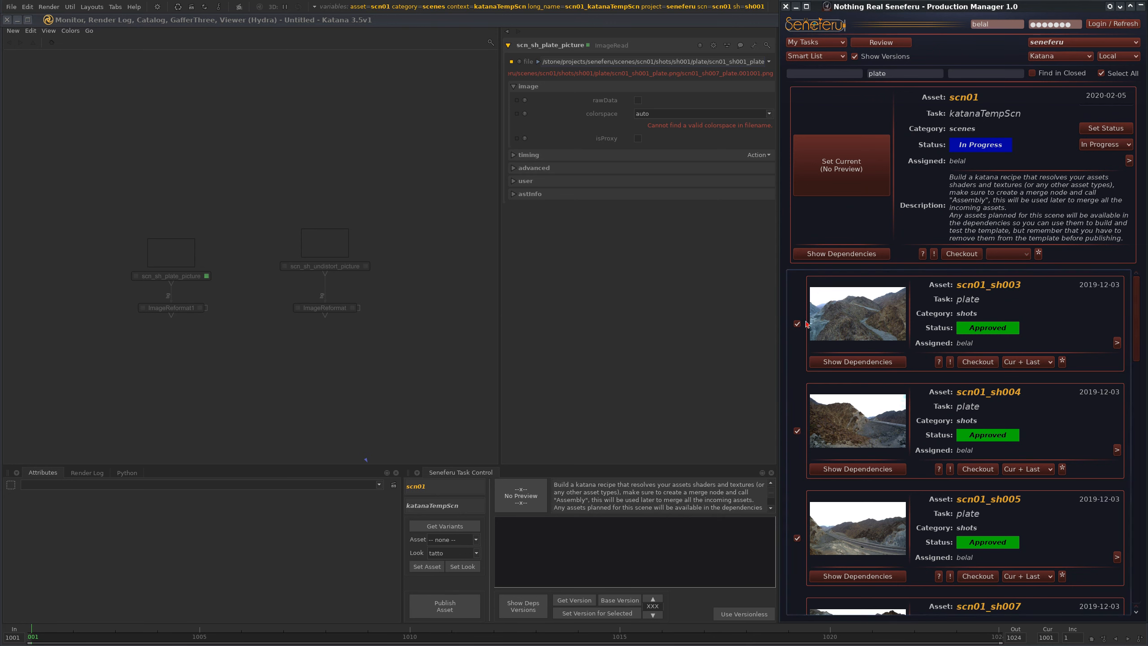
# Step: Examine the main tree from the assembly merge past the material override group toward the preview and Render sections
pyautogui.moveTo(471, 266); pyautogui.dragTo(380, 362, button='middle')
pyautogui.scroll(-3, 379, 362)
pyautogui.moveTo(463, 186); pyautogui.dragTo(462, 177, button='middle')
pyautogui.moveTo(470, 323); pyautogui.dragTo(295, 310, button='middle')
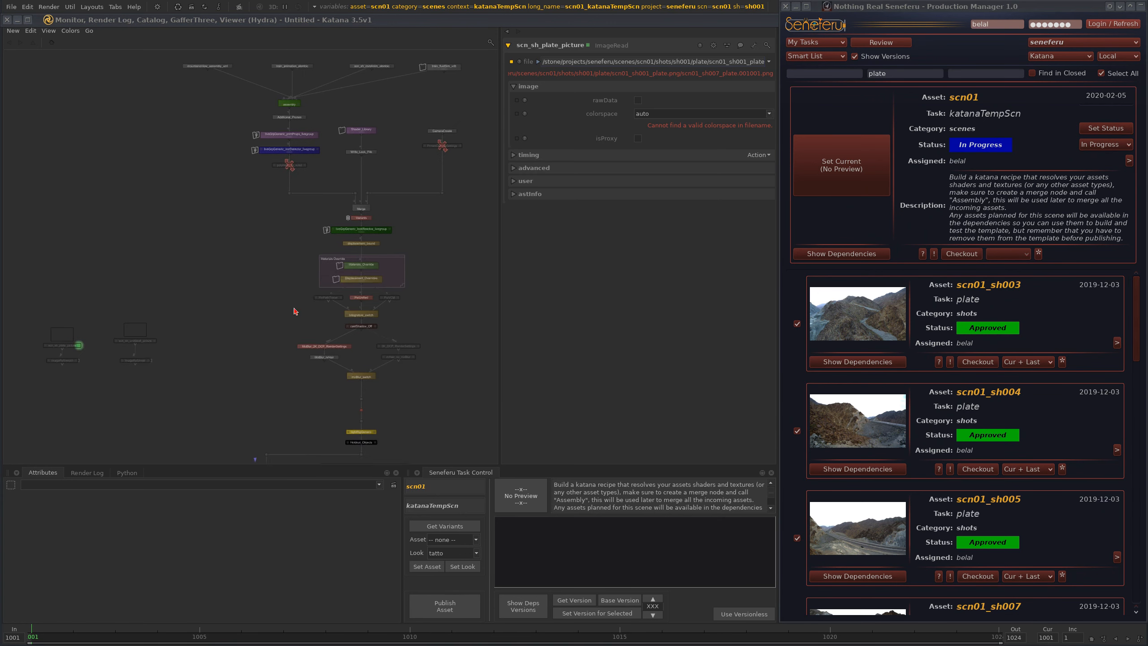
pyautogui.moveTo(375, 461); pyautogui.dragTo(329, 380, button='middle')
pyautogui.moveTo(327, 447); pyautogui.dragTo(319, 343, button='middle')
pyautogui.moveTo(355, 198); pyautogui.dragTo(363, 286, button='middle')
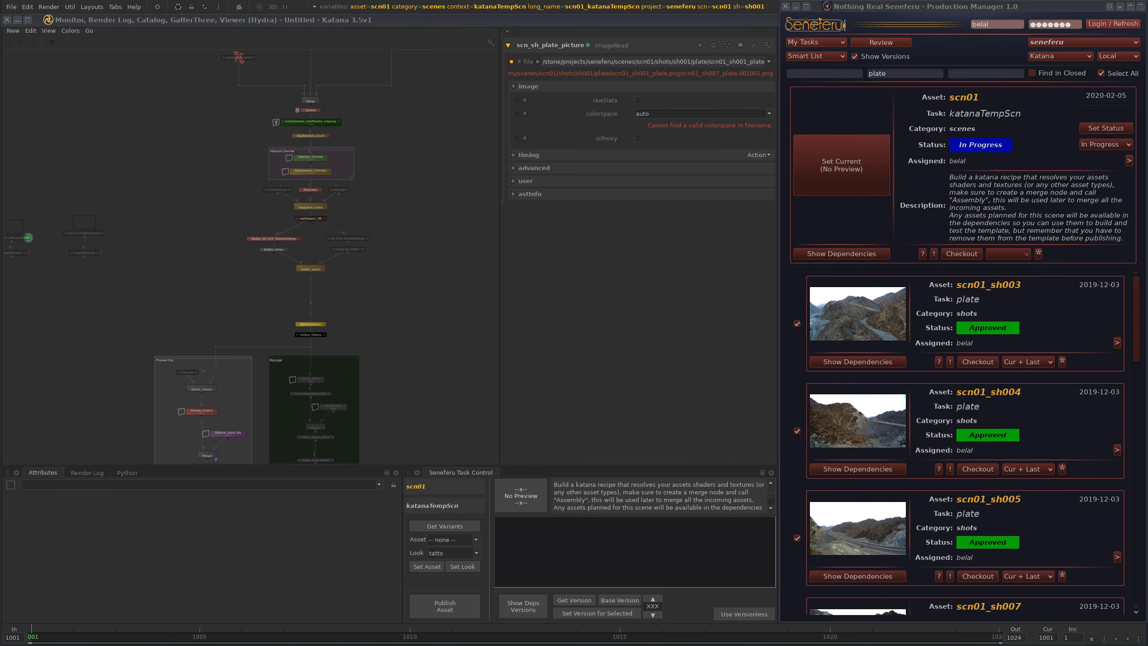
# Step: Put the Production Manager window away and examine the main node tree around the Preview Only and Render groups
pyautogui.moveTo(246, 360); pyautogui.dragTo(332, 219, button='middle')
pyautogui.click(1141, 7)
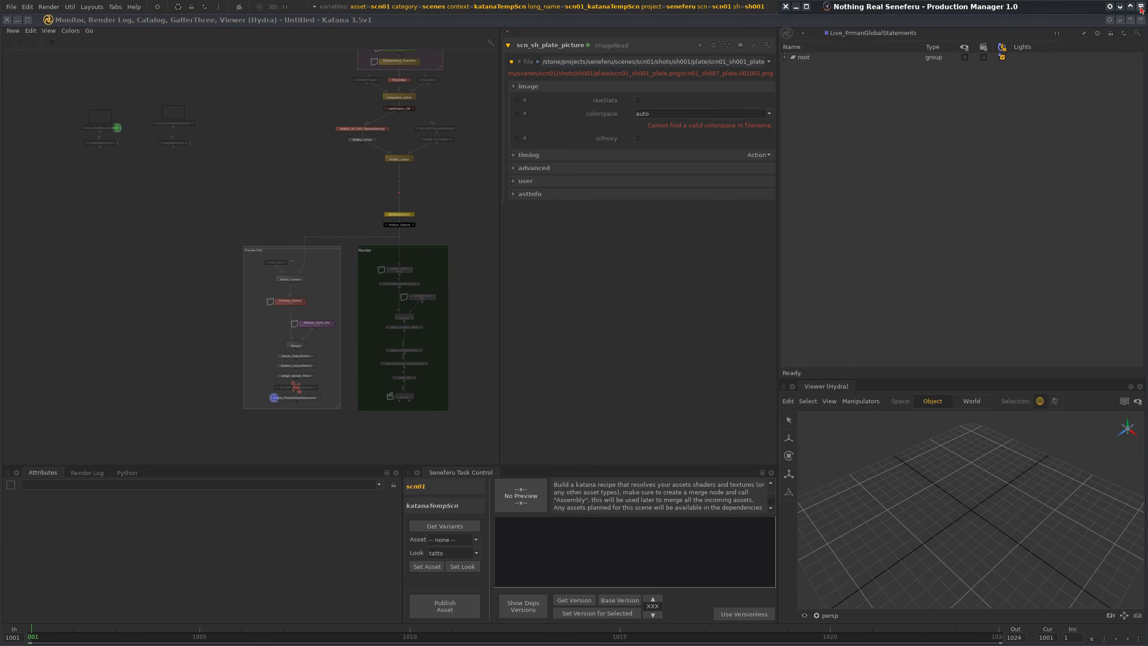
pyautogui.moveTo(396, 195); pyautogui.dragTo(350, 398, button='middle')
pyautogui.moveTo(403, 215); pyautogui.dragTo(383, 157, button='middle')
pyautogui.scroll(-2, 428, 373)
pyautogui.scroll(3, 356, 302)
pyautogui.scroll(-3, 406, 359)
pyautogui.scroll(-3, 382, 195)
pyautogui.moveTo(353, 328); pyautogui.dragTo(337, 282, button='middle')
pyautogui.scroll(3, 375, 293)
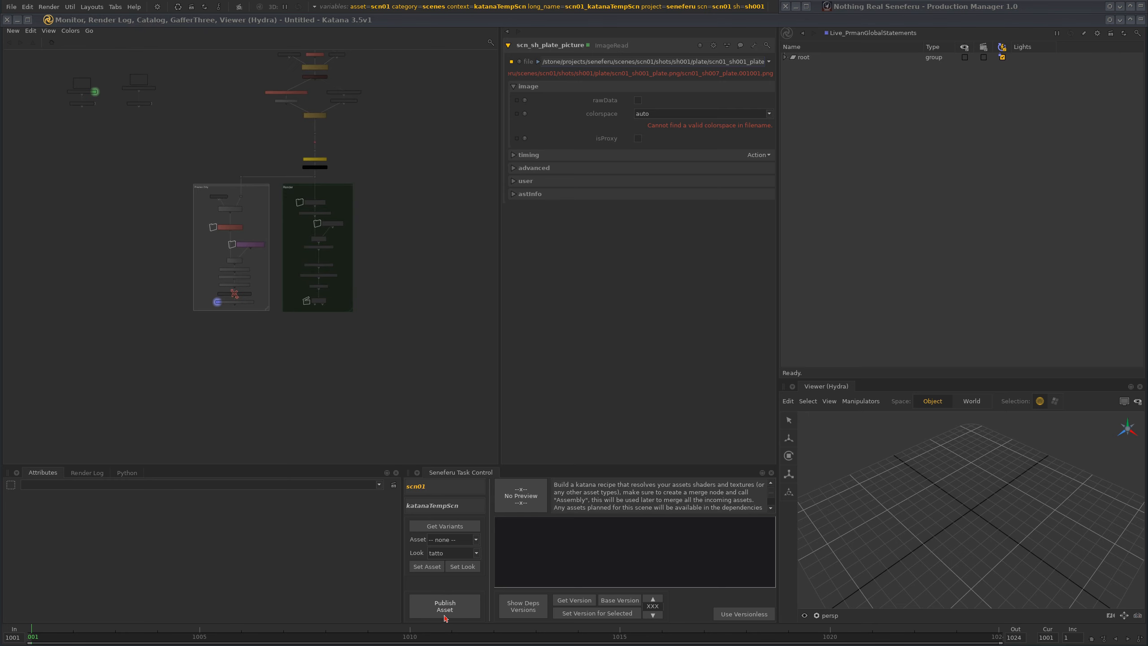
# Step: Set the Integratore_switch node's input to 0 so the PxrPathTracer branch is used
pyautogui.scroll(5, 403, 304)
pyautogui.scroll(-1, 404, 303)
pyautogui.moveTo(371, 68); pyautogui.dragTo(347, 368, button='middle')
pyautogui.scroll(4, 289, 289)
pyautogui.moveTo(227, 234); pyautogui.dragTo(262, 327, button='middle')
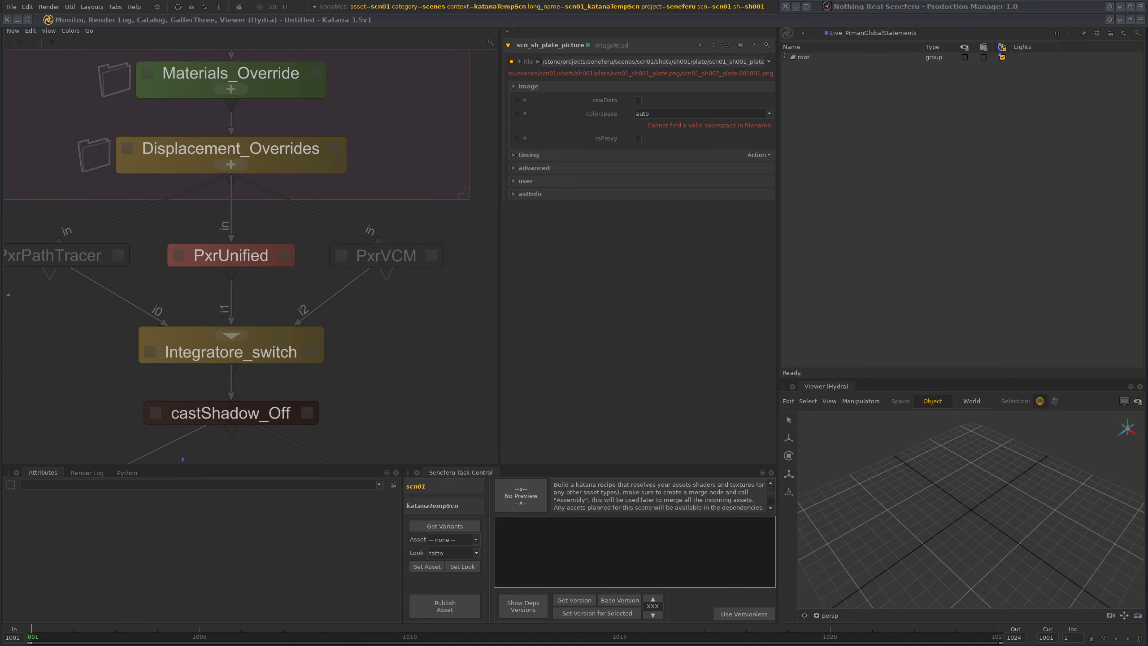
pyautogui.scroll(-3, 362, 294)
pyautogui.click(367, 319)
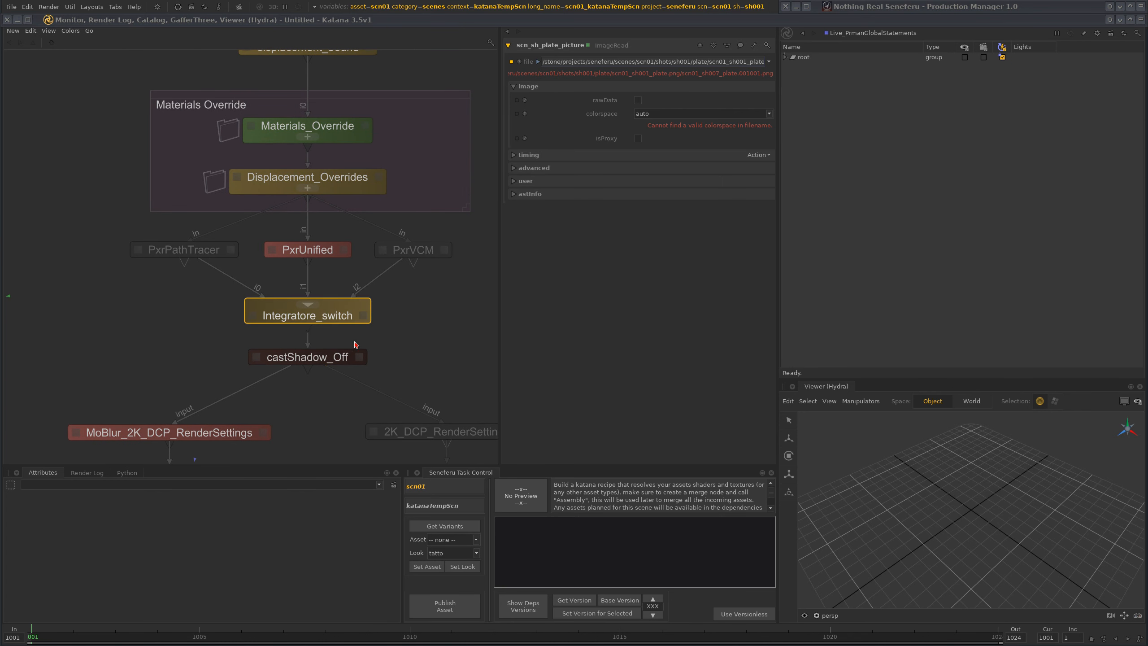
pyautogui.click(364, 318)
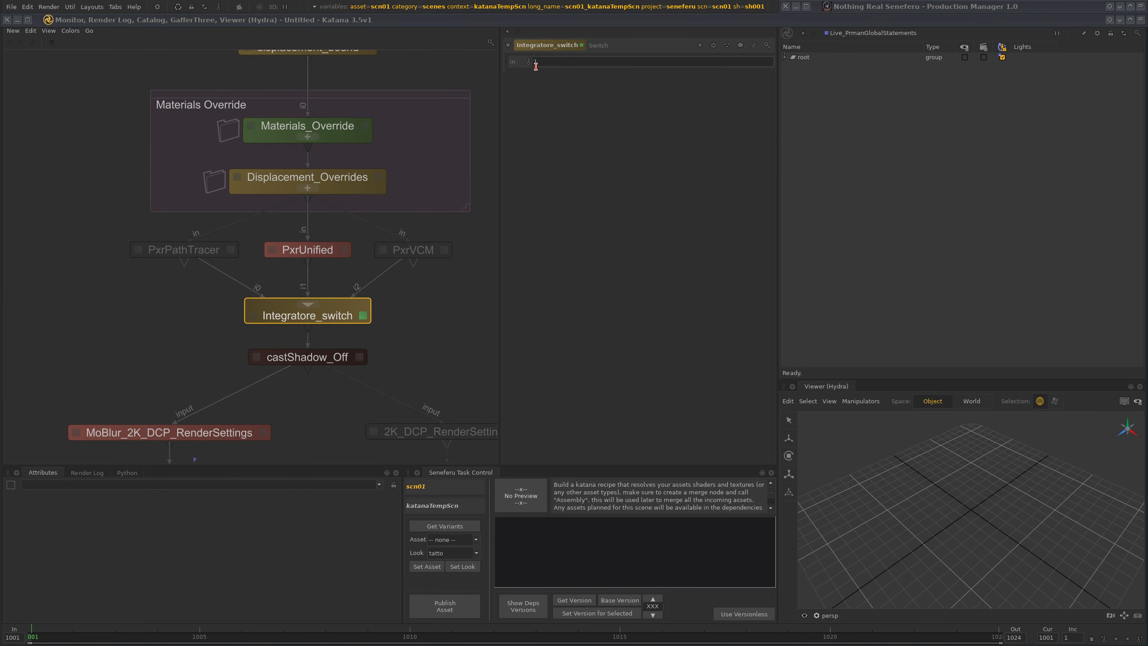
pyautogui.write('0')
pyautogui.press('Return')
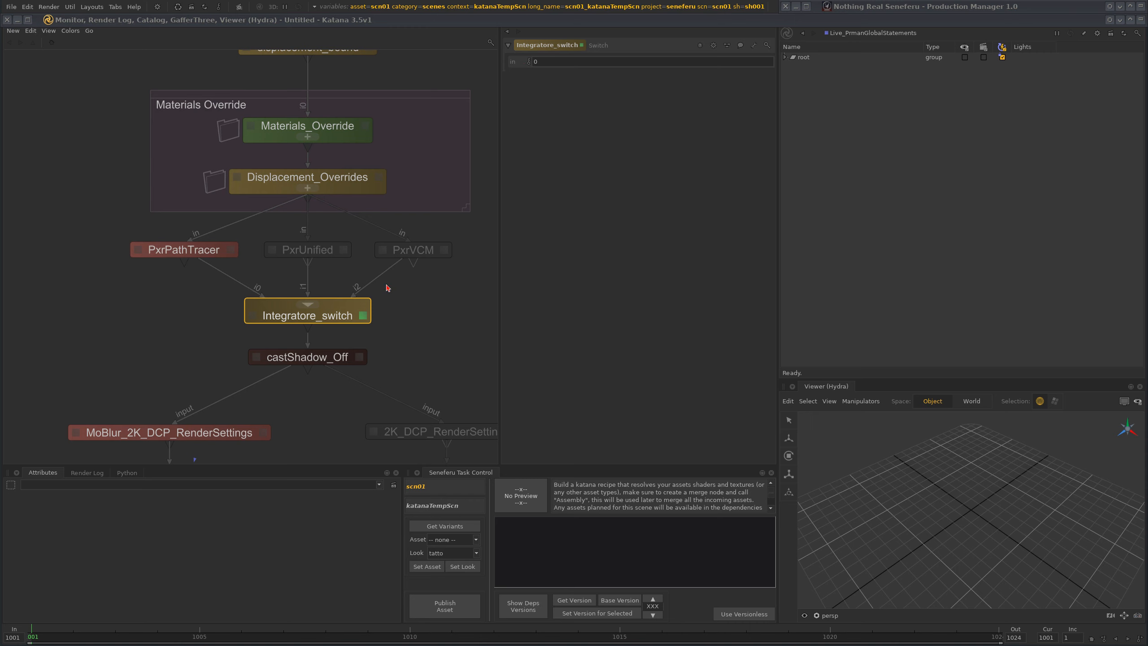
# Step: Open the parameters of the PxrUnified and PxrPathTracer integrator nodes to check their settings
pyautogui.scroll(-4, 364, 294)
pyautogui.scroll(8, 367, 275)
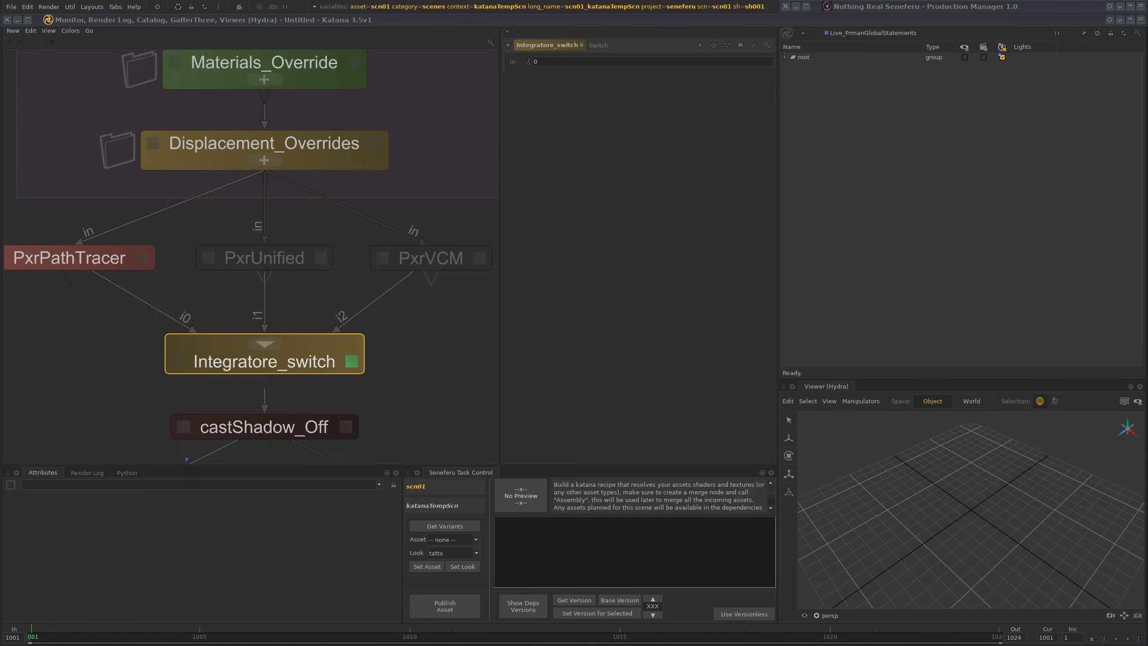
pyautogui.scroll(1, 286, 266)
pyautogui.click(326, 259)
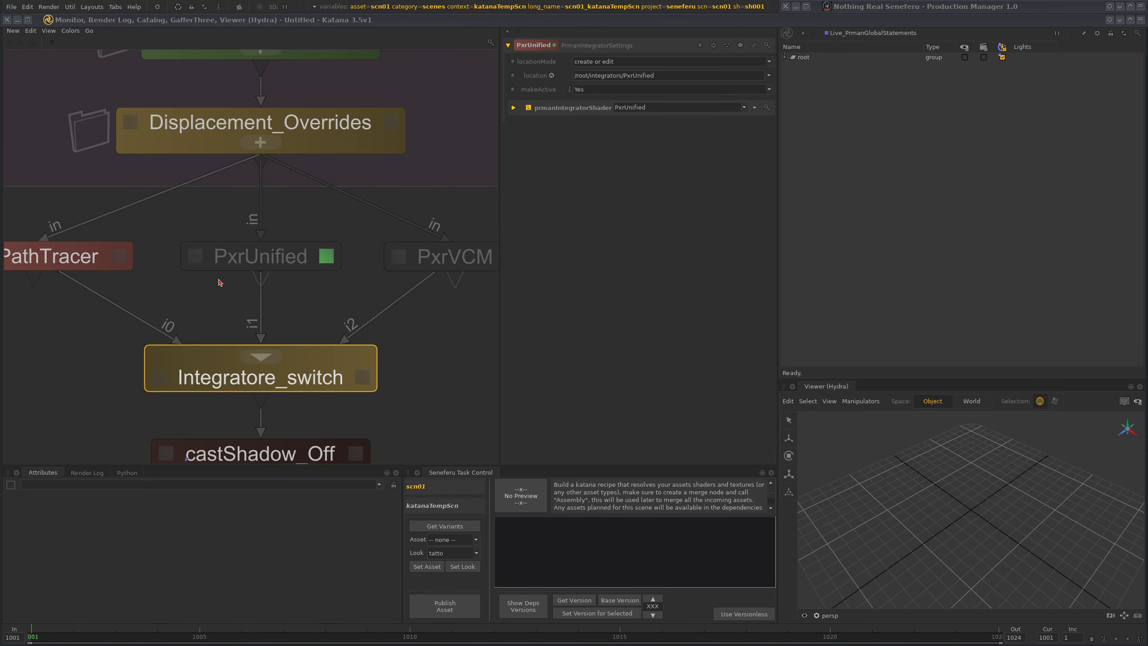
pyautogui.click(124, 258)
# Step: Open the Holdout_Objects node's parameters and fully expand the root location in the scene graph
pyautogui.scroll(-5, 271, 253)
pyautogui.scroll(2, 333, 230)
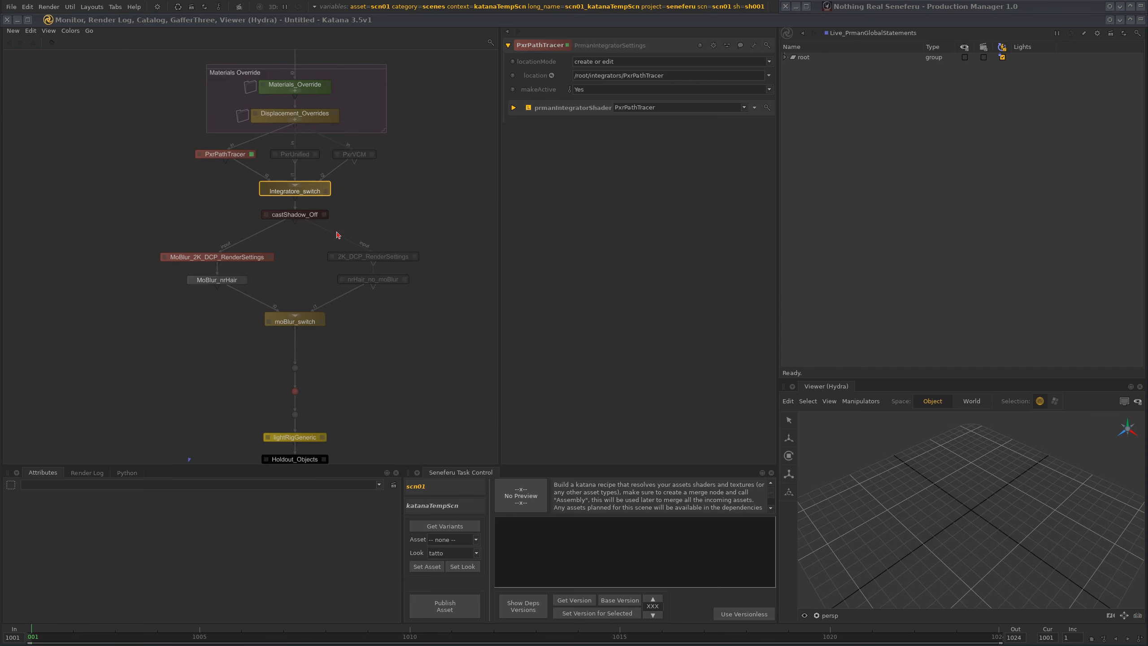
pyautogui.moveTo(305, 460); pyautogui.dragTo(300, 298, button='middle')
pyautogui.scroll(4, 300, 304)
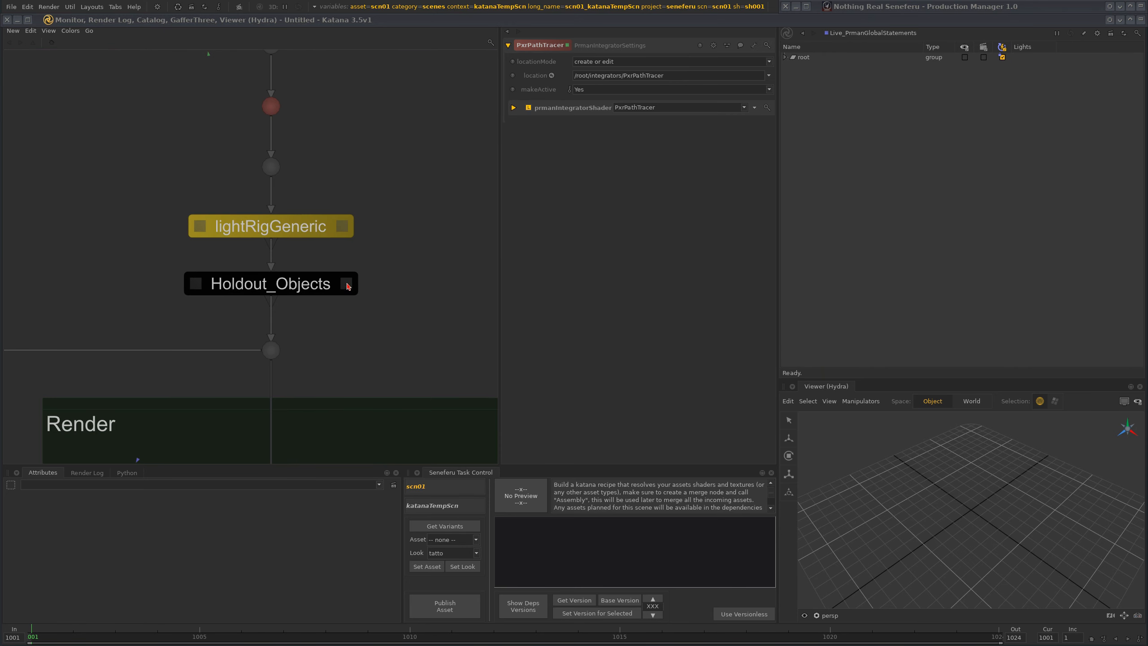
pyautogui.click(346, 284)
pyautogui.click(797, 59)
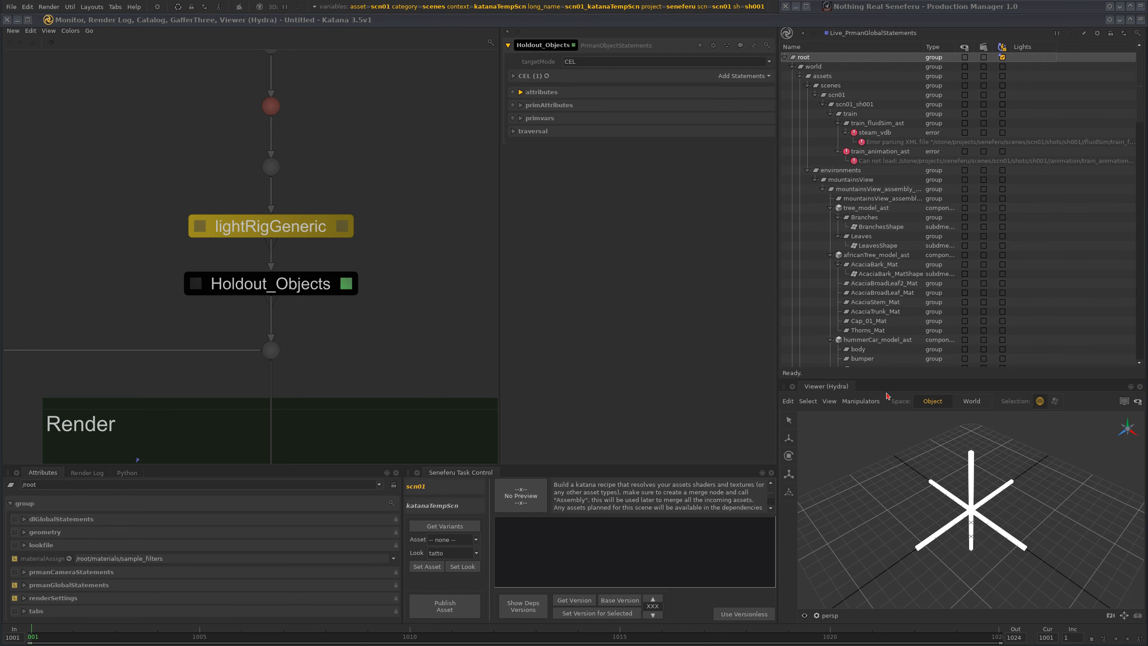
# Step: Examine the Render group's chain from Merge2 through the output definitions and create_dirs to the Render node
pyautogui.scroll(-4, 377, 361)
pyautogui.moveTo(388, 395); pyautogui.dragTo(375, 276, button='middle')
pyautogui.scroll(2, 375, 275)
pyautogui.moveTo(404, 444); pyautogui.dragTo(406, 376, button='middle')
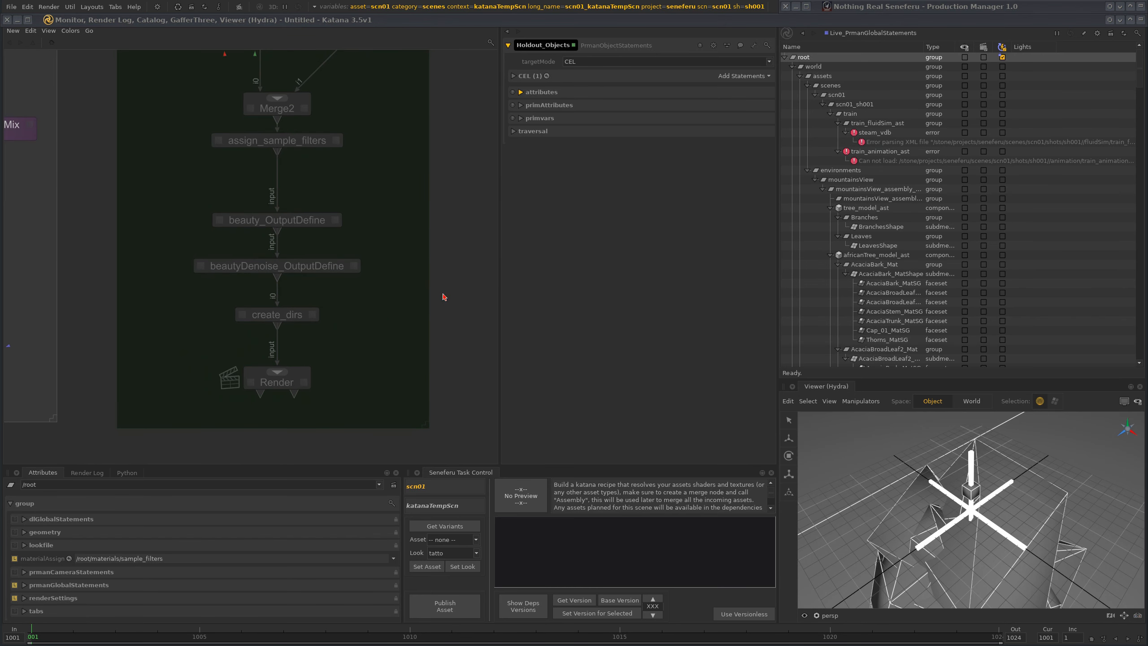
pyautogui.moveTo(441, 364); pyautogui.dragTo(391, 362, button='middle')
pyautogui.scroll(-3, 428, 302)
pyautogui.moveTo(416, 398); pyautogui.dragTo(423, 344, button='middle')
pyautogui.scroll(3, 423, 345)
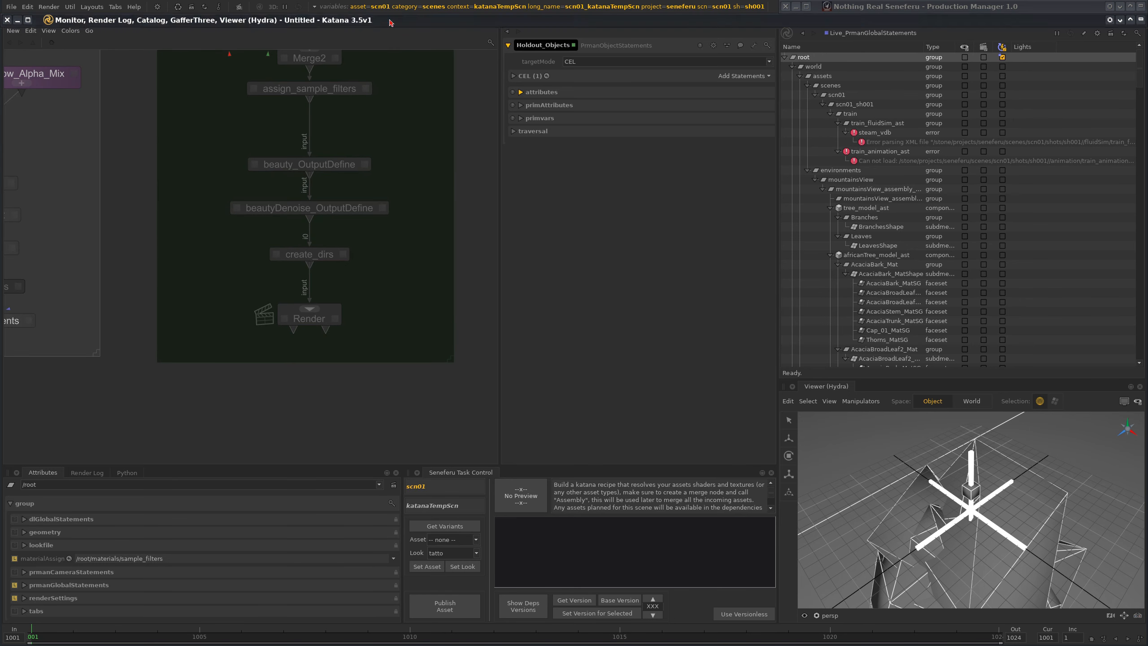
# Step: Set the global graph state variable sh to sh002
pyautogui.click(377, 8)
pyautogui.click(429, 128)
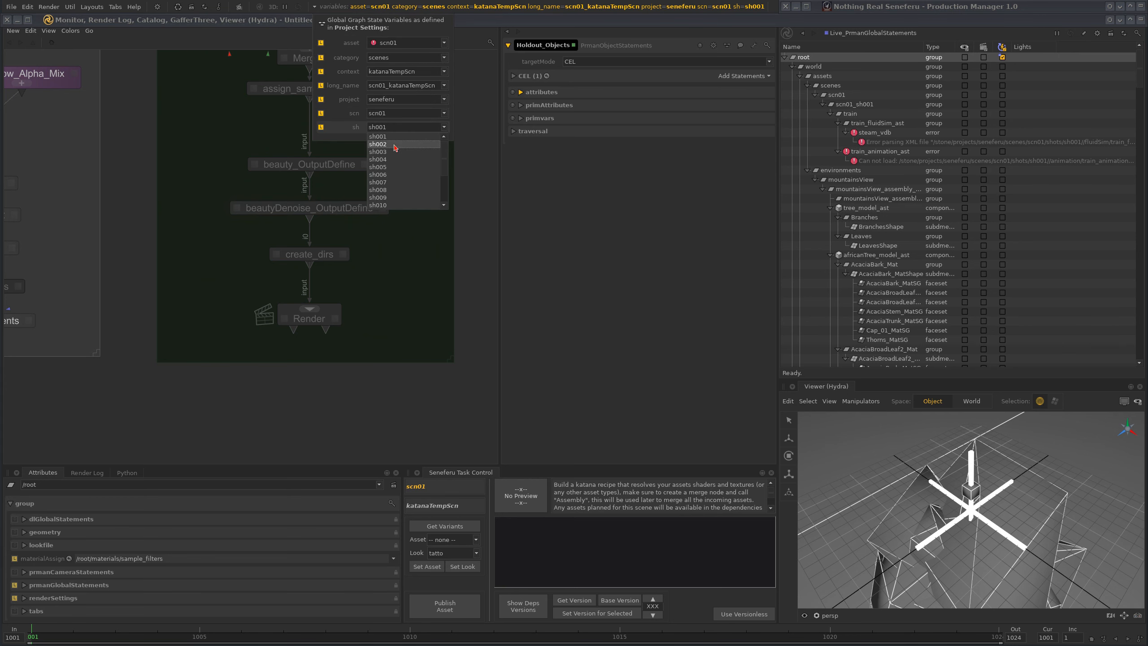
pyautogui.click(395, 144)
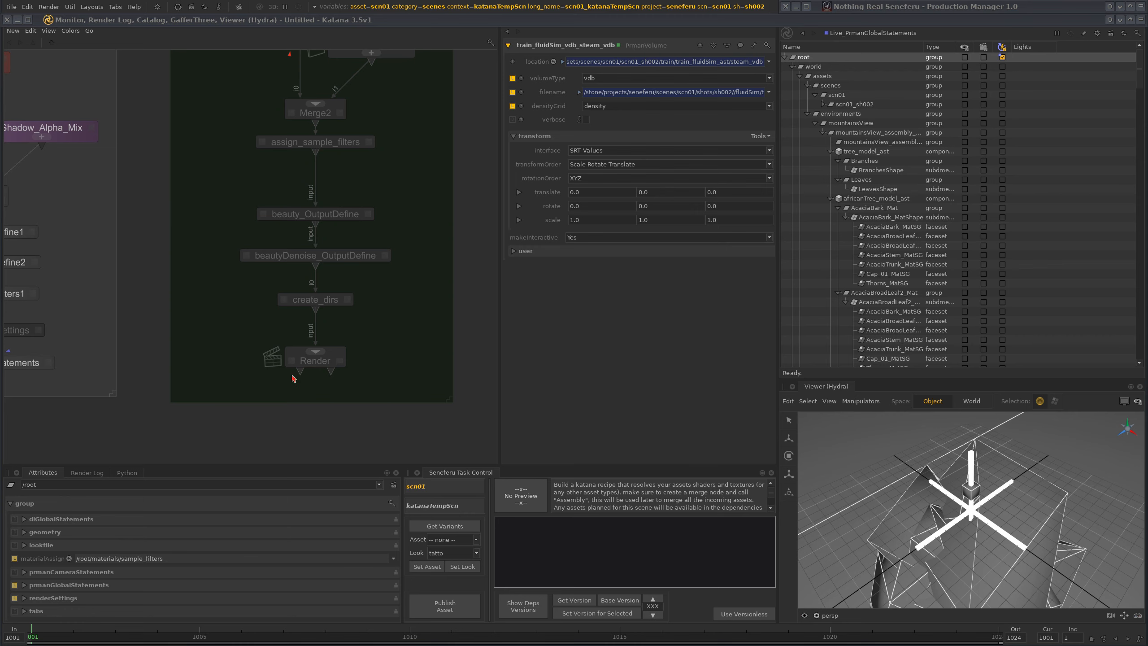
# Step: Open the parameters of the Holdout_Objects node above the Preview Only and Render groups again
pyautogui.moveTo(293, 378); pyautogui.dragTo(409, 283, button='middle')
pyautogui.scroll(-5, 361, 355)
pyautogui.moveTo(353, 235); pyautogui.dragTo(322, 355, button='middle')
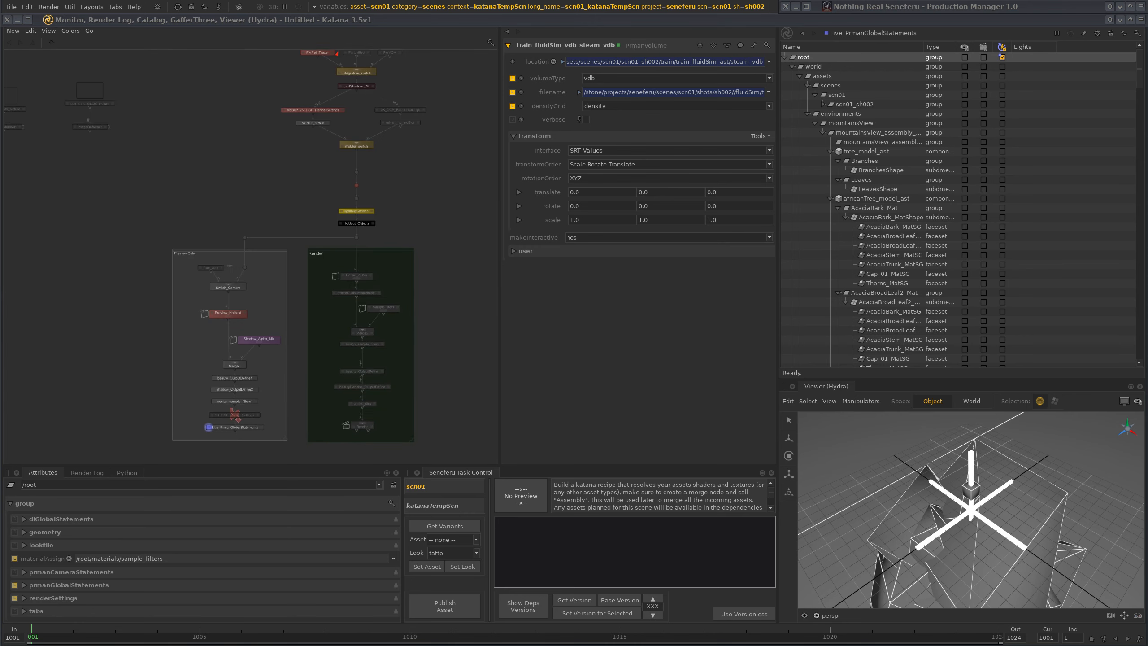
pyautogui.moveTo(319, 137); pyautogui.dragTo(258, 357, button='middle')
pyautogui.moveTo(262, 434); pyautogui.dragTo(365, 262, button='middle')
pyautogui.scroll(4, 358, 274)
pyautogui.click(356, 279)
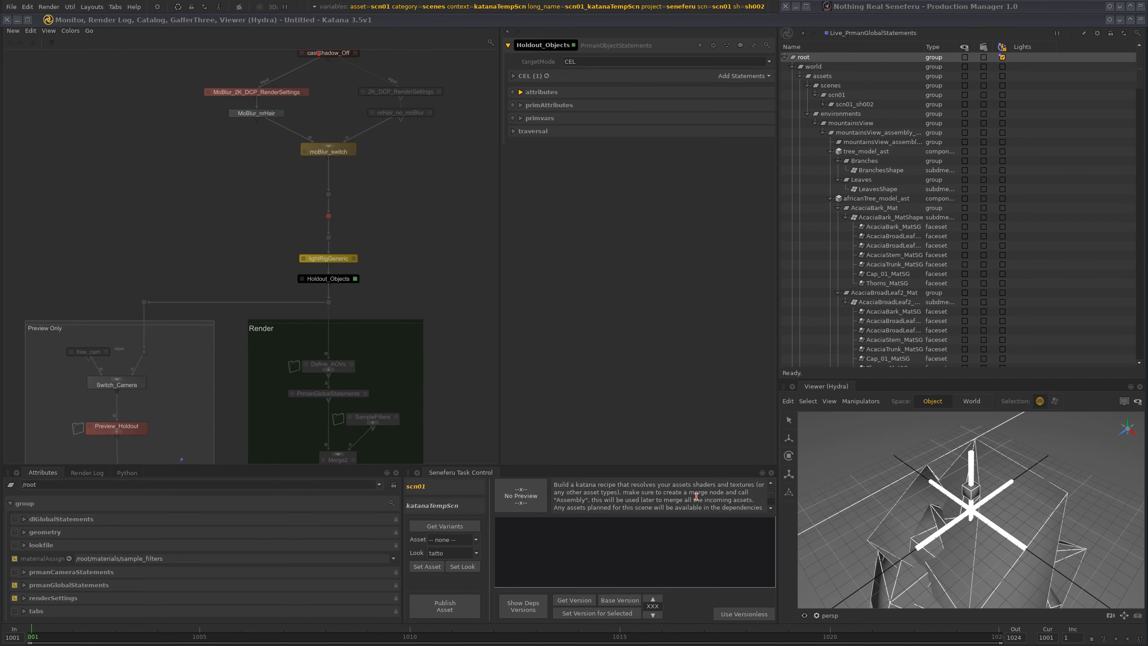
# Step: Look through the scn01_sh002 shot camera in the viewer and select the west and east terrain shapes
pyautogui.click(829, 616)
pyautogui.click(864, 645)
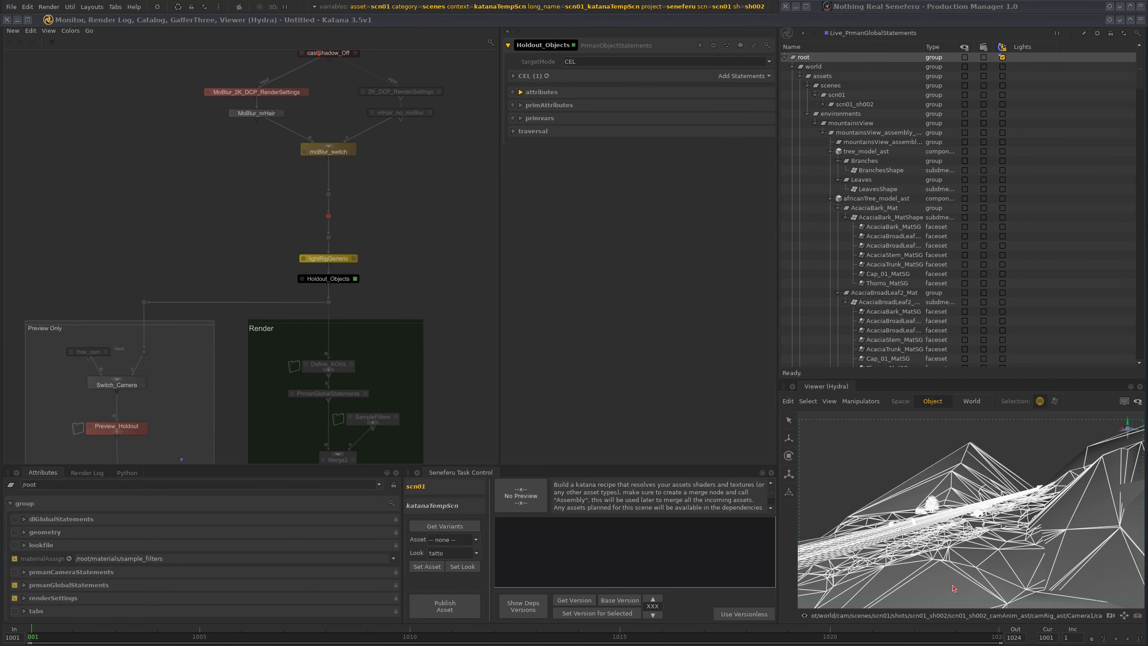
pyautogui.click(1007, 512)
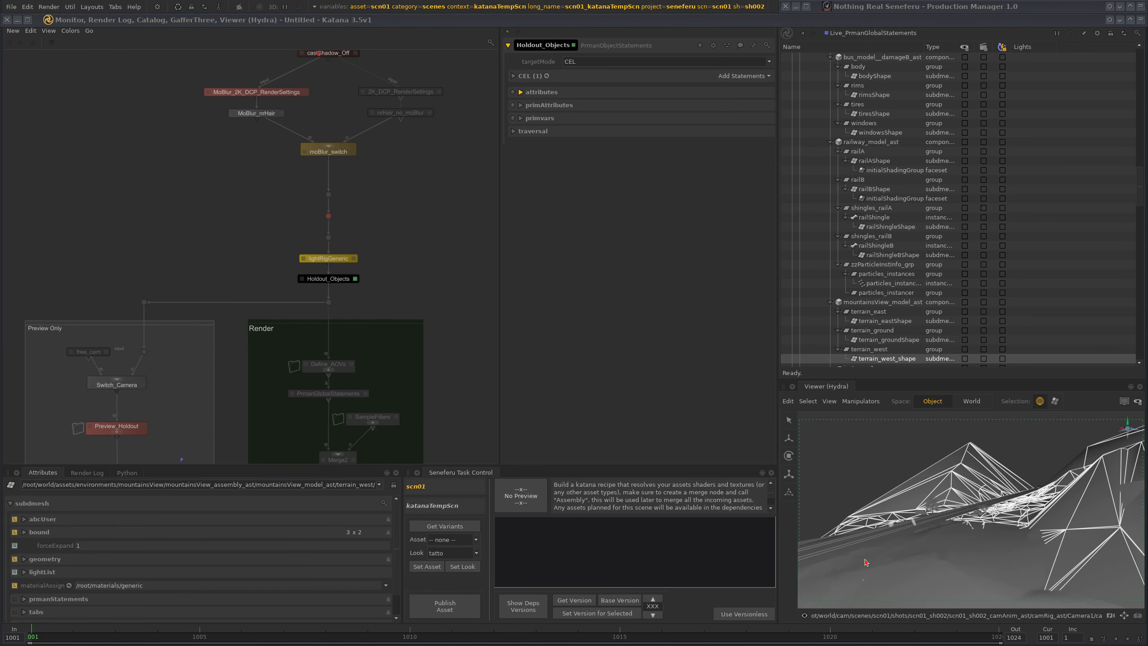
pyautogui.keyDown('shift'); pyautogui.click(862, 564); pyautogui.keyUp('shift')
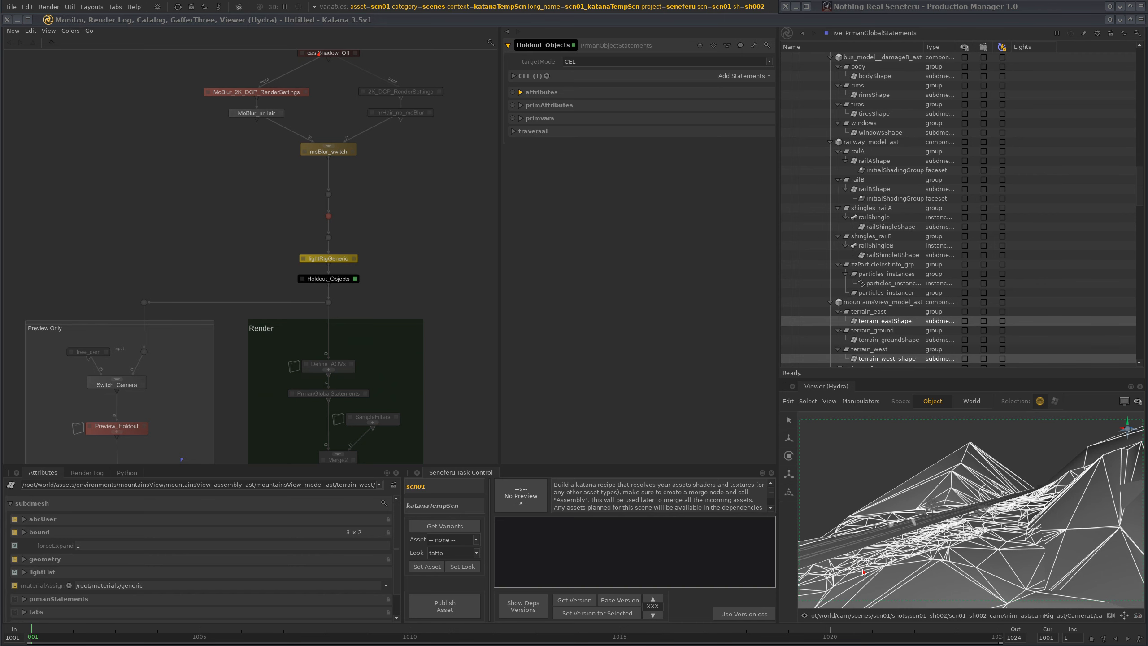
# Step: Return the viewer to the persp camera, frame the selected terrain, and add the terrain_ground shape to the selection
pyautogui.click(857, 615)
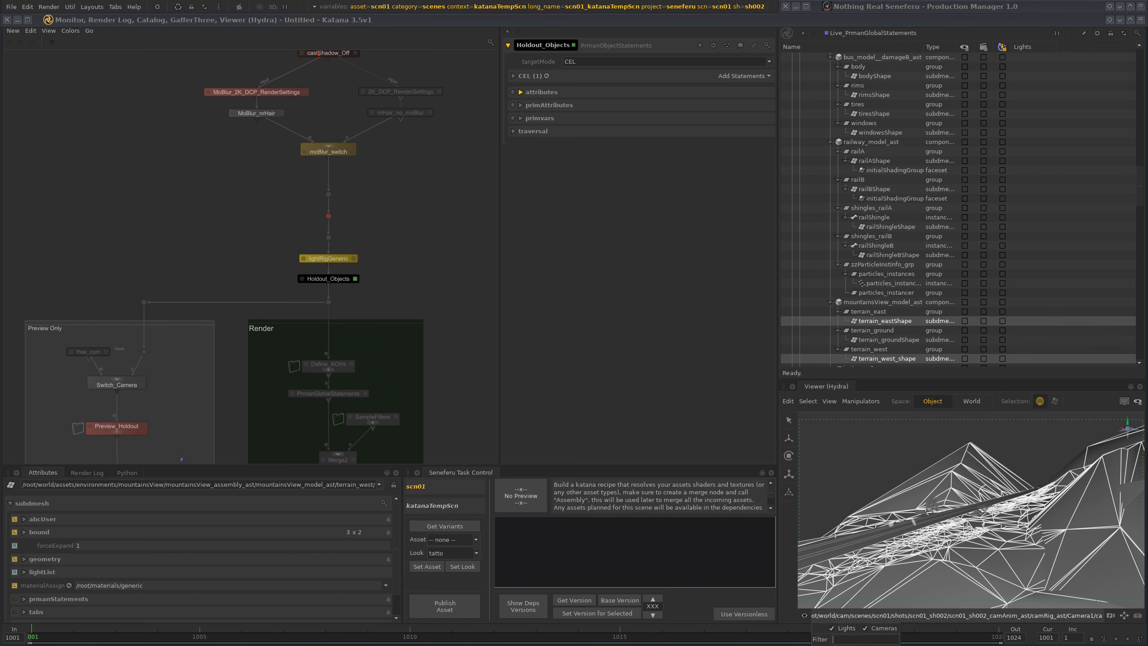
pyautogui.click(864, 627)
pyautogui.press('f')
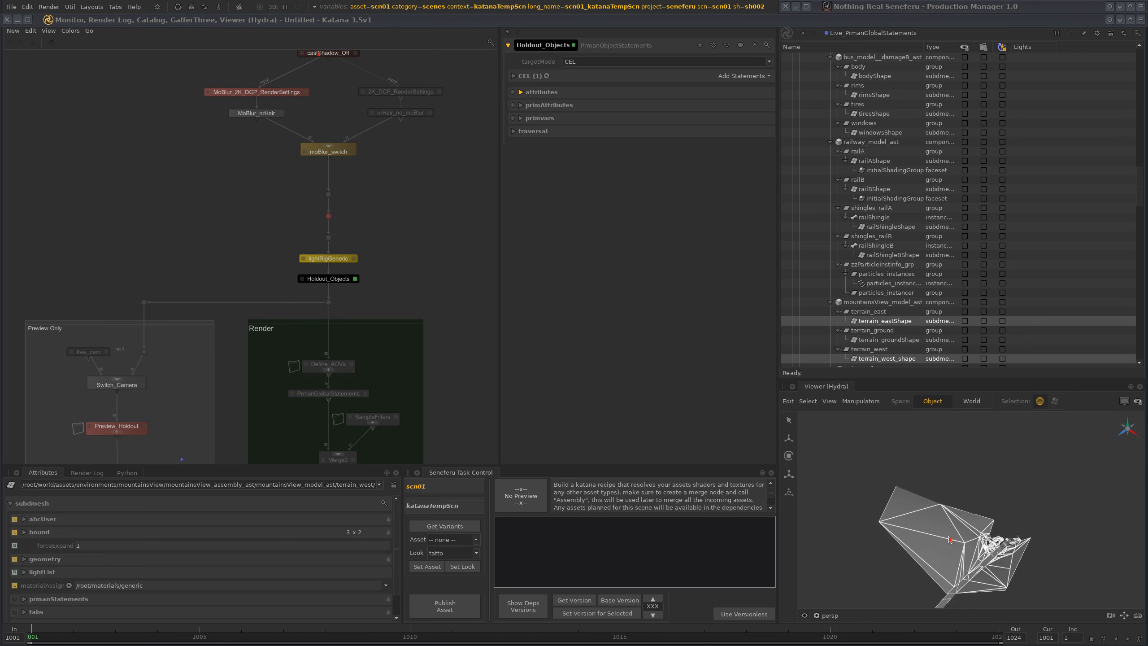
pyautogui.keyDown('alt'); pyautogui.moveTo(950, 539); pyautogui.dragTo(961, 536); pyautogui.keyUp('alt')
pyautogui.keyDown('alt'); pyautogui.moveTo(960, 537); pyautogui.dragTo(1026, 502, button='right'); pyautogui.keyUp('alt')
pyautogui.keyDown('alt'); pyautogui.moveTo(1026, 502); pyautogui.dragTo(1044, 470); pyautogui.keyUp('alt')
pyautogui.keyDown('alt'); pyautogui.moveTo(1044, 469); pyautogui.dragTo(1076, 457, button='right'); pyautogui.keyUp('alt')
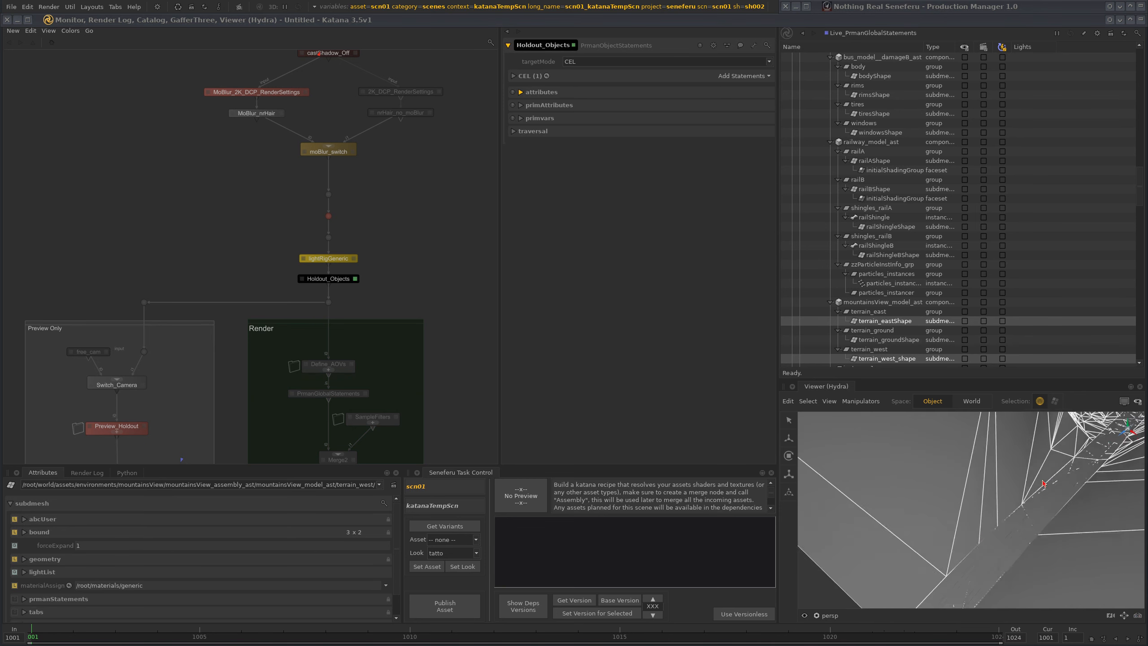
pyautogui.keyDown('alt'); pyautogui.moveTo(990, 550); pyautogui.dragTo(1007, 539); pyautogui.keyUp('alt')
pyautogui.keyDown('alt'); pyautogui.moveTo(1007, 539); pyautogui.dragTo(1051, 495, button='right'); pyautogui.keyUp('alt')
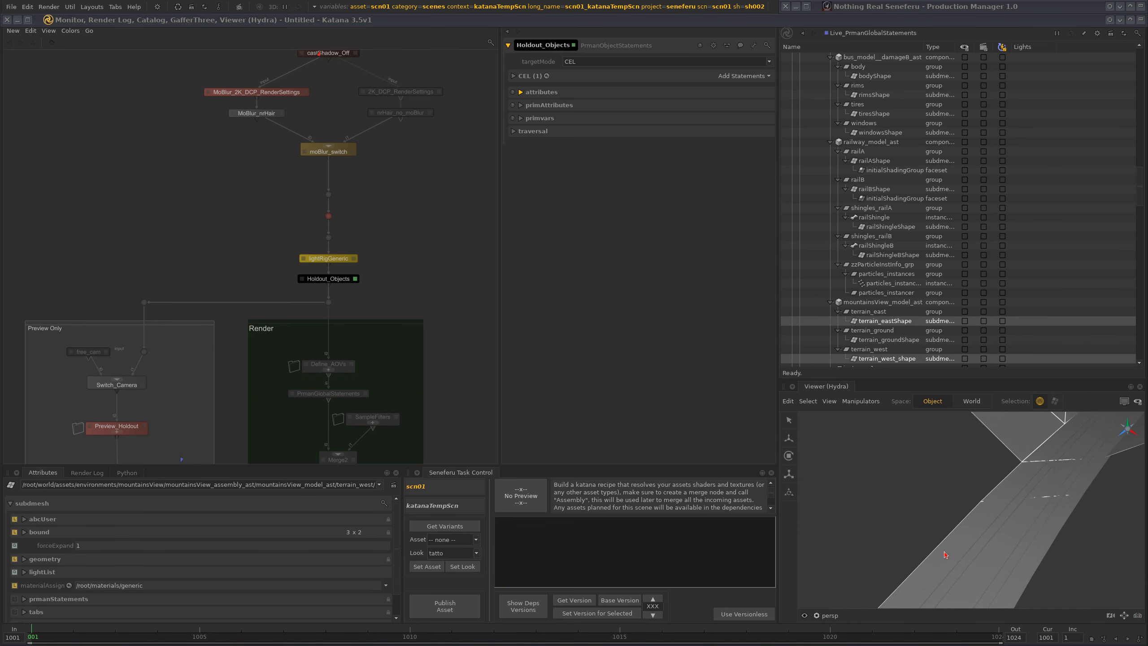
pyautogui.click(946, 556)
# Step: Add the three selected terrain shapes to the CEL paths of the Holdout_Objects node
pyautogui.keyDown('alt'); pyautogui.moveTo(997, 521); pyautogui.dragTo(931, 525, button='right'); pyautogui.keyUp('alt')
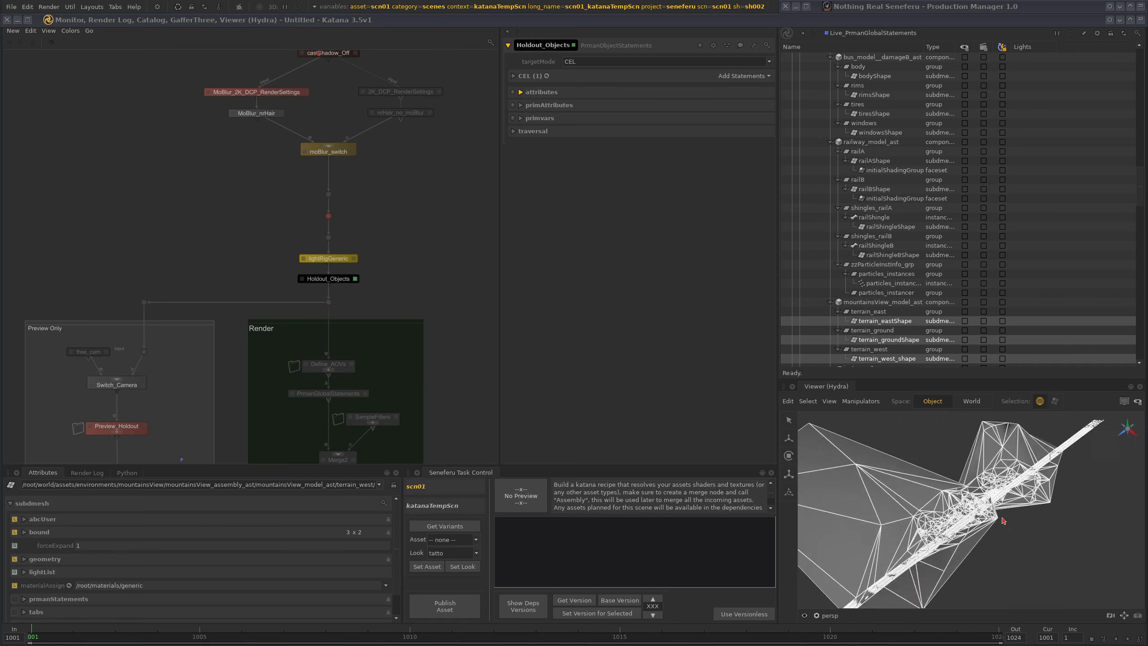
pyautogui.moveTo(931, 525)
pyautogui.keyDown('alt'); pyautogui.mouseDown()
pyautogui.moveTo(922, 550)
pyautogui.moveTo(914, 515)
pyautogui.mouseUp(); pyautogui.keyUp('alt')
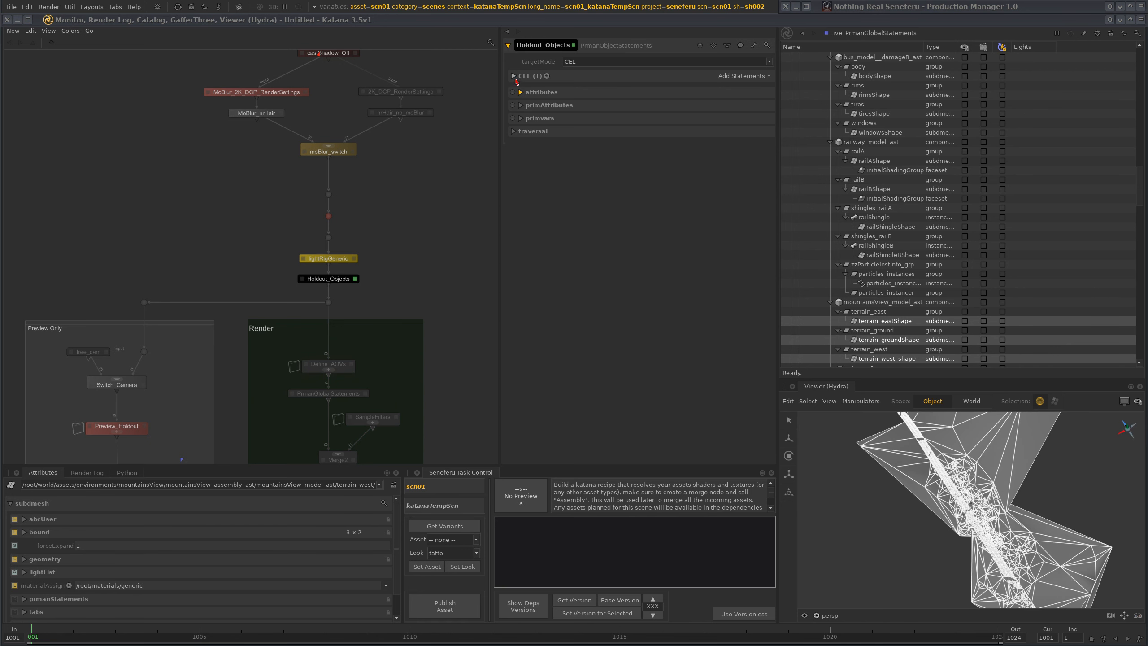
pyautogui.click(514, 76)
pyautogui.moveTo(885, 340); pyautogui.dragTo(643, 120)
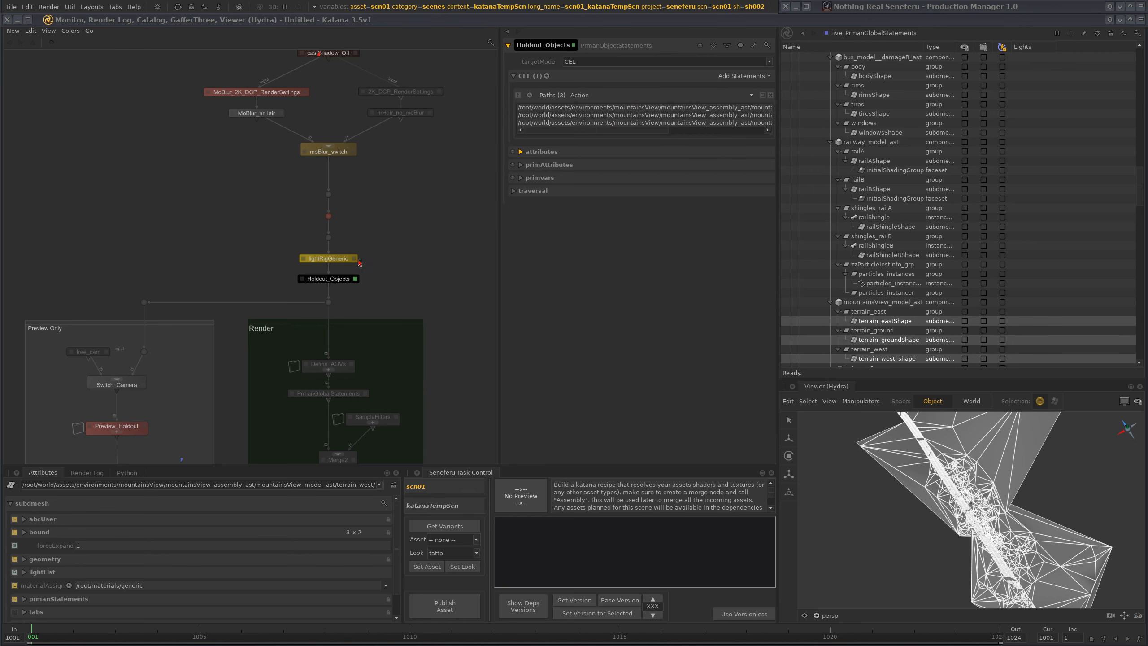
# Step: Add the three selected terrain shapes to the CEL paths of the castShadow_Off node
pyautogui.moveTo(358, 263); pyautogui.dragTo(358, 377, button='middle')
pyautogui.moveTo(338, 183); pyautogui.dragTo(307, 315, button='middle')
pyautogui.scroll(4, 312, 310)
pyautogui.click(339, 290)
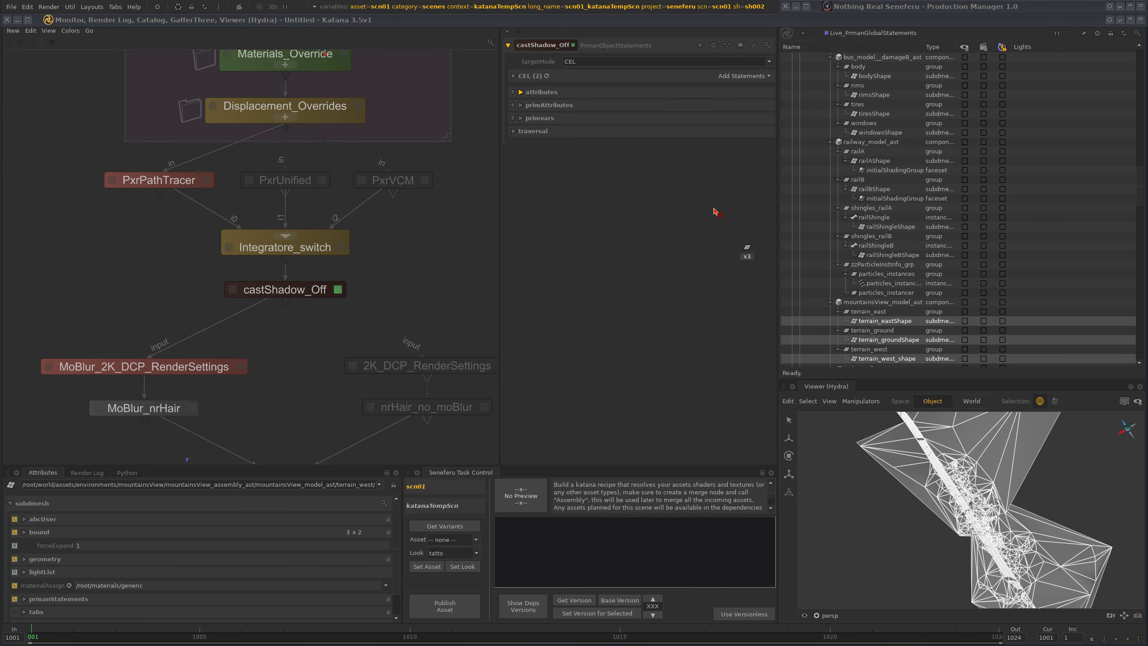
pyautogui.click(513, 76)
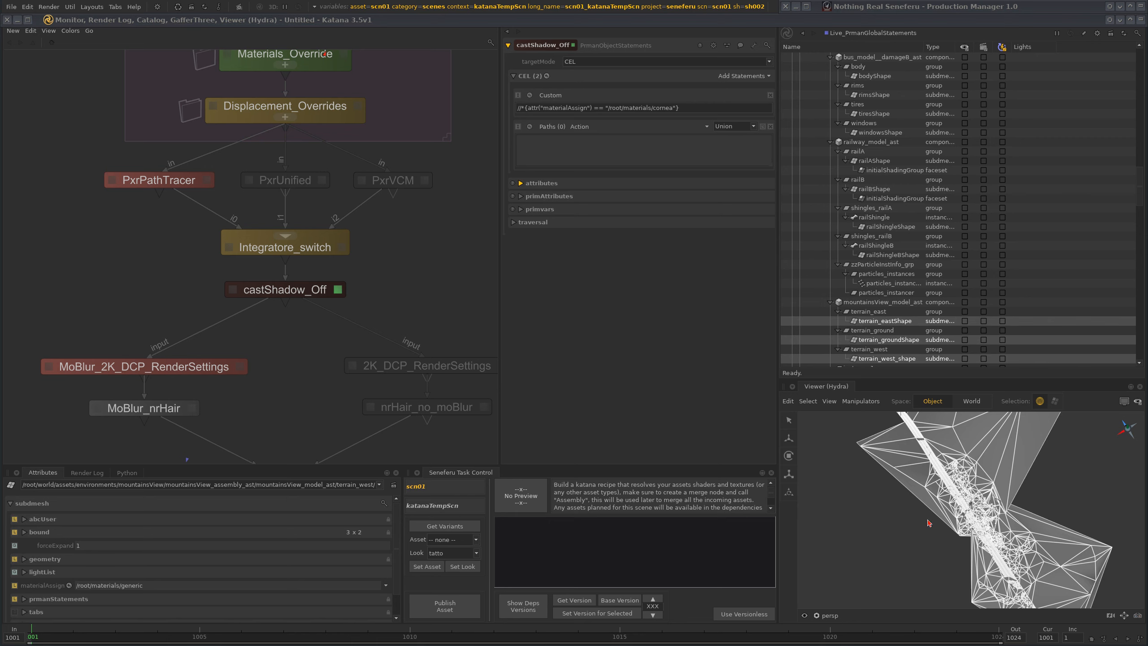
pyautogui.moveTo(924, 523); pyautogui.dragTo(683, 162, button='middle')
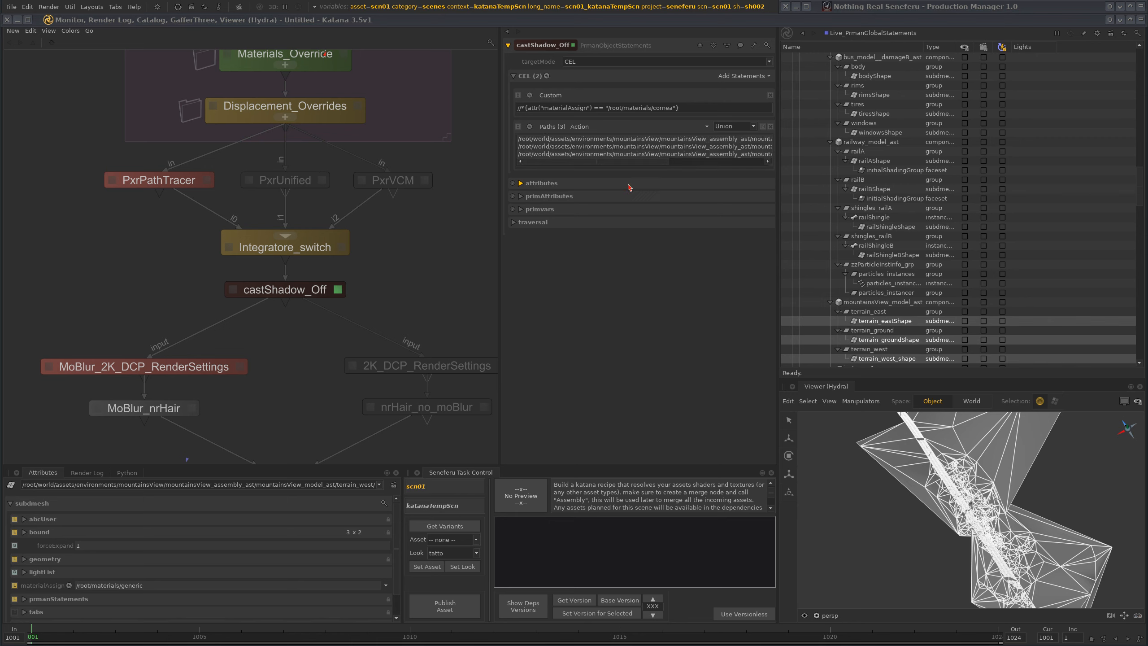
pyautogui.click(513, 76)
# Step: Edit the resolution height of the MoBlur_2K_DCP_RenderSettings node
pyautogui.moveTo(370, 303); pyautogui.dragTo(375, 221, button='middle')
pyautogui.scroll(-4, 375, 221)
pyautogui.moveTo(318, 363); pyautogui.dragTo(322, 181, button='middle')
pyautogui.moveTo(316, 336); pyautogui.dragTo(341, 149, button='middle')
pyautogui.moveTo(376, 55); pyautogui.dragTo(319, 280, button='middle')
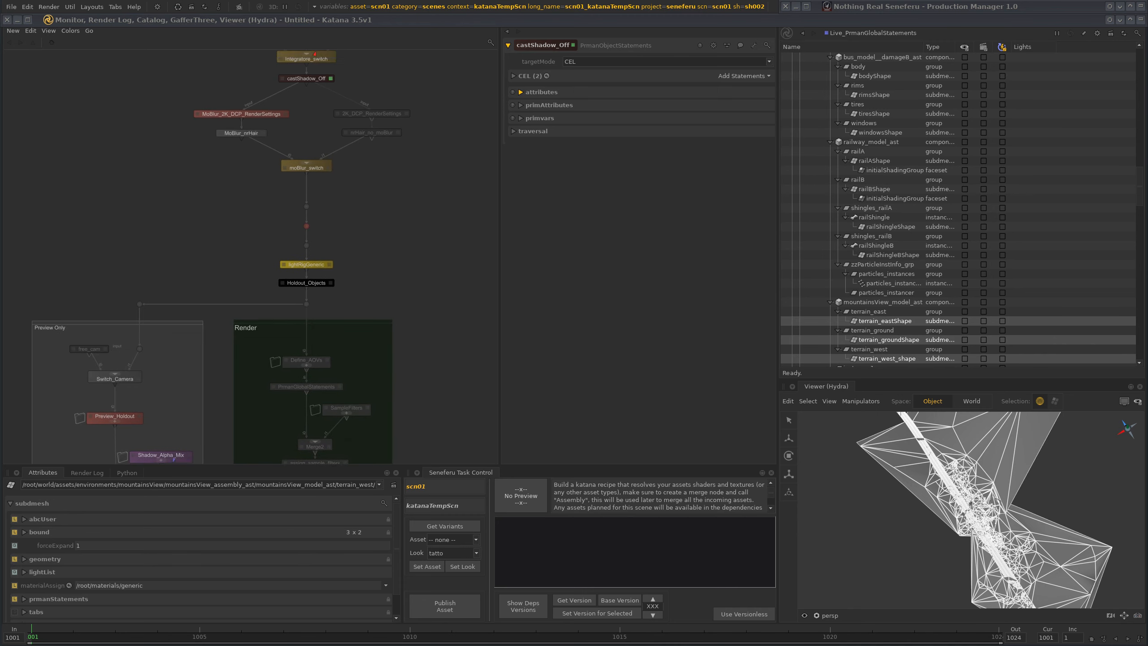
pyautogui.moveTo(383, 93); pyautogui.dragTo(350, 235, button='middle')
pyautogui.moveTo(302, 364); pyautogui.dragTo(332, 346, button='middle')
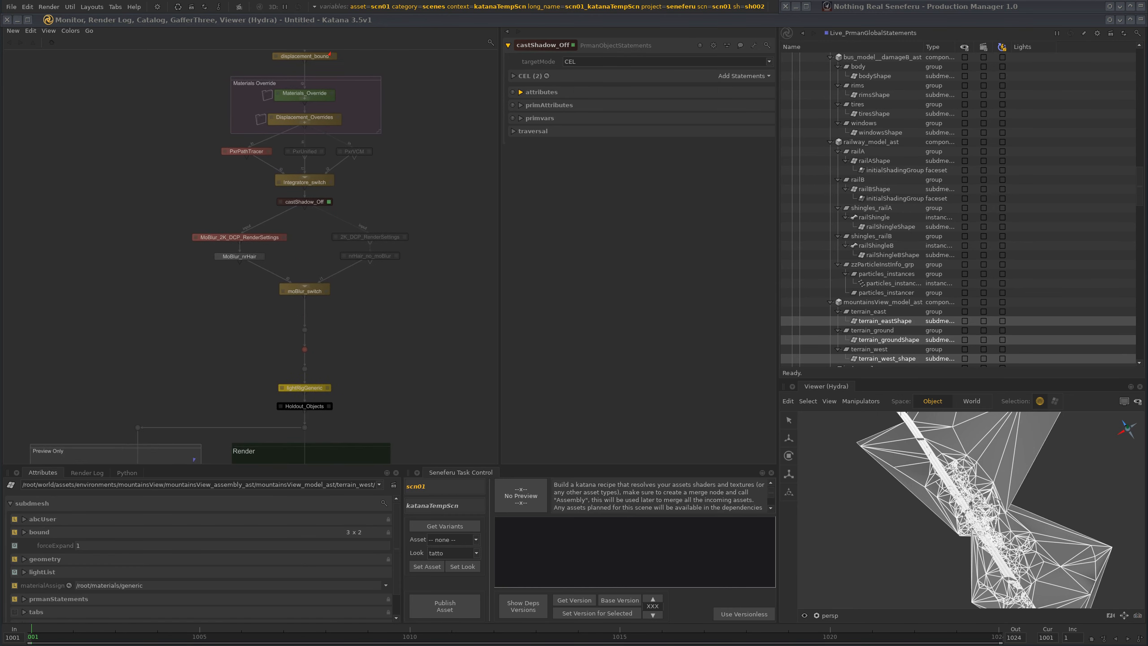
pyautogui.scroll(5, 285, 241)
pyautogui.click(271, 223)
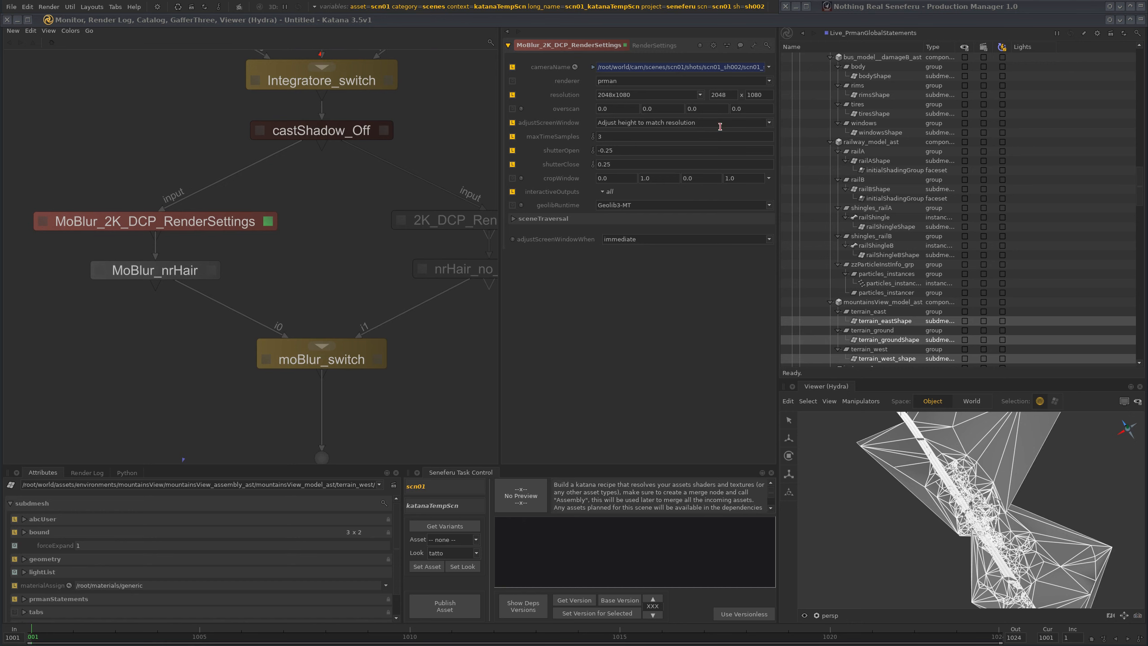
pyautogui.moveTo(763, 93); pyautogui.dragTo(734, 93)
# Step: Set the resolution height of the 2K_DCP_RenderSettings node to 1152, keeping the width at 2048
pyautogui.moveTo(480, 231); pyautogui.dragTo(281, 276, button='middle')
pyautogui.click(377, 263)
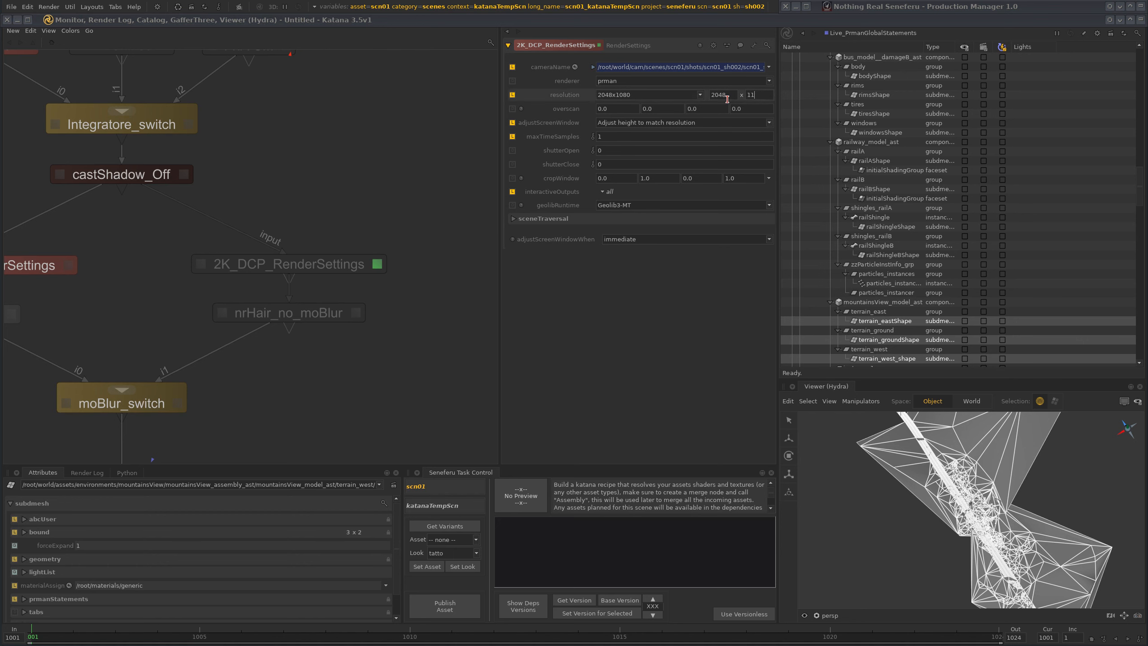
pyautogui.press('Return')
pyautogui.scroll(-7, 411, 339)
pyautogui.moveTo(354, 384); pyautogui.dragTo(394, 193, button='middle')
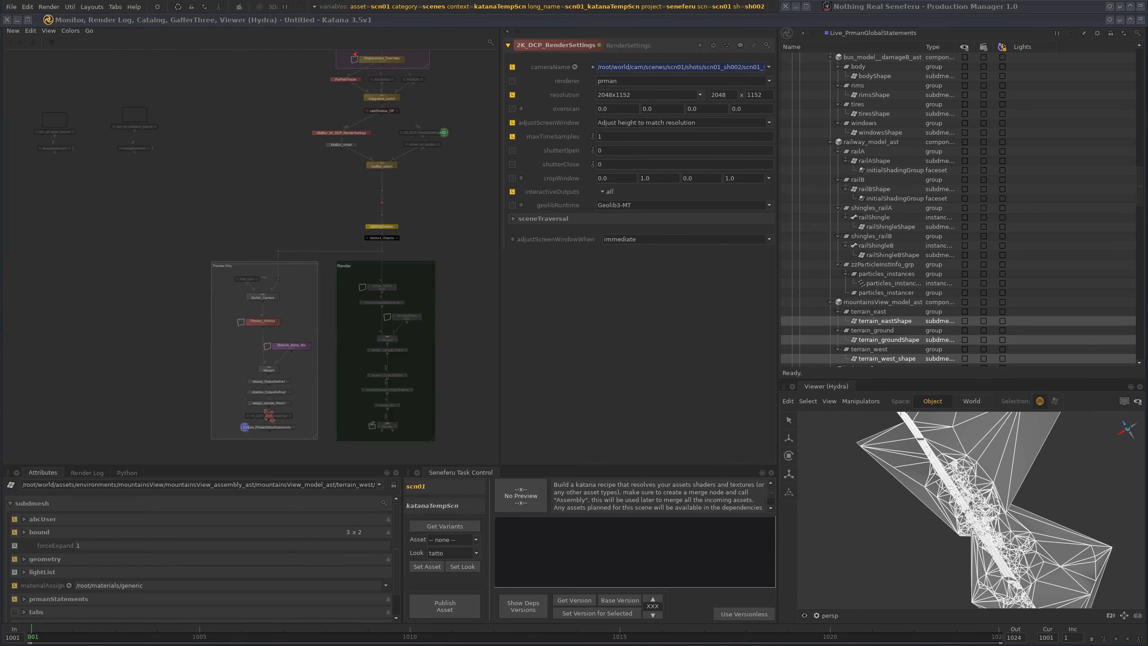
# Step: Examine the Render group below Holdout_Objects, from Define_AOVs and PrmanGlobalStatements through the output defines to the Render node
pyautogui.scroll(4, 405, 289)
pyautogui.moveTo(405, 288); pyautogui.dragTo(407, 196, button='middle')
pyautogui.scroll(-7, 411, 255)
pyautogui.moveTo(327, 239); pyautogui.dragTo(327, 294, button='middle')
pyautogui.scroll(-1, 363, 275)
pyautogui.scroll(7, 327, 294)
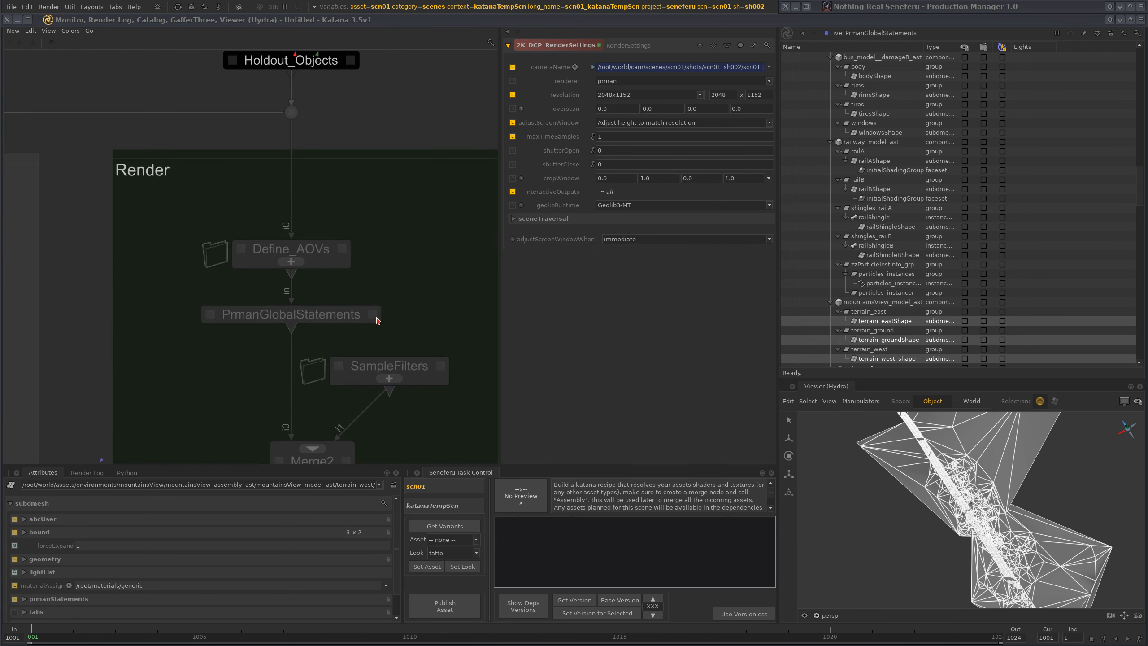
pyautogui.scroll(-6, 378, 320)
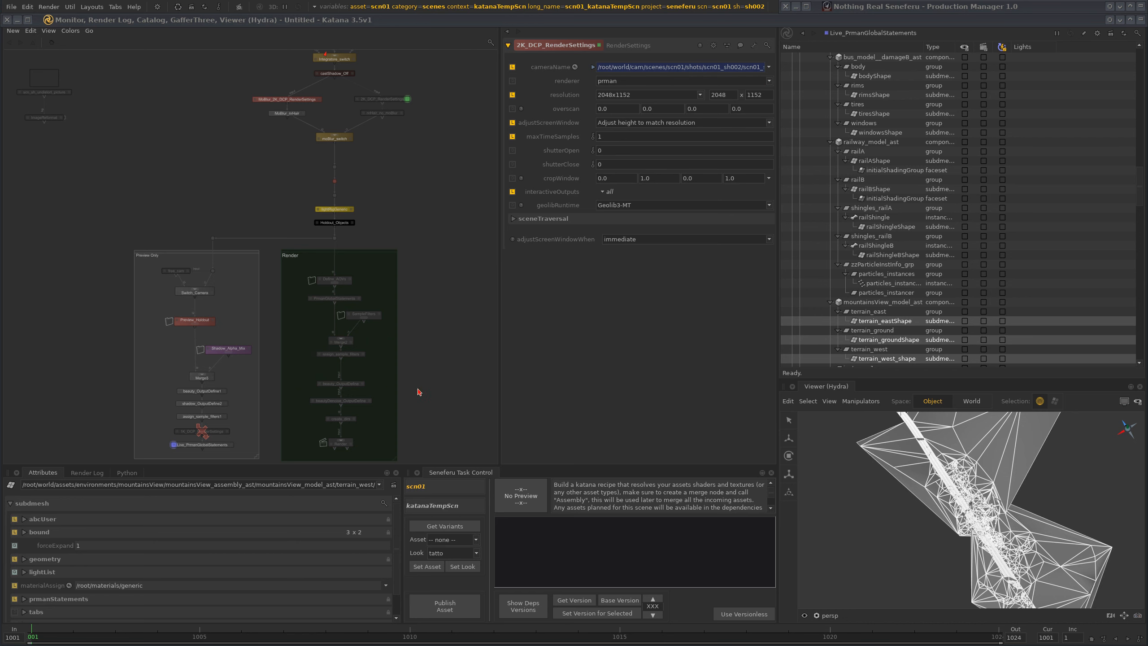
pyautogui.moveTo(421, 309); pyautogui.dragTo(426, 196, button='middle')
pyautogui.scroll(4, 384, 323)
pyautogui.moveTo(420, 249); pyautogui.dragTo(366, 365, button='middle')
pyautogui.scroll(-4, 441, 362)
pyautogui.scroll(5, 369, 385)
pyautogui.moveTo(372, 420); pyautogui.dragTo(390, 387, button='middle')
pyautogui.scroll(3, 391, 388)
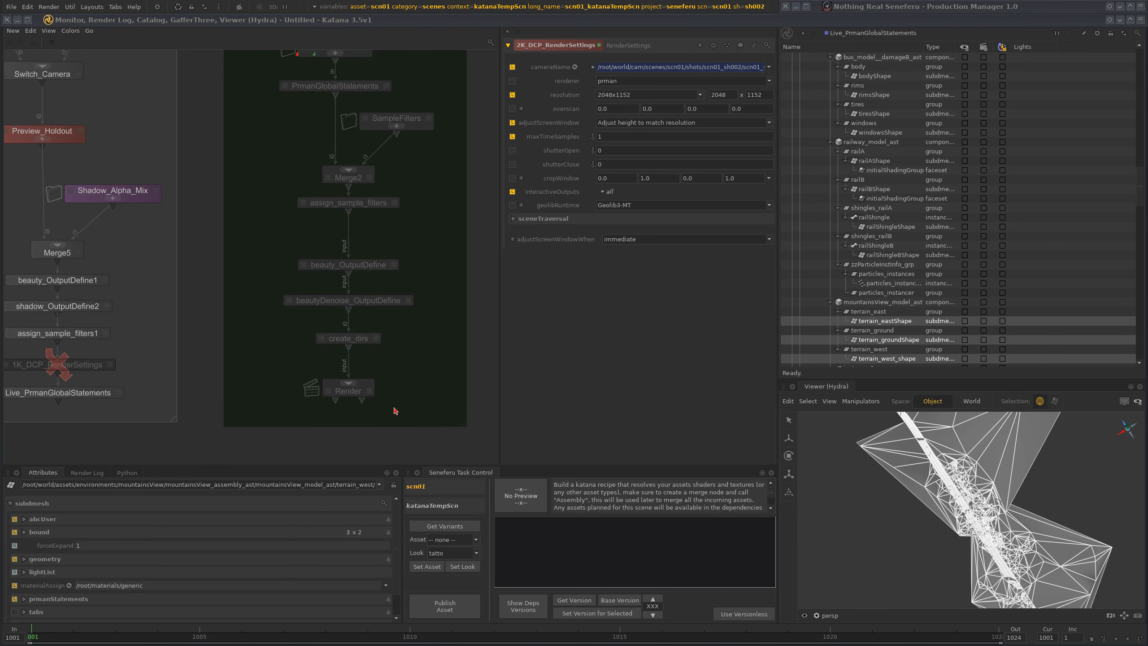
pyautogui.scroll(-6, 415, 370)
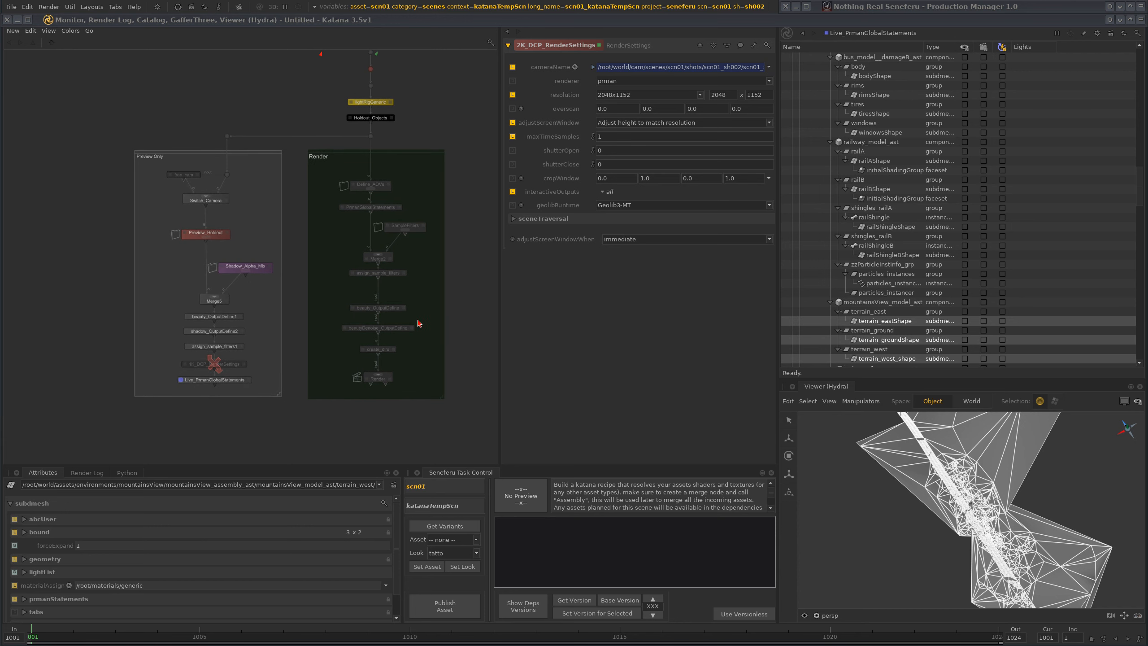
pyautogui.moveTo(442, 234); pyautogui.dragTo(420, 292, button='middle')
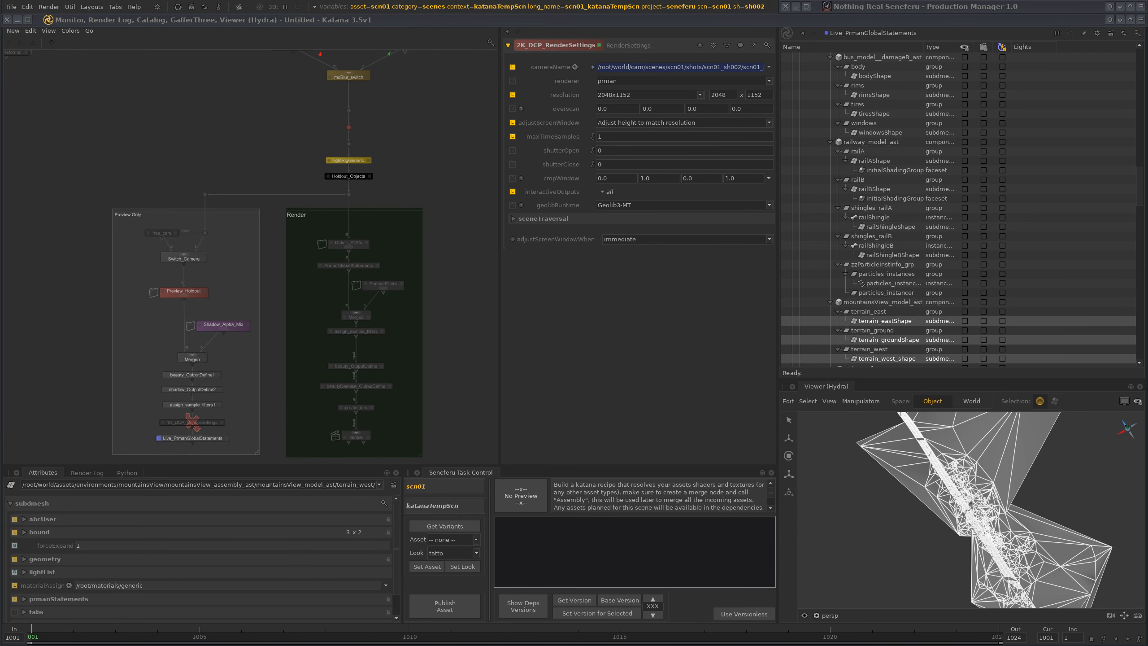
pyautogui.moveTo(442, 403); pyautogui.dragTo(418, 320, button='middle')
pyautogui.scroll(2, 418, 320)
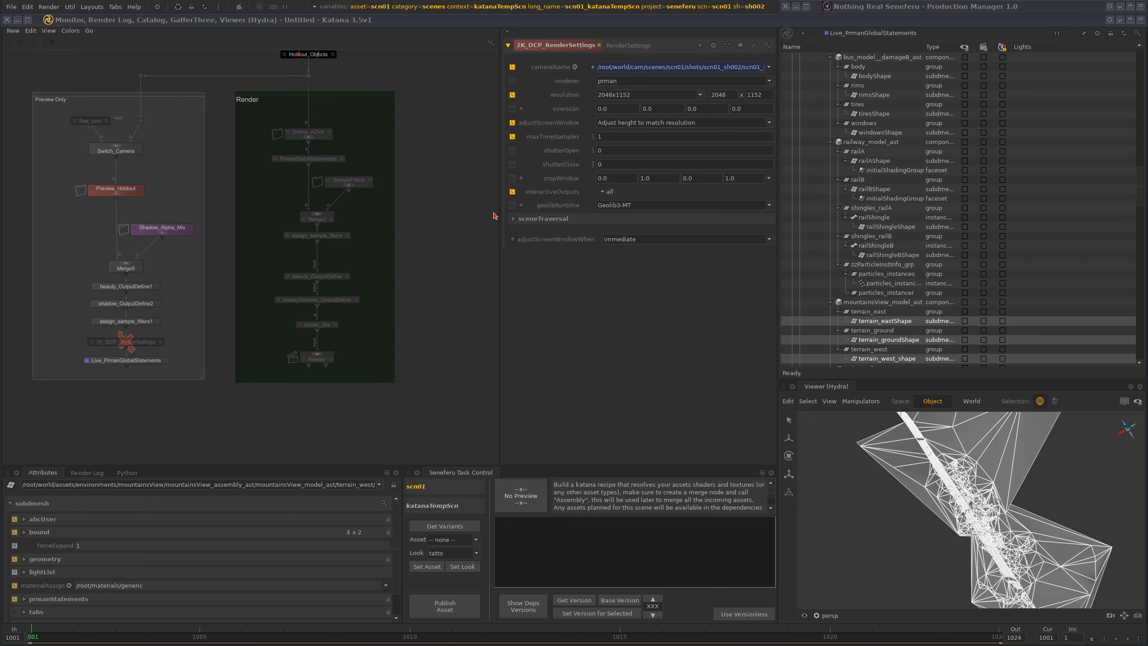
# Step: Examine the Preview Only branch, including Switch_Camera, Preview_Holdout, Shadow_Alpha_Mix, the output defines and Live_PrmanGlobalStatements
pyautogui.moveTo(376, 311); pyautogui.dragTo(366, 329, button='middle')
pyautogui.scroll(-3, 364, 329)
pyautogui.moveTo(229, 331); pyautogui.dragTo(288, 331, button='middle')
pyautogui.scroll(8, 288, 331)
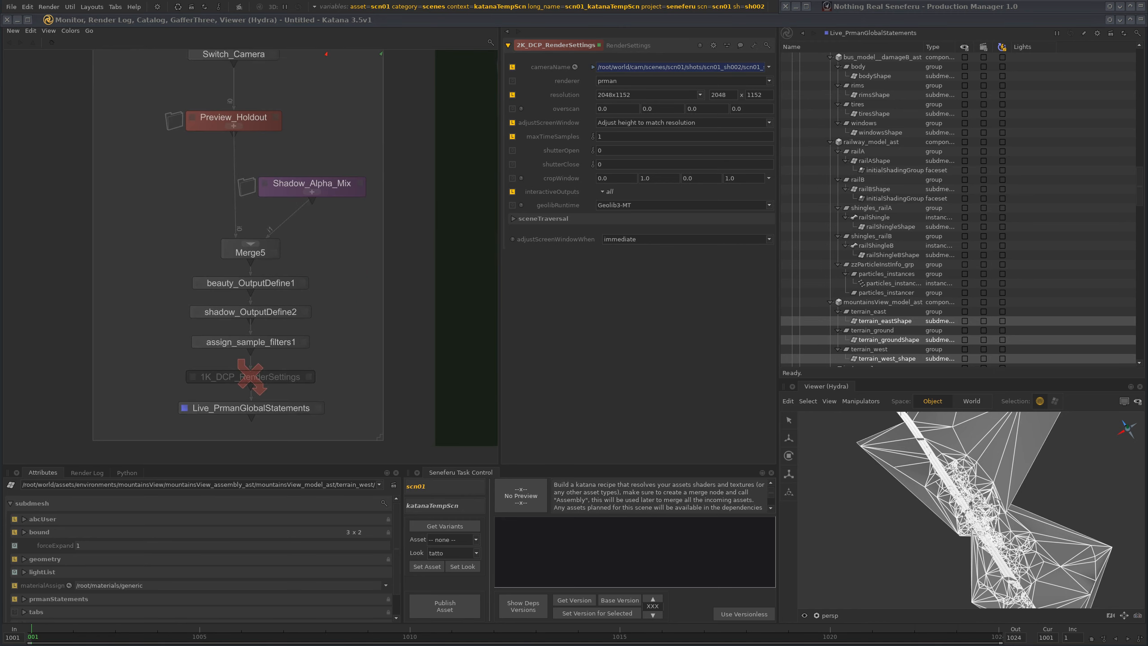
pyautogui.scroll(-5, 340, 326)
pyautogui.moveTo(204, 436); pyautogui.dragTo(353, 151)
pyautogui.click(162, 253)
pyautogui.scroll(6, 297, 318)
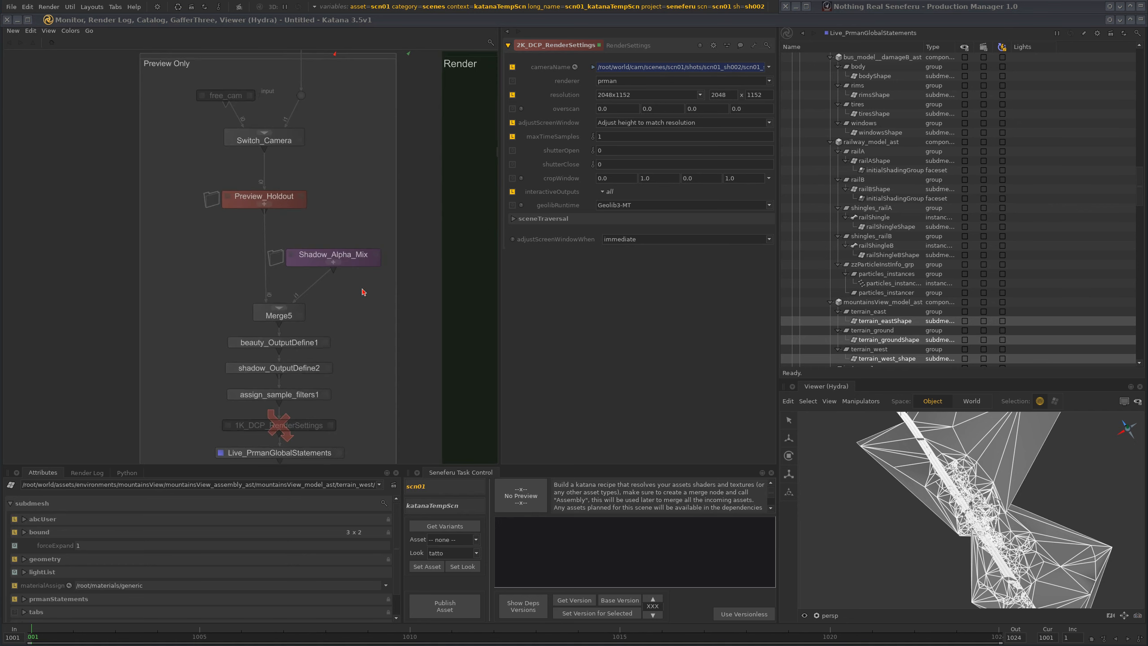
pyautogui.scroll(-1, 360, 288)
pyautogui.scroll(-6, 332, 318)
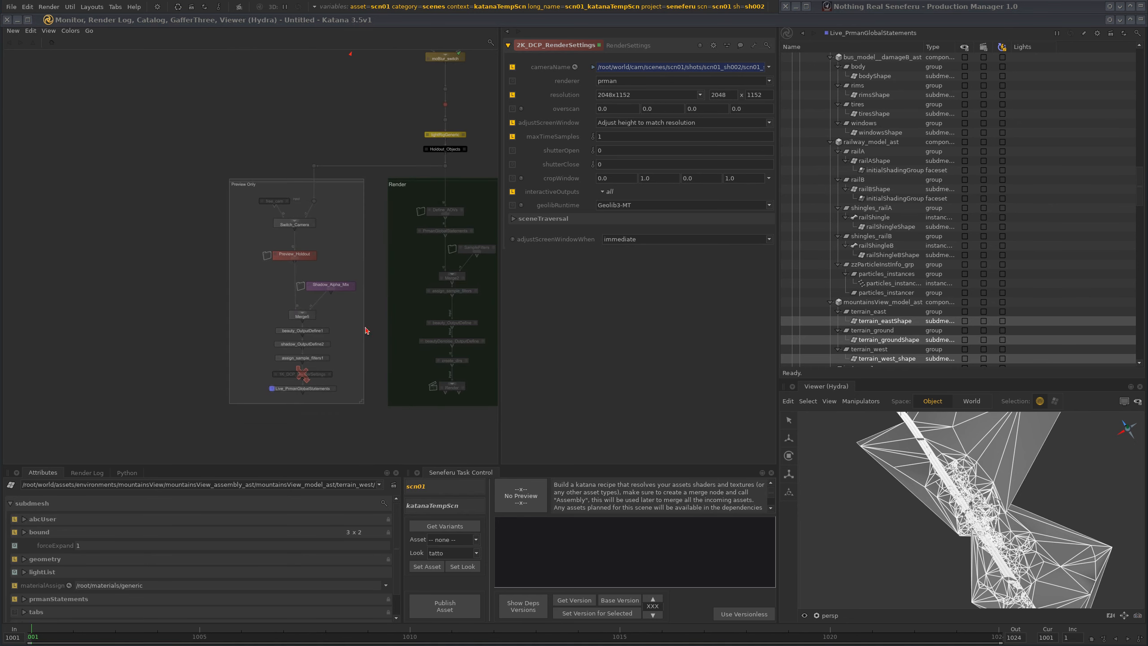
pyautogui.moveTo(366, 331); pyautogui.dragTo(278, 316, button='middle')
pyautogui.scroll(4, 225, 373)
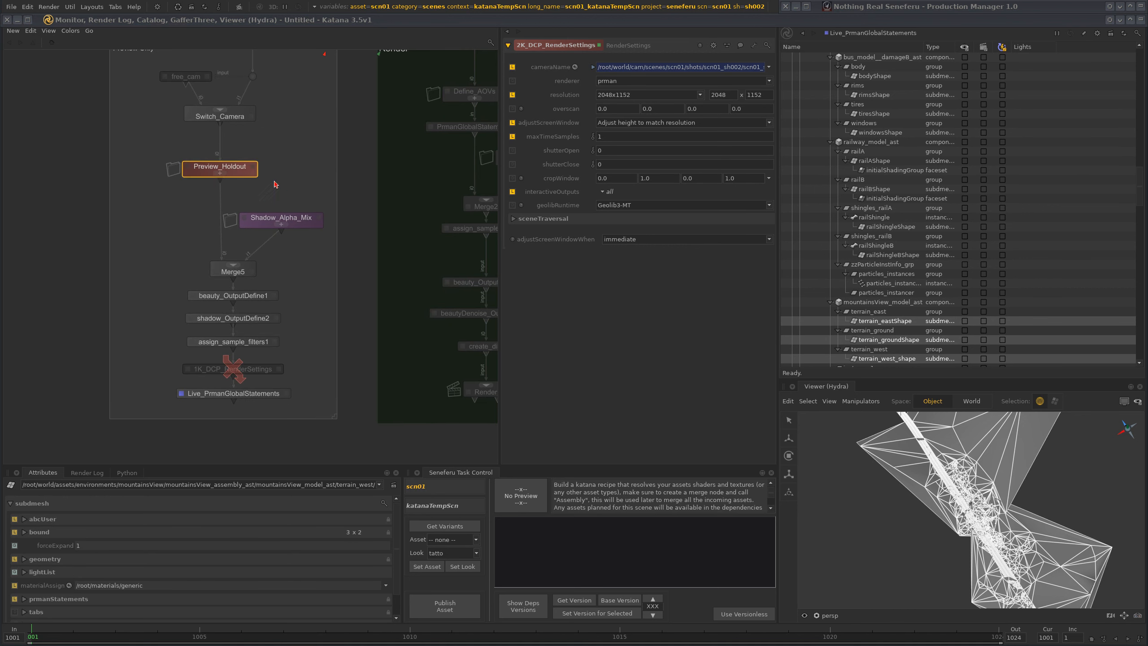
# Step: Check the plate and undistort picture nodes, and show the underlay and overlay controls in the Monitor
pyautogui.click(1144, 18)
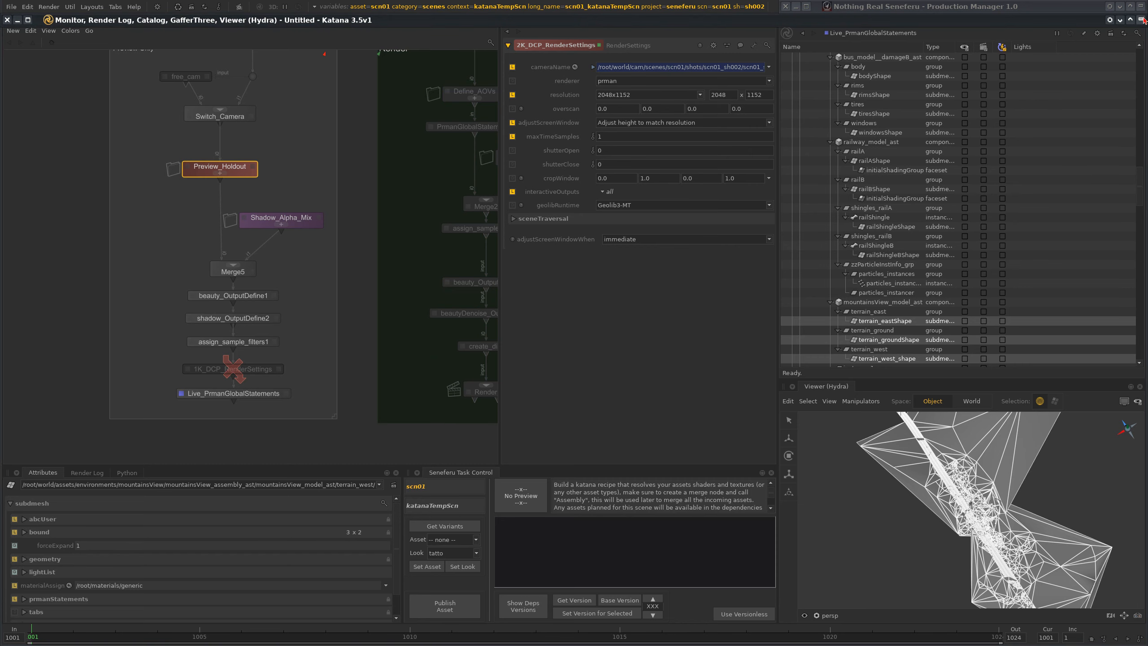
pyautogui.click(1142, 19)
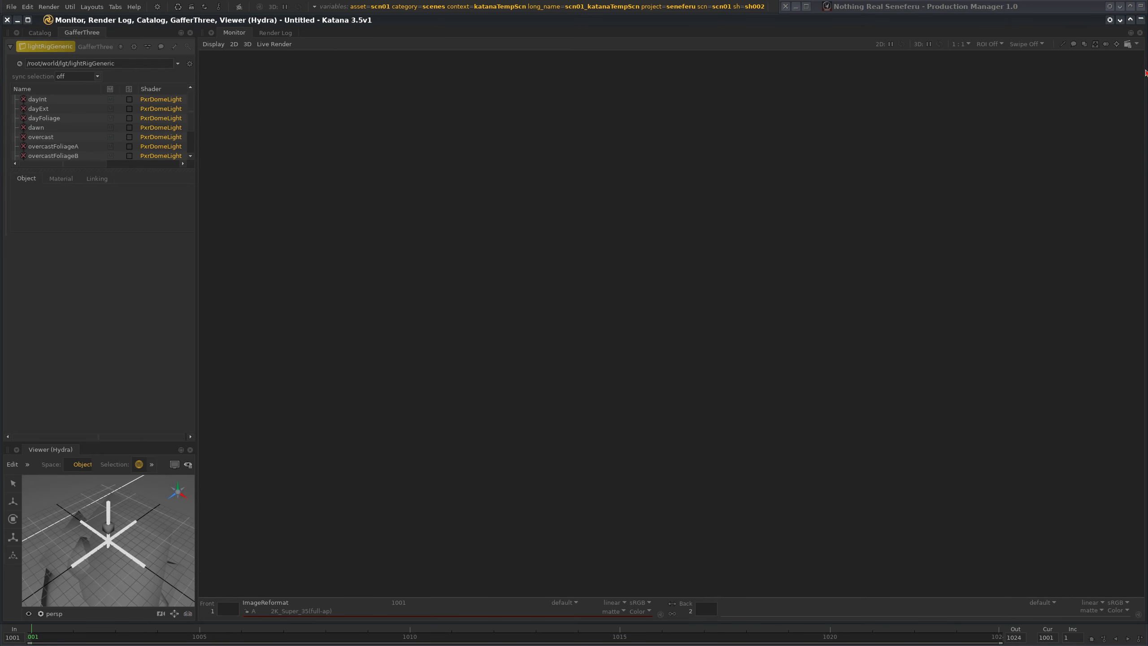
pyautogui.click(1141, 20)
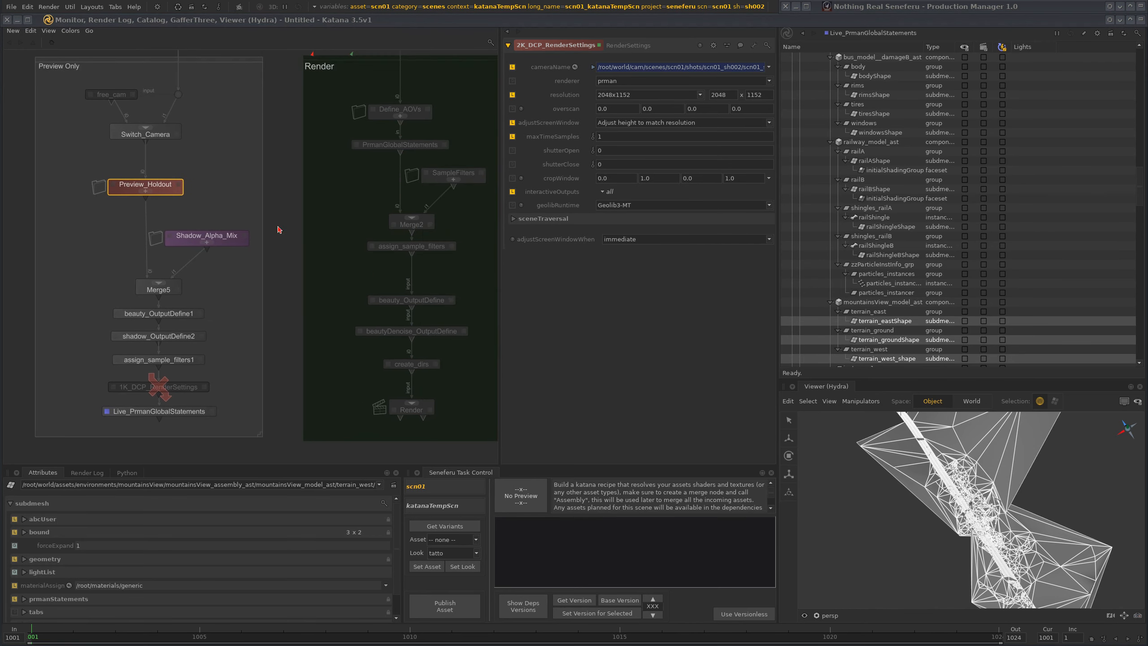
pyautogui.scroll(-5, 352, 271)
pyautogui.moveTo(191, 166); pyautogui.dragTo(249, 289, button='middle')
pyautogui.scroll(5, 251, 290)
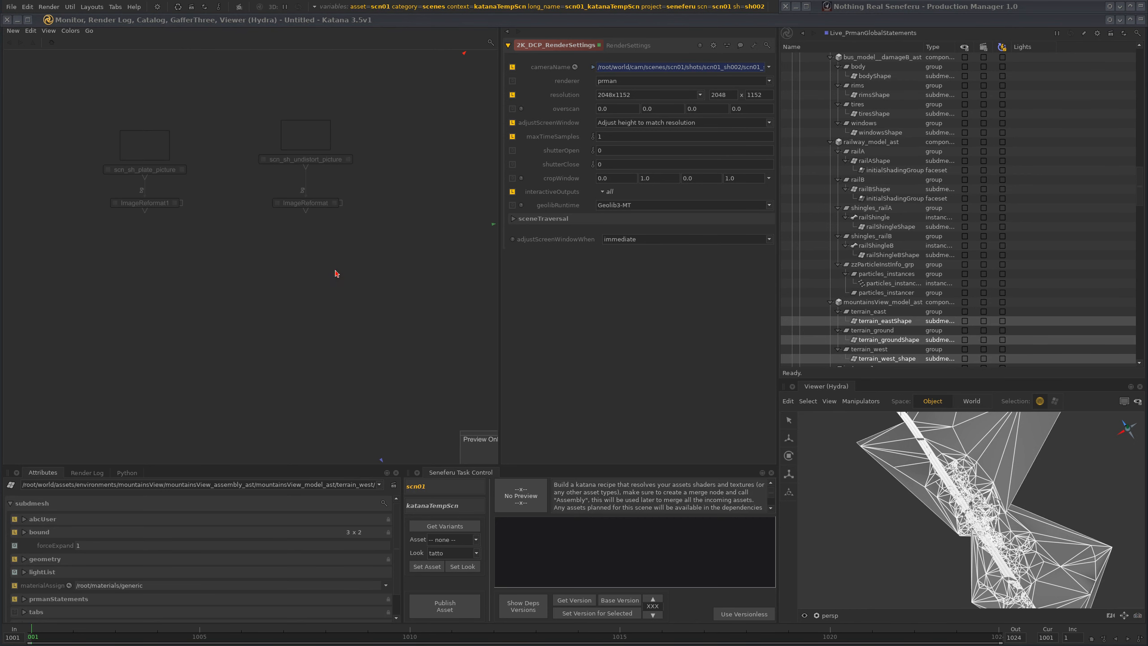
pyautogui.click(1142, 20)
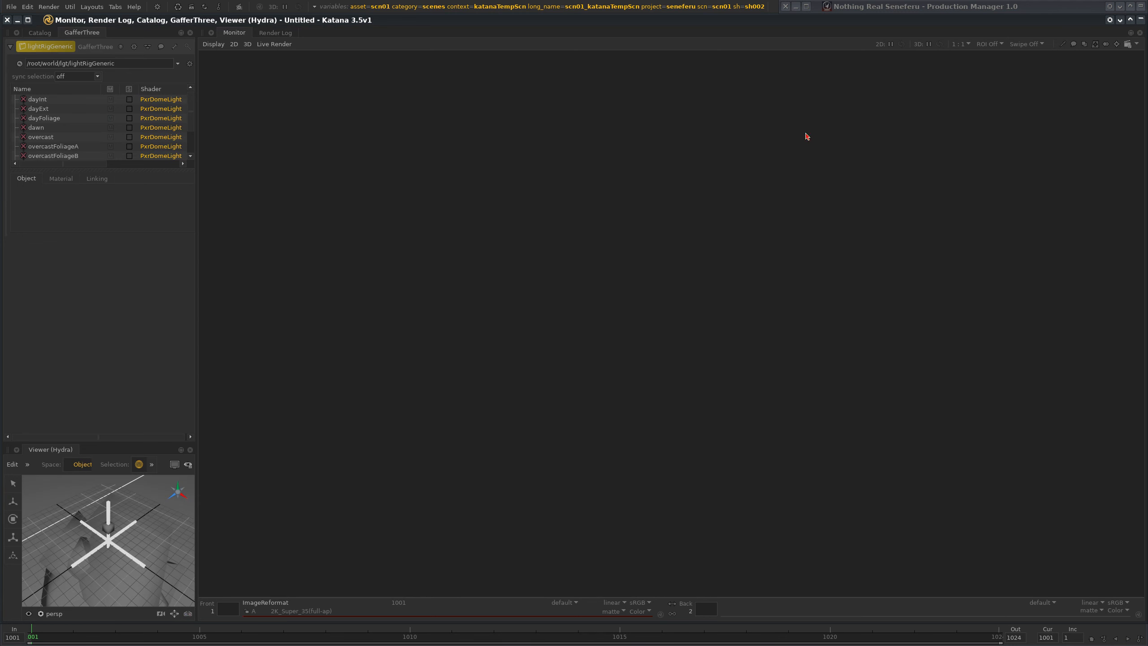
pyautogui.click(1085, 44)
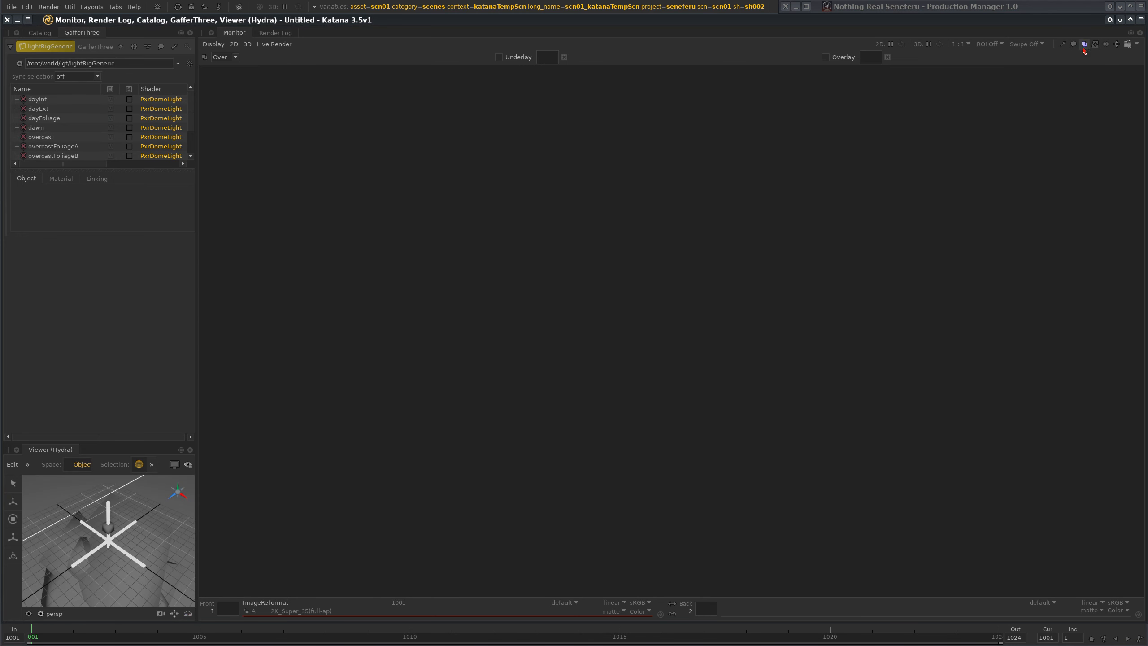
pyautogui.click(1142, 20)
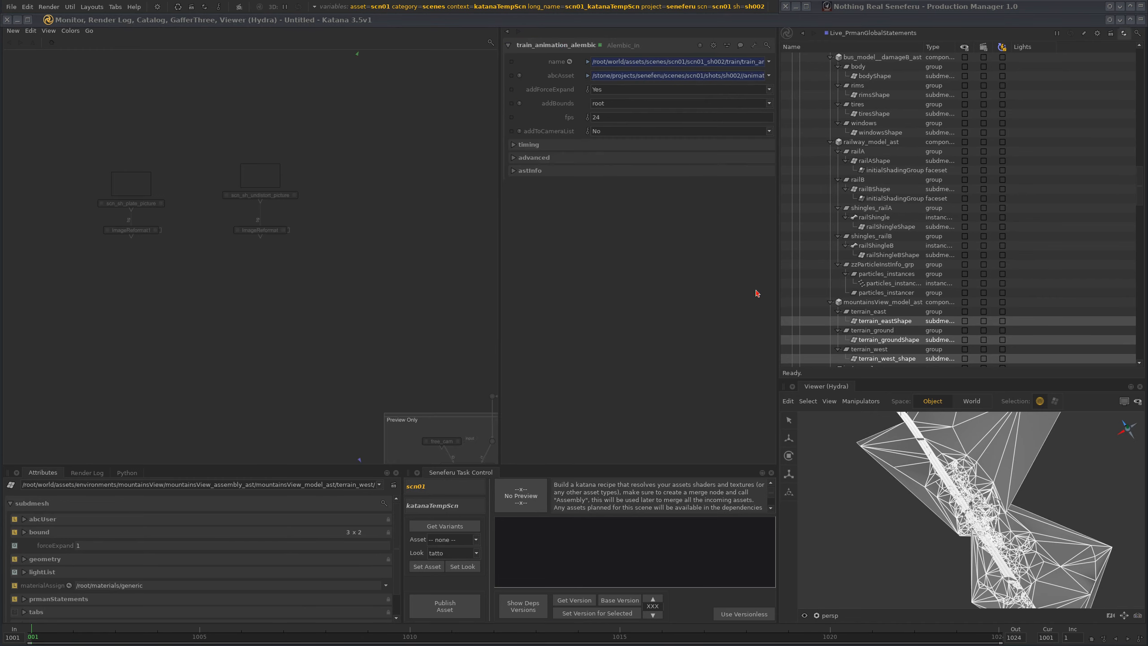
# Step: Open the nr_tdeLens material's parameters and expand its prmanProjectionShader to inspect the lens distortion settings
pyautogui.moveTo(430, 55); pyautogui.dragTo(298, 380, button='middle')
pyautogui.moveTo(480, 63); pyautogui.dragTo(137, 233, button='middle')
pyautogui.scroll(-1, 394, 231)
pyautogui.scroll(5, 325, 234)
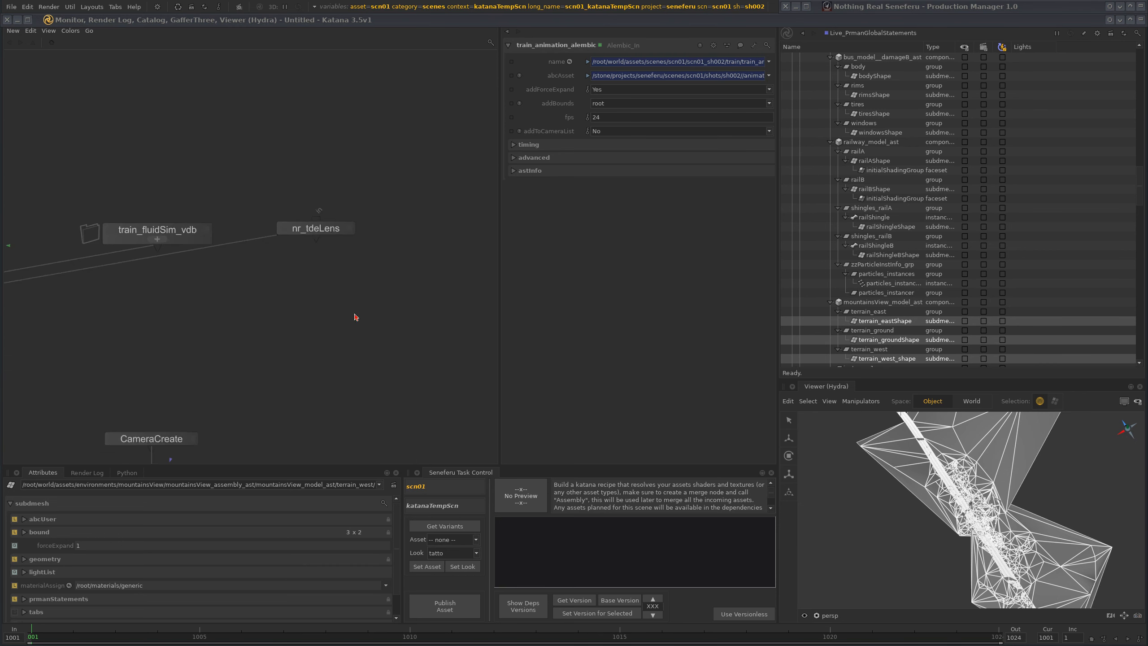
pyautogui.scroll(1, 284, 286)
pyautogui.moveTo(284, 283); pyautogui.dragTo(361, 323, button='middle')
pyautogui.scroll(-4, 403, 316)
pyautogui.scroll(2, 364, 319)
pyautogui.scroll(-2, 424, 285)
pyautogui.scroll(3, 425, 288)
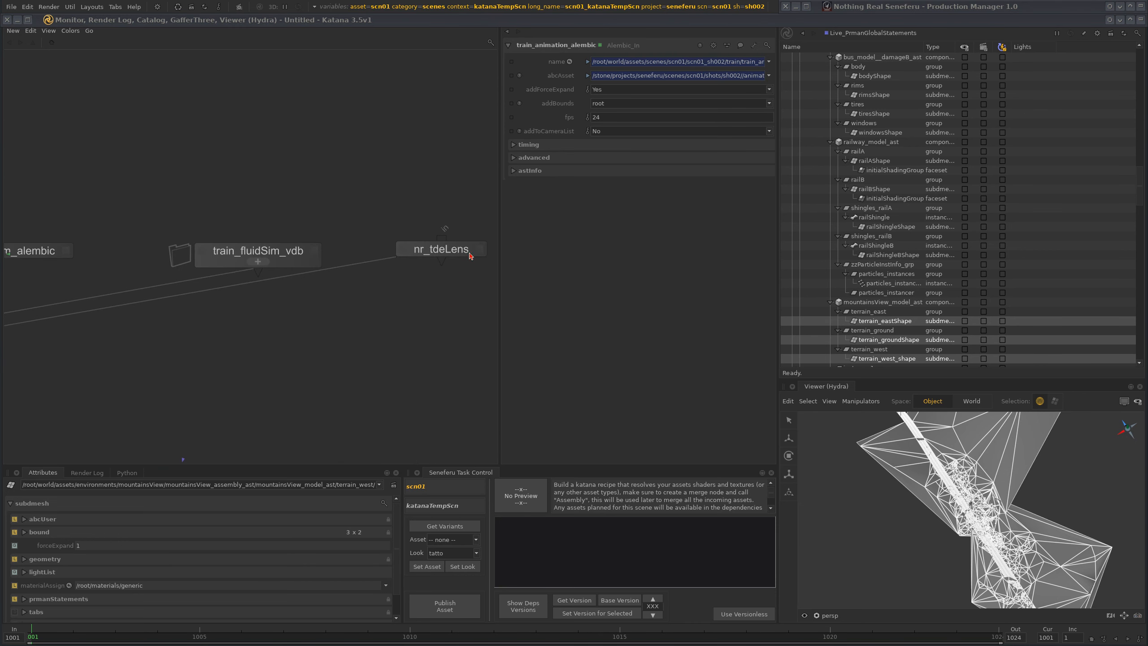
pyautogui.moveTo(469, 254); pyautogui.dragTo(395, 274, button='middle')
pyautogui.moveTo(384, 259); pyautogui.dragTo(400, 266)
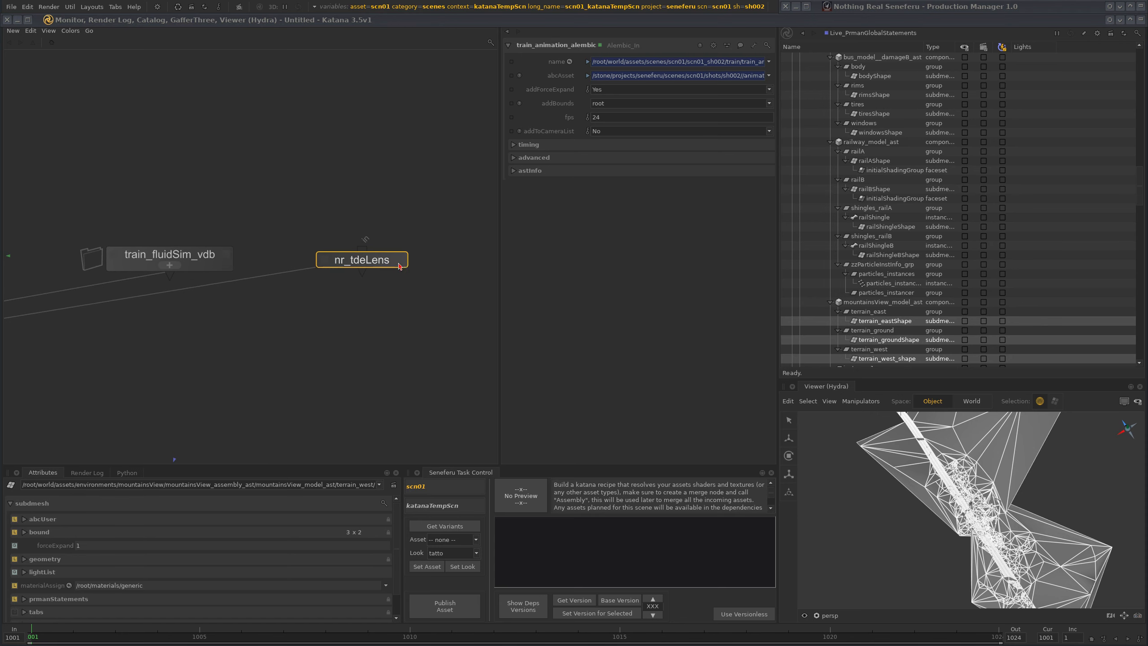
pyautogui.press('e')
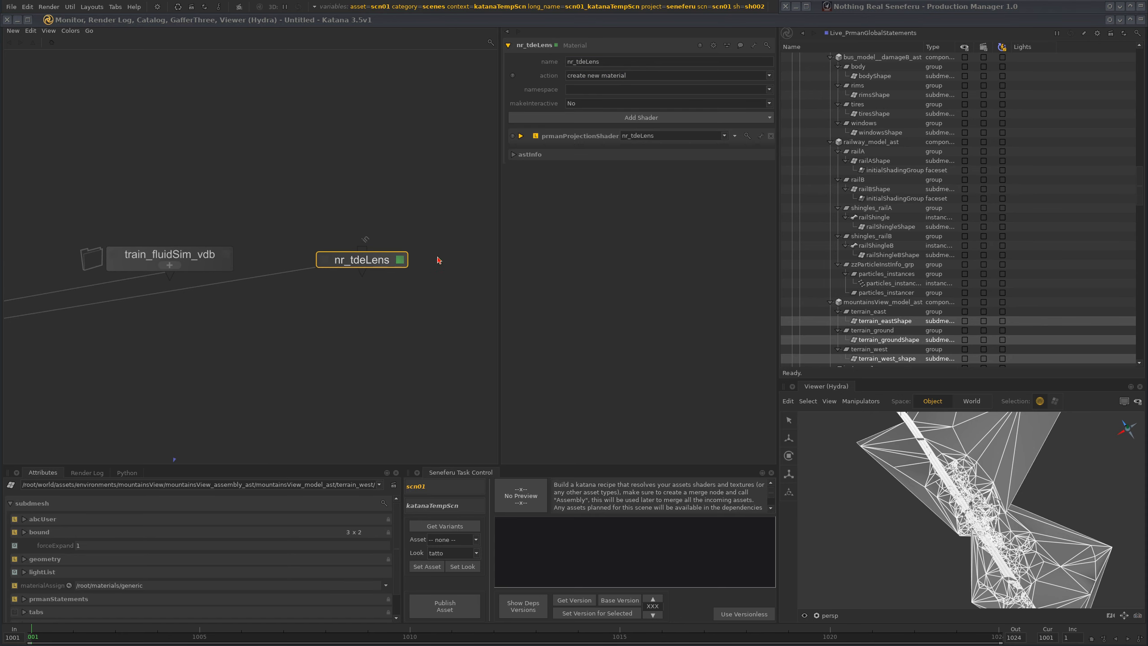
pyautogui.click(519, 136)
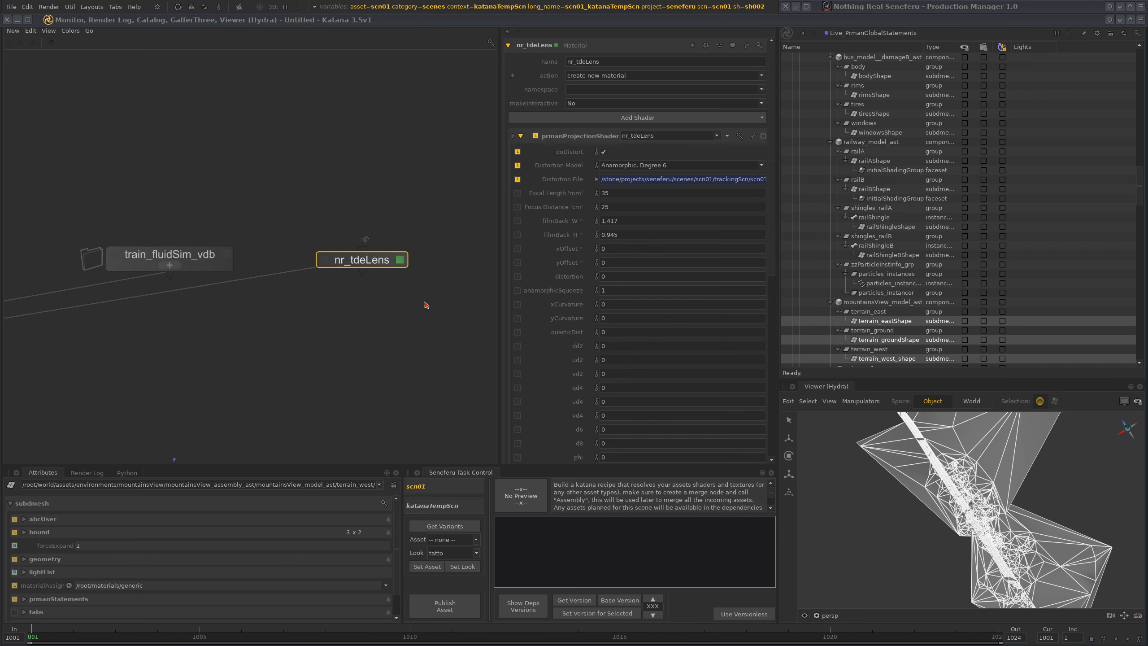
pyautogui.scroll(-3, 355, 369)
pyautogui.scroll(3, 355, 368)
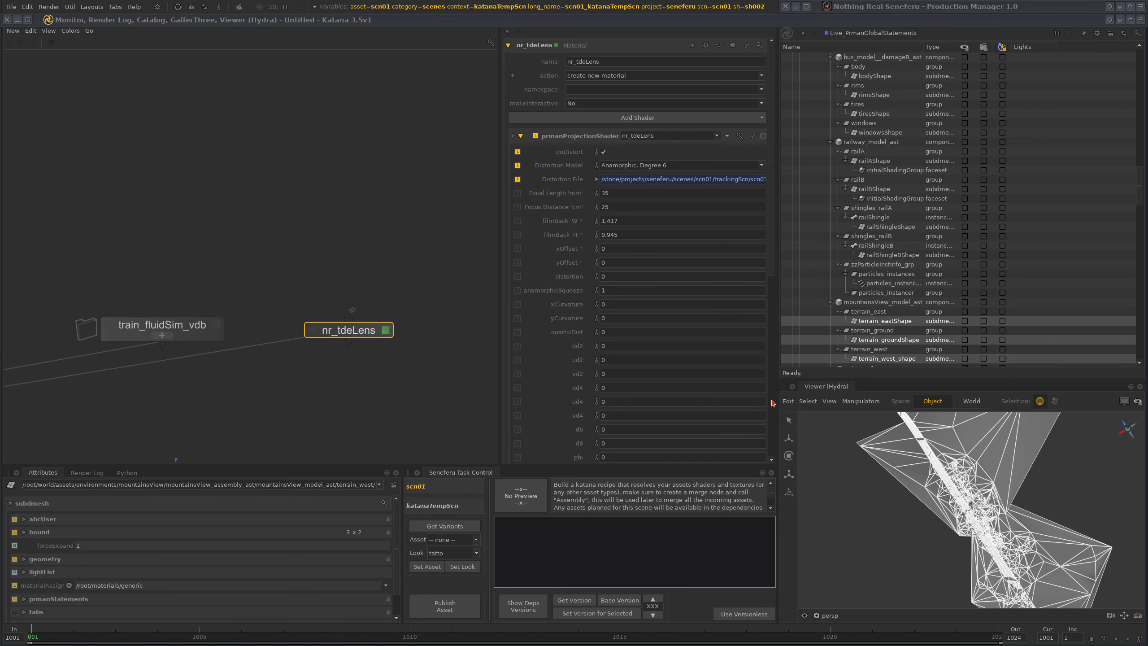
# Step: Review the whole node graph, from the asset inputs and assembly merge to the Preview Only and Render groups
pyautogui.scroll(-3, 427, 321)
pyautogui.scroll(-3, 413, 277)
pyautogui.moveTo(372, 419); pyautogui.dragTo(378, 65, button='middle')
pyautogui.moveTo(224, 391); pyautogui.dragTo(190, 487, button='middle')
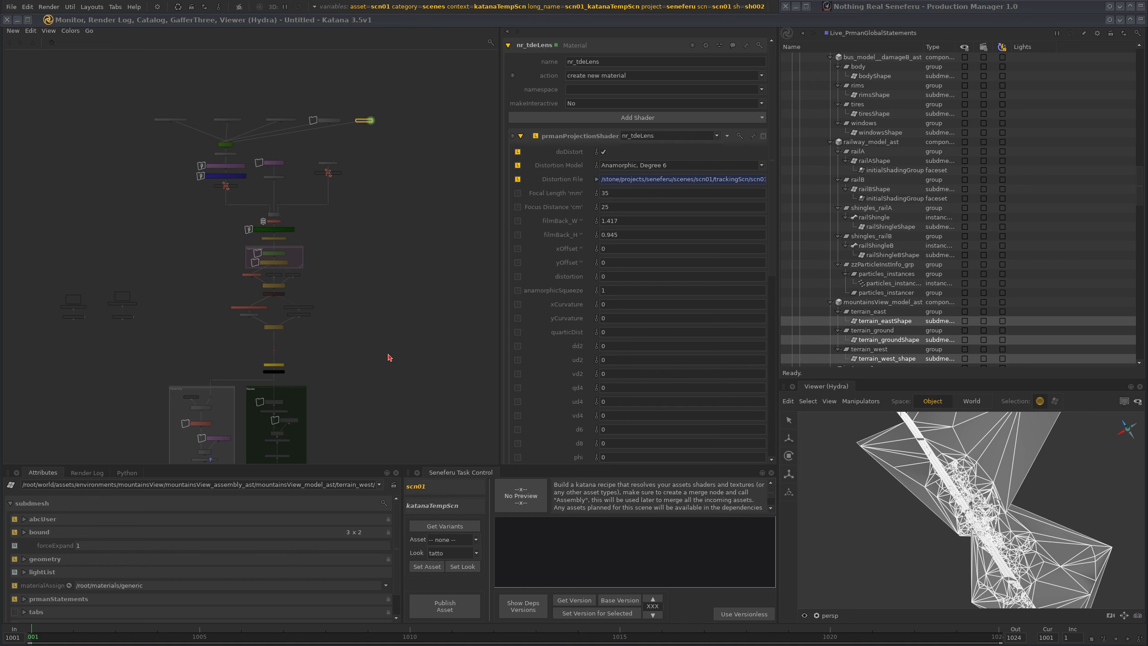
pyautogui.moveTo(352, 312); pyautogui.dragTo(377, 223, button='middle')
pyautogui.scroll(7, 399, 298)
pyautogui.moveTo(399, 299); pyautogui.dragTo(507, 223, button='middle')
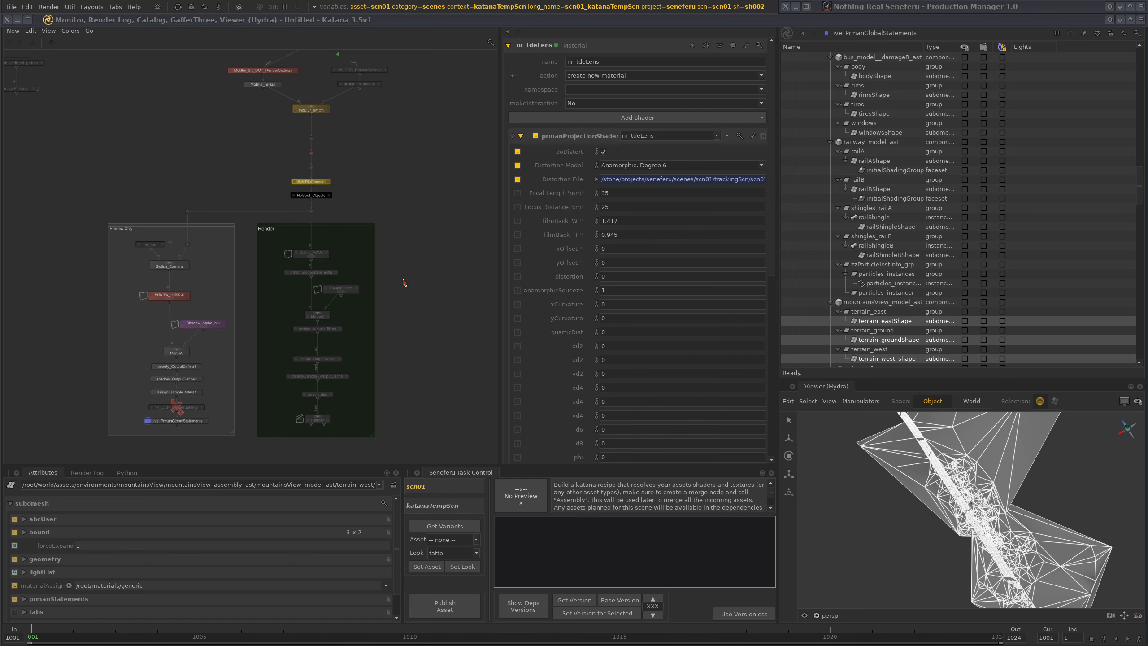
pyautogui.scroll(-5, 409, 266)
pyautogui.moveTo(375, 236); pyautogui.dragTo(364, 417, button='middle')
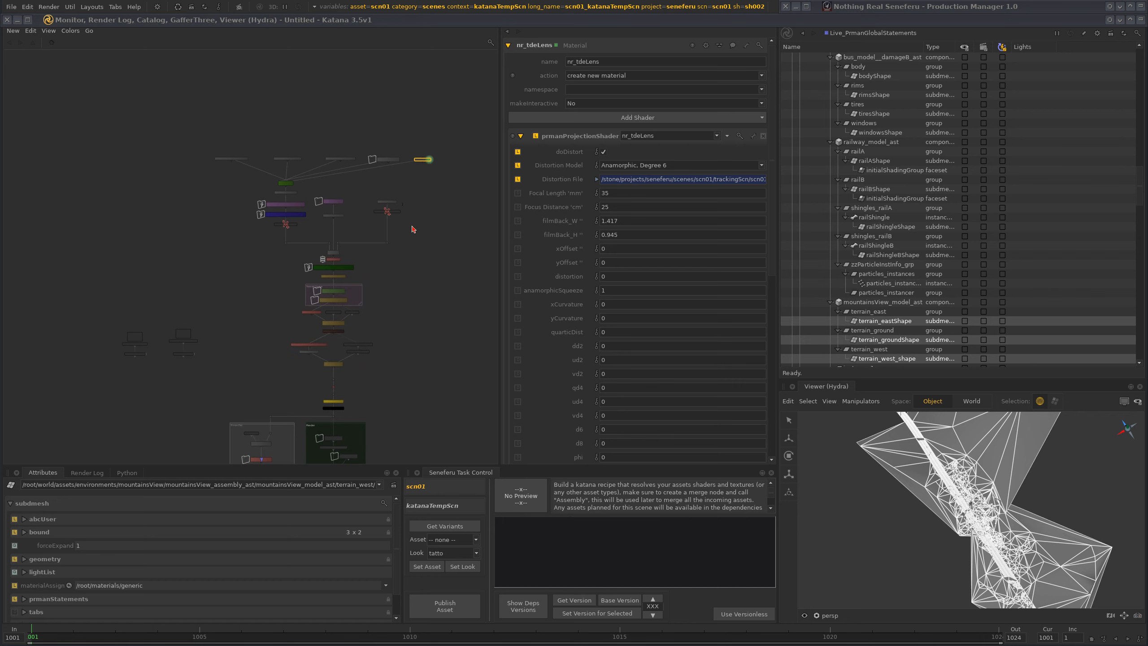
pyautogui.scroll(5, 436, 233)
pyautogui.scroll(-3, 367, 364)
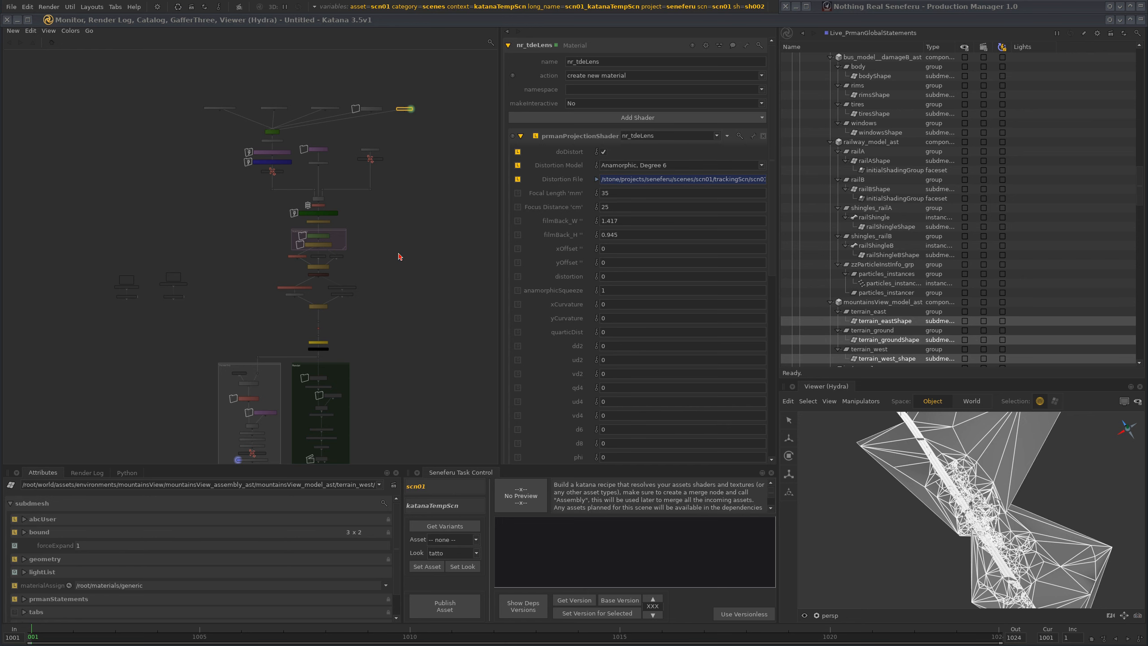
pyautogui.scroll(6, 379, 328)
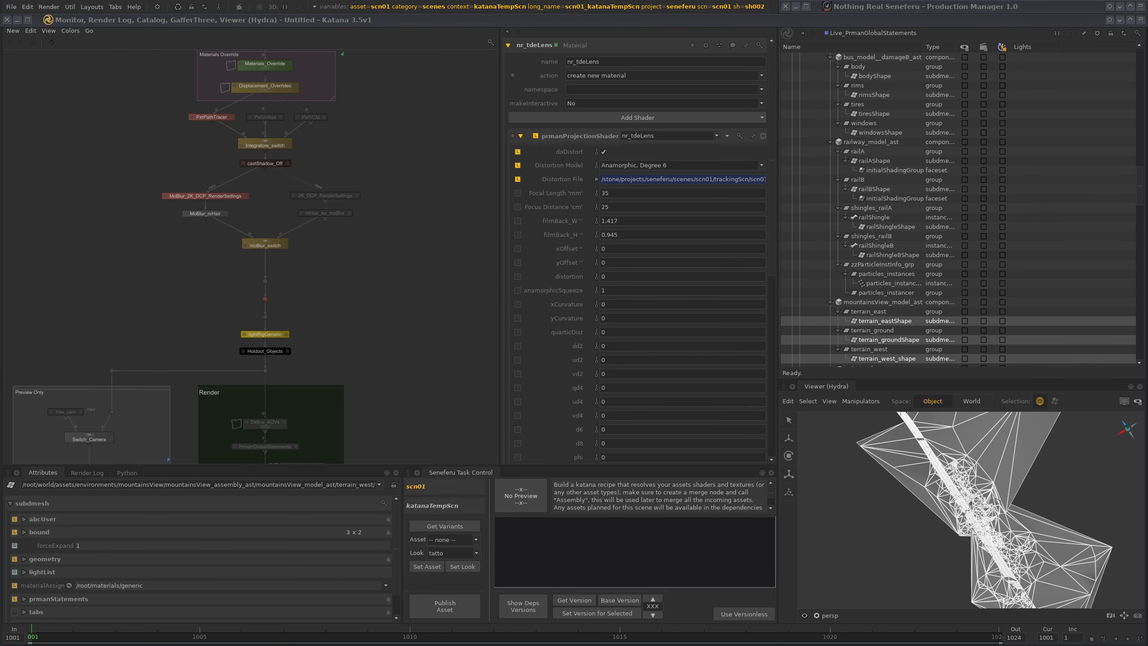
pyautogui.moveTo(280, 148); pyautogui.dragTo(293, 246, button='middle')
pyautogui.scroll(6, 294, 247)
pyautogui.moveTo(311, 72); pyautogui.dragTo(240, 456, button='middle')
pyautogui.scroll(-6, 390, 324)
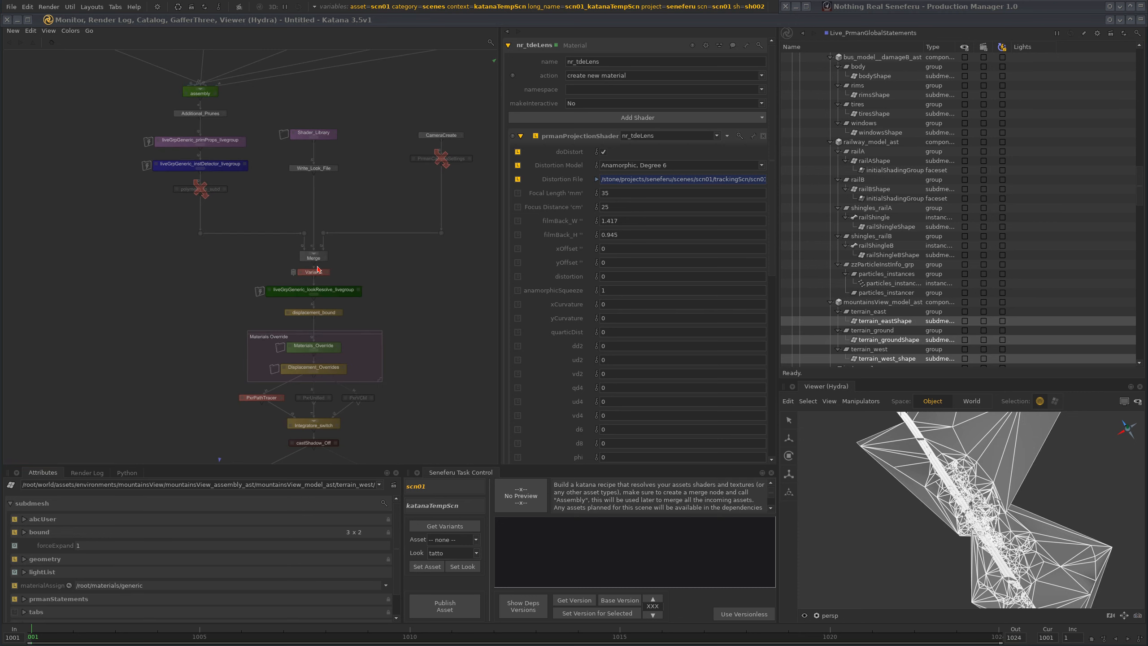
# Step: Expand the Materials_Override group and select its Apply_Lens_Distortion node
pyautogui.scroll(5, 318, 269)
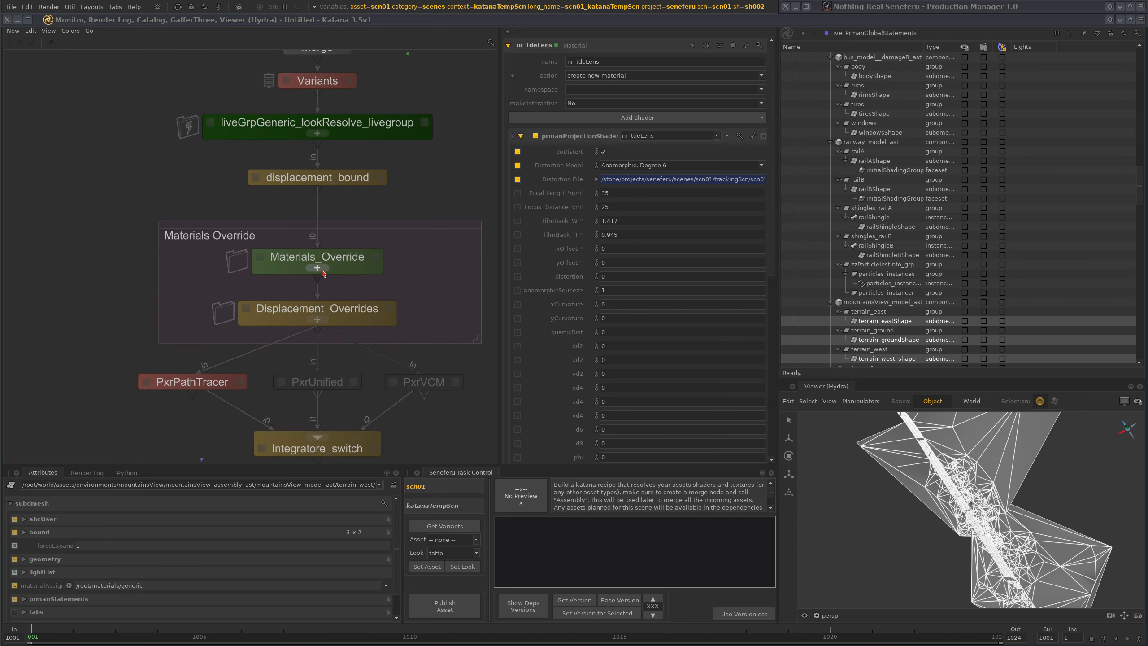
pyautogui.click(318, 268)
pyautogui.scroll(5, 370, 363)
pyautogui.click(361, 359)
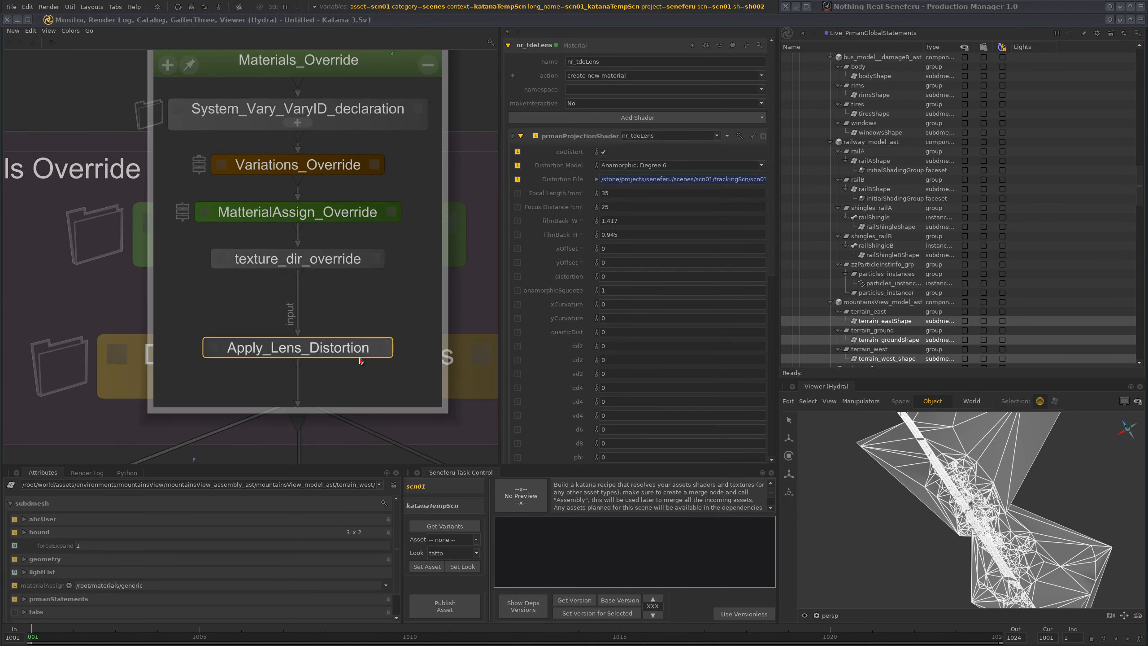
pyautogui.scroll(-10, 383, 353)
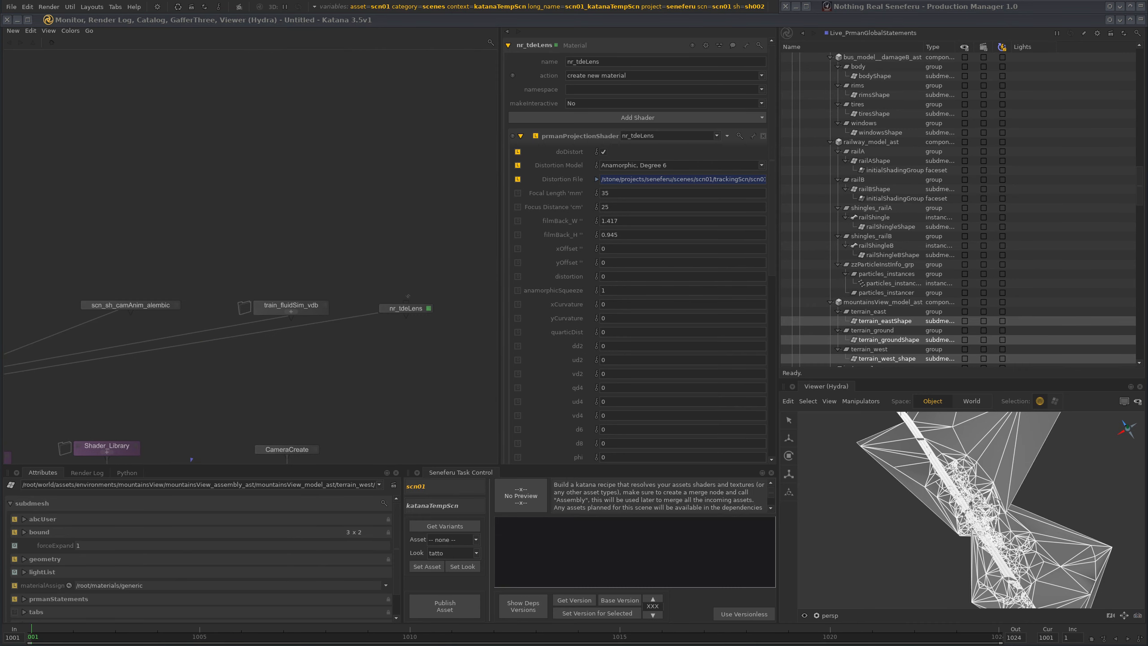
# Step: Switch to Production Manager, search the katanaTempScn dependencies by task name for "tra", and clear the search
pyautogui.click(1141, 20)
pyautogui.click(1142, 19)
pyautogui.click(1142, 7)
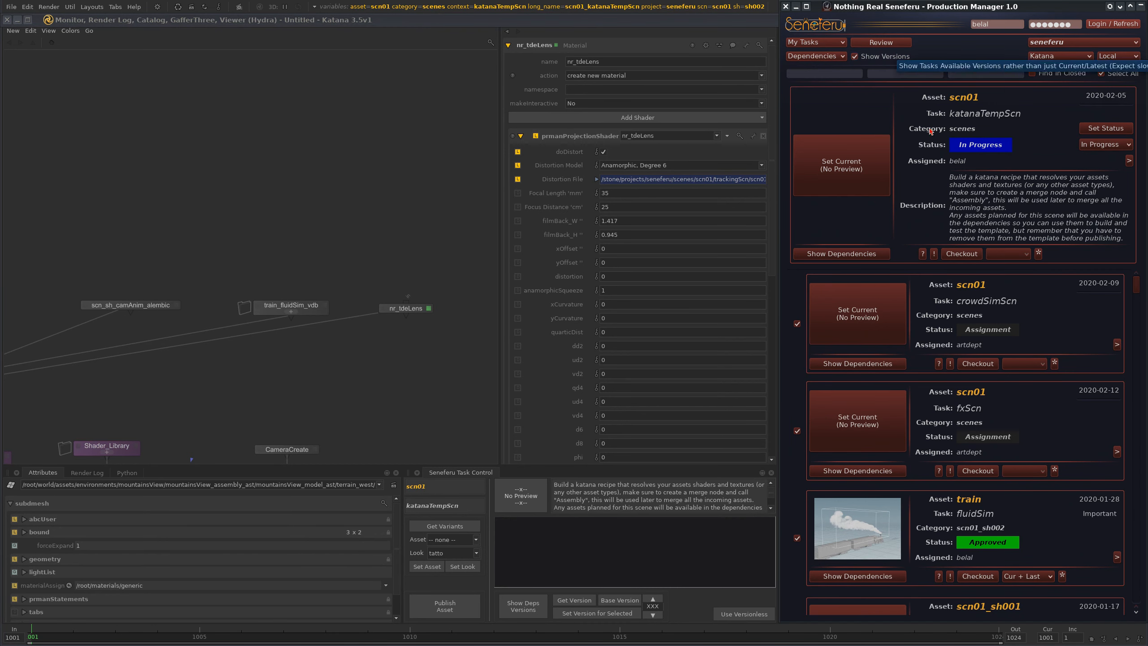
pyautogui.click(922, 73)
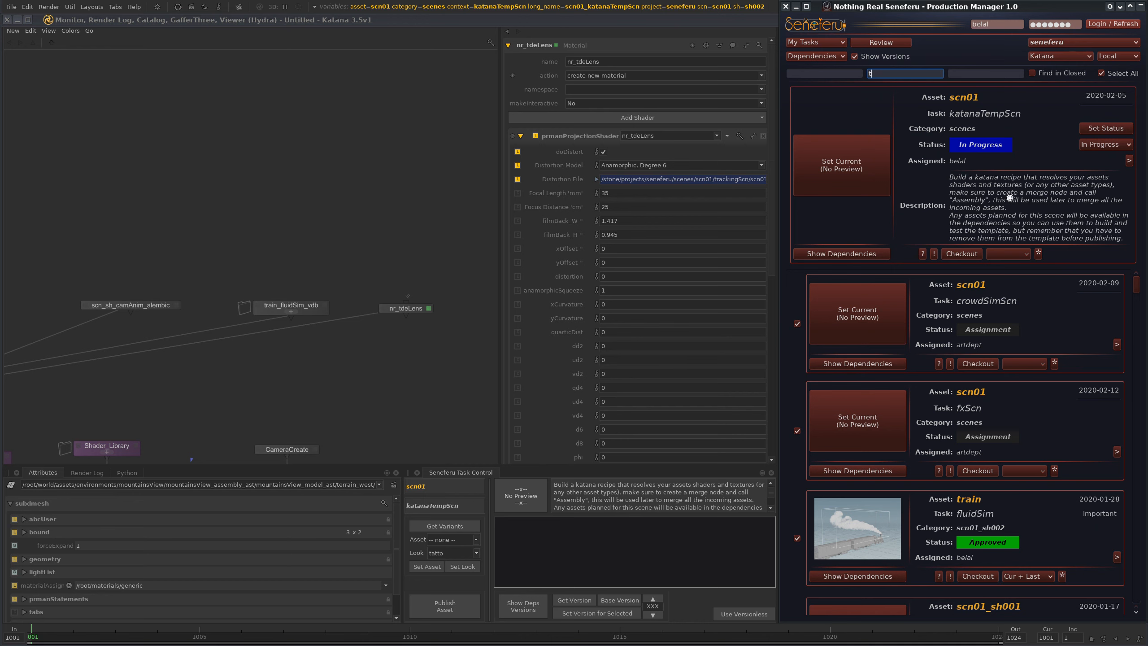
pyautogui.write('rai')
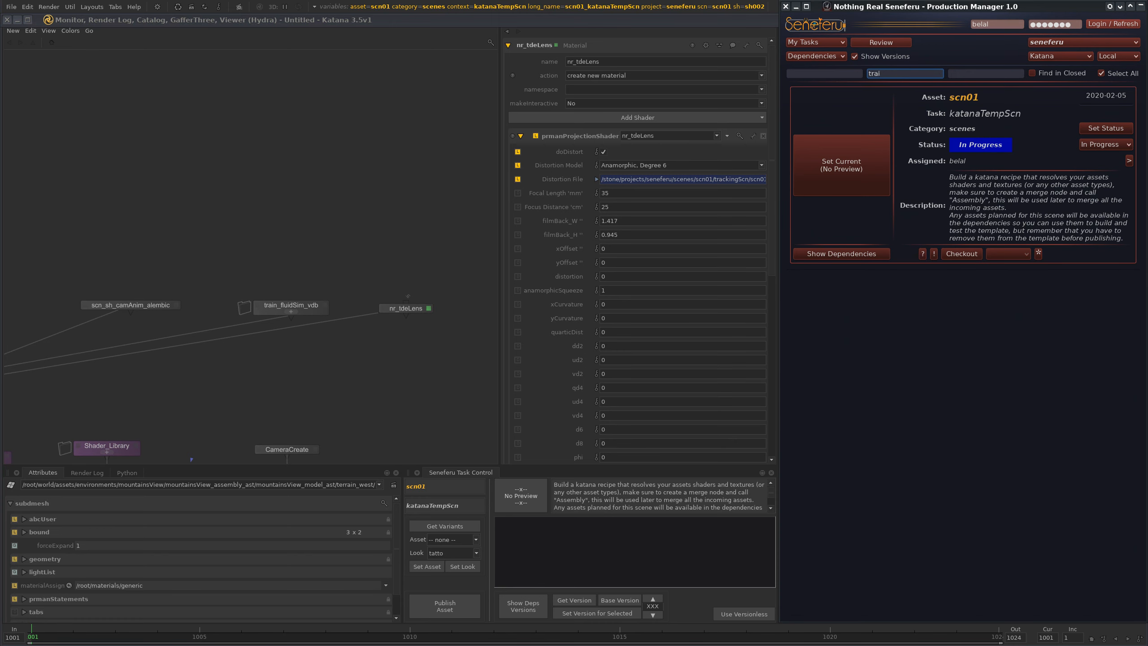
pyautogui.press('BackSpace')
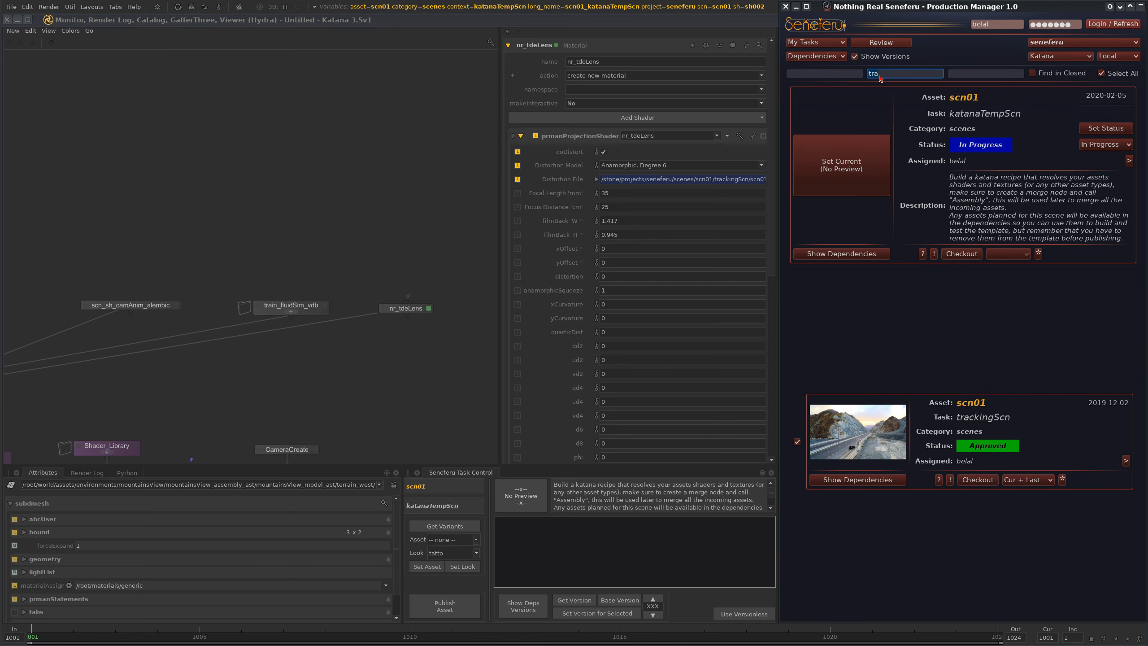
pyautogui.press('BackSpace')
pyautogui.press('BackSpace')
pyautogui.press('BackSpace')
pyautogui.moveTo(745, 412)
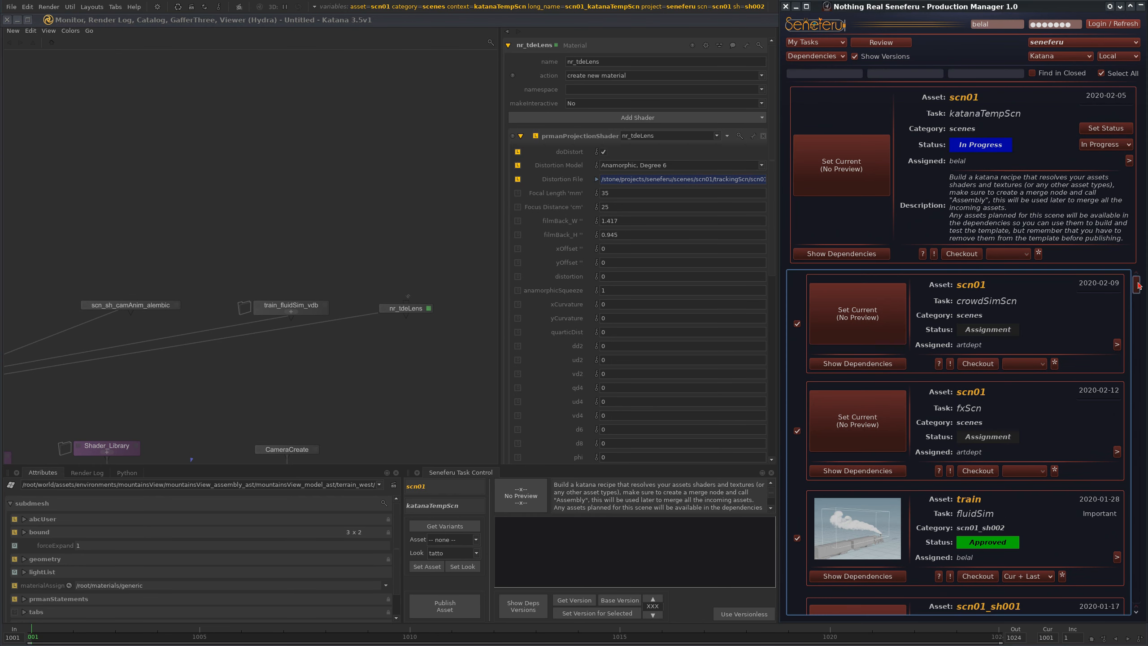
# Step: Review the node graph from nr_tdeLens through the material overrides to the Preview Only and Render groups, and collapse the Production Manager window
pyautogui.moveTo(1139, 286)
pyautogui.mouseDown()
pyautogui.moveTo(1139, 300)
pyautogui.moveTo(1138, 283)
pyautogui.mouseUp()
pyautogui.scroll(-3, 462, 329)
pyautogui.moveTo(461, 328); pyautogui.dragTo(445, 246, button='middle')
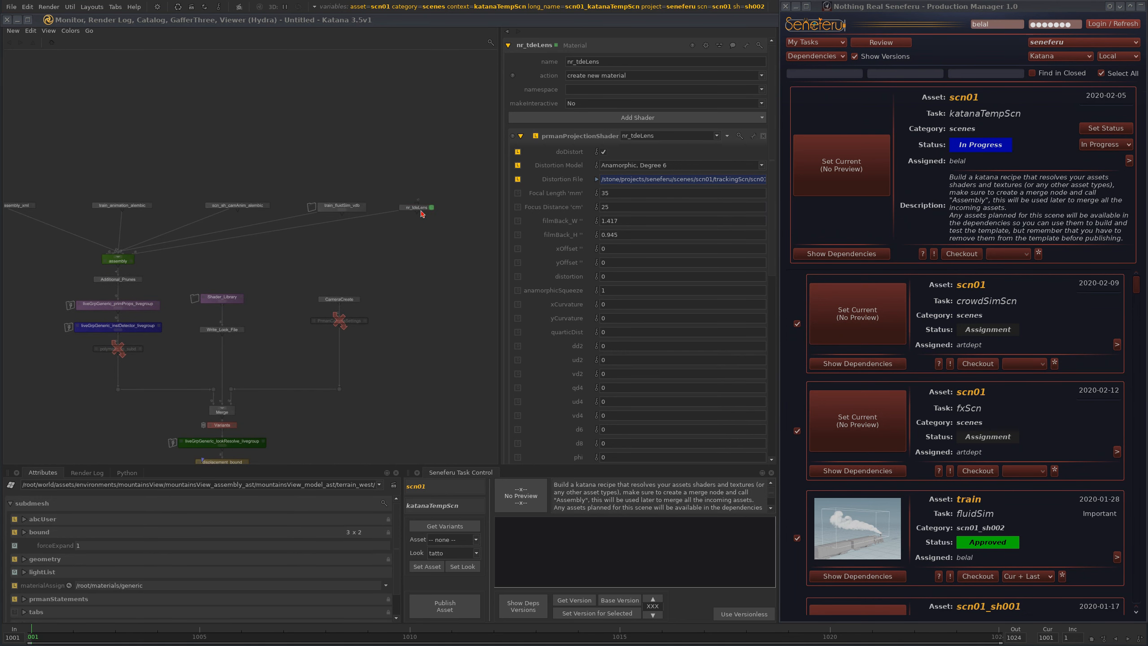
pyautogui.click(1052, 497)
pyautogui.moveTo(1136, 288)
pyautogui.mouseDown()
pyautogui.moveTo(1137, 304)
pyautogui.moveTo(1135, 289)
pyautogui.mouseUp()
pyautogui.moveTo(429, 211); pyautogui.dragTo(385, 348, button='middle')
pyautogui.scroll(6, 425, 254)
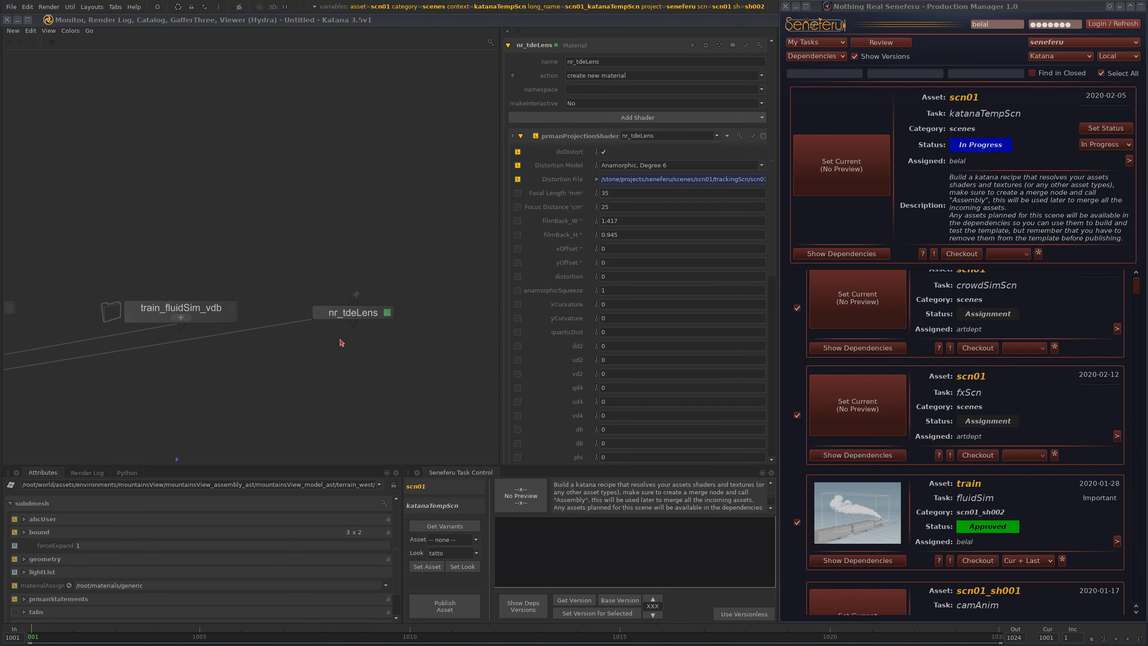
pyautogui.scroll(-8, 387, 349)
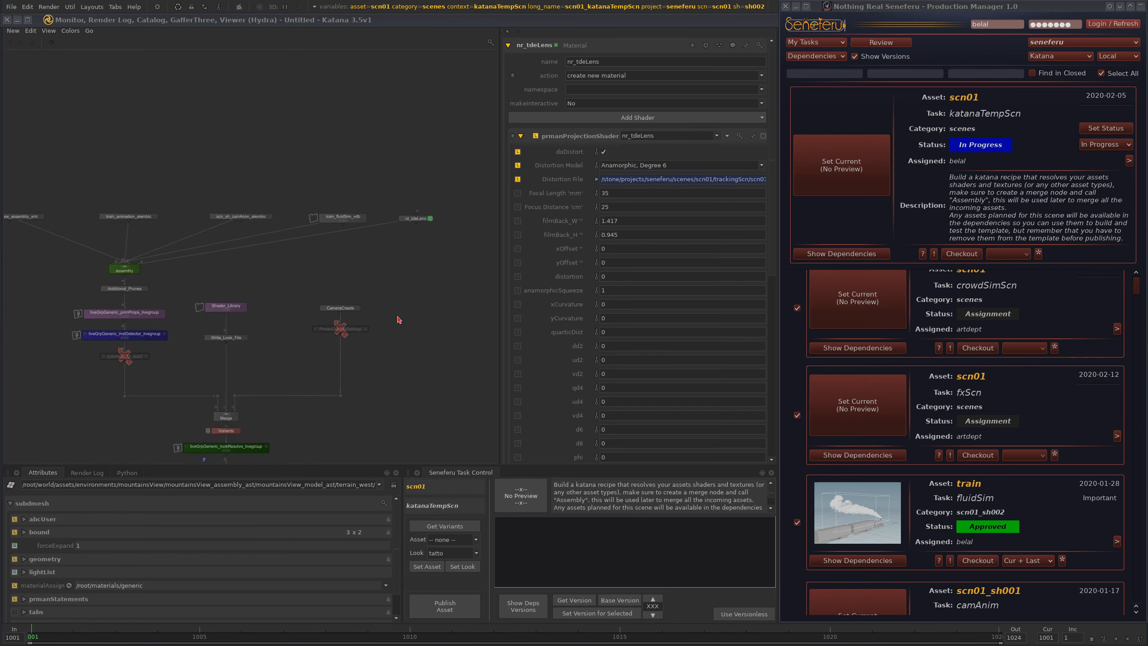
pyautogui.moveTo(415, 207); pyautogui.dragTo(408, 178, button='middle')
pyautogui.moveTo(348, 443); pyautogui.dragTo(395, 278, button='middle')
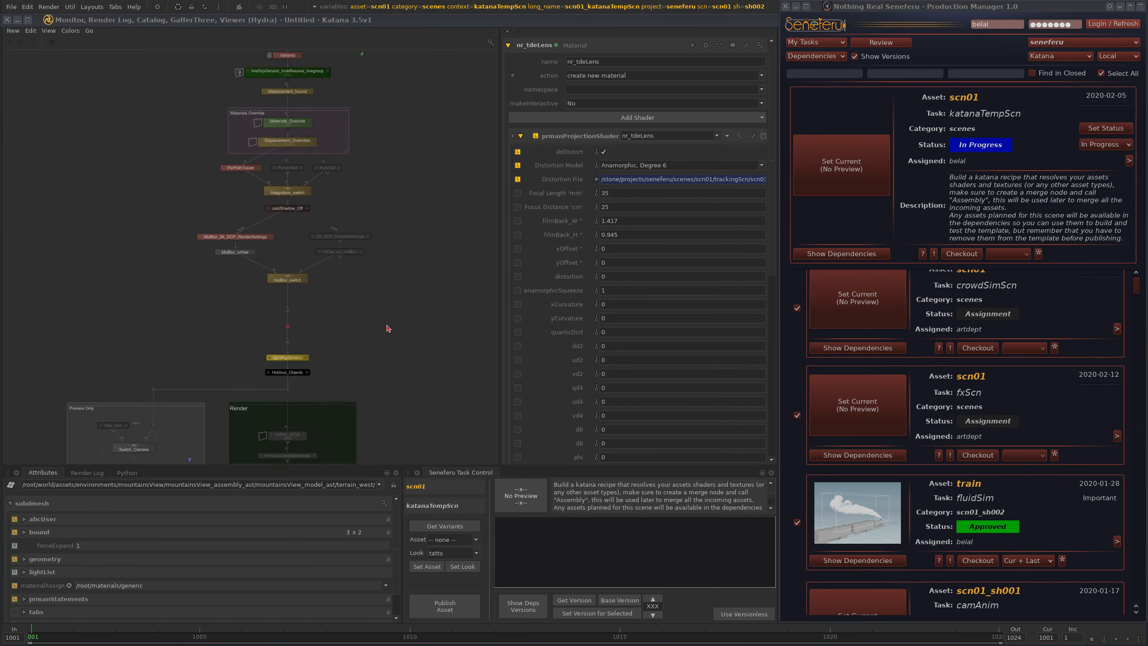
pyautogui.moveTo(385, 348); pyautogui.dragTo(421, 183, button='middle')
pyautogui.moveTo(351, 442); pyautogui.dragTo(375, 314, button='middle')
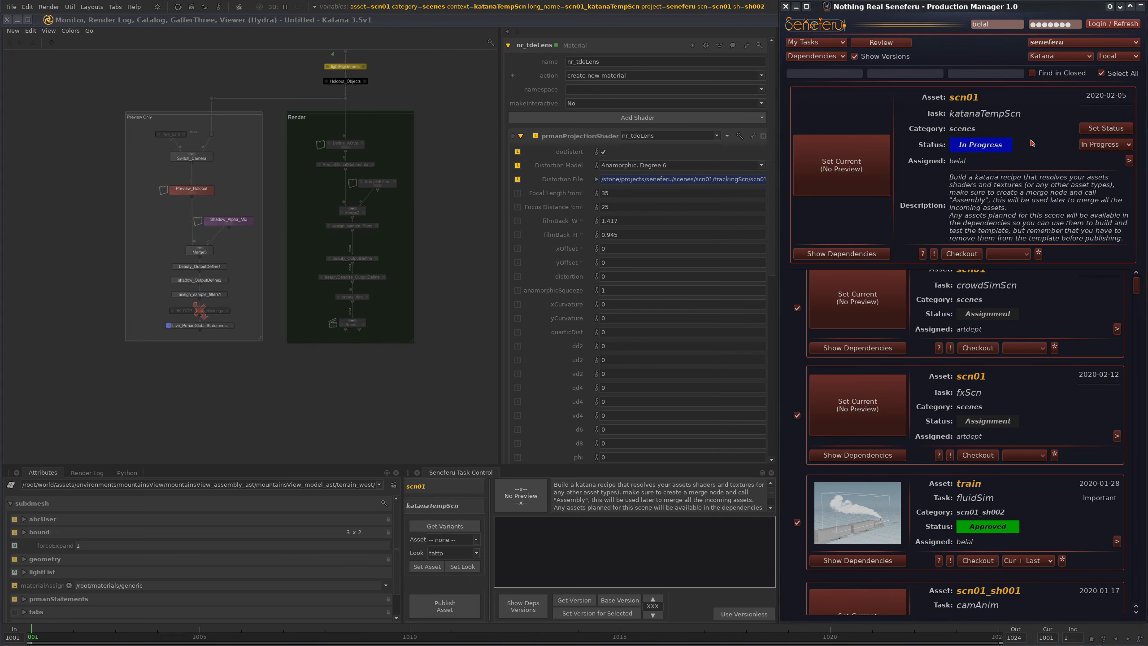
pyautogui.click(1140, 6)
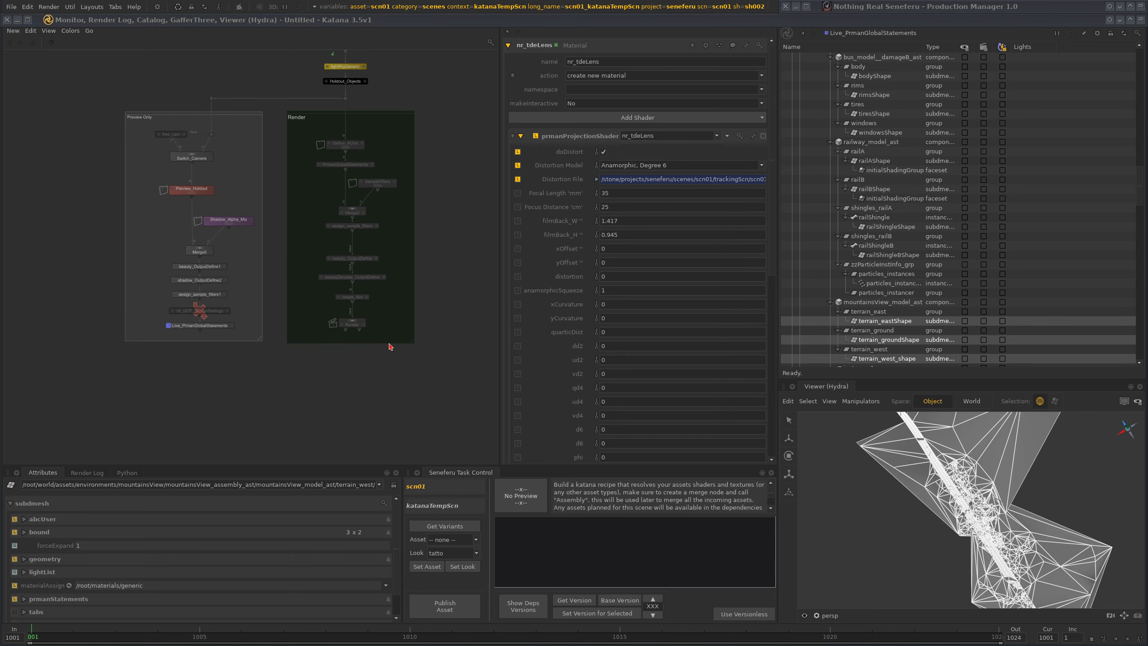
# Step: Select the four plate and undistort nodes and move them down beside the Preview Only group
pyautogui.scroll(1, 398, 282)
pyautogui.moveTo(410, 180); pyautogui.dragTo(387, 317, button='middle')
pyautogui.scroll(-5, 418, 379)
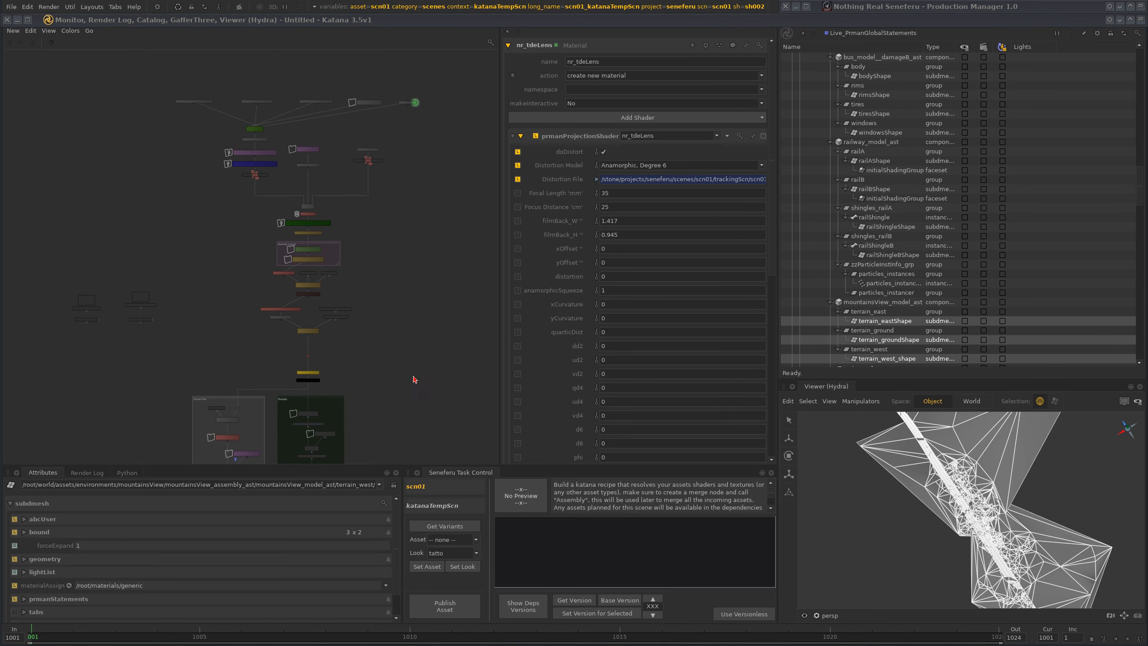
pyautogui.scroll(-5, 419, 339)
pyautogui.moveTo(409, 276); pyautogui.dragTo(343, 274, button='middle')
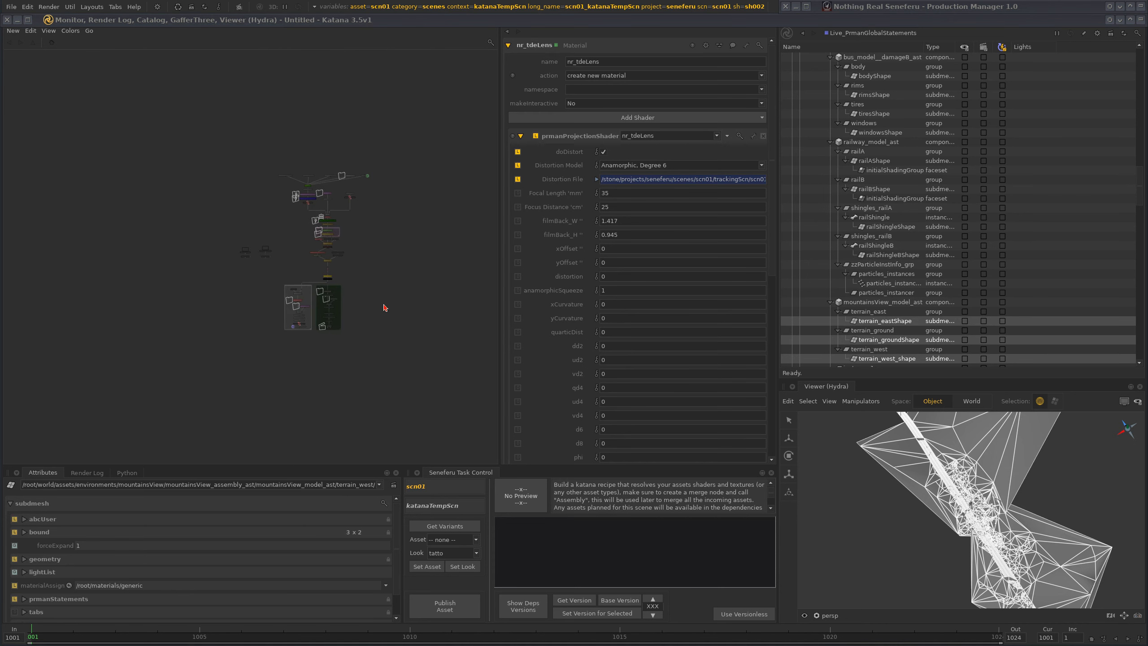
pyautogui.scroll(2, 371, 305)
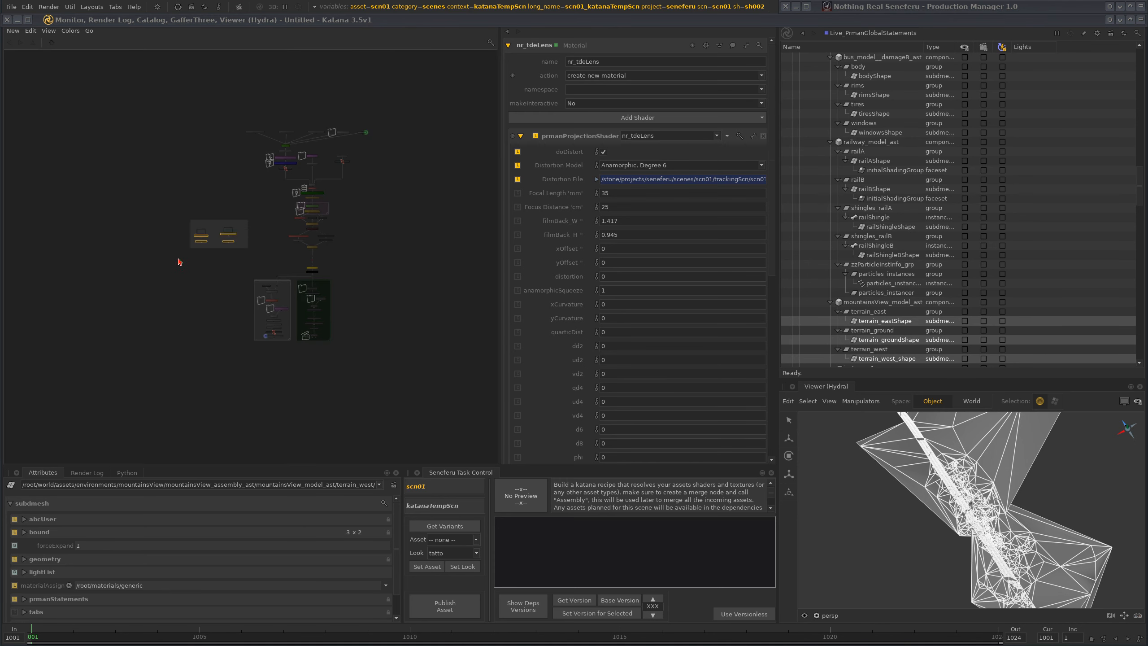
pyautogui.click(229, 230)
pyautogui.moveTo(239, 222); pyautogui.dragTo(193, 254)
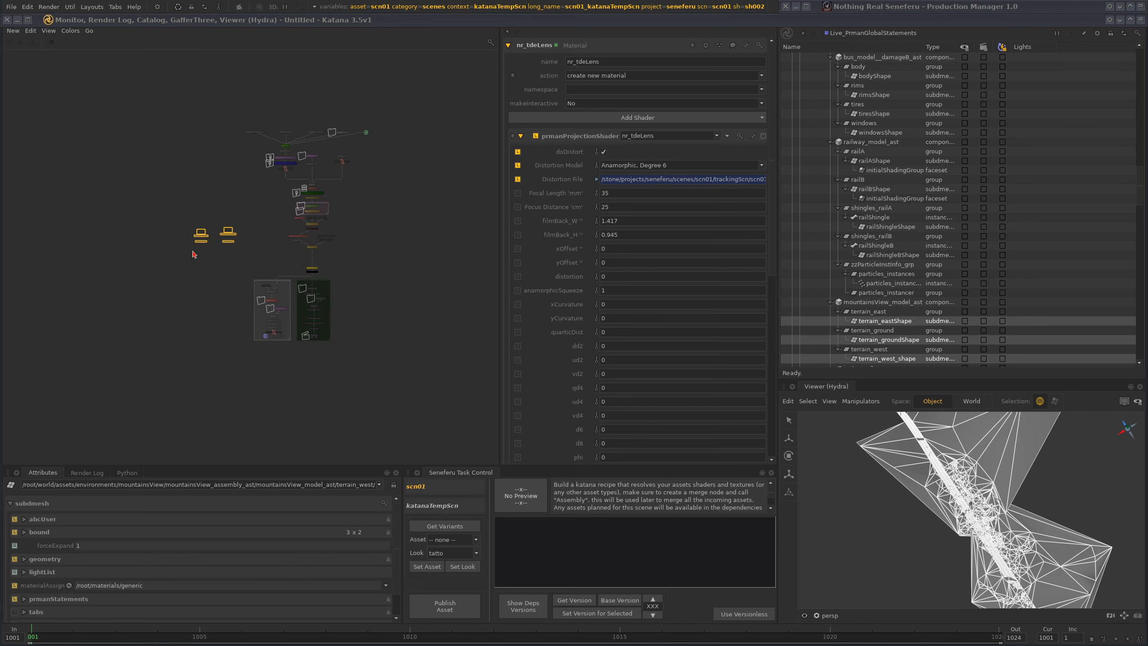
pyautogui.scroll(6, 217, 236)
pyautogui.moveTo(248, 221); pyautogui.dragTo(261, 406)
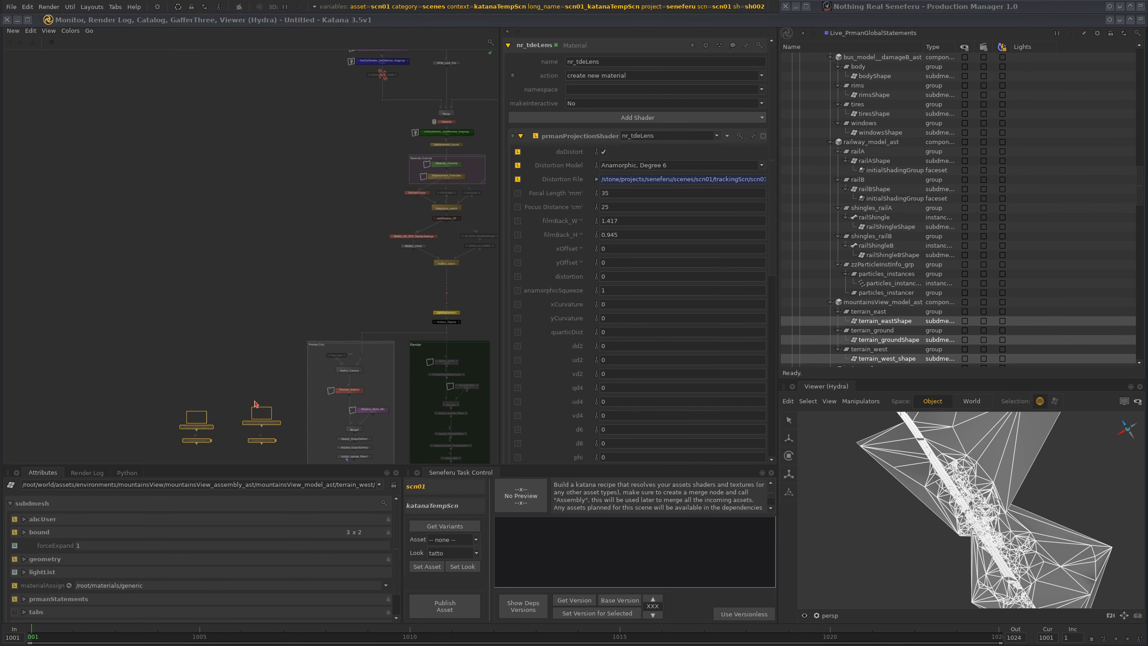
pyautogui.moveTo(245, 402); pyautogui.dragTo(252, 271, button='middle')
pyautogui.moveTo(269, 294); pyautogui.dragTo(279, 329)
pyautogui.scroll(-8, 278, 309)
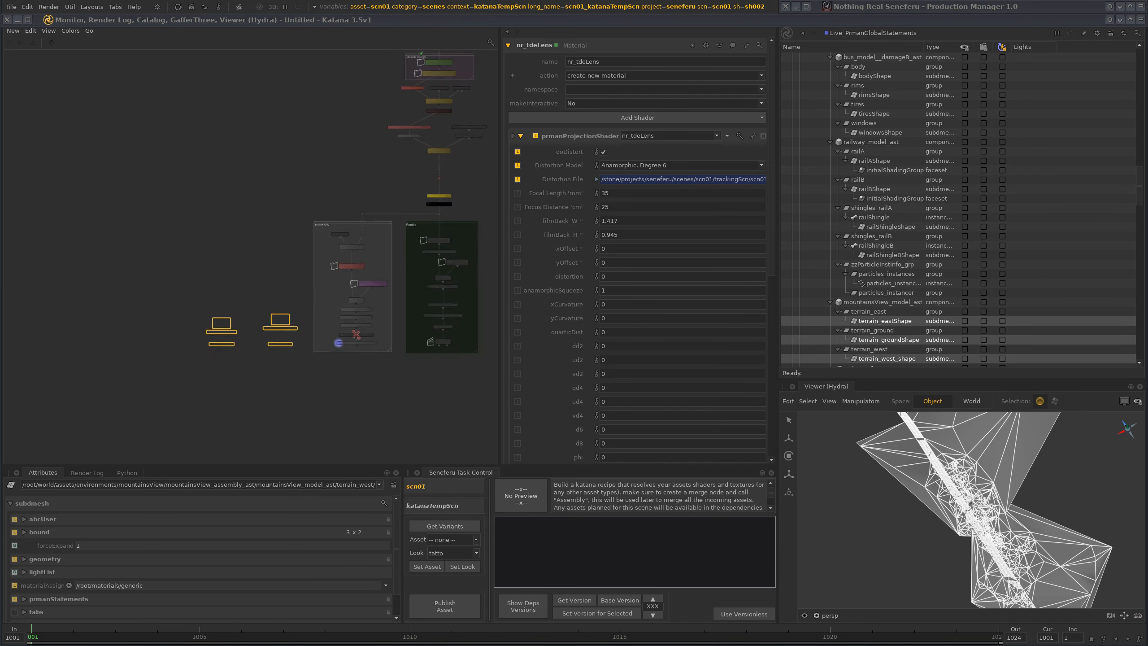
# Step: Publish the katanaTempScn asset, capturing a 759x450 snapshot of the whole node graph as its preview
pyautogui.moveTo(446, 271); pyautogui.dragTo(399, 316, button='middle')
pyautogui.scroll(-3, 399, 317)
pyautogui.moveTo(399, 317); pyautogui.dragTo(312, 293, button='middle')
pyautogui.click(409, 387)
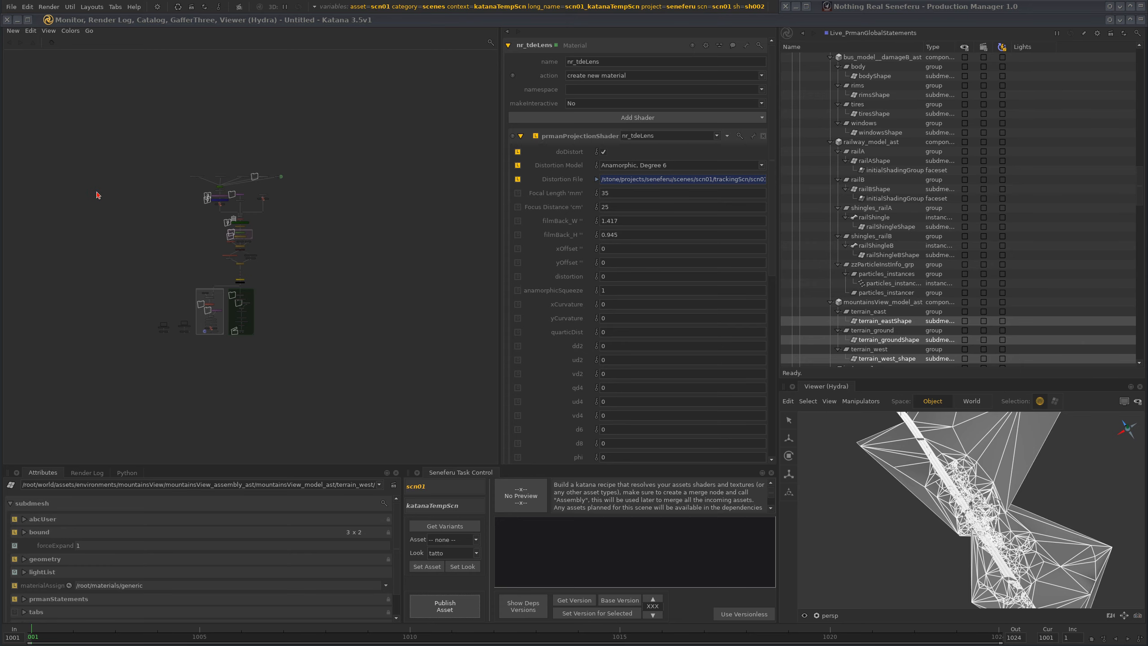
pyautogui.moveTo(54, 156)
pyautogui.mouseDown()
pyautogui.moveTo(123, 175)
pyautogui.moveTo(394, 358)
pyautogui.mouseUp()
pyautogui.moveTo(327, 301); pyautogui.dragTo(331, 301)
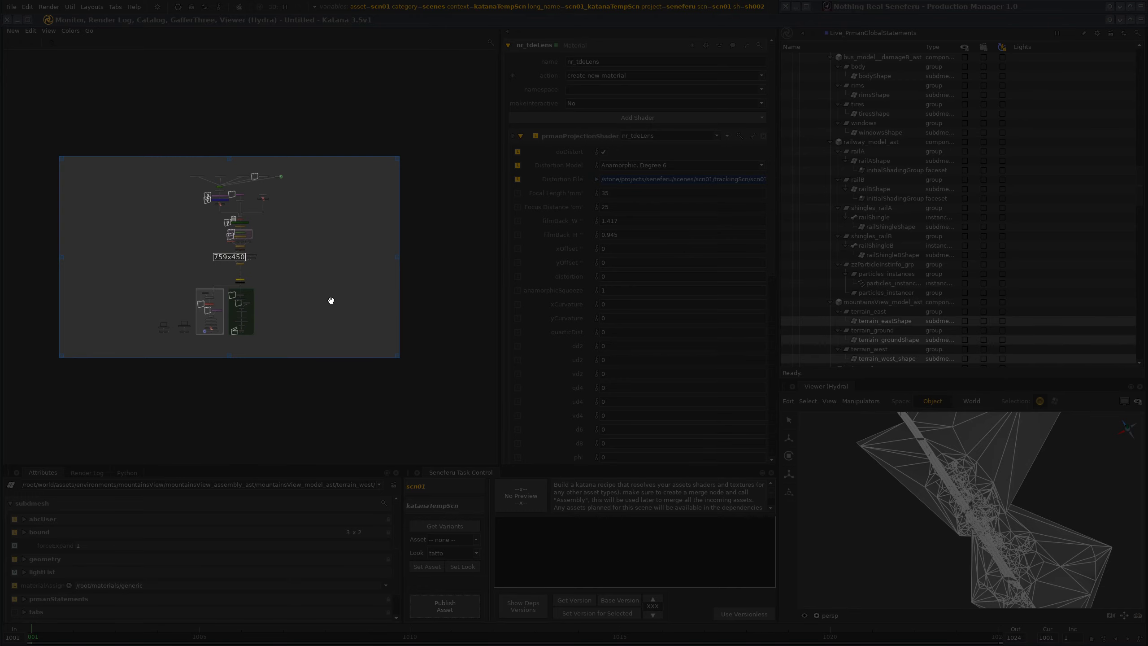
pyautogui.doubleClick(331, 301)
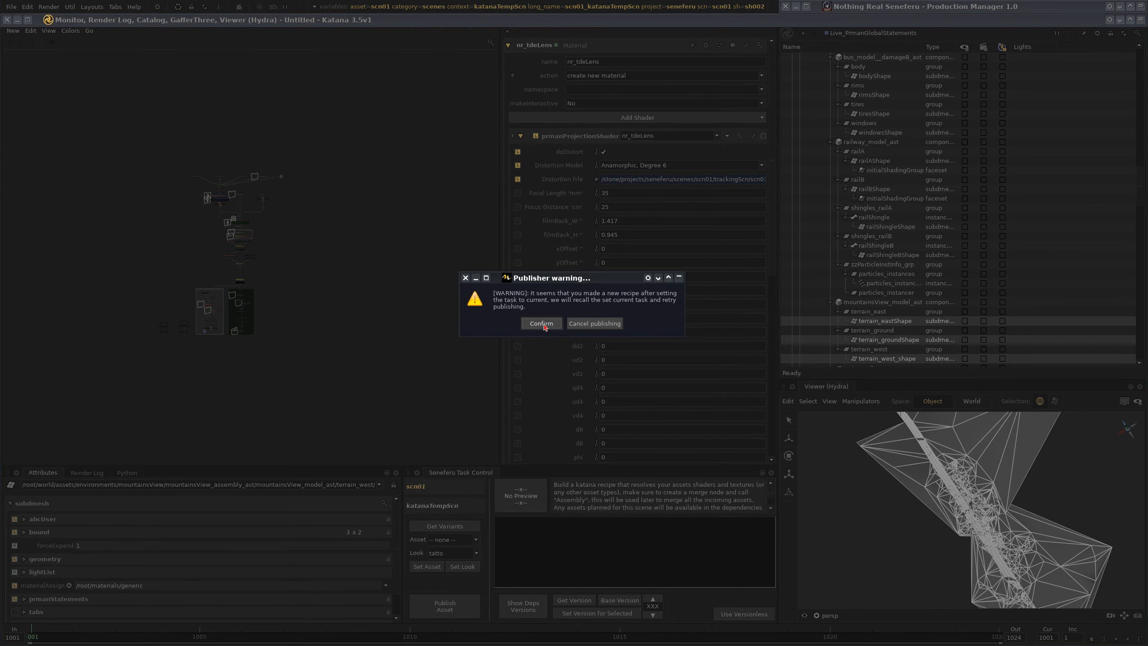
# Step: Confirm recalling the current task to retry publishing, bring up Production Manager, and dismiss the remaining publish dialog
pyautogui.click(542, 323)
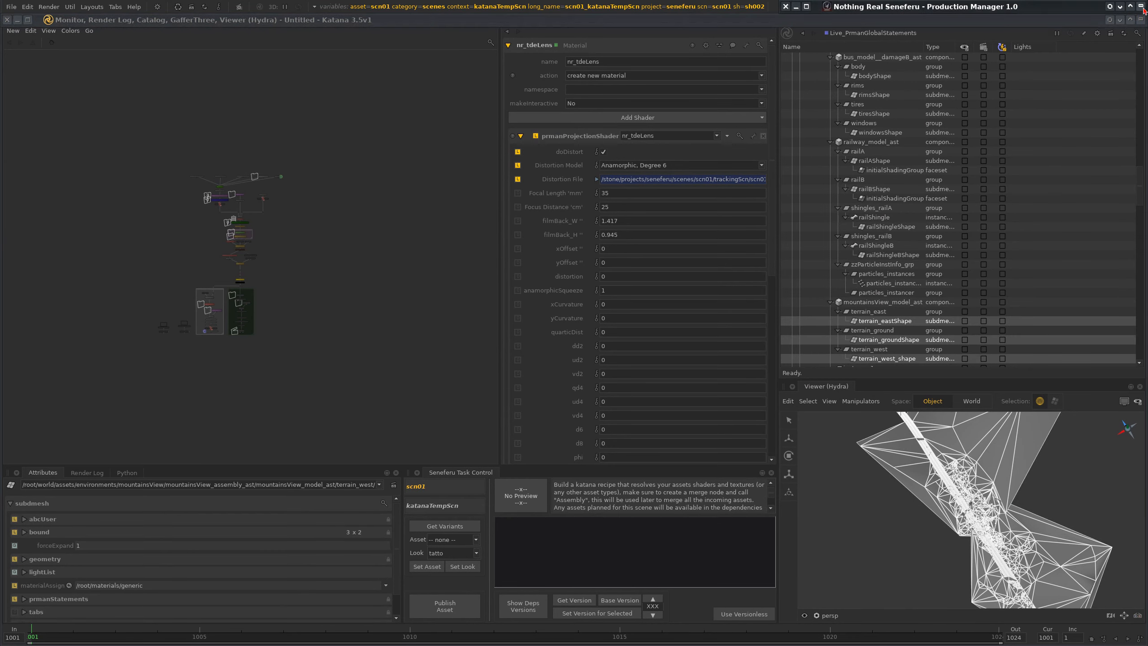
pyautogui.click(1143, 8)
pyautogui.click(978, 508)
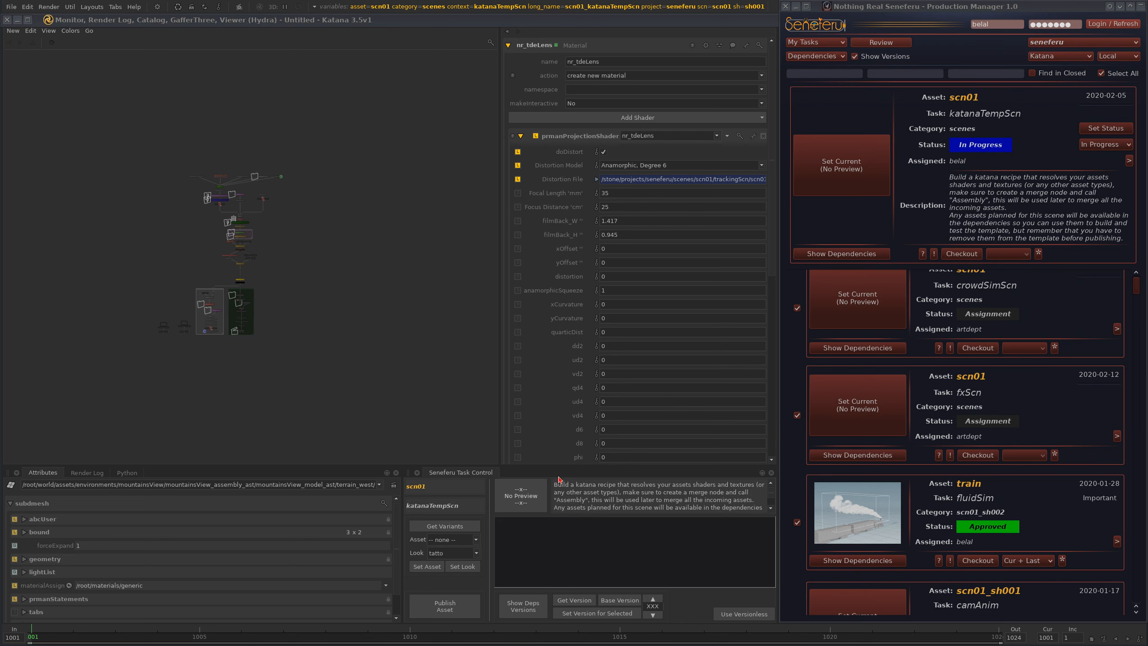
pyautogui.hotkey('ctrl', 's')
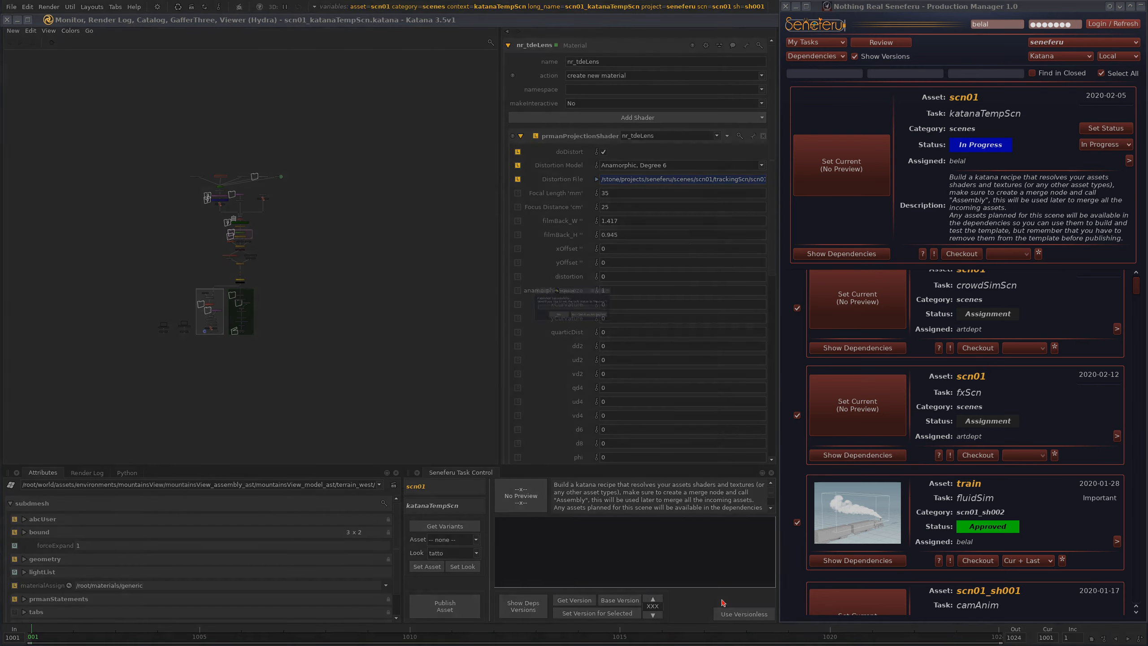
pyautogui.click(544, 327)
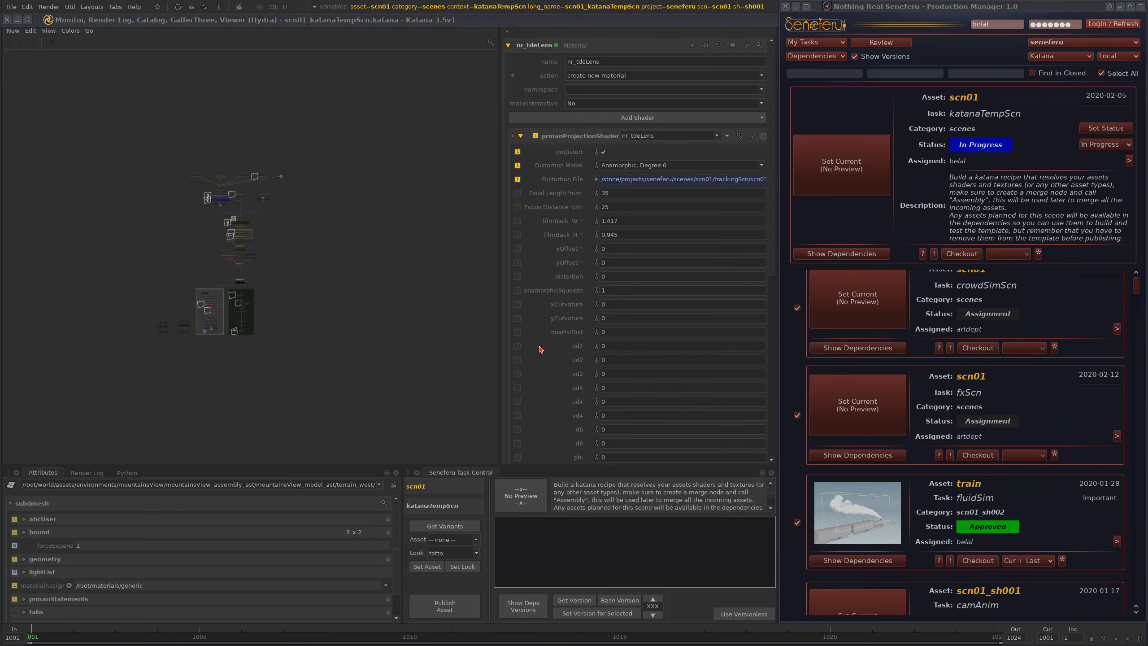
# Step: Show the VFX/CG Sup task list in Production Manager and set the scn01 katanaTempScn task's status to Approved
pyautogui.click(839, 166)
pyautogui.click(825, 43)
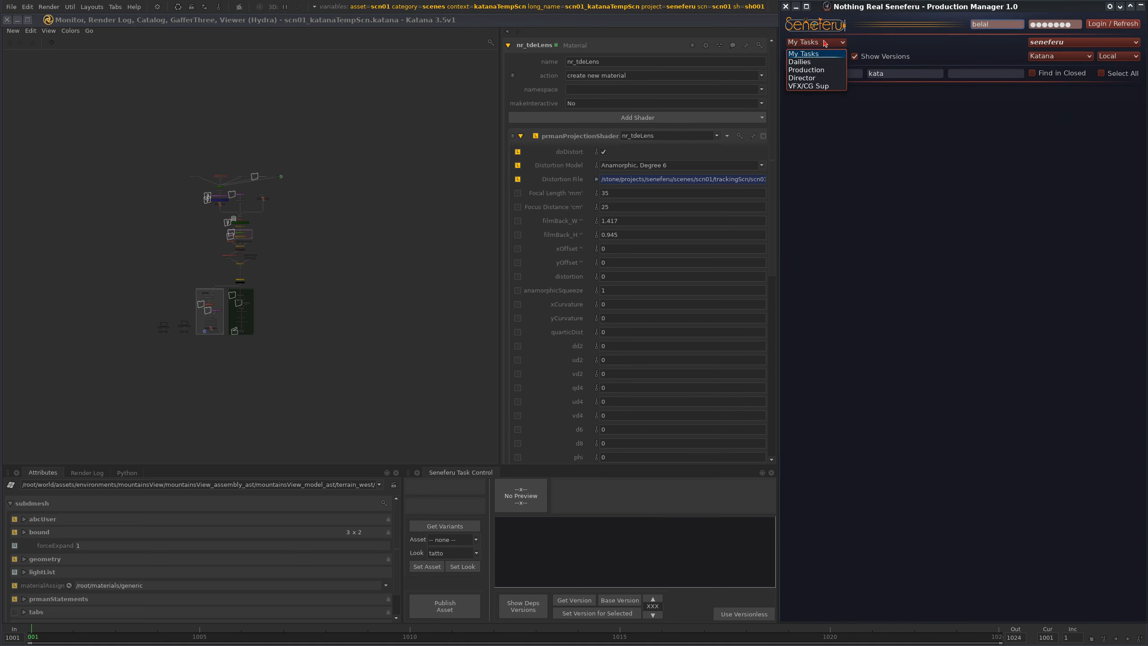
pyautogui.click(825, 87)
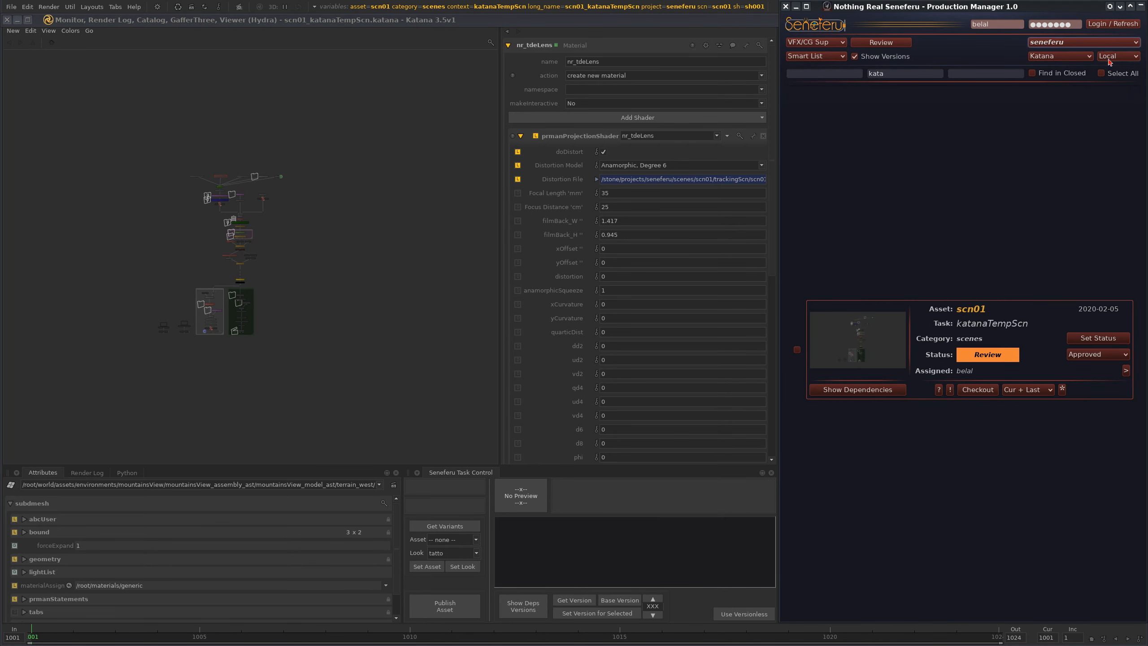
pyautogui.click(1106, 338)
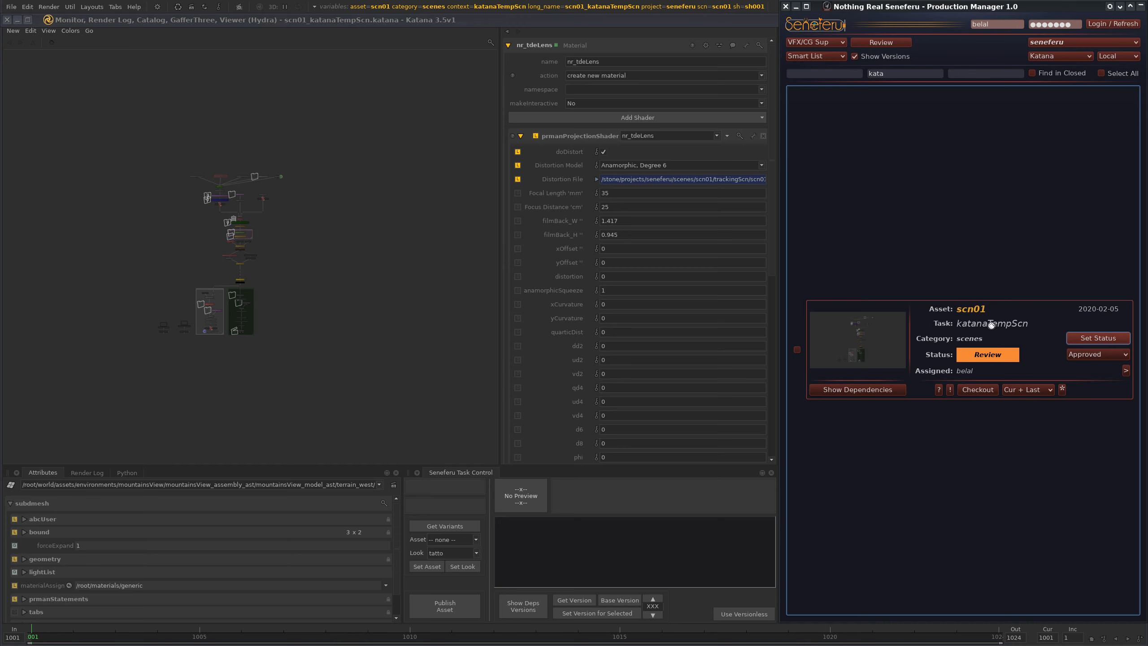
# Step: Clear the "kata" task filter and return the list to My Tasks
pyautogui.click(890, 73)
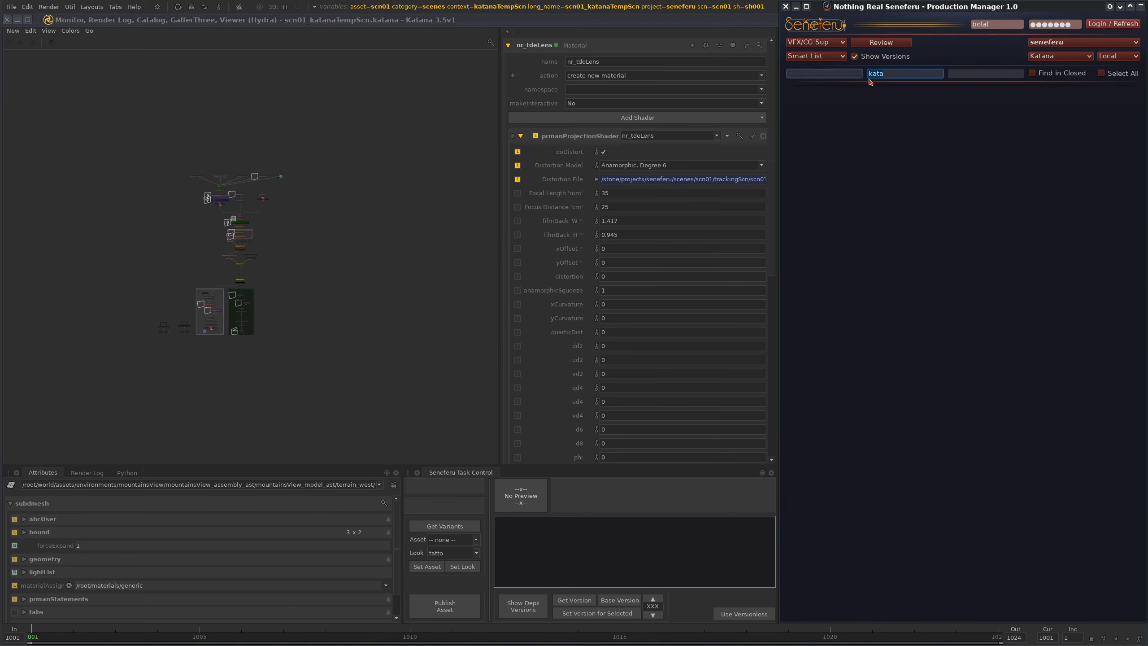
pyautogui.press('BackSpace')
pyautogui.click(835, 44)
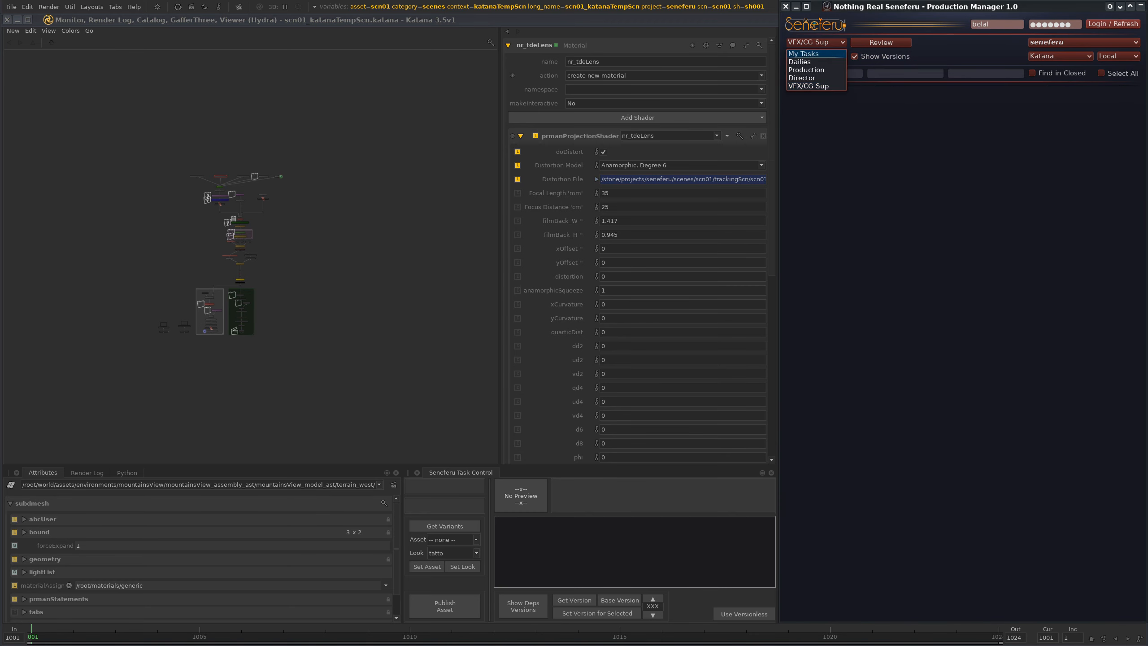
pyautogui.click(804, 53)
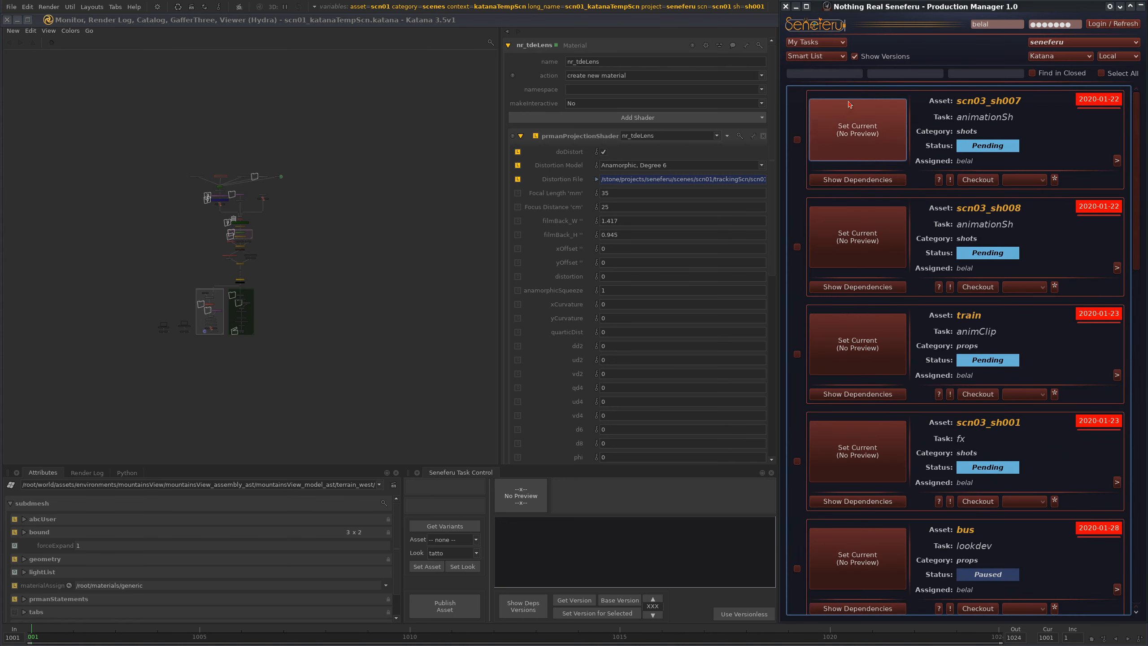
pyautogui.click(845, 69)
# Step: Start a new Katana scene and filter the Production Manager tasks by asset name "scn01_"
pyautogui.click(434, 279)
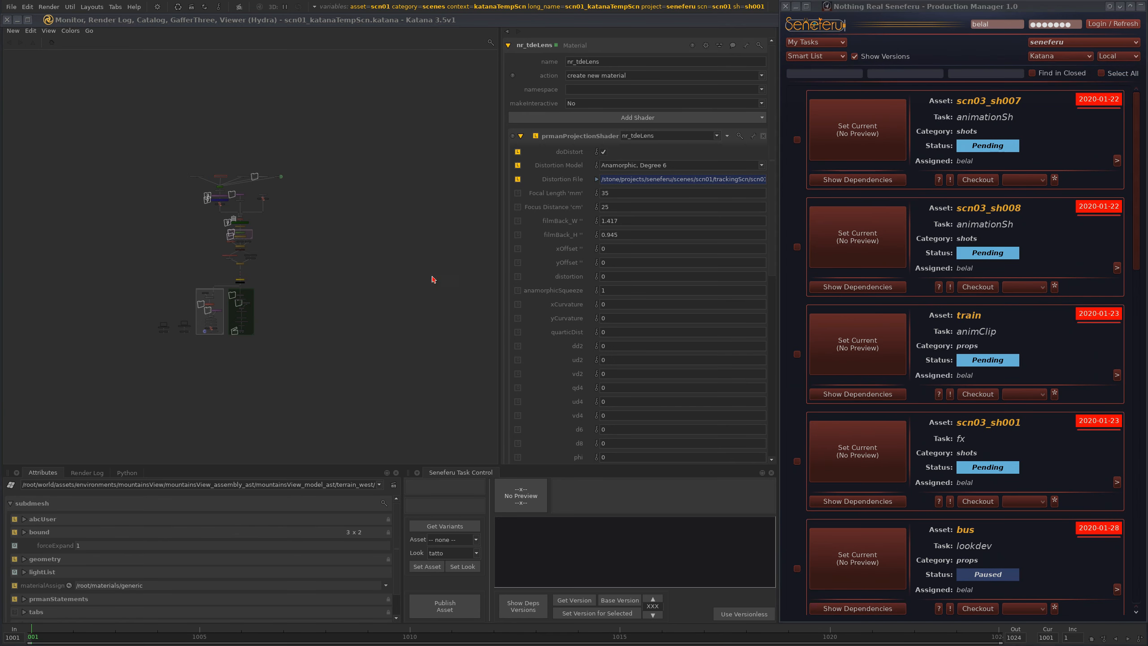
pyautogui.hotkey('ctrl', 'n')
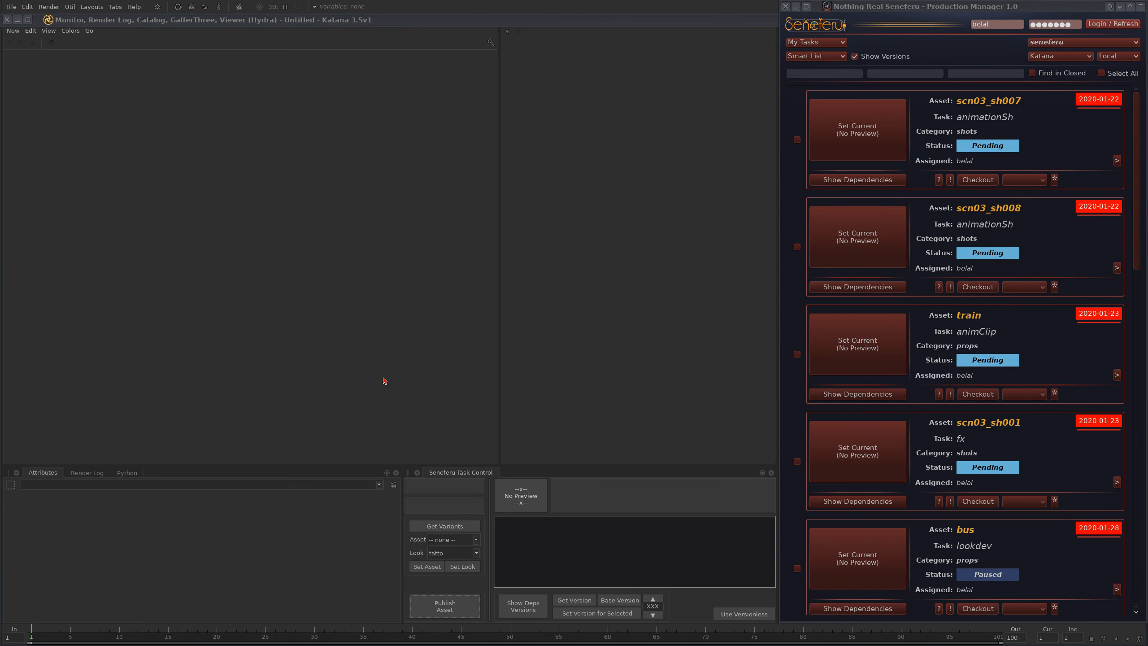
pyautogui.click(877, 274)
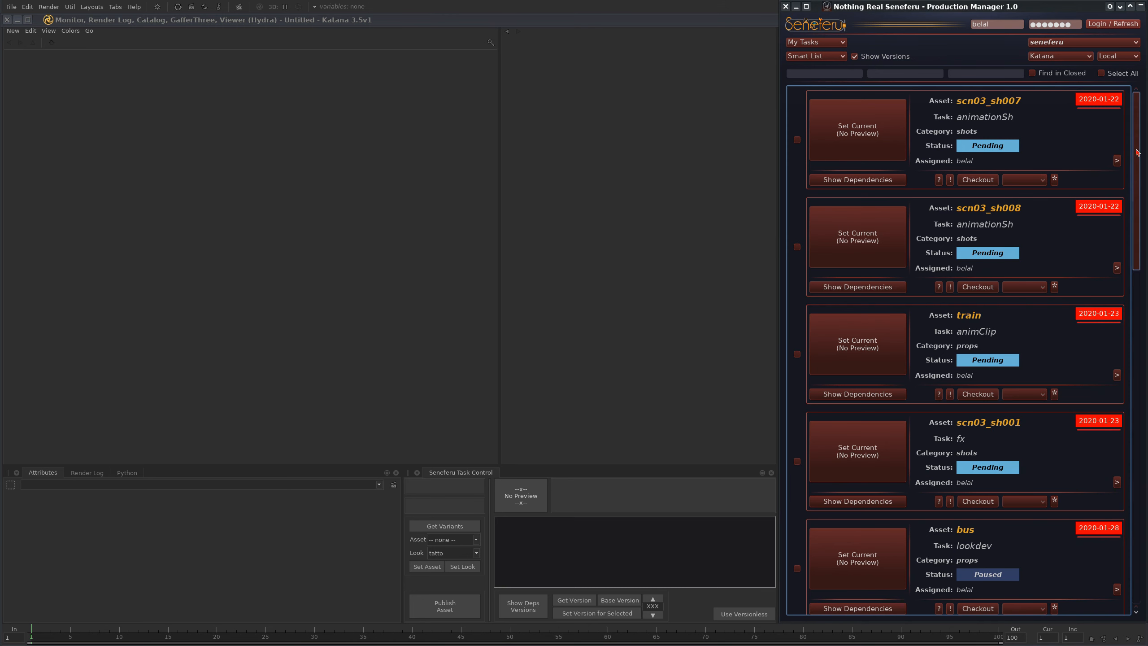
pyautogui.click(846, 73)
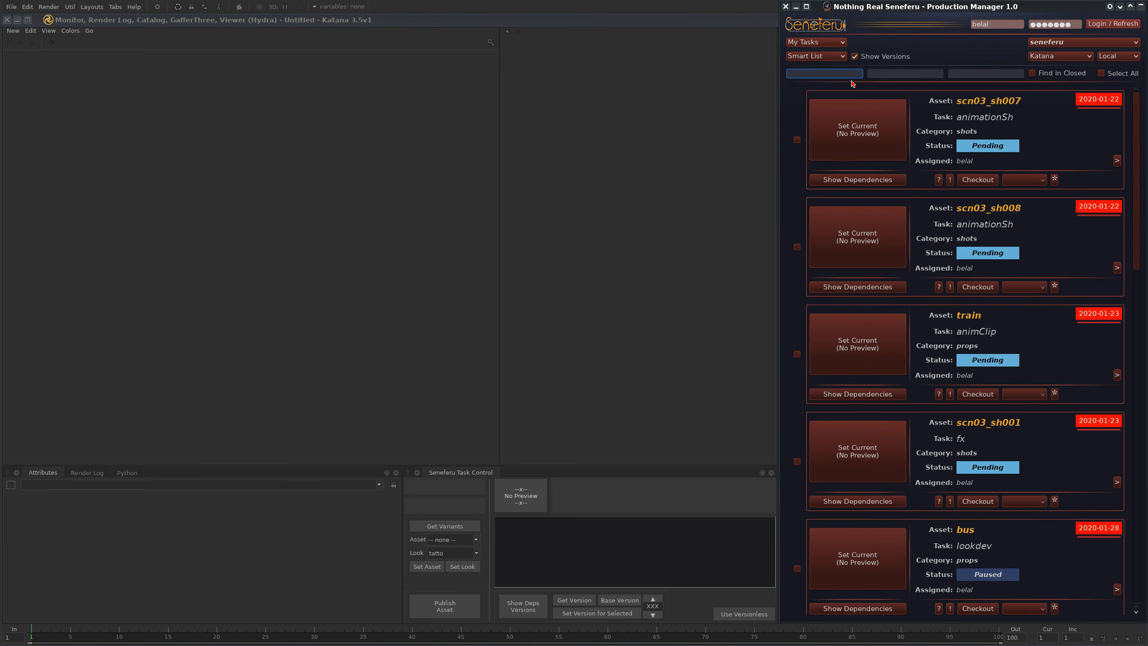
pyautogui.press('BackSpace')
pyautogui.write('scn01_')
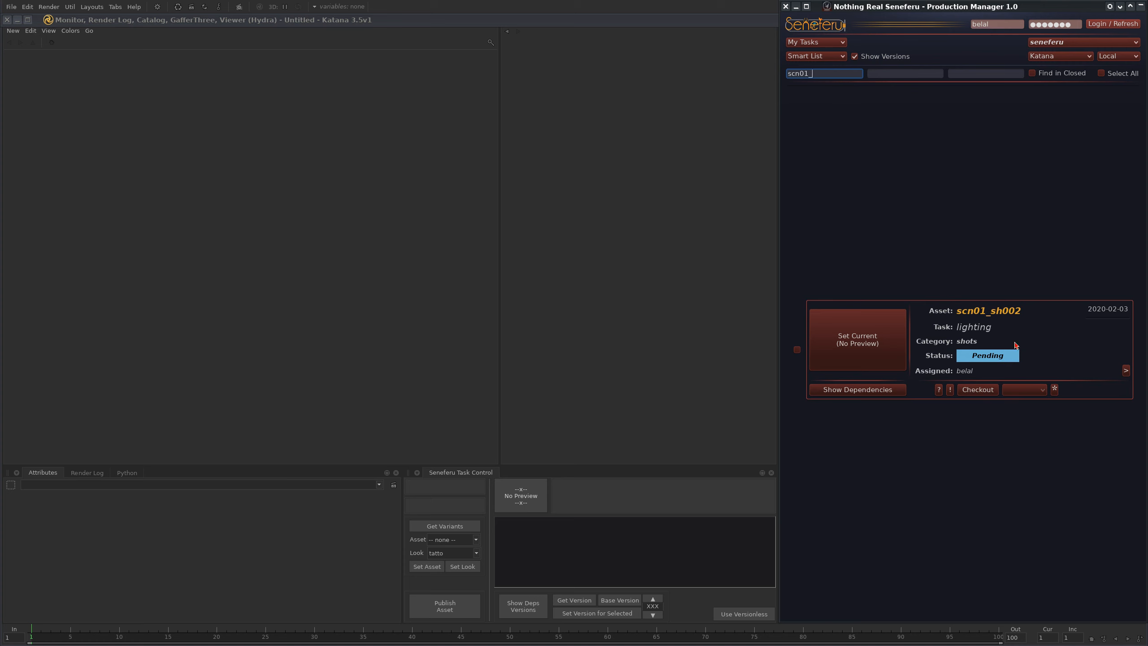
# Step: Make the scn01_sh002 lighting task current, set its status to In Progress, and look through its dependency tasks
pyautogui.click(1015, 344)
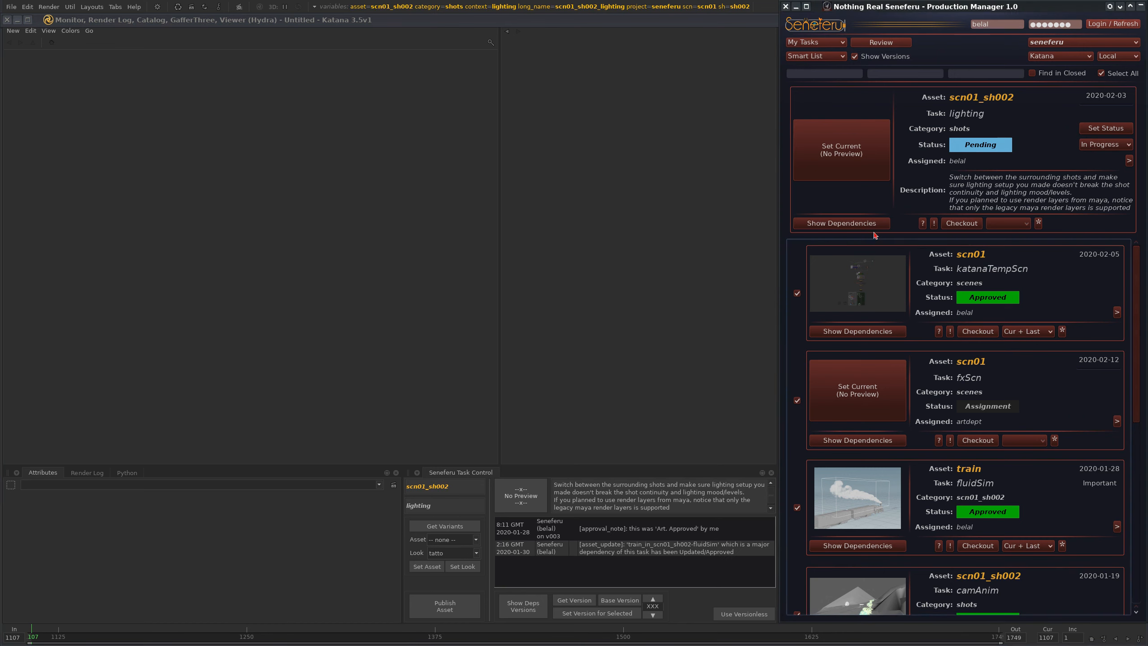
pyautogui.click(1108, 129)
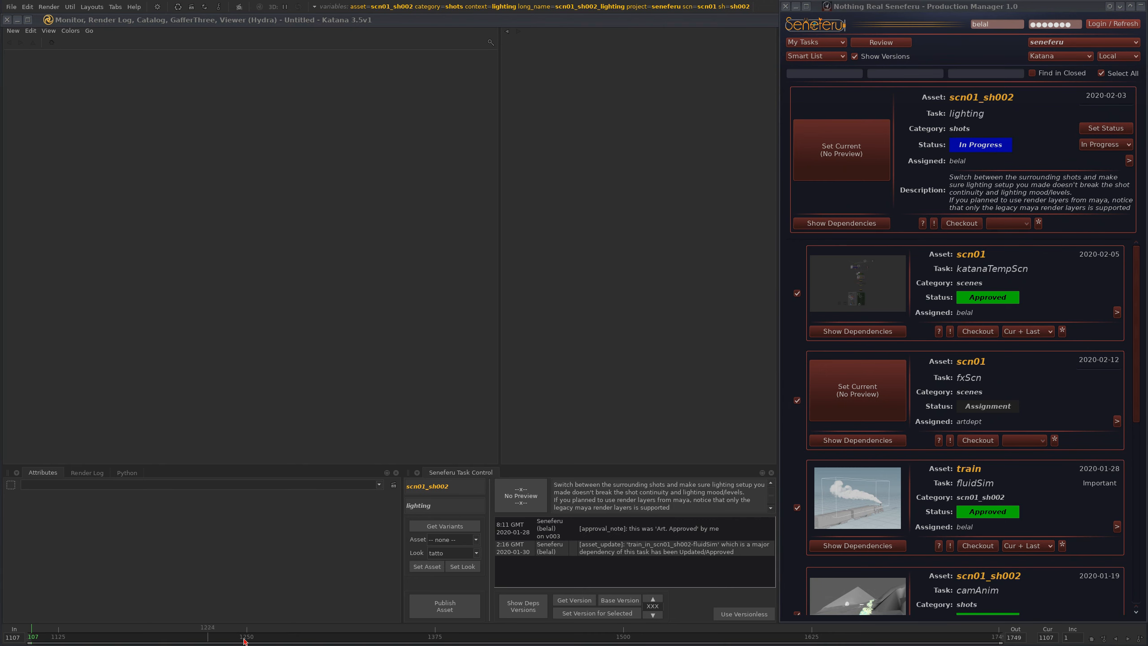
pyautogui.click(1083, 332)
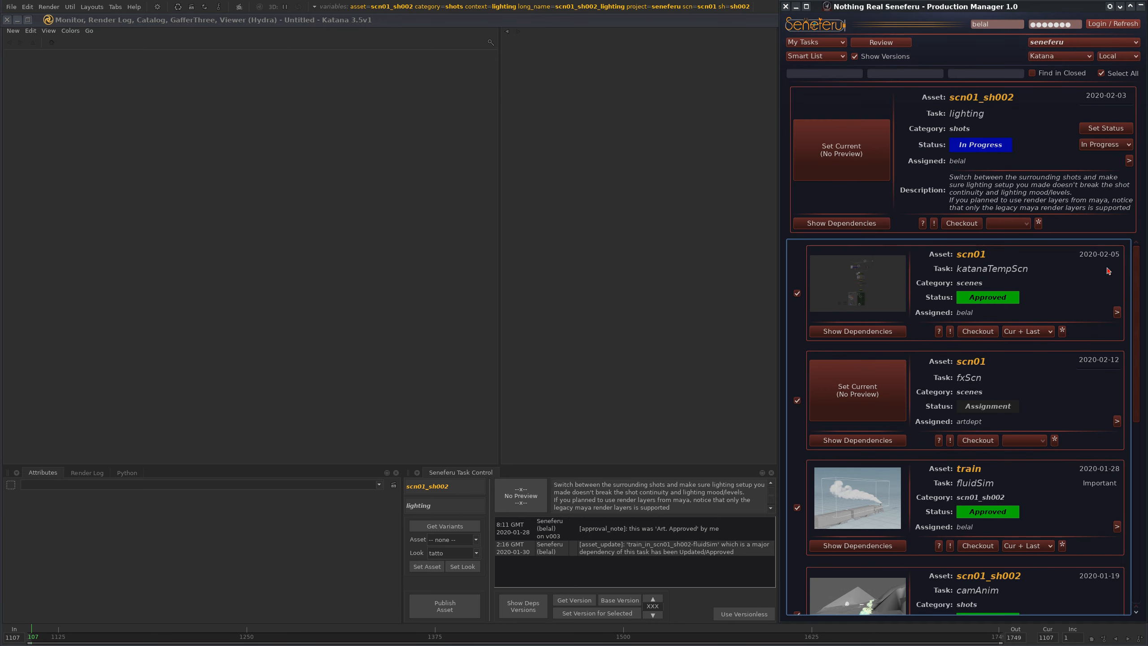
pyautogui.scroll(-5, 1117, 475)
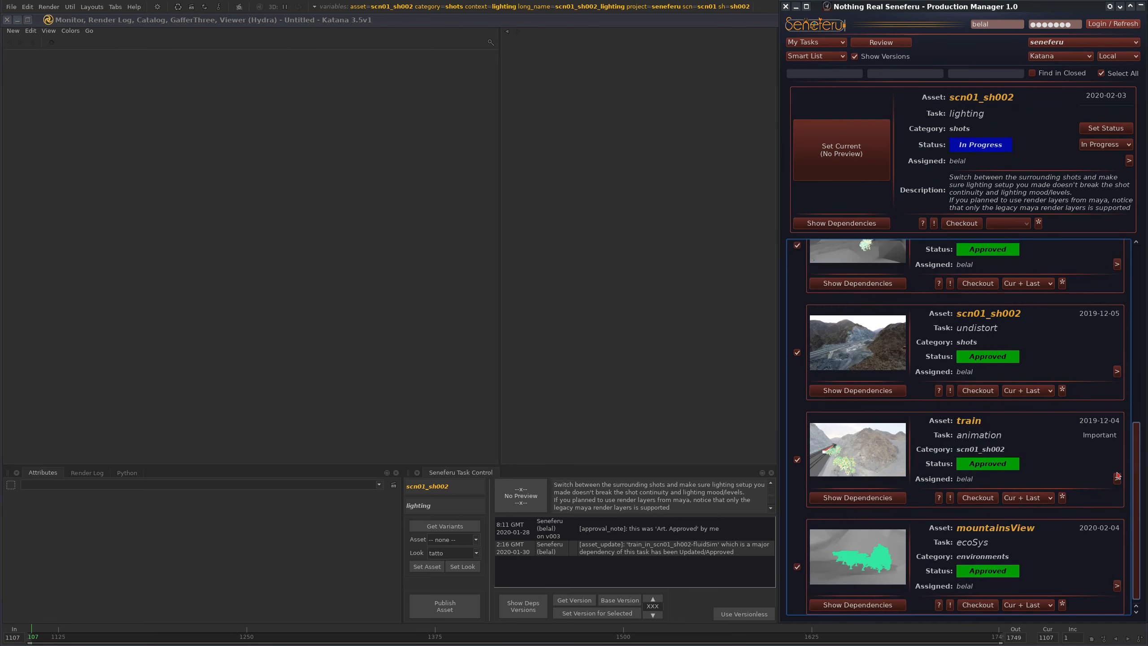
pyautogui.scroll(5, 1118, 475)
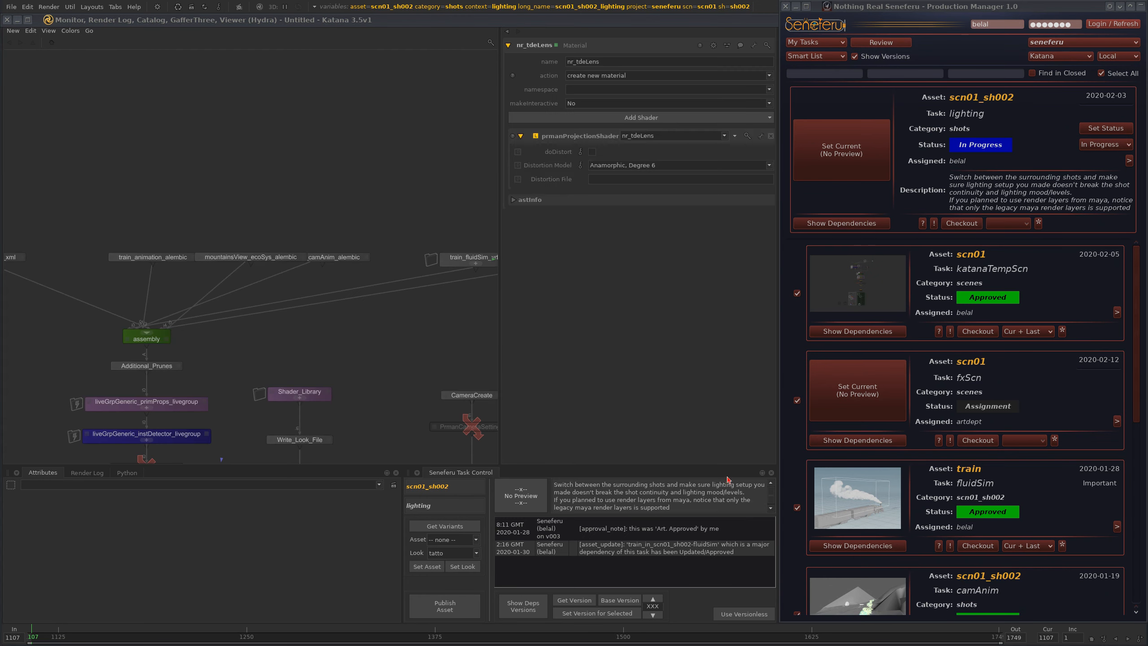
# Step: Minimize Production Manager and expand the whole scene graph hierarchy under root
pyautogui.click(1141, 6)
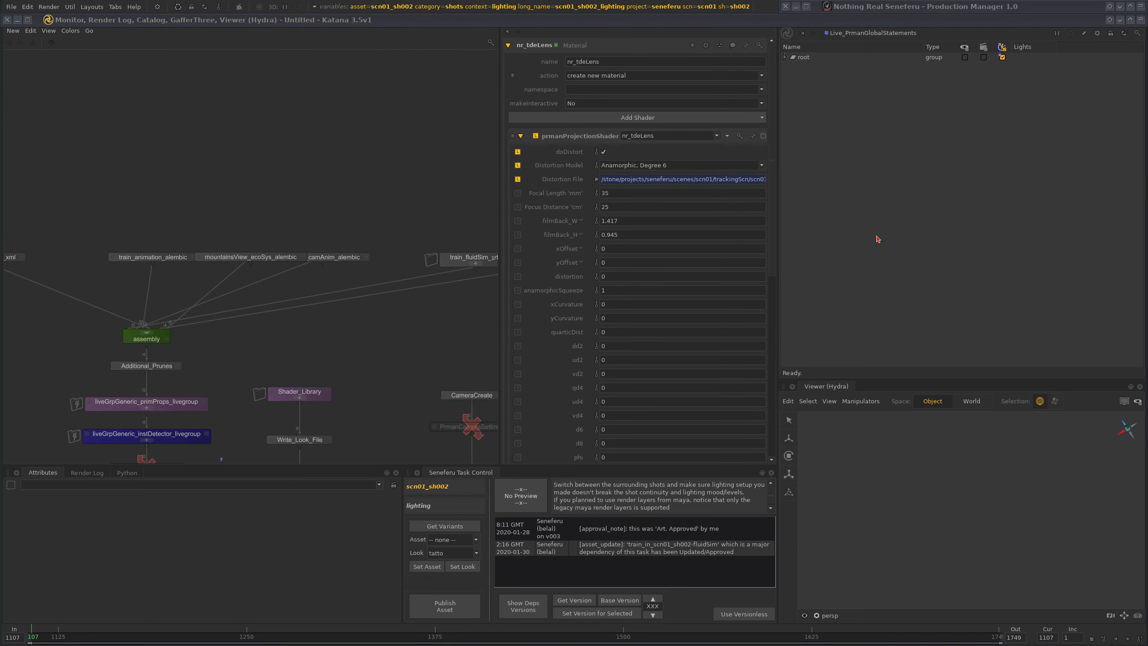
pyautogui.click(810, 61)
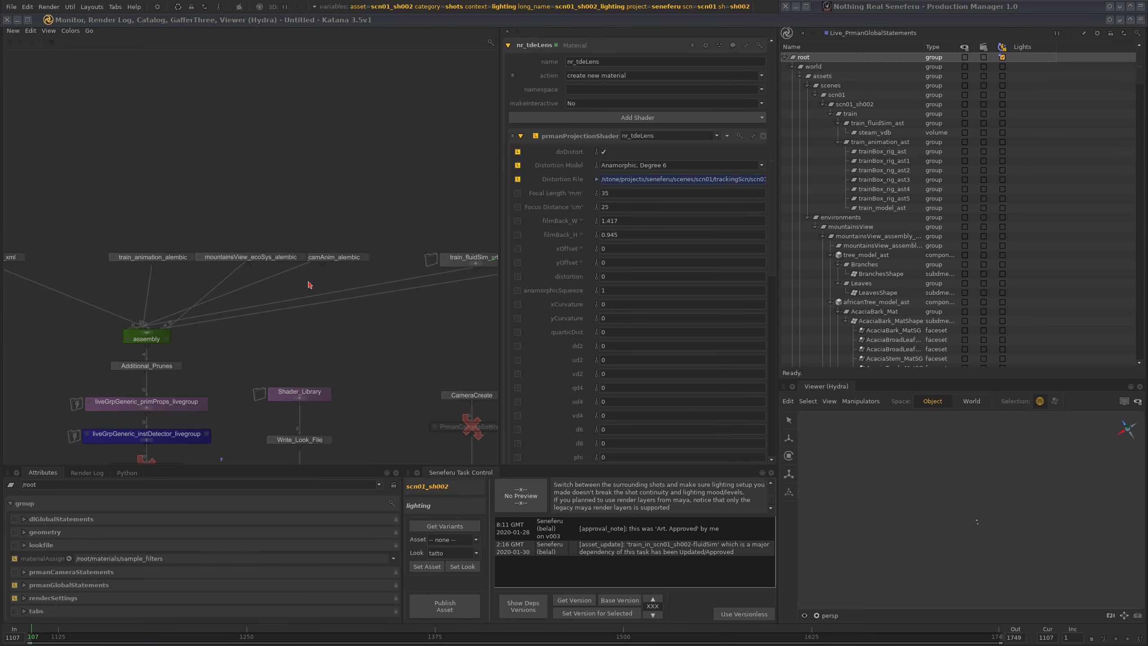
# Step: Spread out the input nodes by moving mountainsView_ecoSys_alembic and train_fluidSim_vdb above the row they share in the node graph
pyautogui.moveTo(280, 257); pyautogui.dragTo(400, 203)
pyautogui.moveTo(489, 324); pyautogui.dragTo(299, 290, button='middle')
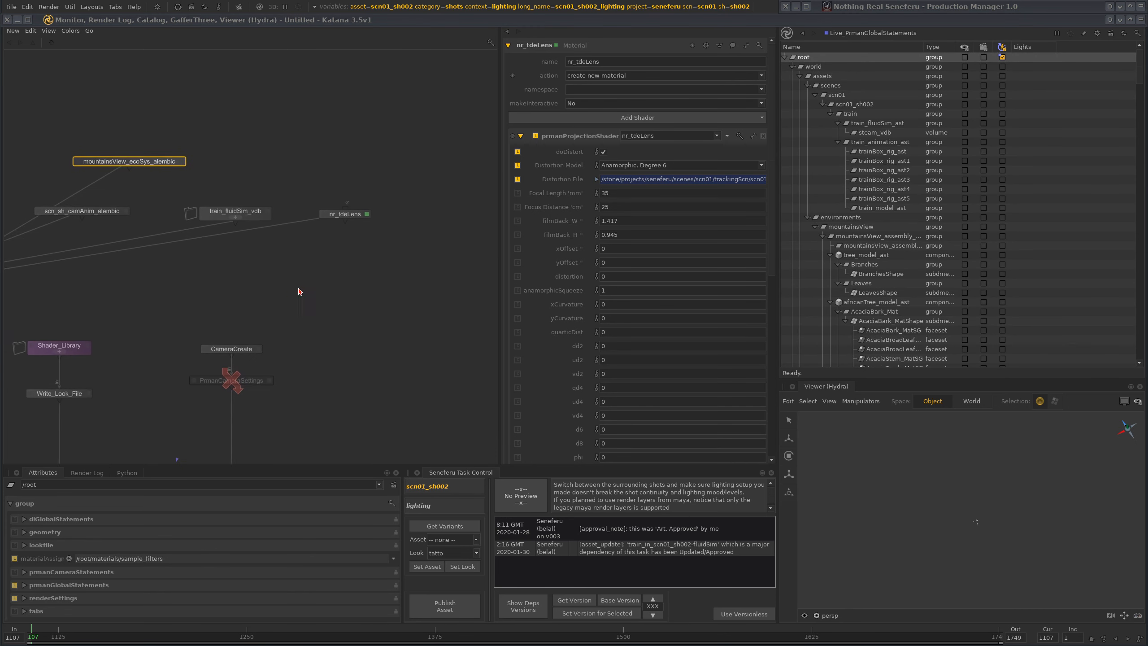
pyautogui.scroll(5, 344, 260)
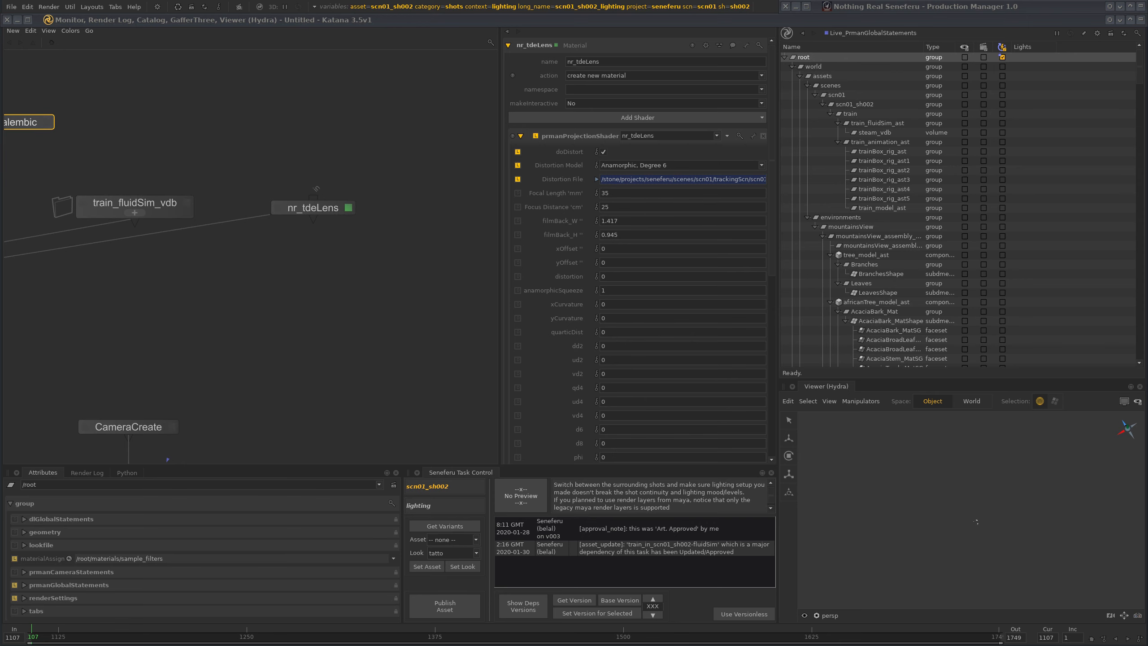
pyautogui.scroll(8, 386, 220)
pyautogui.scroll(-8, 386, 220)
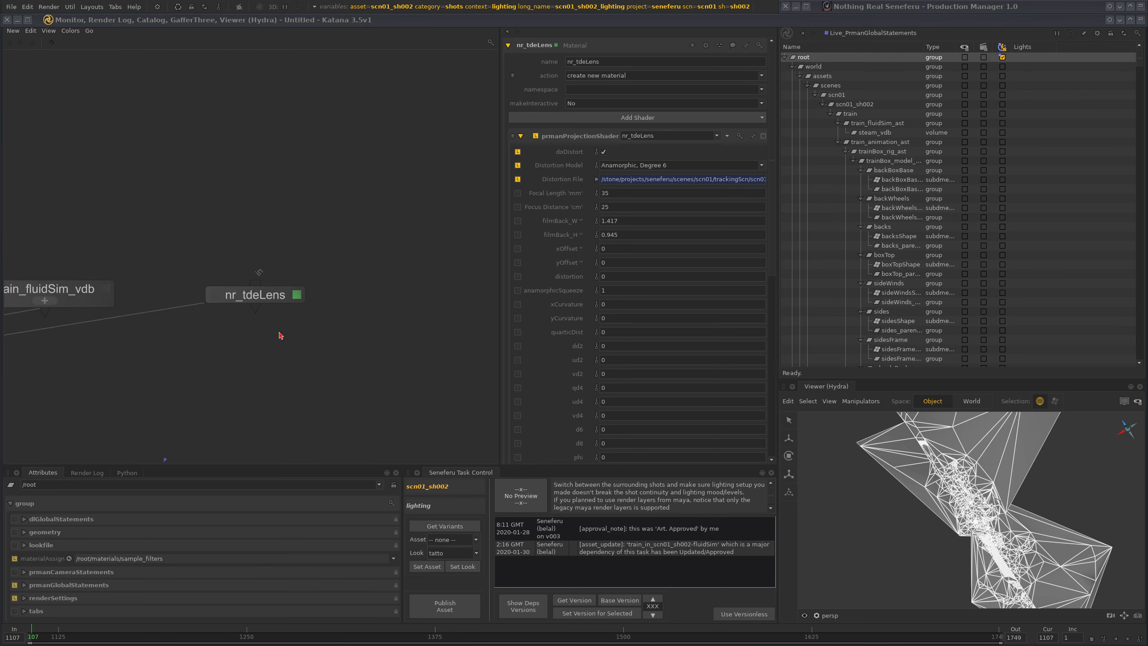
pyautogui.moveTo(281, 336); pyautogui.dragTo(337, 279, button='middle')
pyautogui.scroll(-3, 337, 279)
pyautogui.moveTo(251, 285); pyautogui.dragTo(379, 320, button='middle')
pyautogui.moveTo(339, 277); pyautogui.dragTo(381, 323, button='middle')
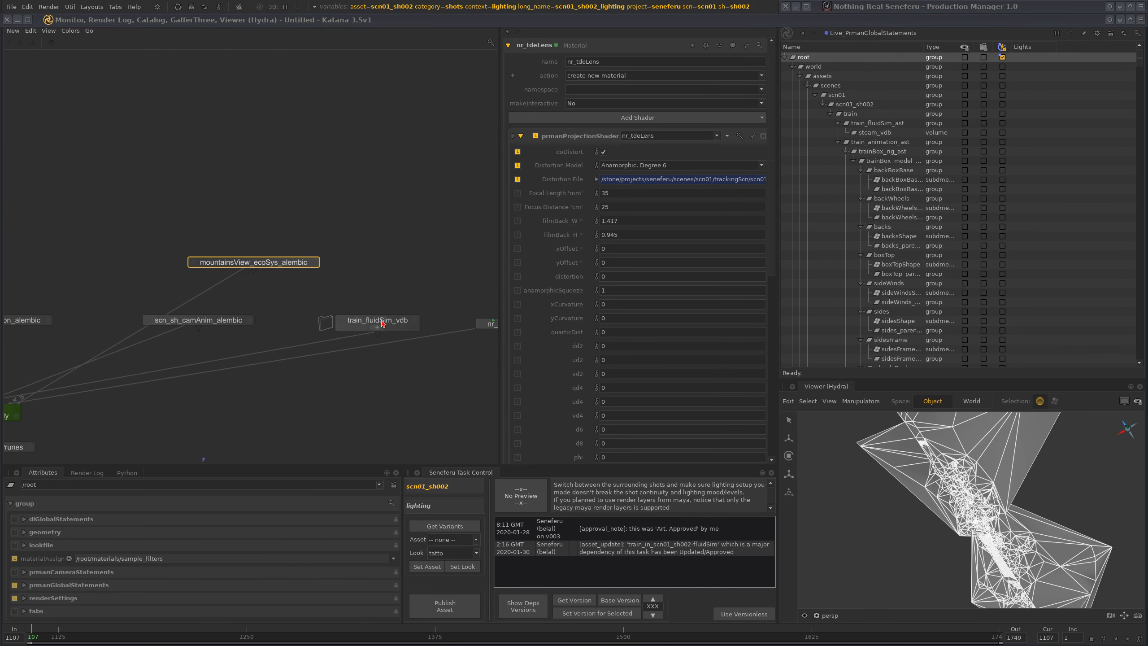
pyautogui.click(381, 324)
pyautogui.moveTo(399, 293); pyautogui.dragTo(398, 287)
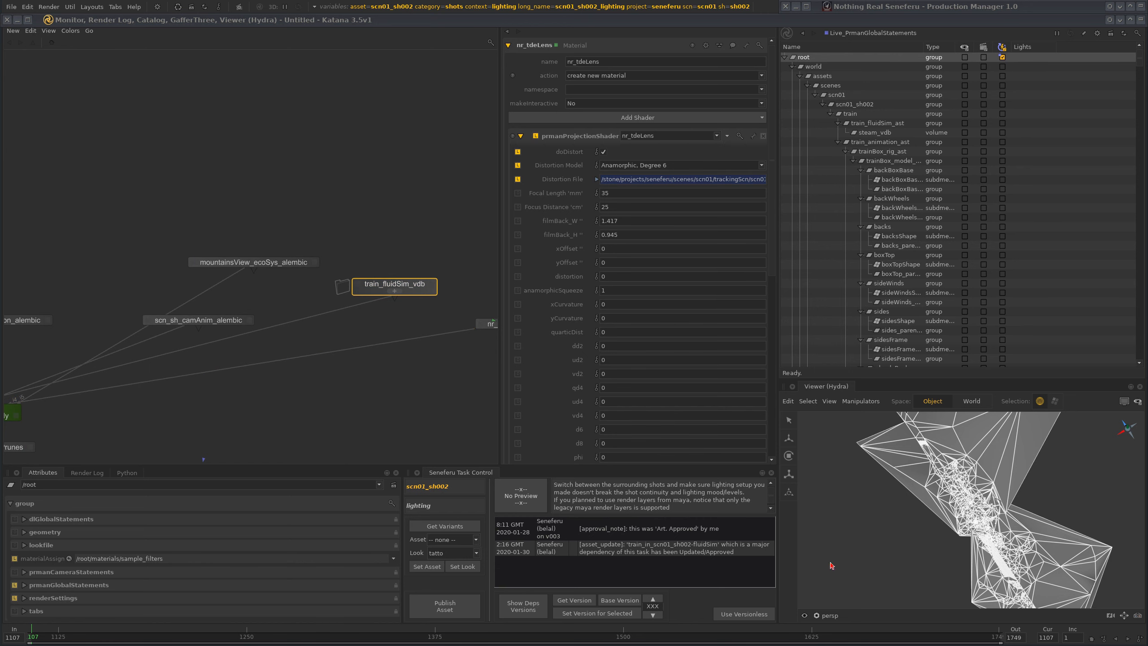
# Step: Look through the scn01_sh002 shot camera, Camera1, in the Hydra viewer
pyautogui.click(829, 616)
pyautogui.click(836, 645)
pyautogui.click(871, 446)
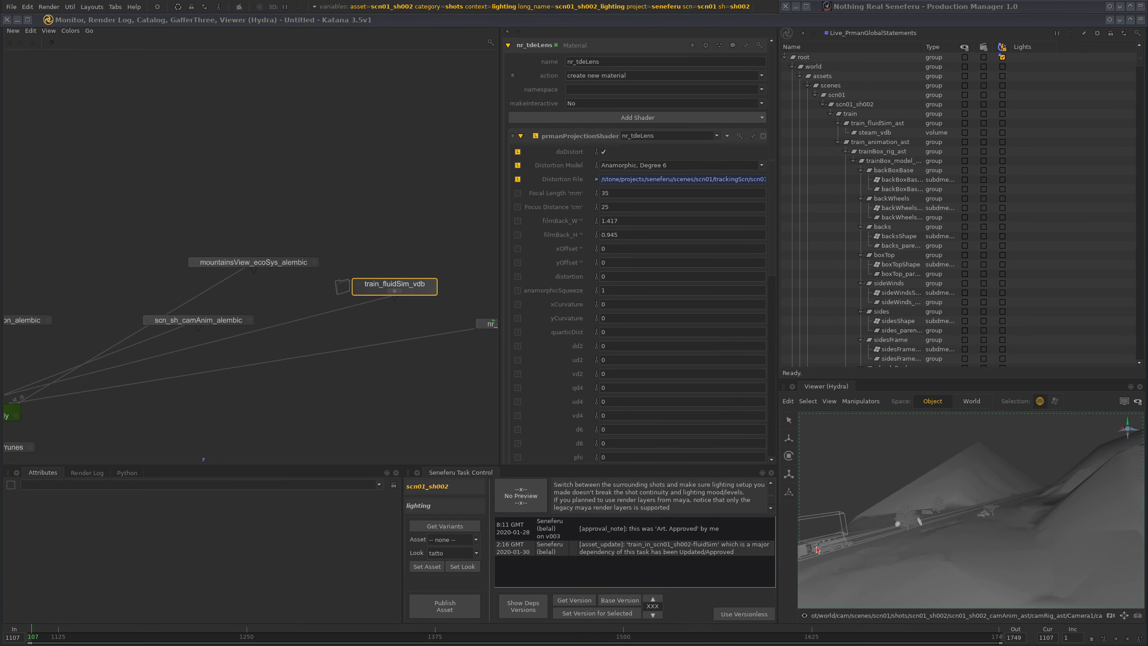
# Step: Preview the shot at several frames, stop at frame 1282, and select the train's steam volume in the viewer
pyautogui.click(311, 633)
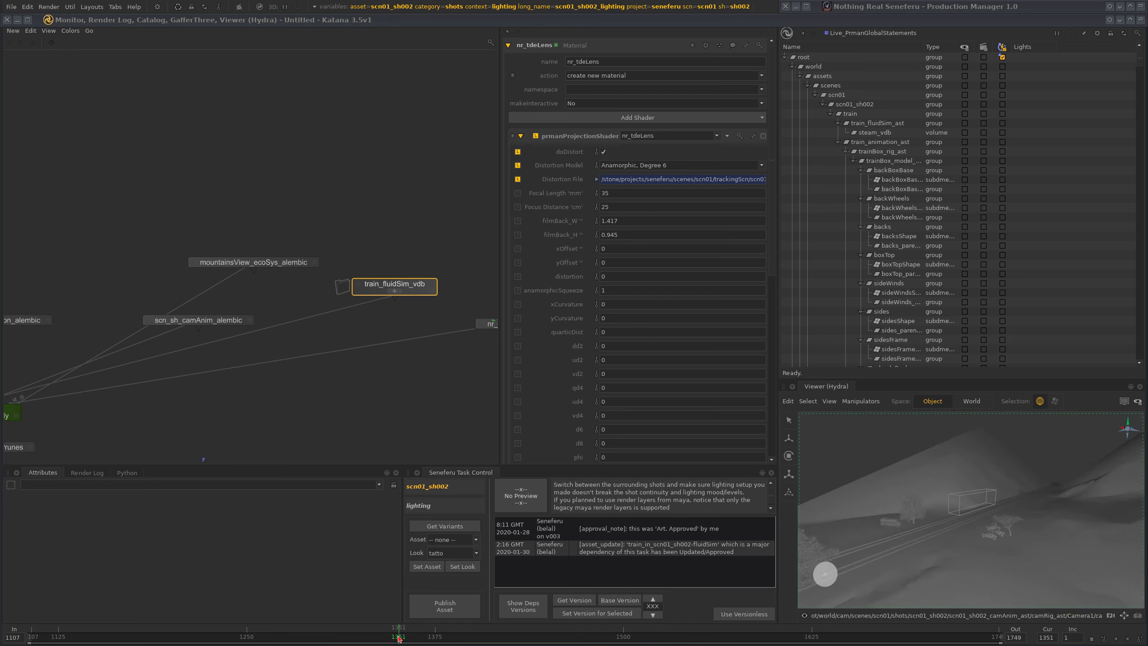
pyautogui.click(328, 636)
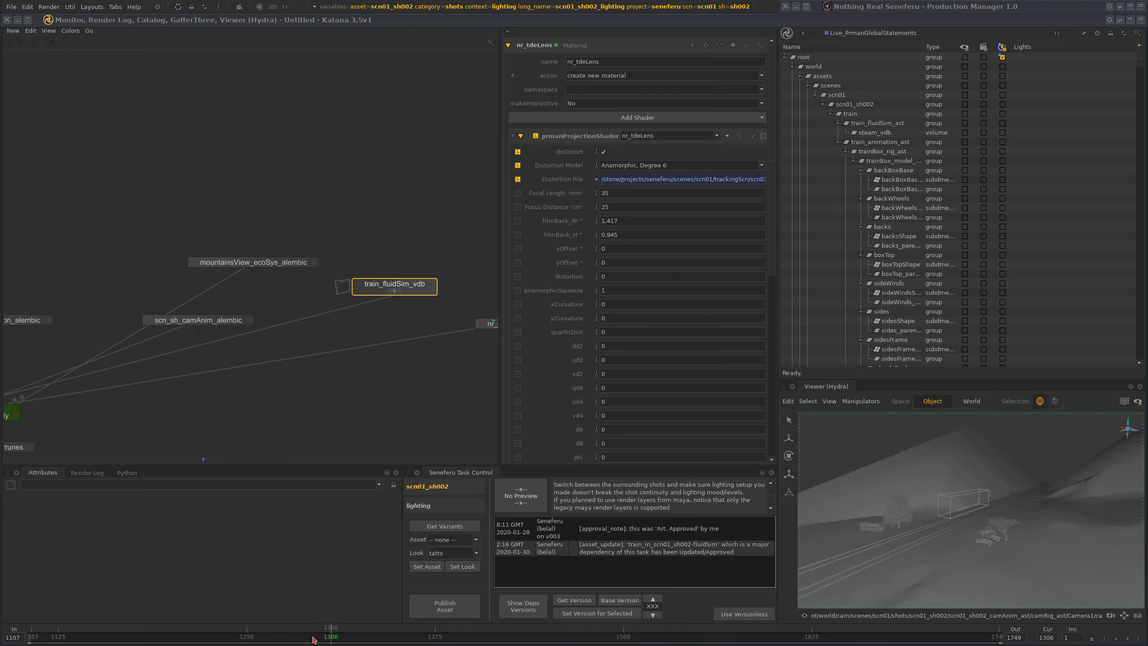
pyautogui.click(310, 635)
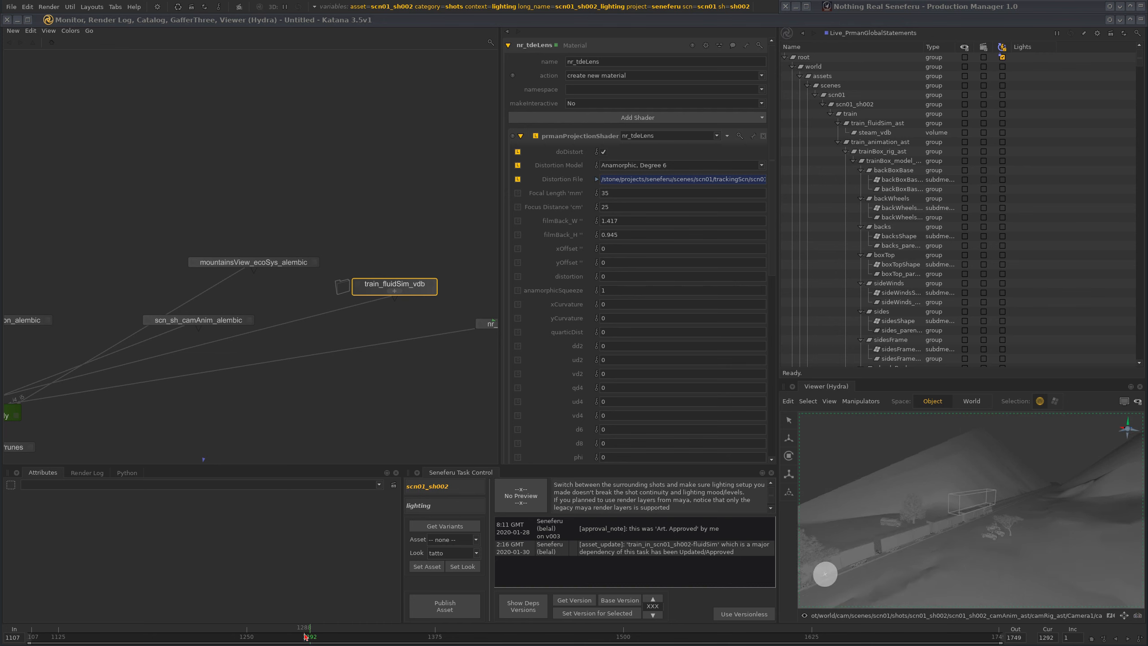
pyautogui.click(295, 634)
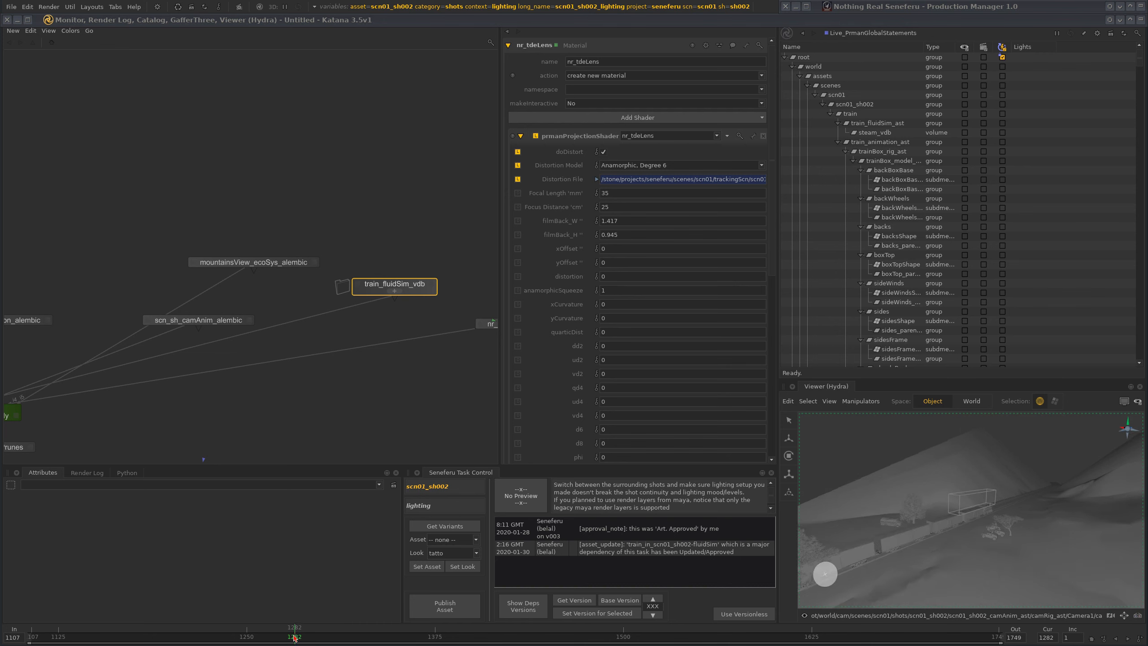
pyautogui.click(980, 492)
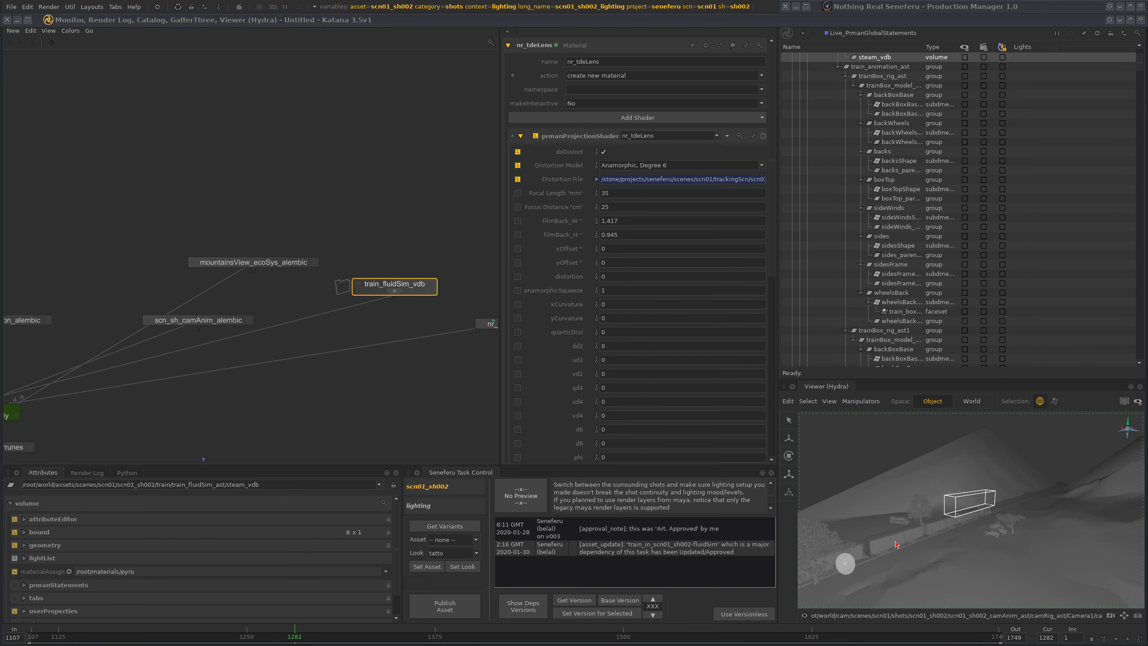
# Step: Show the parameters of mountainsView_ecoSys_alembic and select its location in the scene graph
pyautogui.moveTo(296, 276); pyautogui.dragTo(358, 278, button='middle')
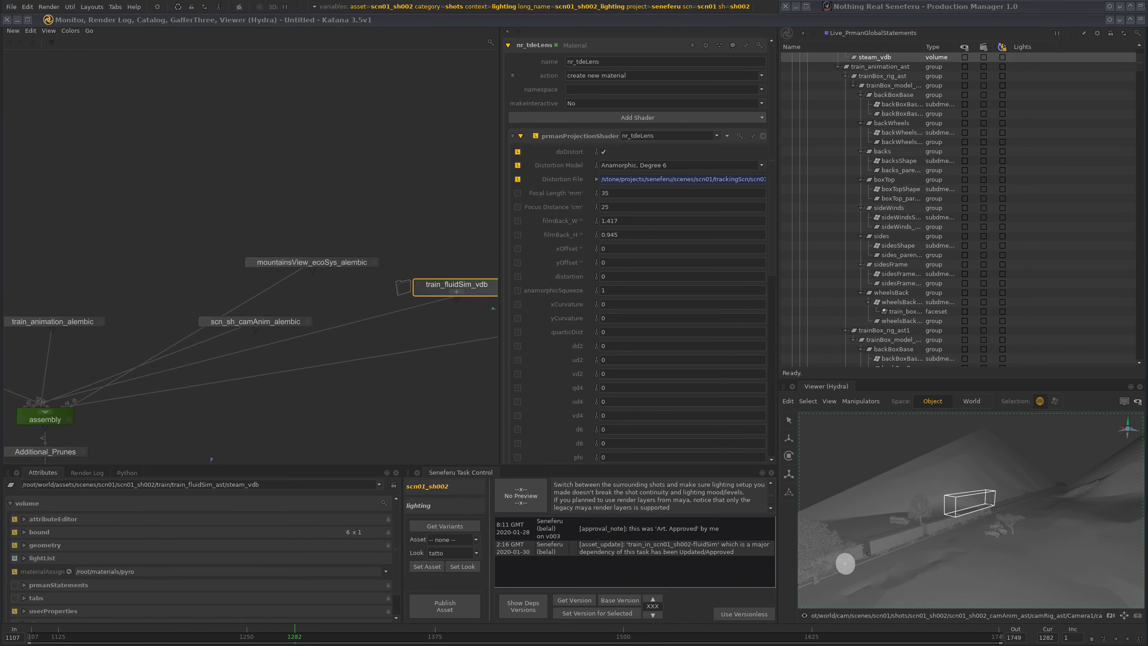
pyautogui.scroll(3, 360, 263)
pyautogui.click(389, 262)
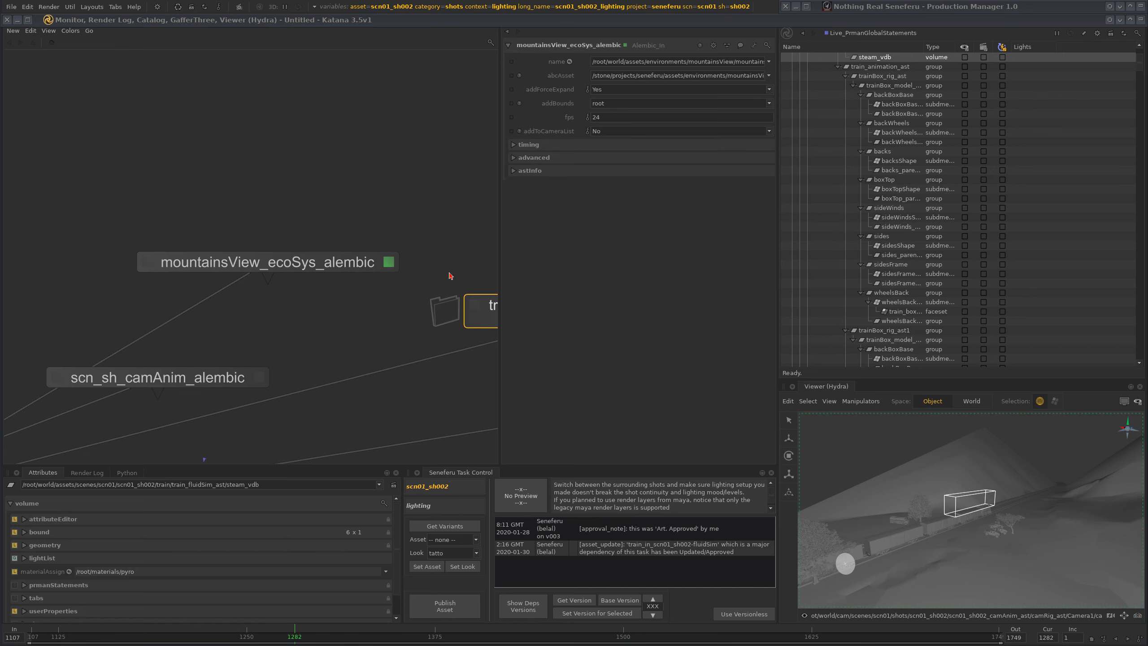
pyautogui.click(769, 63)
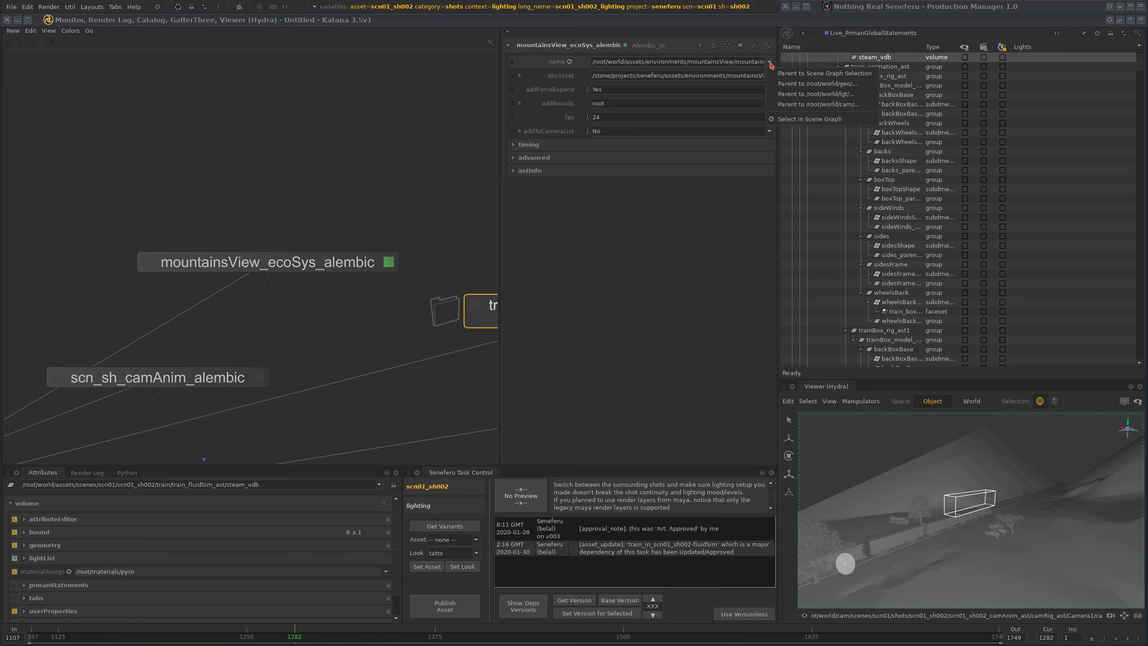
pyautogui.click(791, 119)
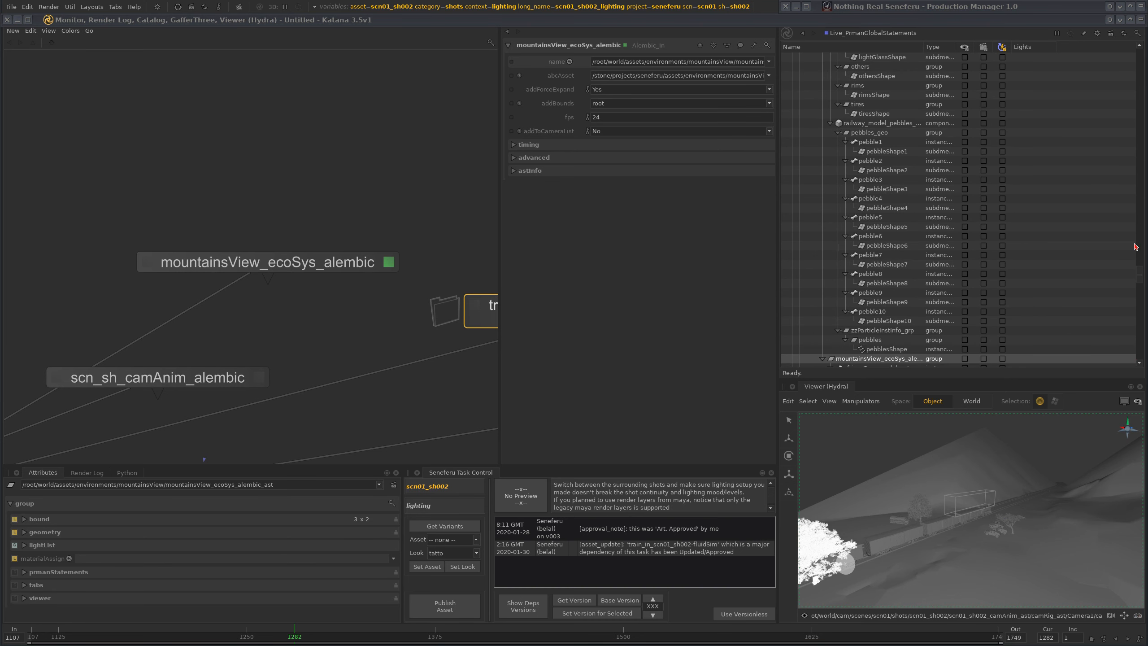
# Step: Collapse africanTree_model_ast and tree_model_ast under the ecoSys location, and select the treesShape instance array
pyautogui.moveTo(1142, 275); pyautogui.dragTo(1147, 292)
pyautogui.scroll(-3, 905, 145)
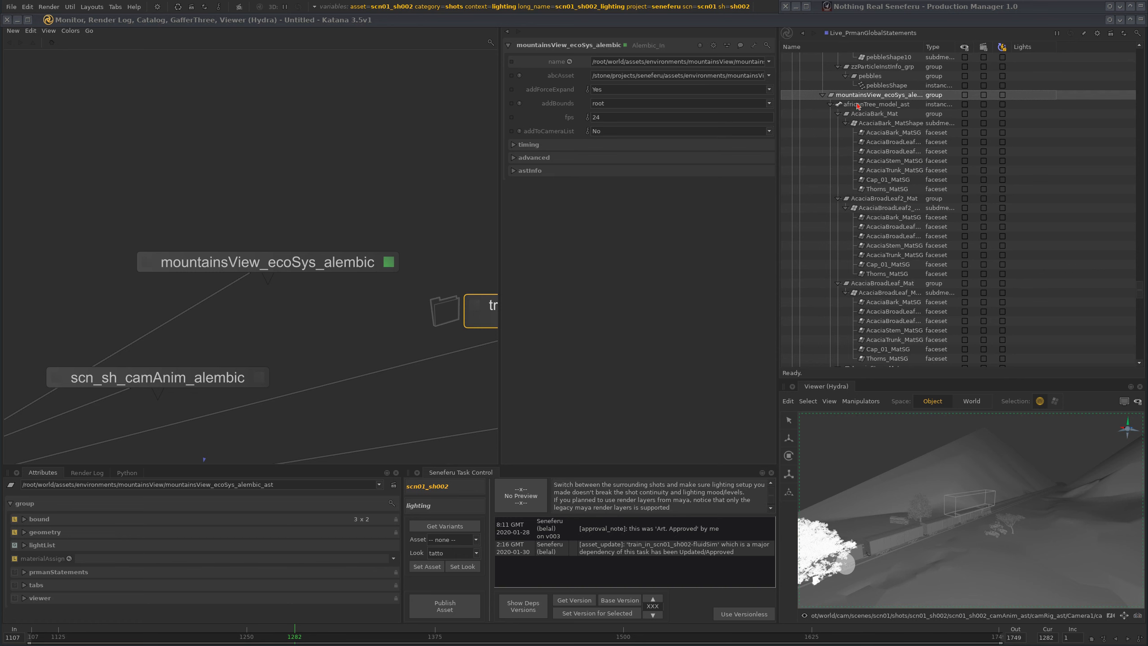
pyautogui.click(857, 105)
pyautogui.click(830, 105)
pyautogui.click(831, 114)
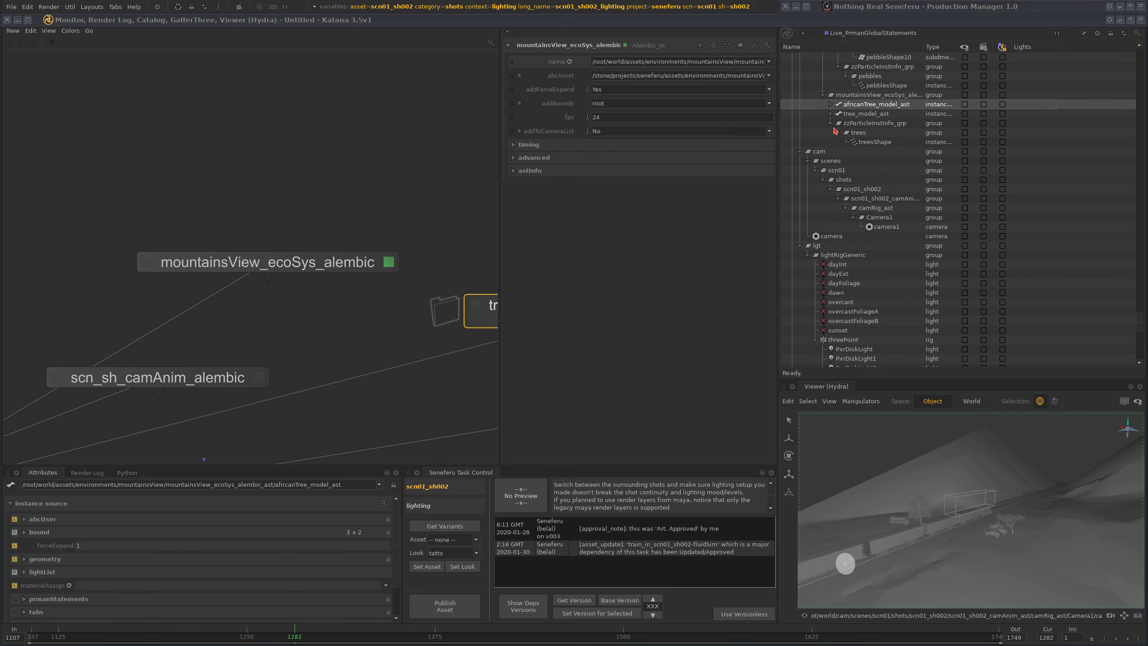
pyautogui.click(868, 145)
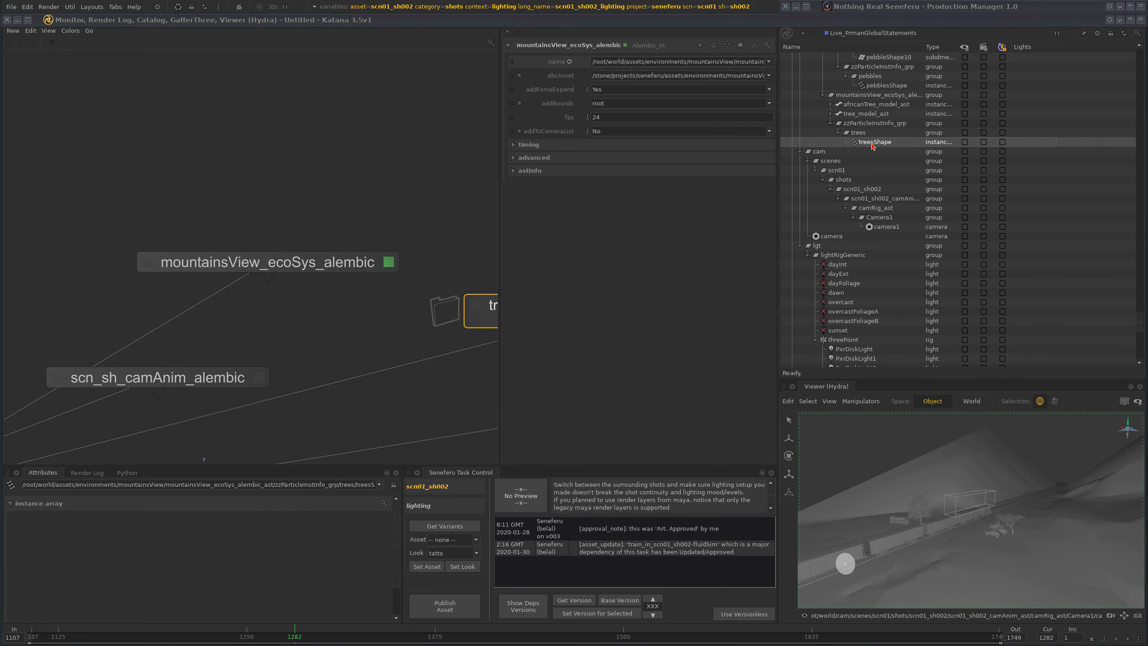
# Step: Expand the tree_model_ast and africanTree_model_ast instance sources in the scene graph to display them in the viewer
pyautogui.click(867, 114)
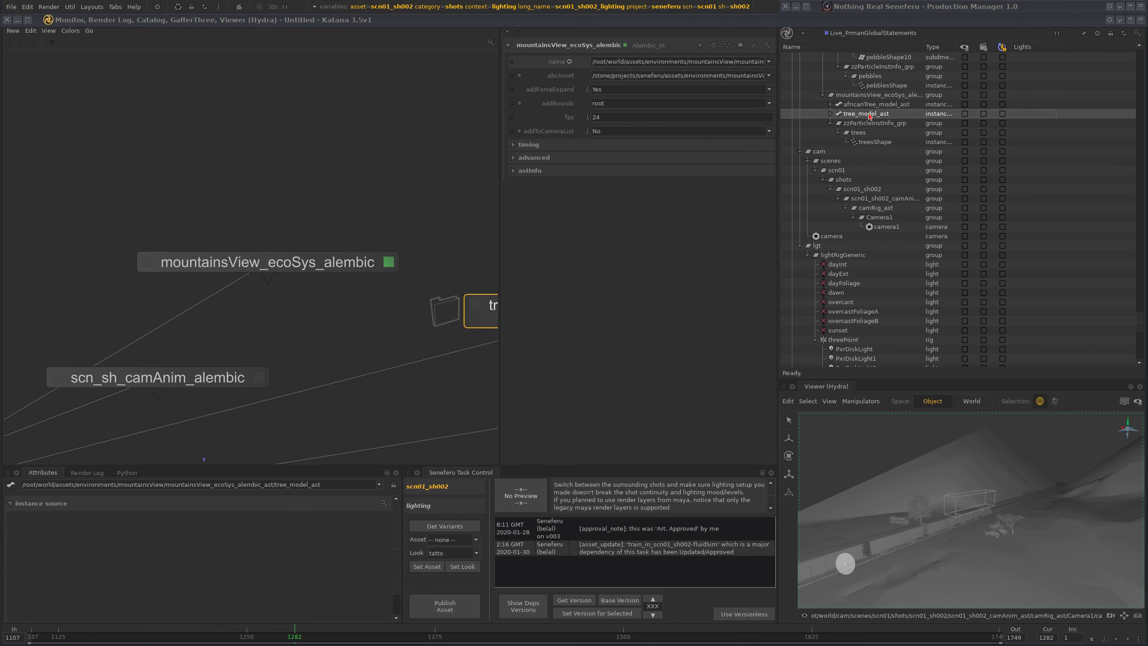
pyautogui.rightClick(877, 114)
pyautogui.click(895, 120)
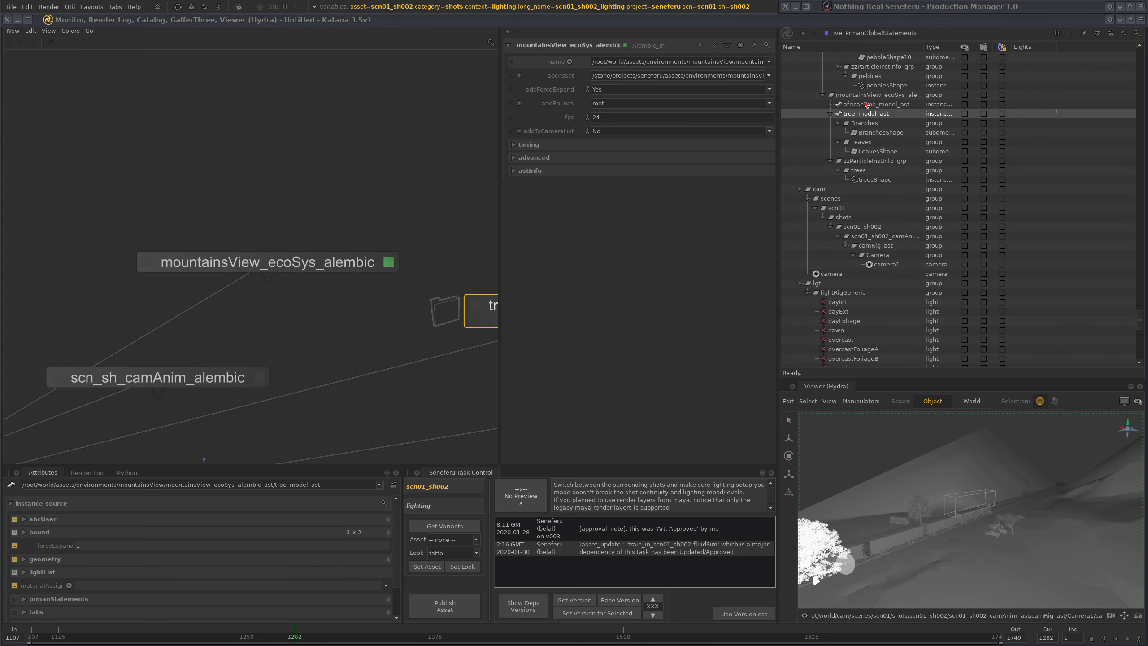
pyautogui.rightClick(865, 104)
pyautogui.click(878, 108)
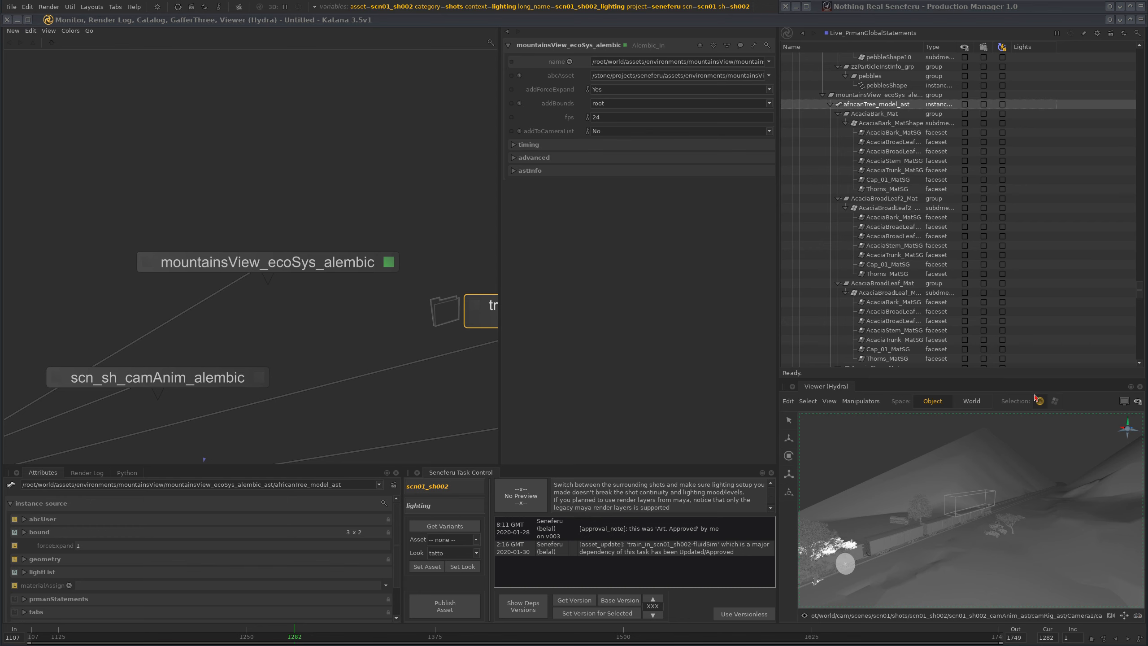
# Step: Select treesShape in the scene graph and widen the Type column to read the full location types
pyautogui.moveTo(1142, 291); pyautogui.dragTo(1146, 325)
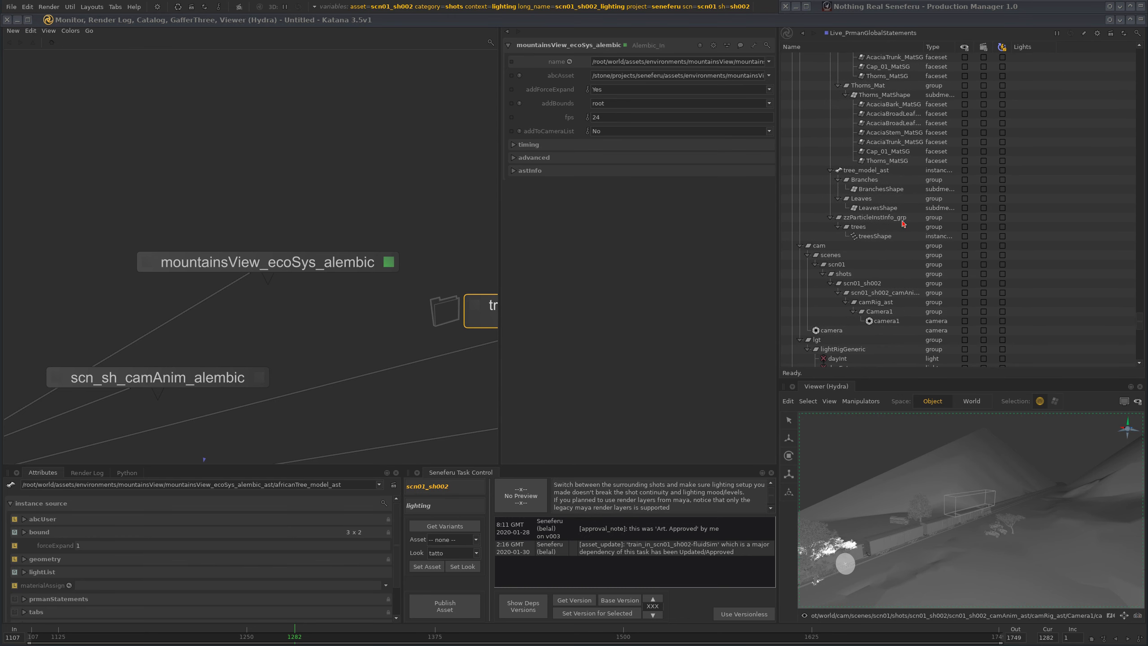
pyautogui.click(886, 240)
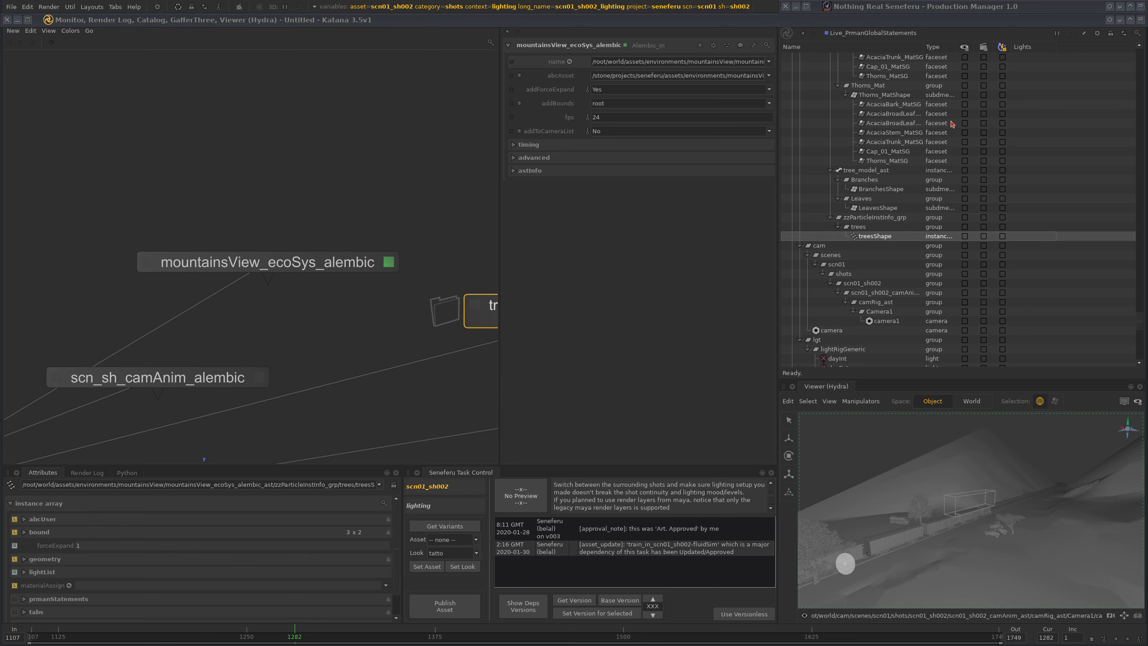
pyautogui.moveTo(954, 50); pyautogui.dragTo(986, 51)
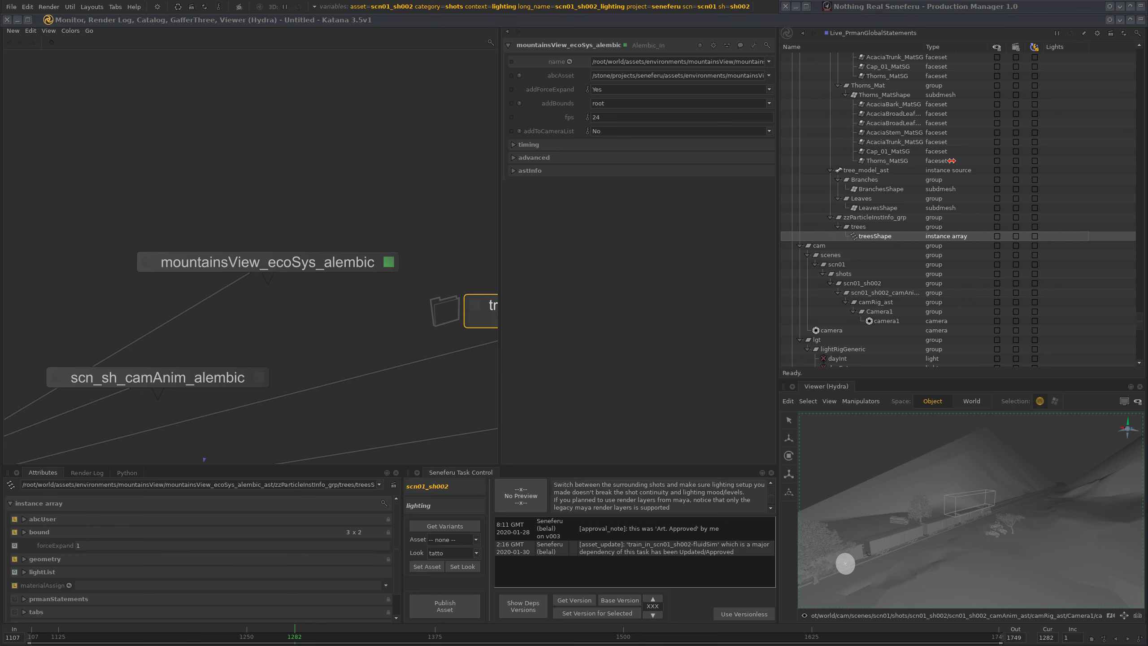
# Step: Show the parameters of the mountainsView_assembly_xml node that feeds the assembly
pyautogui.scroll(-5, 381, 338)
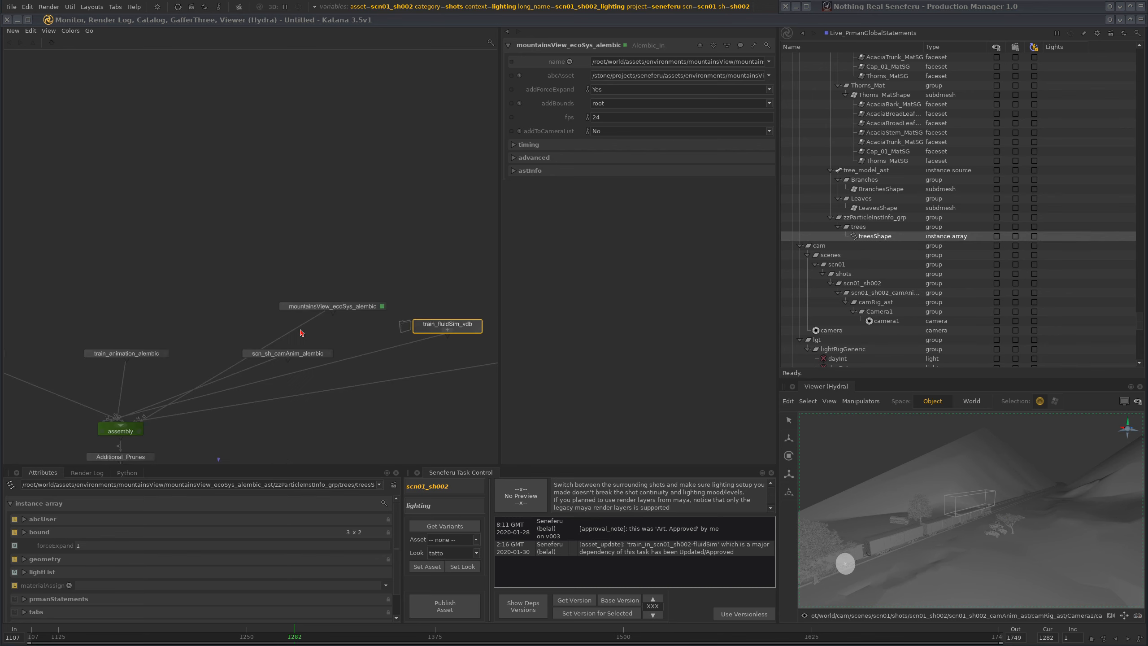
pyautogui.moveTo(231, 346); pyautogui.dragTo(359, 354, button='middle')
pyautogui.scroll(4, 268, 344)
pyautogui.moveTo(72, 457); pyautogui.dragTo(289, 341, button='middle')
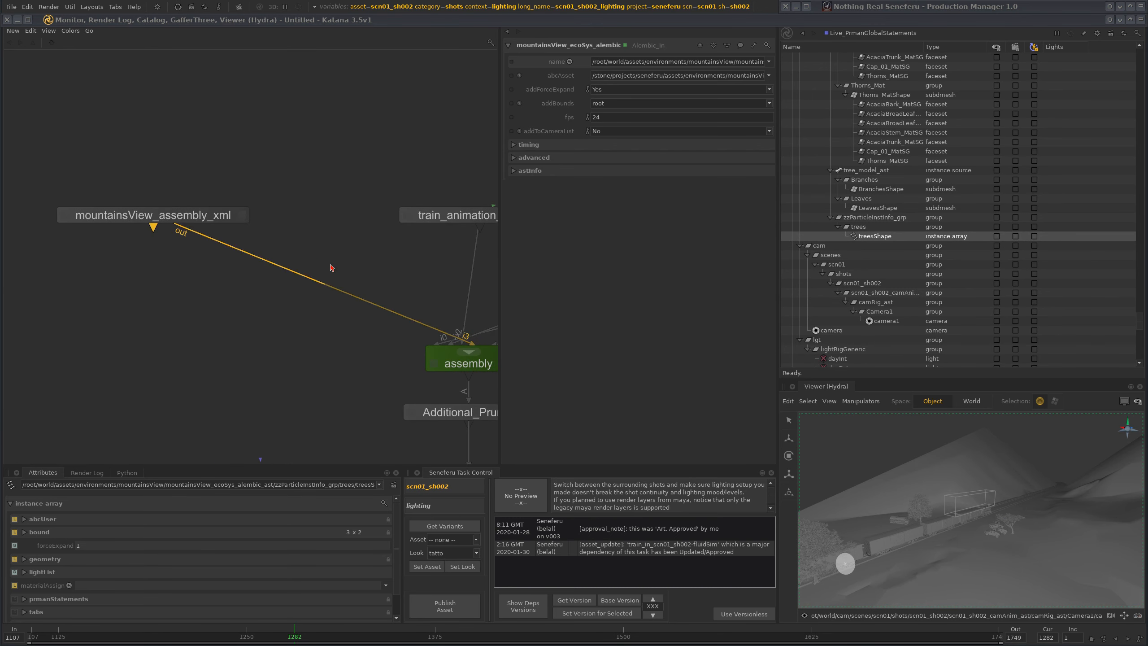
pyautogui.moveTo(241, 226); pyautogui.dragTo(241, 304, button='middle')
pyautogui.click(242, 294)
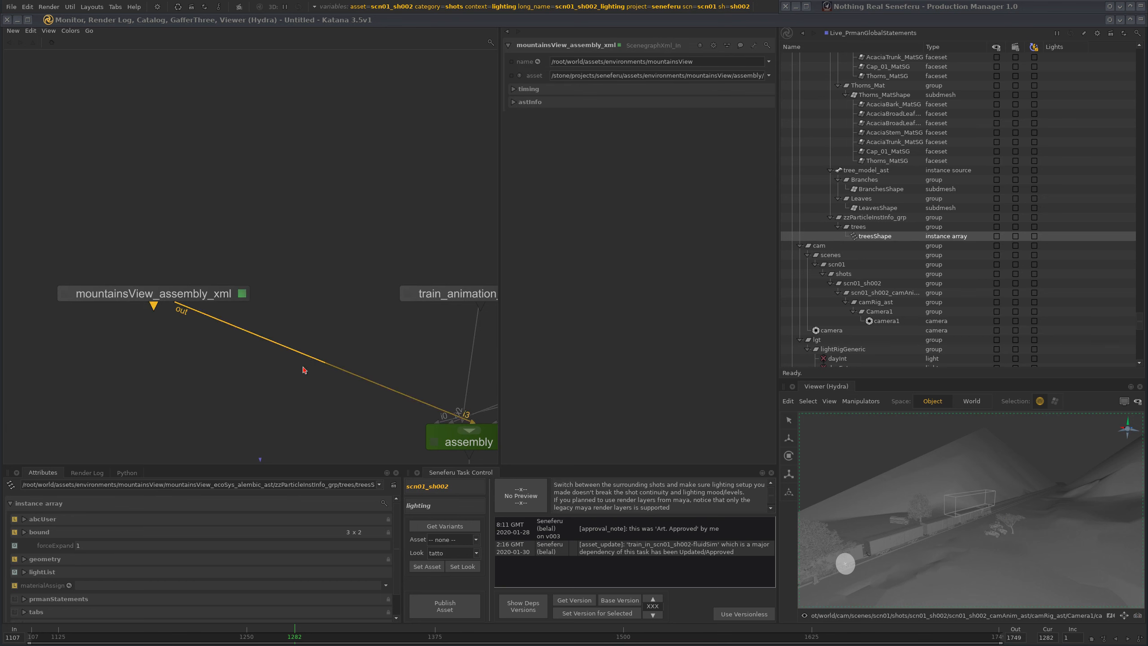
# Step: Select the mountainsView assembly's location in the scene graph and widen the Name column to read the full location names
pyautogui.click(769, 75)
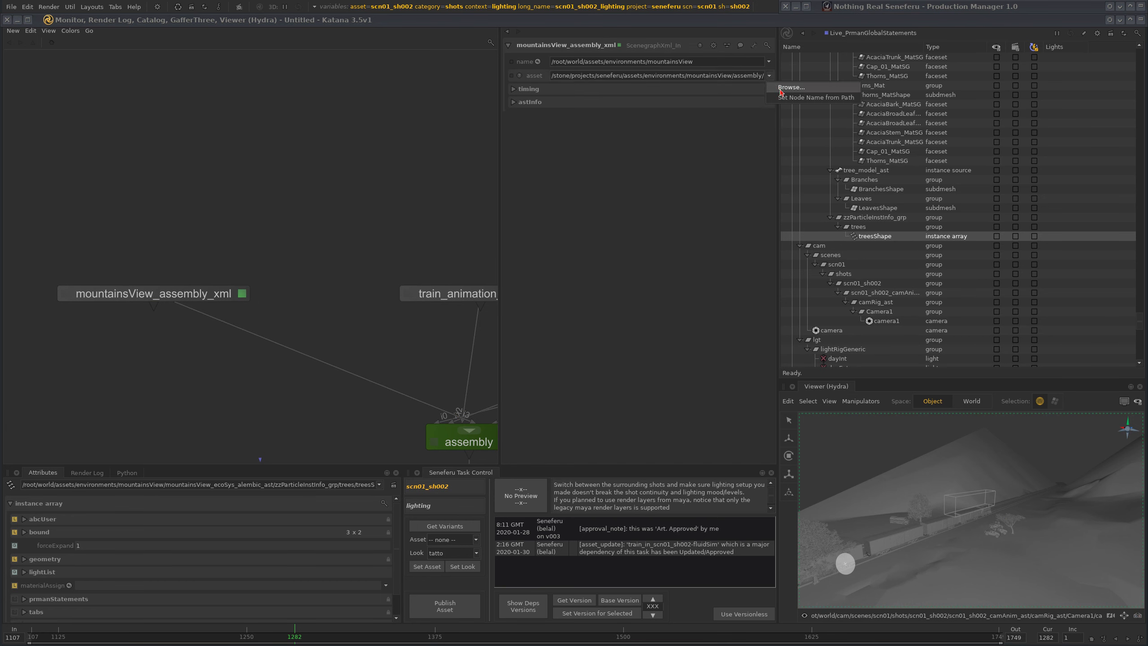
pyautogui.click(650, 201)
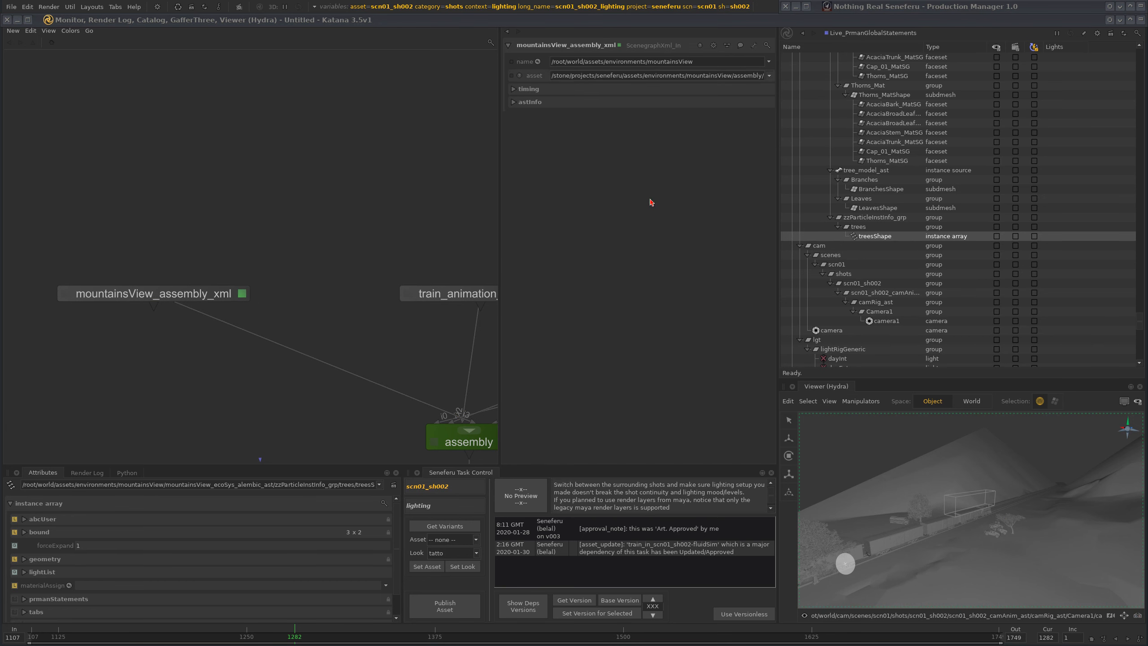
pyautogui.click(769, 62)
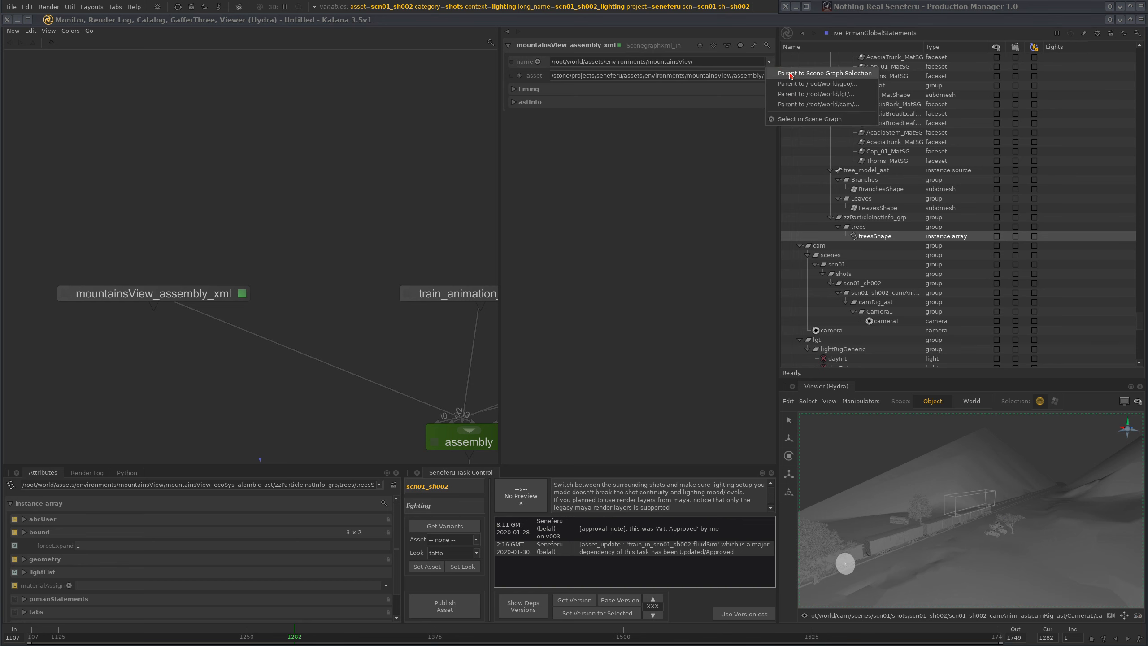
pyautogui.click(800, 119)
pyautogui.scroll(3, 849, 161)
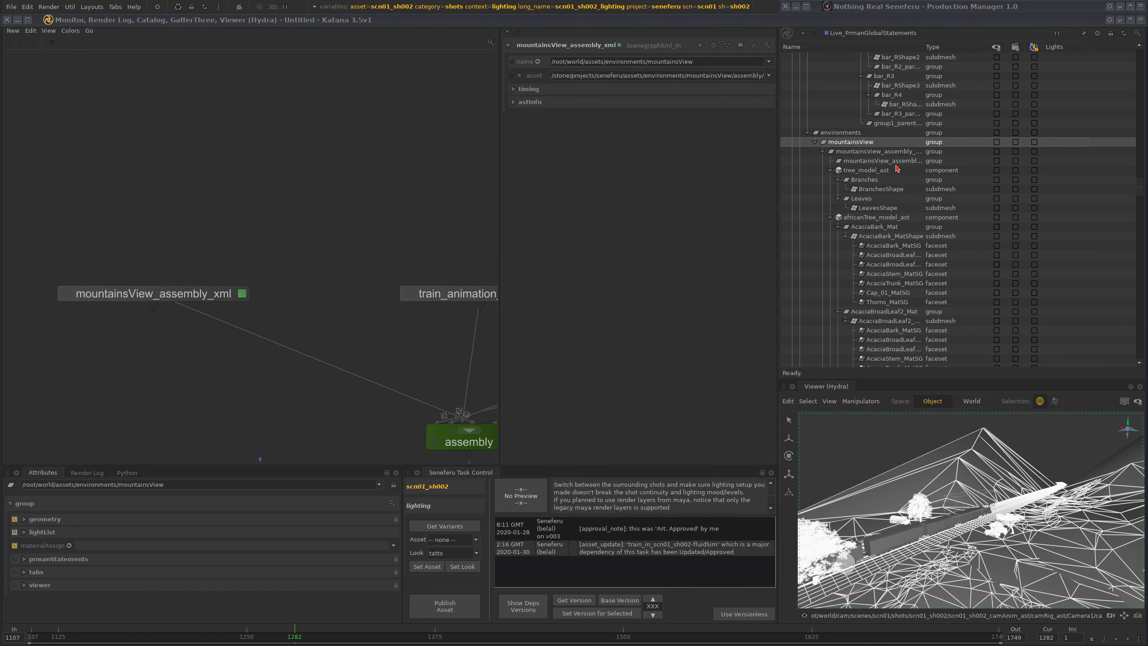
pyautogui.moveTo(925, 47); pyautogui.dragTo(974, 47)
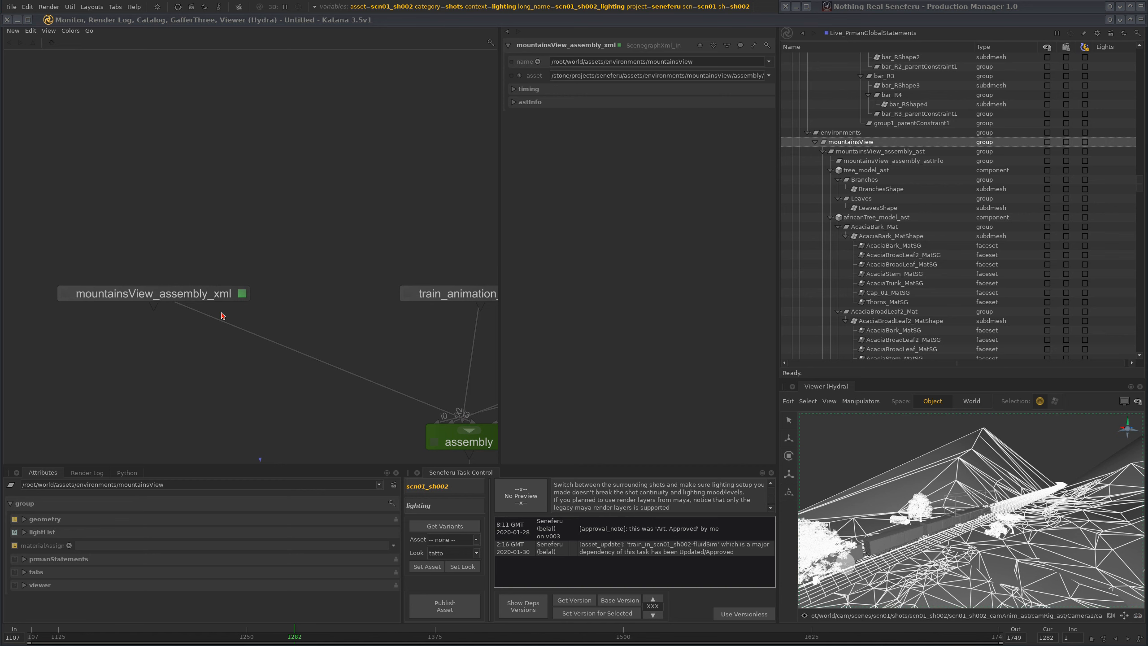
# Step: Select the tree_model_ast and railway_model_pebbles_ast components under mountainsView_assembly_ast, ending on the pebblesShape instance array
pyautogui.click(866, 170)
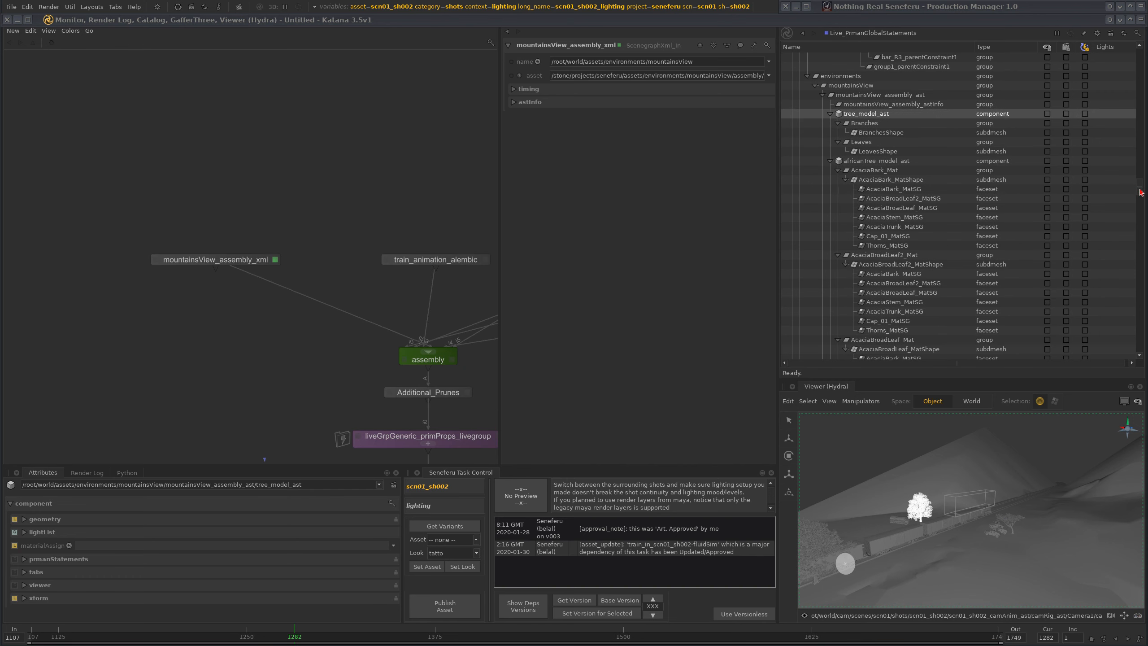
pyautogui.moveTo(1141, 192); pyautogui.dragTo(1145, 271)
pyautogui.click(916, 142)
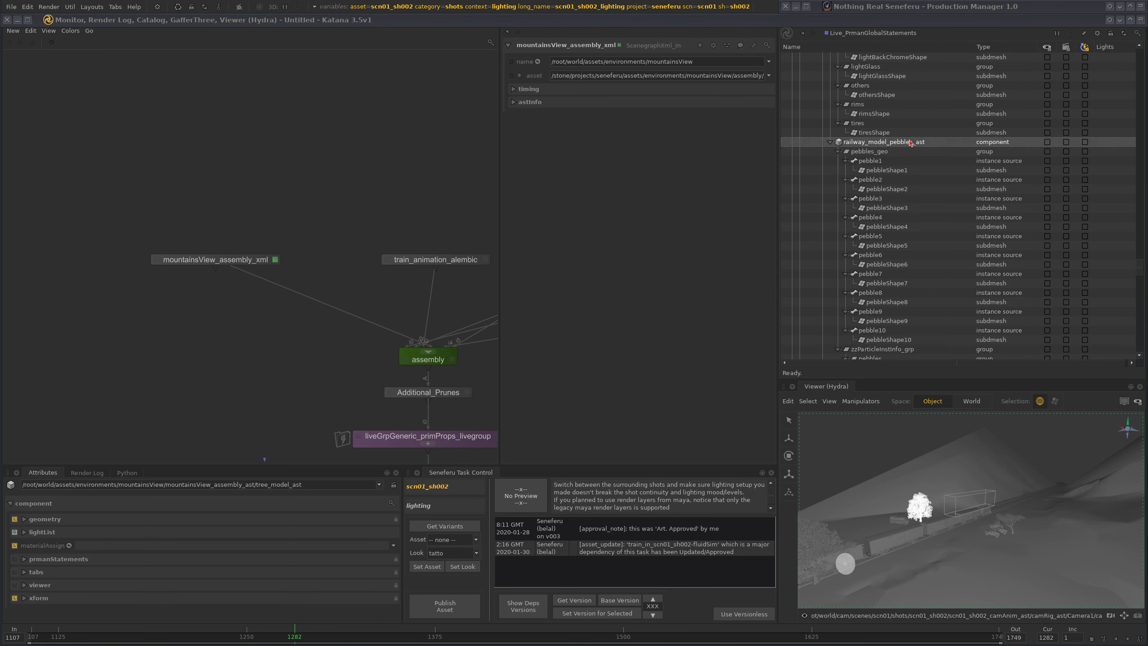
pyautogui.scroll(-4, 1142, 276)
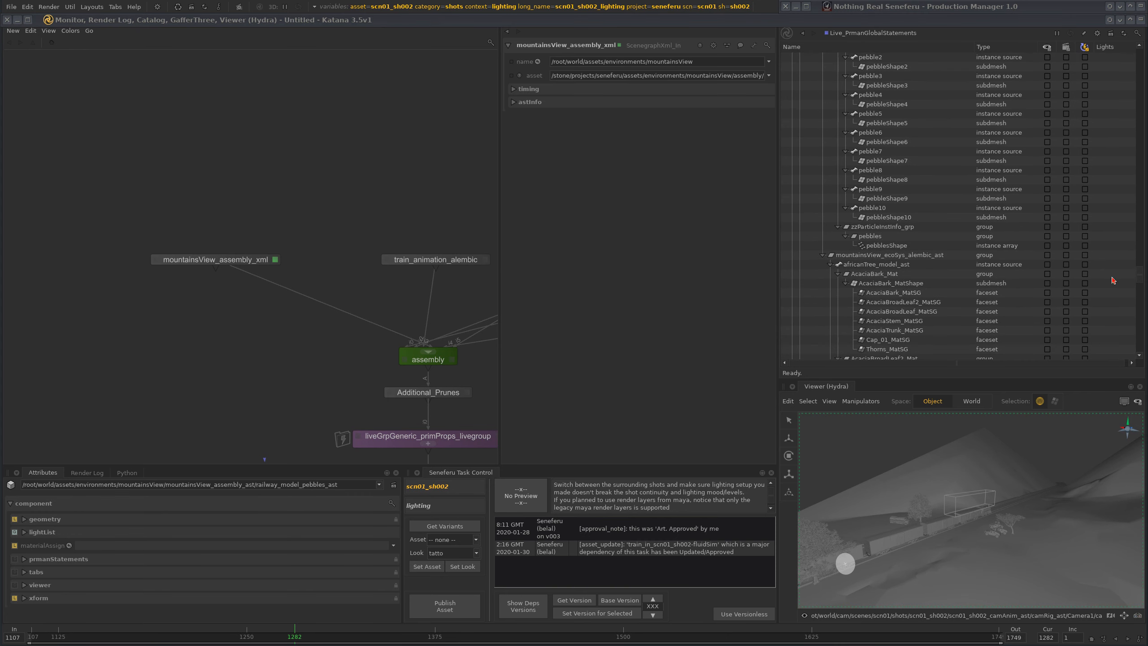
pyautogui.click(893, 245)
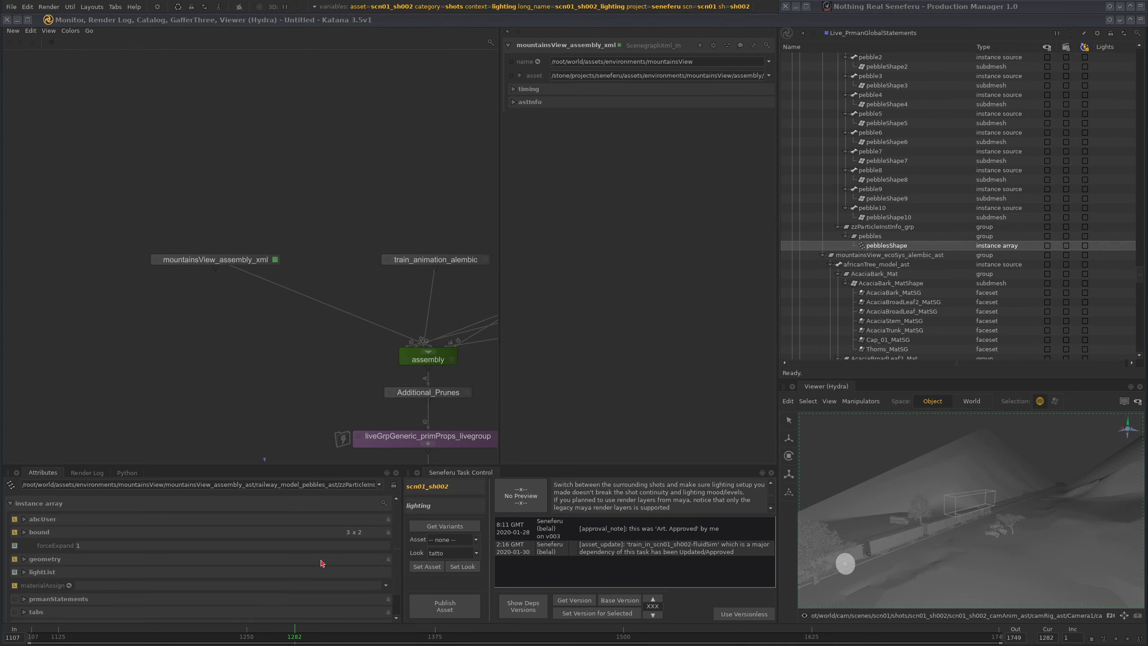
# Step: Examine the instanceIndex entry in the geometry attributes of pebblesShape, then collapse both groups again
pyautogui.scroll(-2, 403, 582)
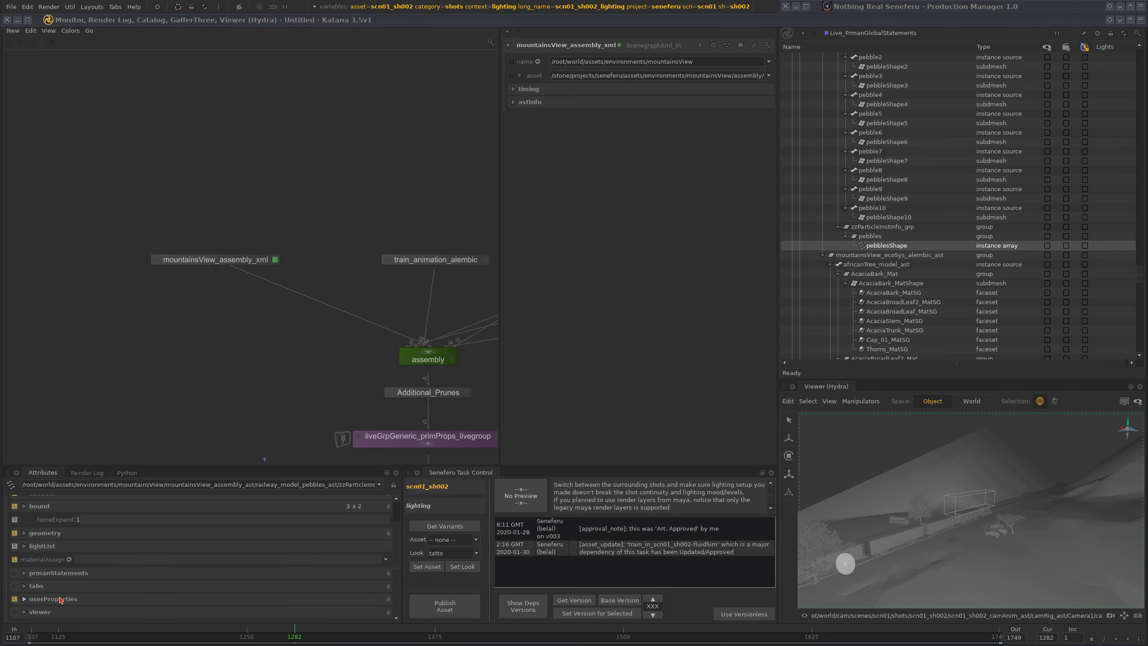
pyautogui.click(24, 533)
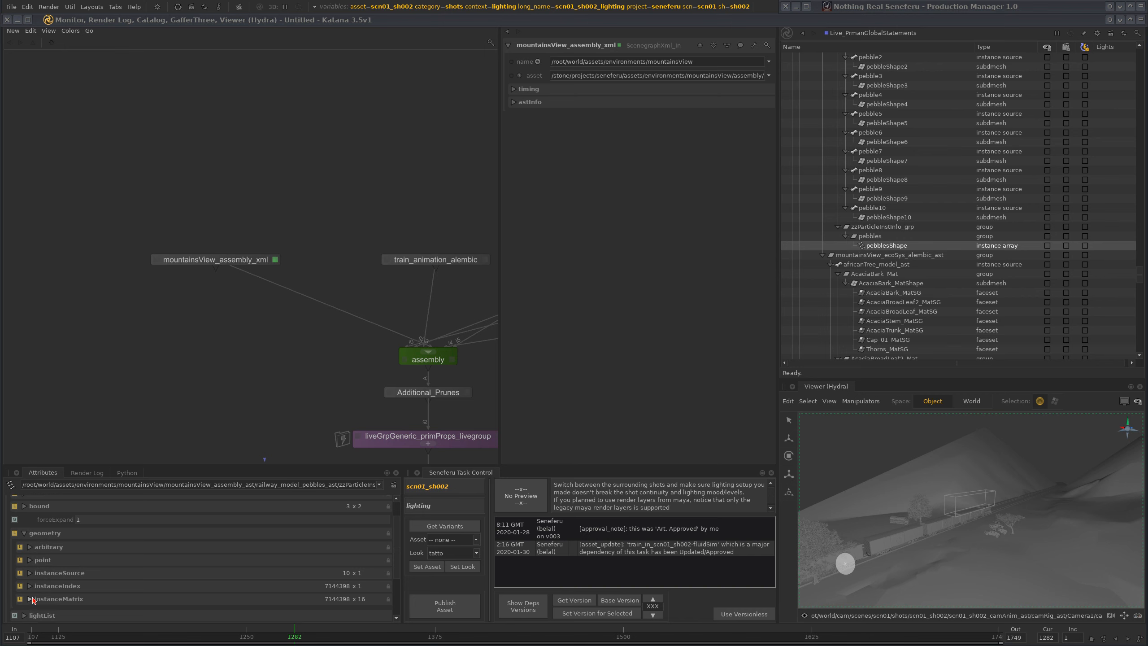
pyautogui.click(29, 586)
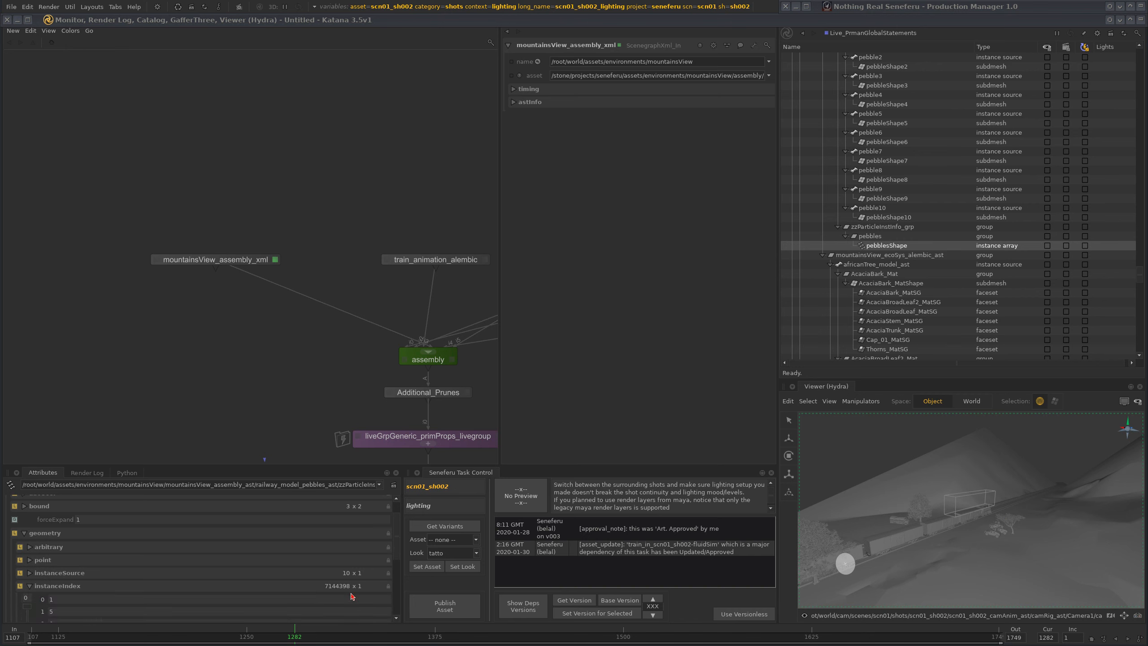
pyautogui.moveTo(325, 590); pyautogui.dragTo(348, 588)
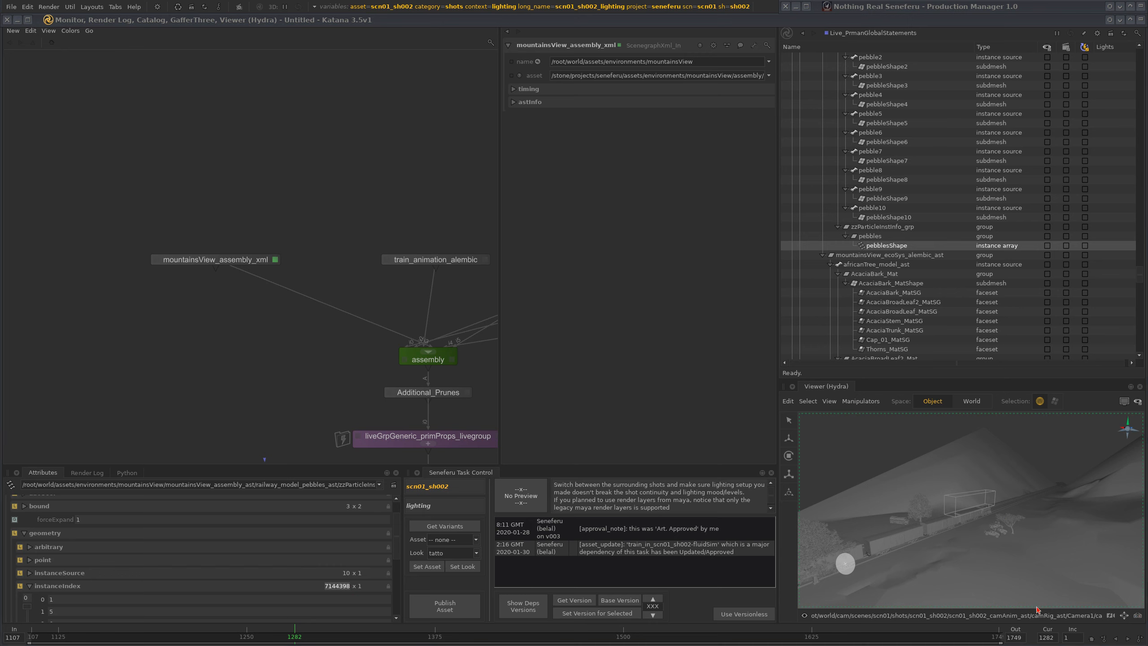
pyautogui.click(30, 586)
pyautogui.click(35, 534)
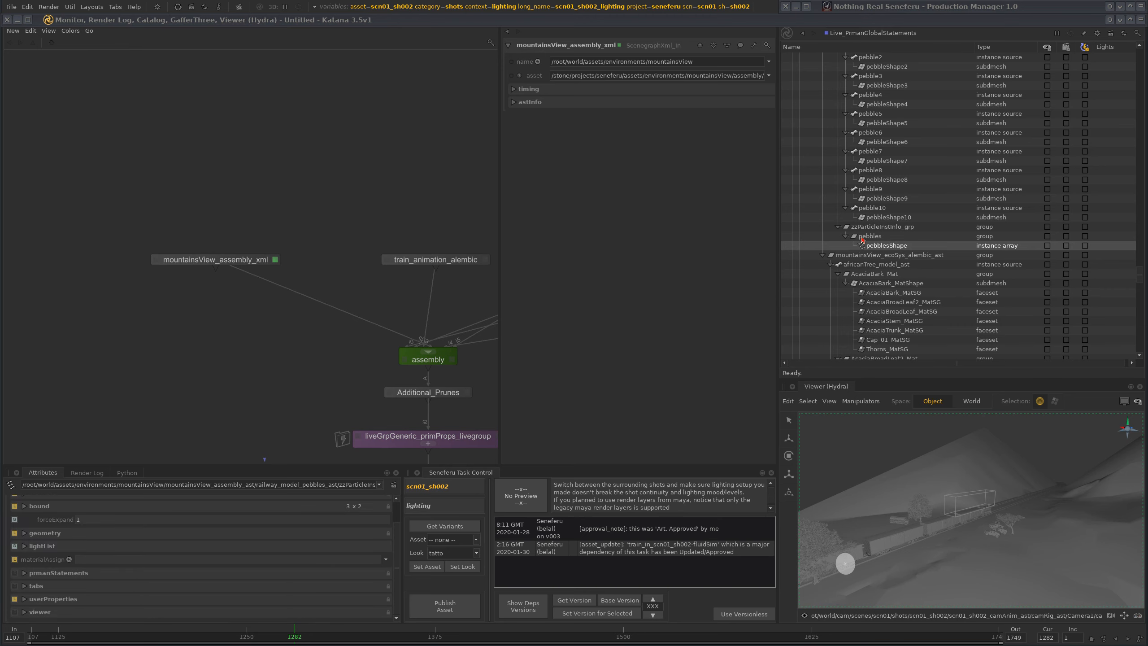
# Step: Find the image nodes beside the Preview group in the node graph and set the view flag on ImageReformat1
pyautogui.moveTo(1139, 277); pyautogui.dragTo(1138, 53)
pyautogui.scroll(-4, 1136, 62)
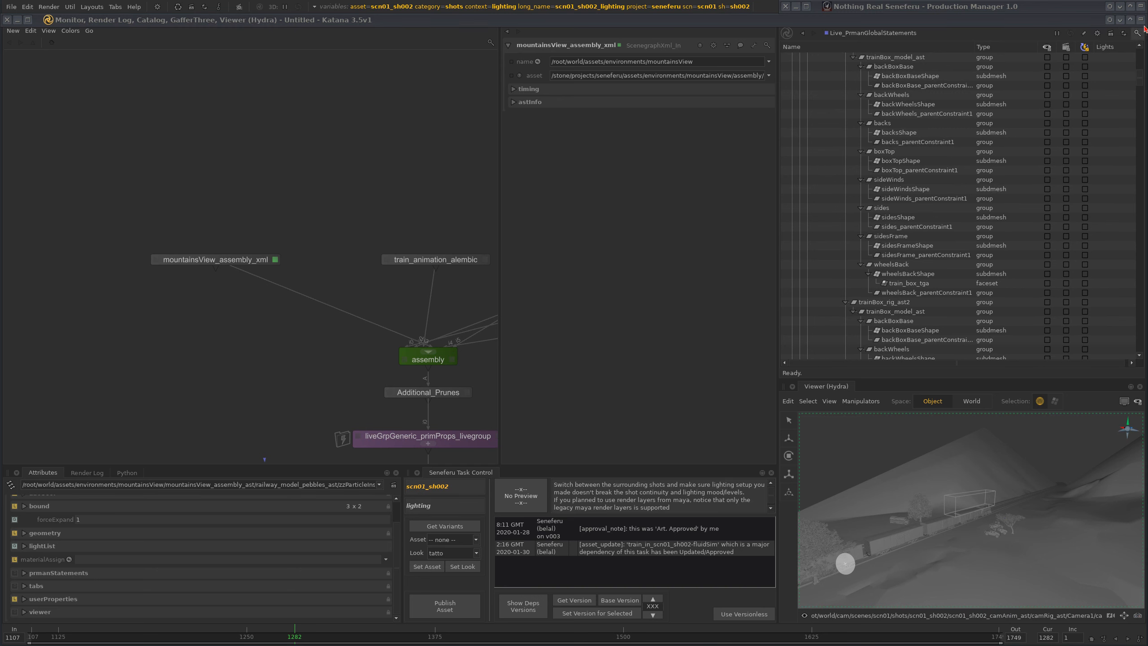
pyautogui.moveTo(430, 389); pyautogui.dragTo(405, 268, button='middle')
pyautogui.scroll(-10, 389, 264)
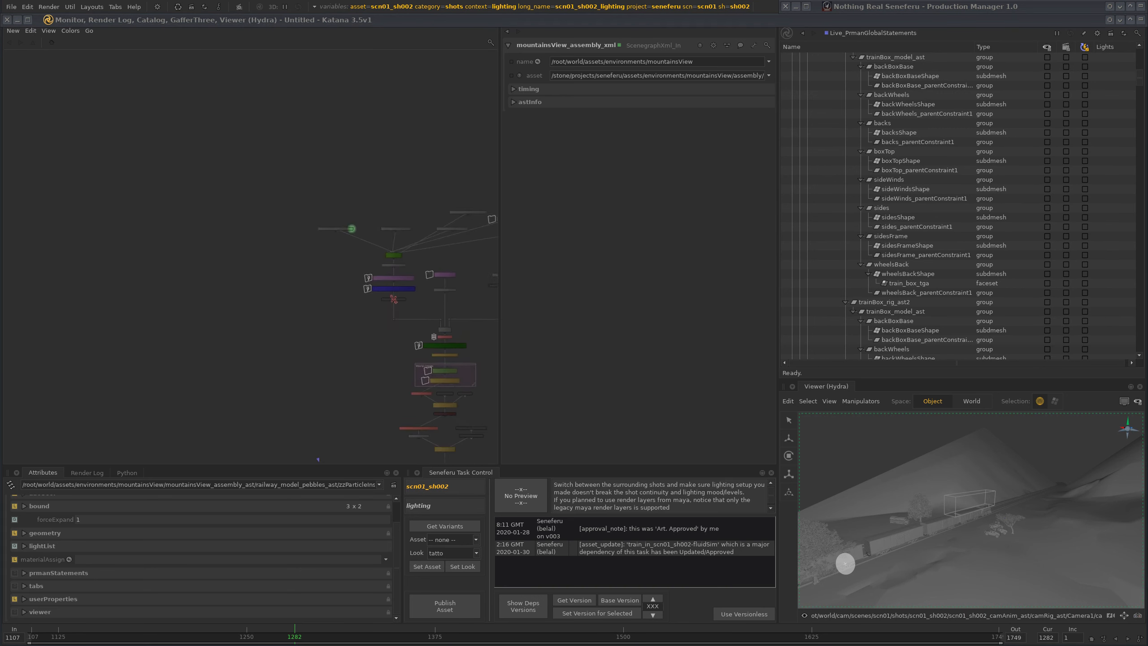
pyautogui.moveTo(289, 323); pyautogui.dragTo(278, 208, button='middle')
pyautogui.scroll(8, 292, 317)
pyautogui.scroll(-8, 352, 381)
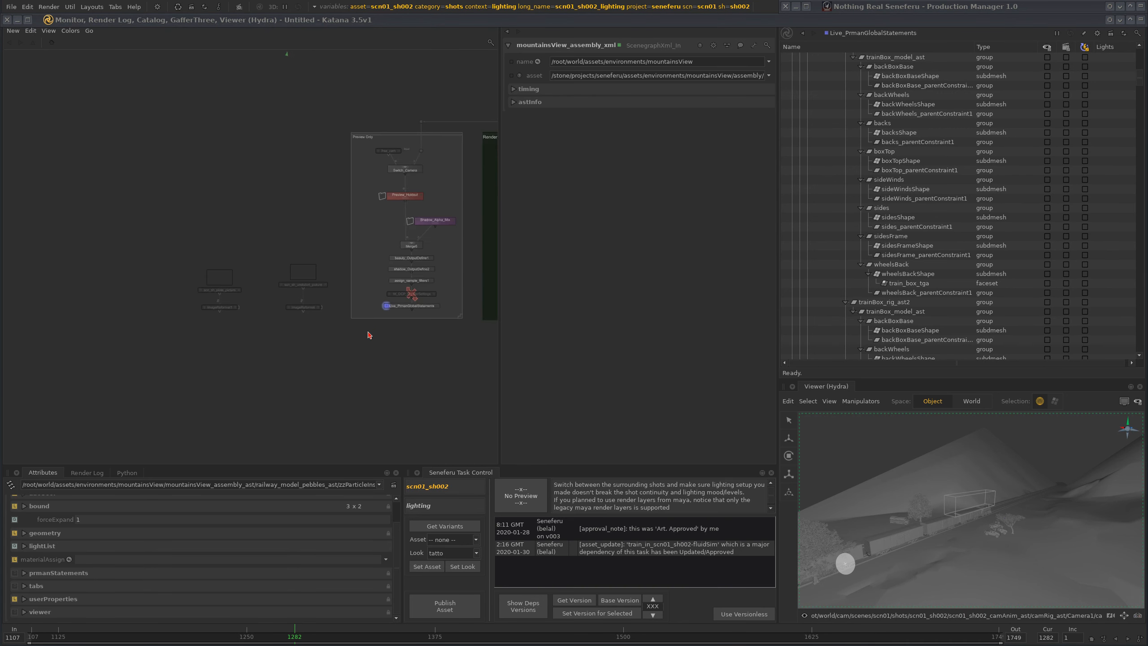
pyautogui.scroll(-1, 369, 334)
pyautogui.moveTo(325, 319); pyautogui.dragTo(351, 363, button='middle')
pyautogui.scroll(6, 351, 363)
pyautogui.moveTo(377, 414); pyautogui.dragTo(370, 345, button='middle')
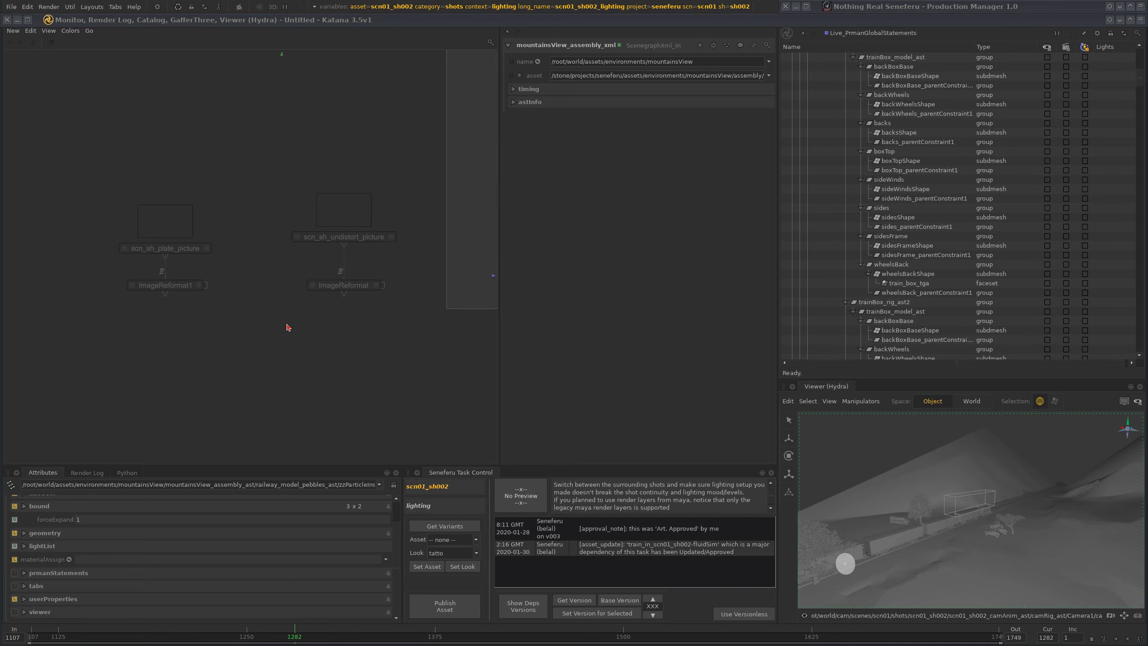
pyautogui.press('v')
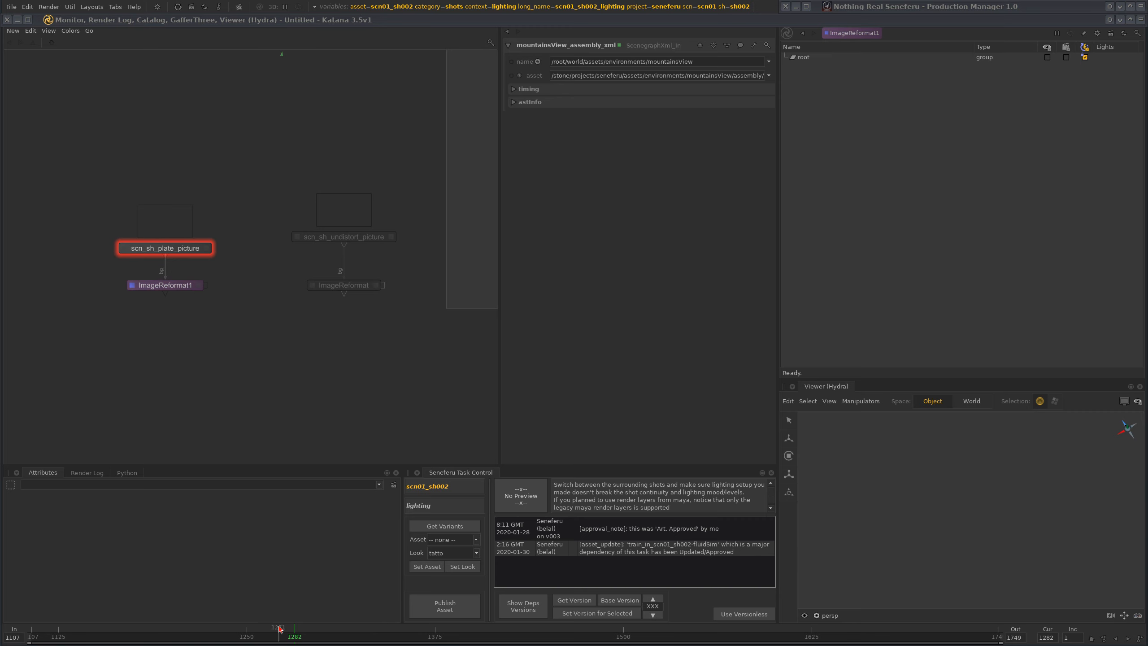
# Step: Go to frame 1107 and set the colorspace of scn_sh_plate_picture to sRGB
pyautogui.moveTo(287, 629)
pyautogui.mouseDown()
pyautogui.moveTo(300, 630)
pyautogui.moveTo(284, 627)
pyautogui.mouseUp()
pyautogui.doubleClick(209, 255)
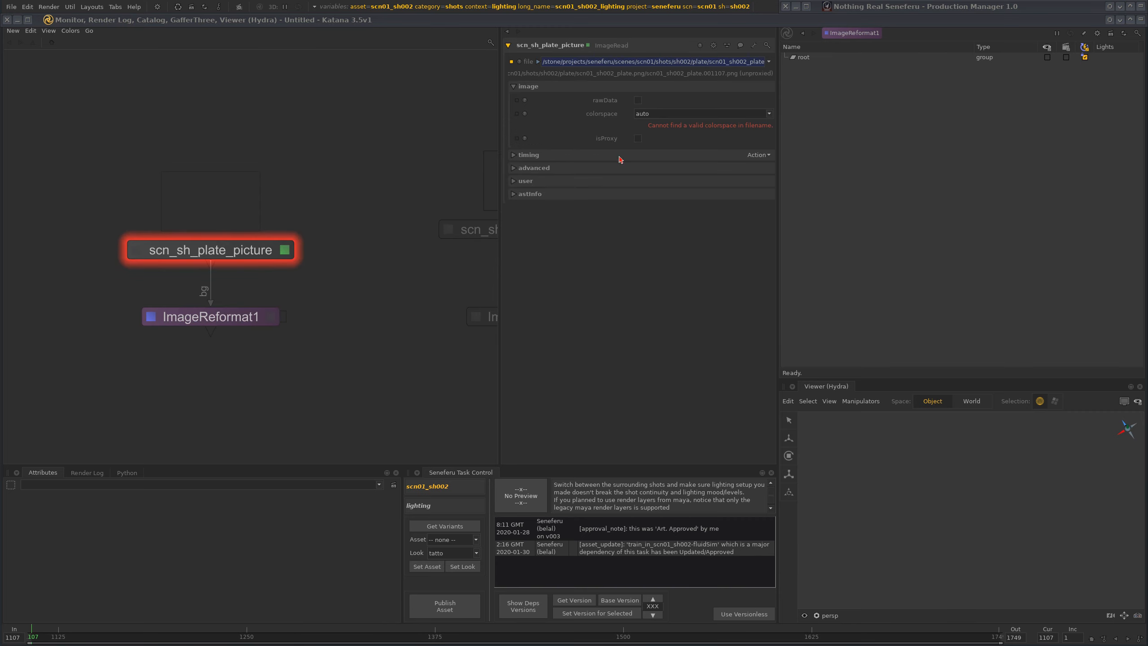
pyautogui.click(659, 114)
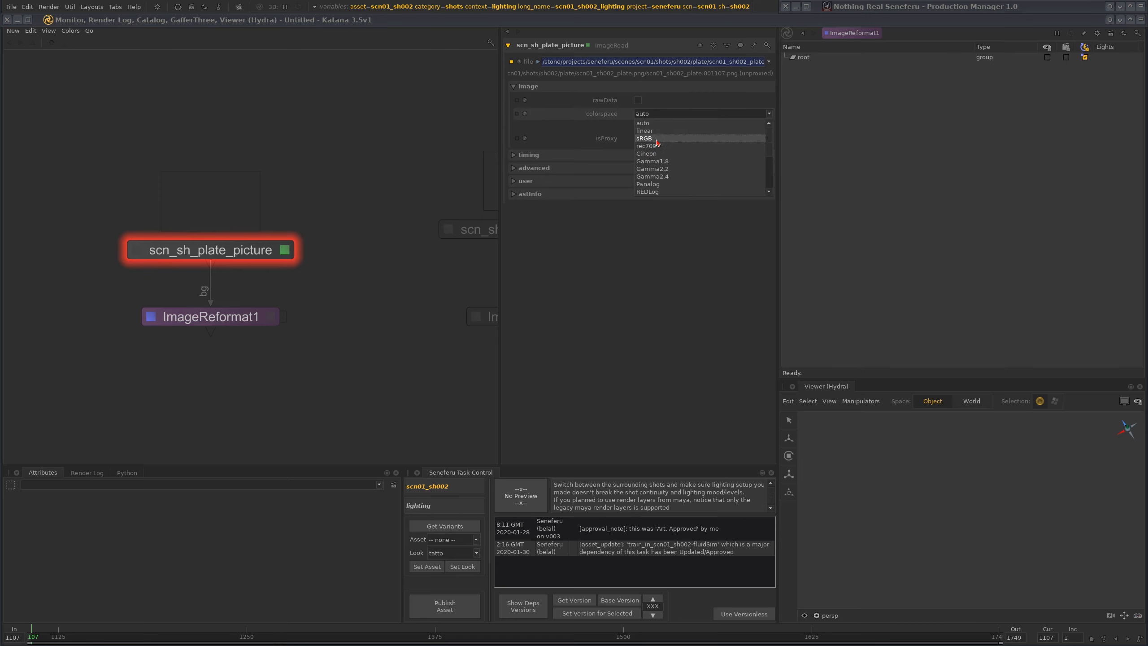
pyautogui.click(655, 138)
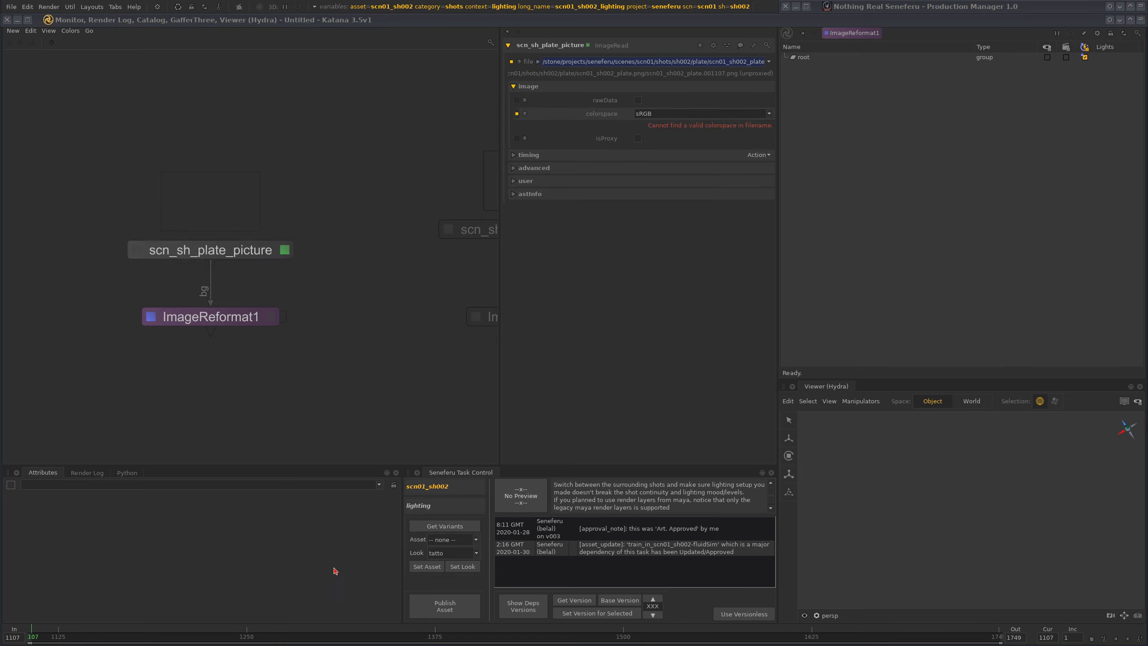
# Step: Scrub the timeline to frame 1330 and bring up the Monitor window to view the plate
pyautogui.moveTo(422, 637); pyautogui.dragTo(313, 636)
pyautogui.click(834, 616)
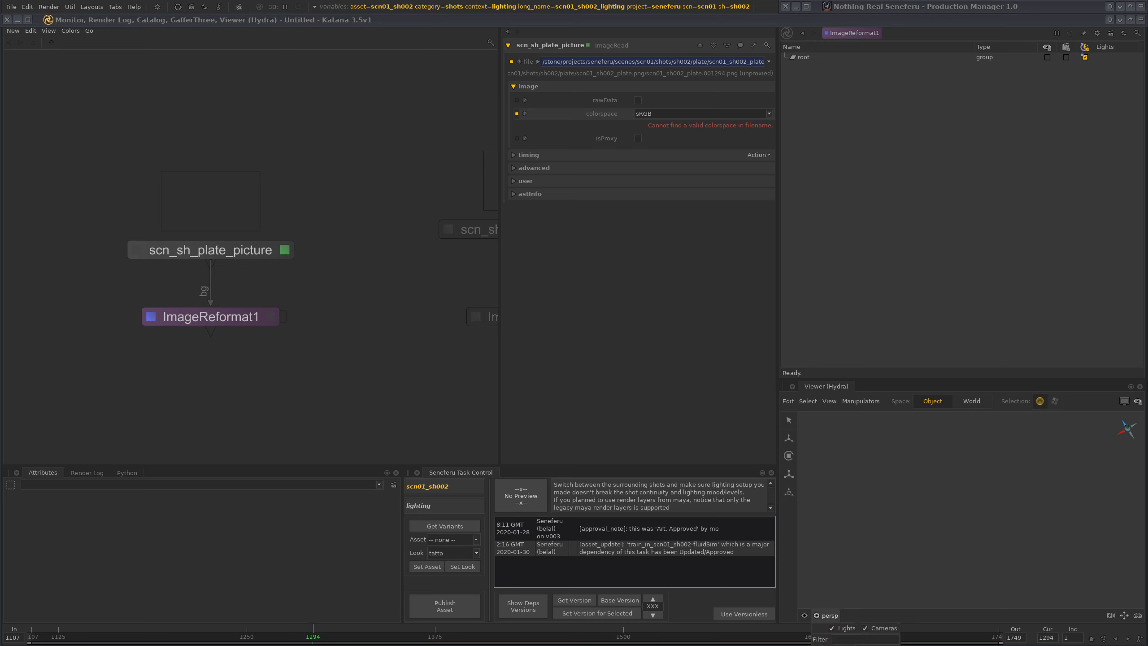
pyautogui.click(887, 524)
pyautogui.moveTo(403, 321); pyautogui.dragTo(219, 292, button='middle')
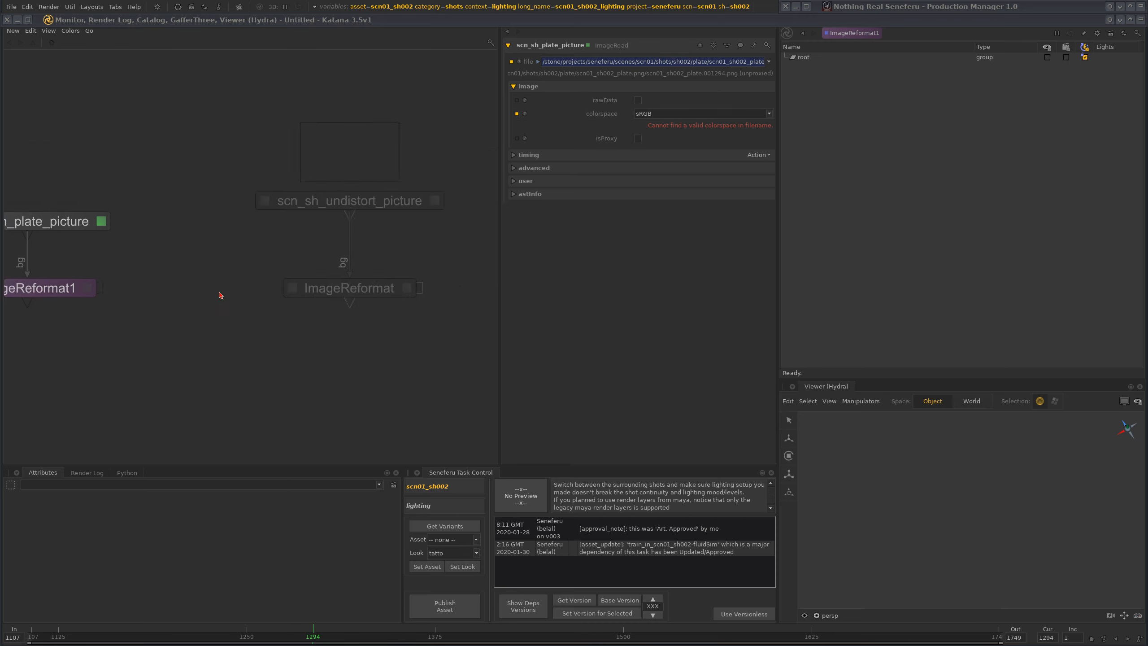
pyautogui.scroll(-5, 262, 315)
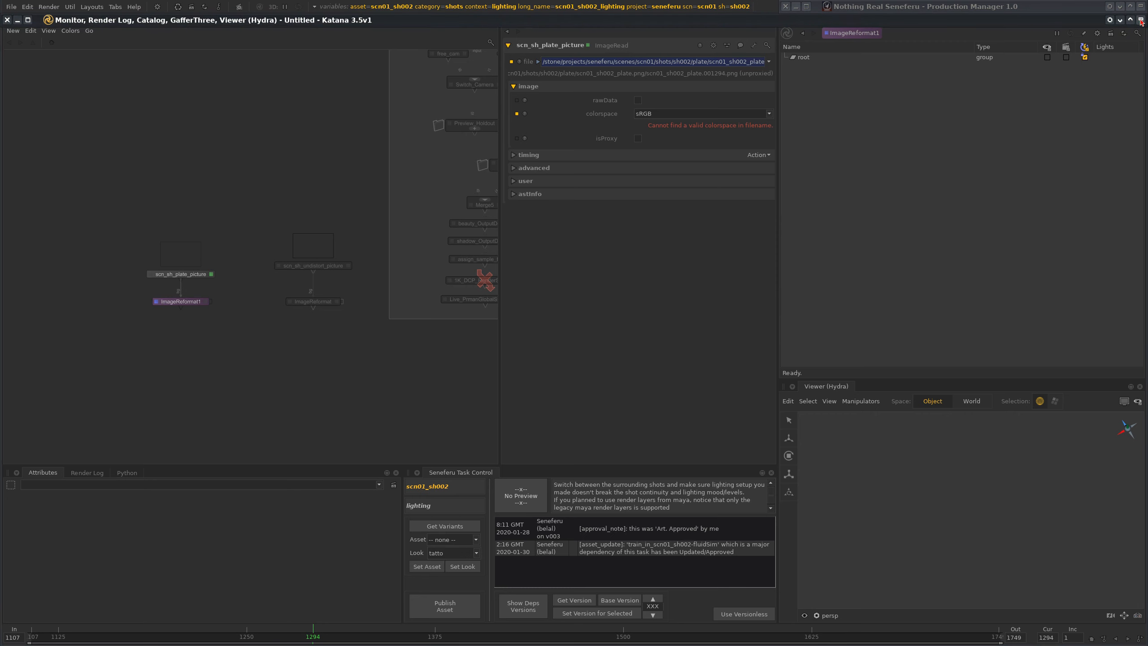
pyautogui.moveTo(312, 635); pyautogui.dragTo(376, 636)
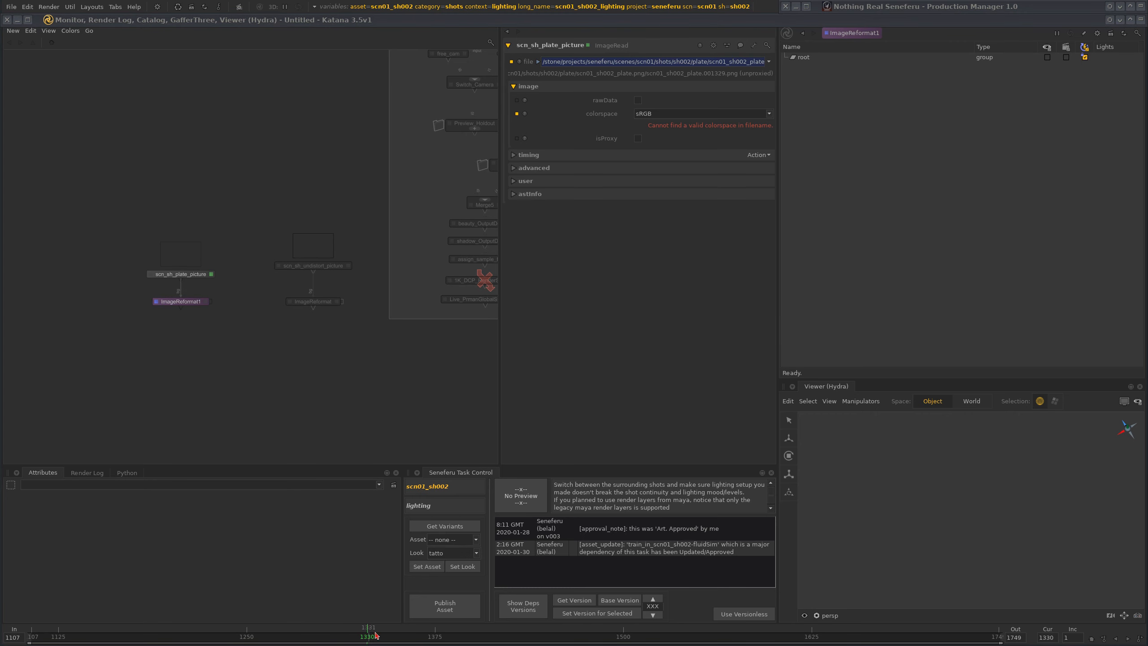
pyautogui.click(1142, 21)
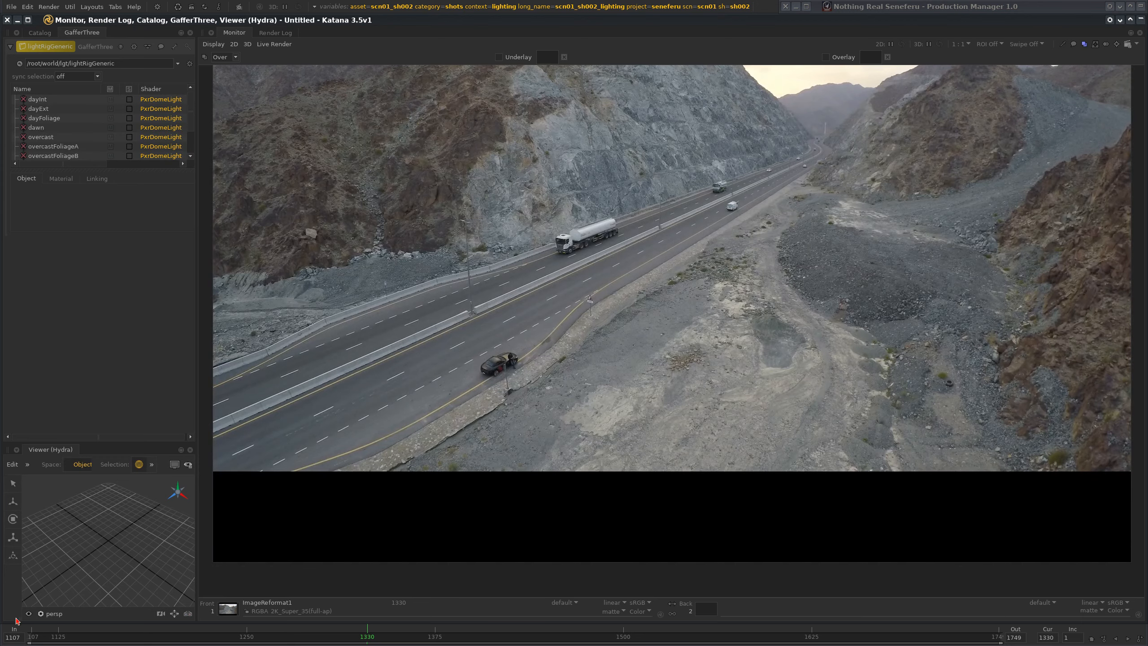
# Step: Shorten the Monitor window to uncover the node graph beneath it, and fit the whole plate in the Monitor
pyautogui.moveTo(10, 624); pyautogui.dragTo(220, 370)
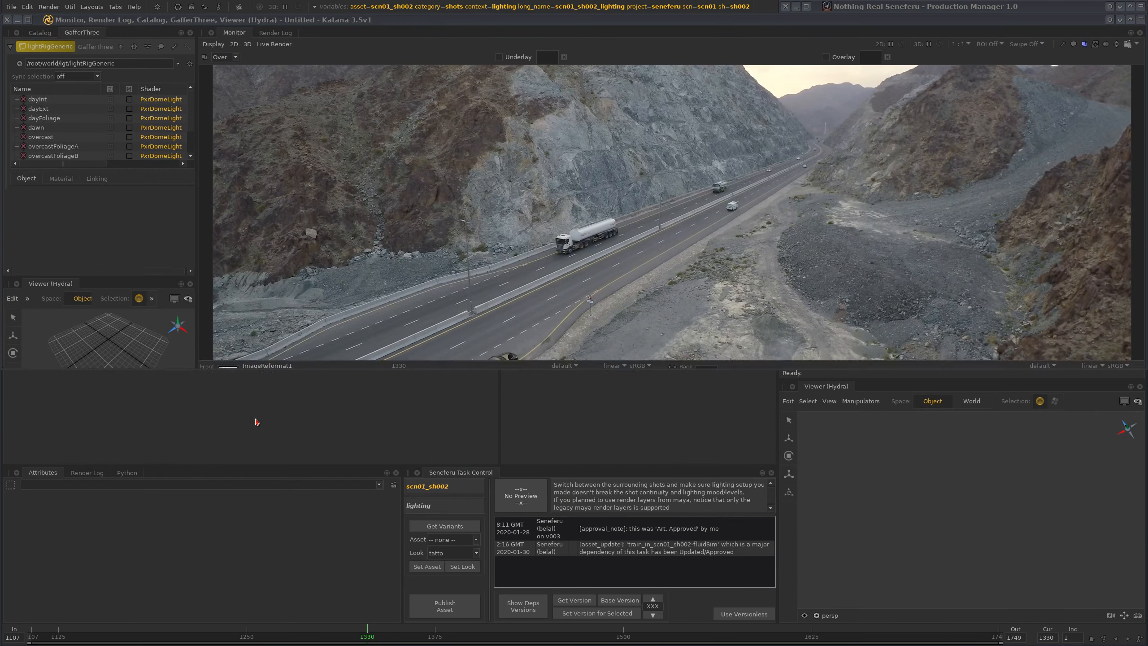
pyautogui.moveTo(224, 378); pyautogui.dragTo(273, 434, button='middle')
pyautogui.scroll(-8, 705, 226)
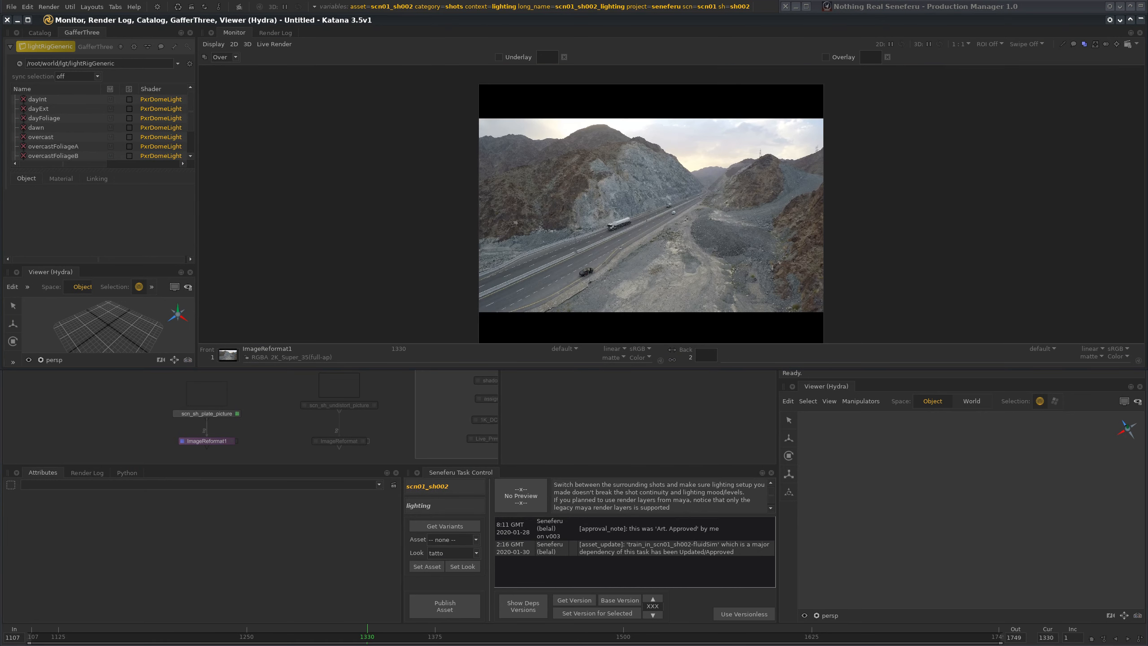
pyautogui.scroll(4, 705, 226)
pyautogui.moveTo(678, 226); pyautogui.dragTo(664, 218, button='middle')
pyautogui.scroll(-1, 671, 245)
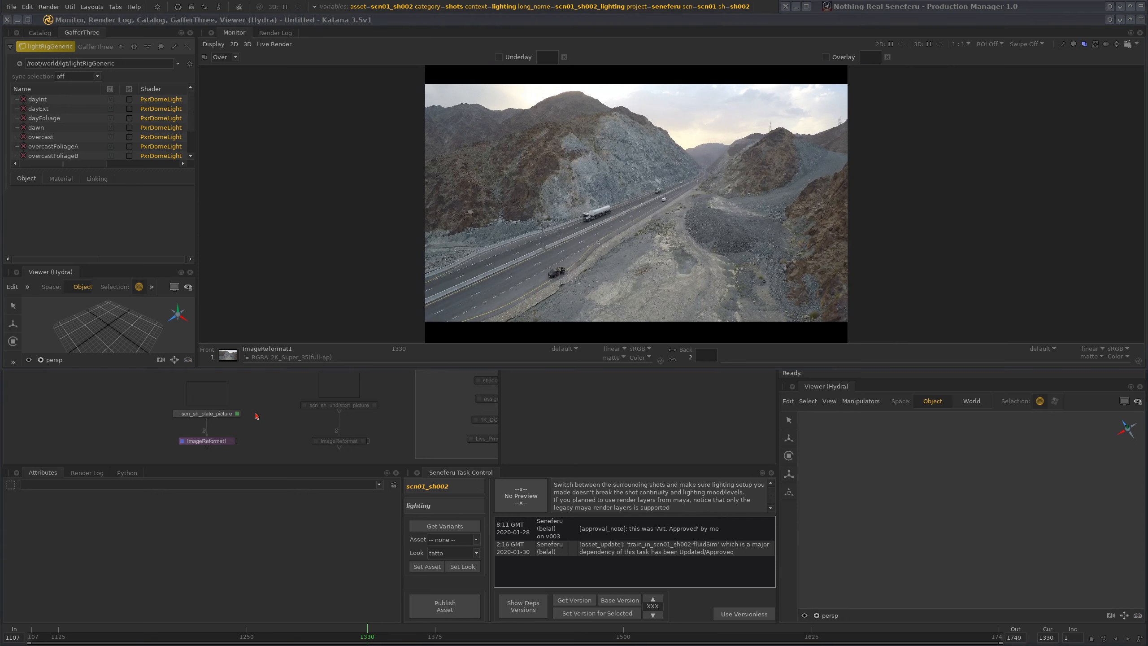
# Step: Scrub the timeline to frame 1289 to check the plate in the Monitor
pyautogui.moveTo(243, 448); pyautogui.dragTo(261, 432, button='middle')
pyautogui.scroll(3, 260, 433)
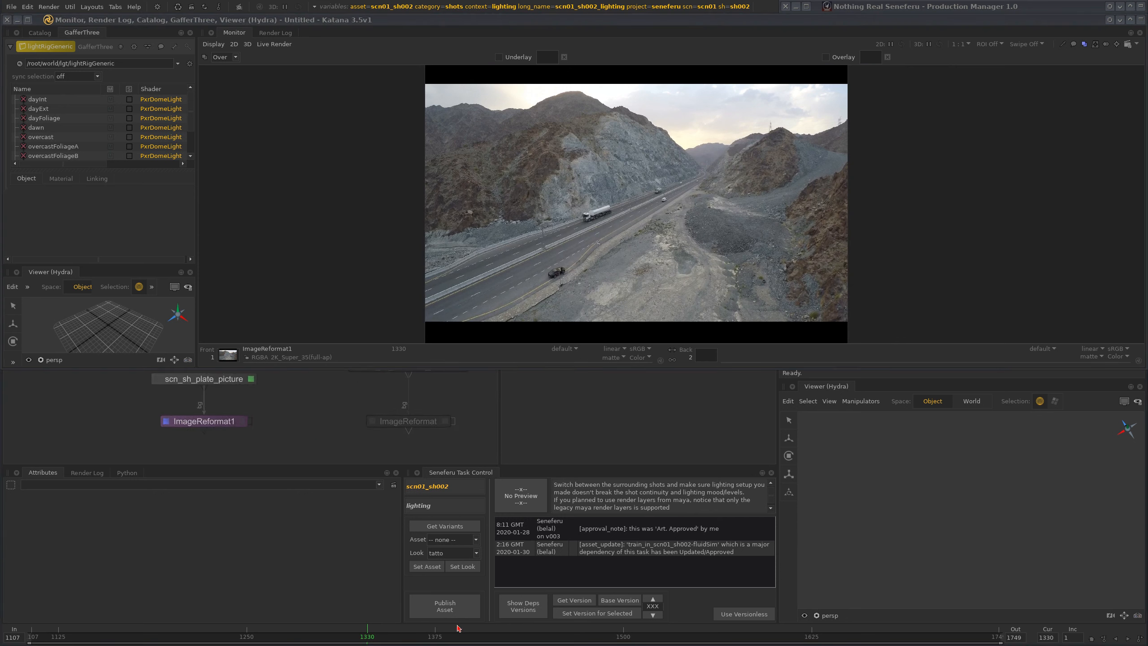
pyautogui.moveTo(367, 633); pyautogui.dragTo(306, 631)
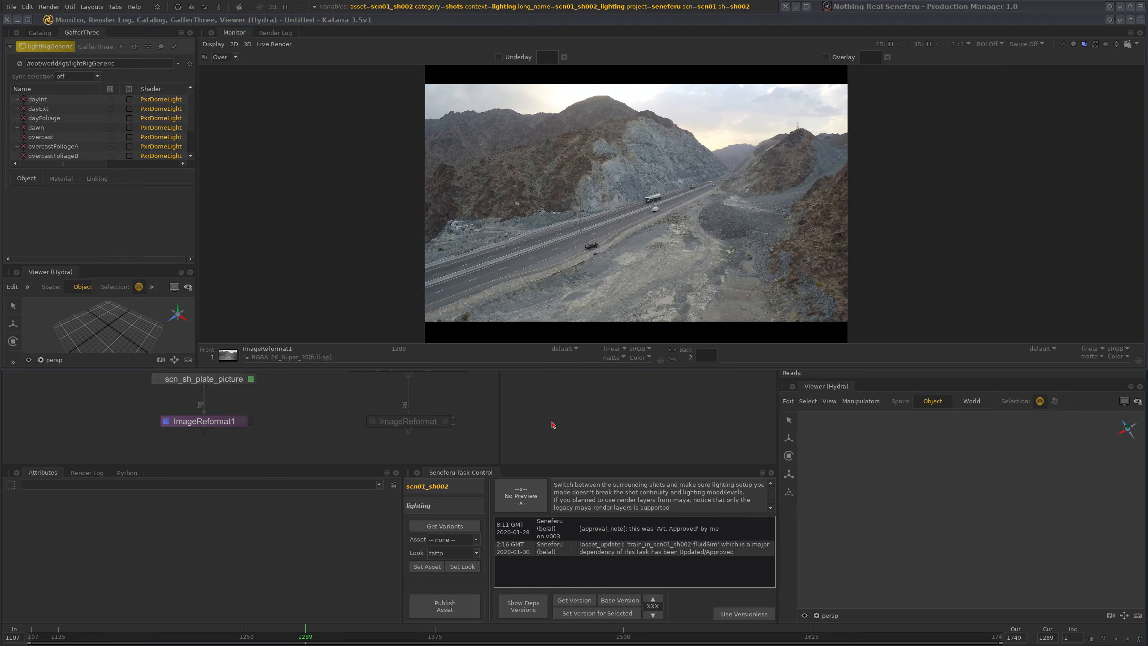
# Step: Use the ImageReformat1 plate as the Monitor's underlay, enlarge the Monitor window, and frame the whole plate in it
pyautogui.moveTo(228, 359); pyautogui.dragTo(548, 57)
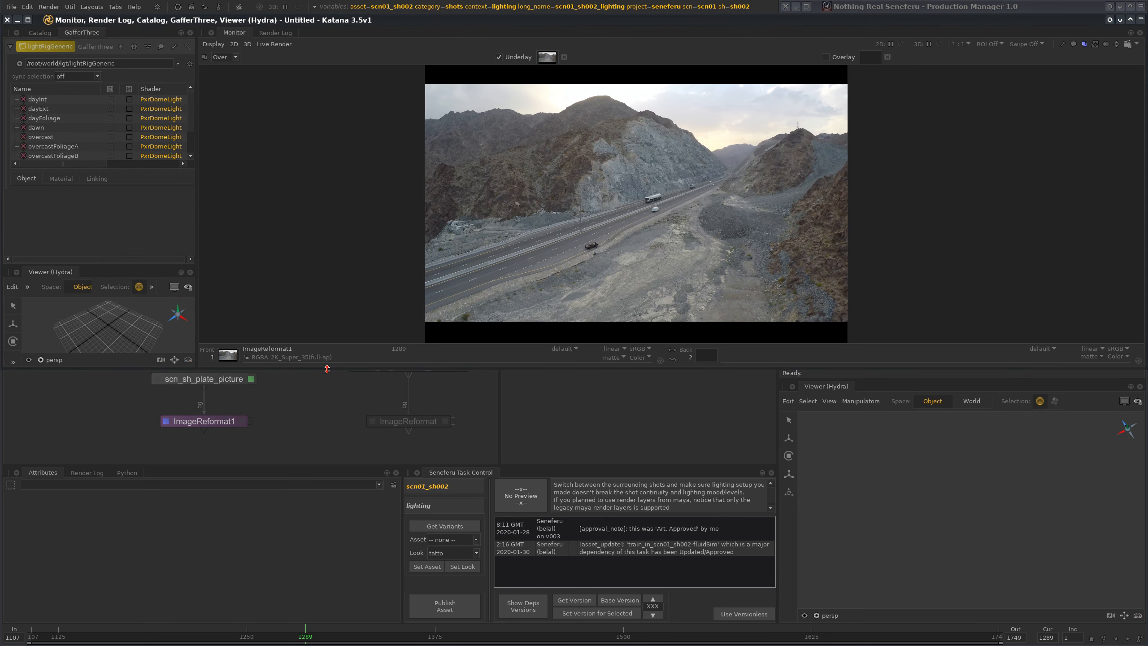
pyautogui.moveTo(327, 369); pyautogui.dragTo(343, 639)
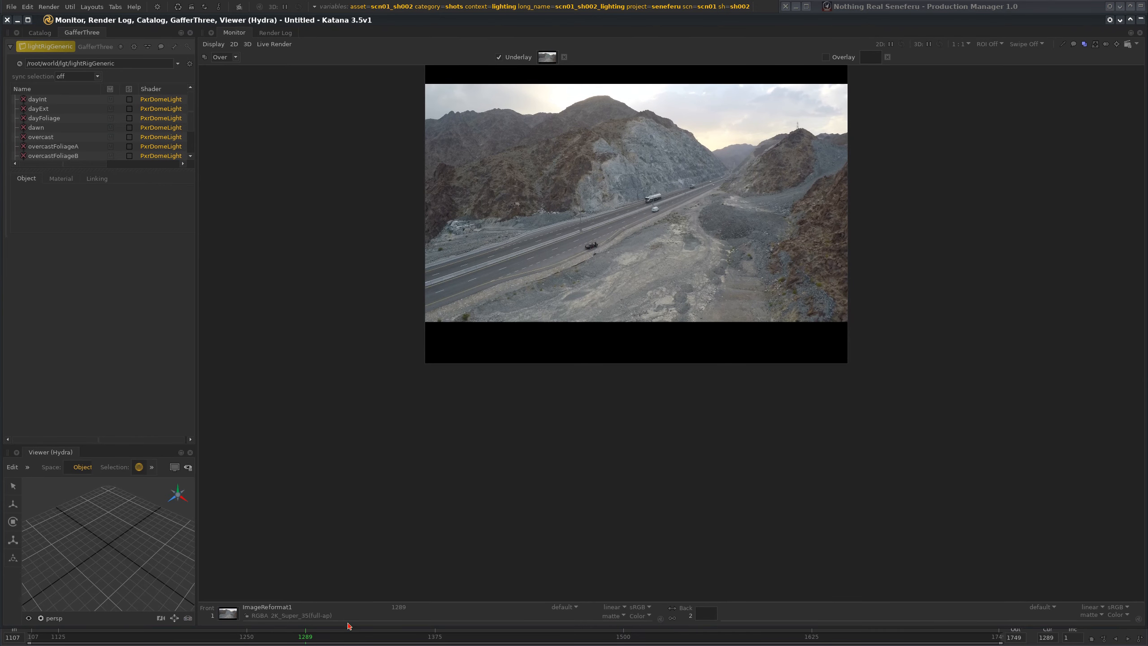
pyautogui.moveTo(772, 203); pyautogui.dragTo(744, 354, button='middle')
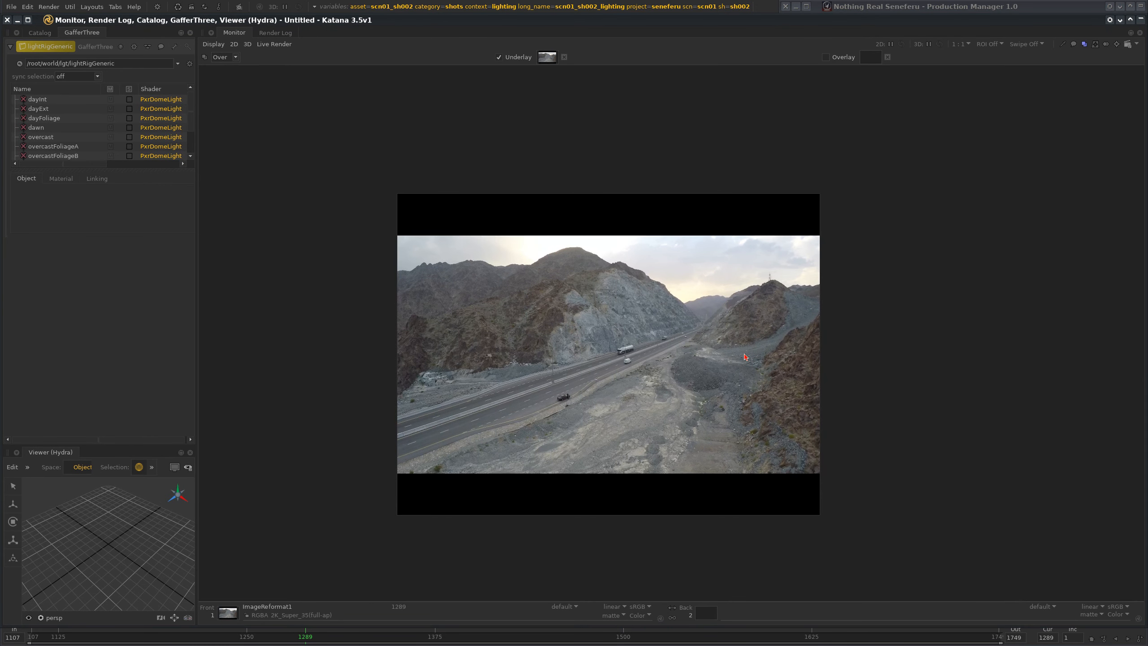
pyautogui.press('Home')
pyautogui.moveTo(791, 251); pyautogui.dragTo(780, 328, button='middle')
pyautogui.scroll(-9, 788, 338)
pyautogui.scroll(7, 764, 322)
pyautogui.scroll(-3, 764, 322)
pyautogui.scroll(-3, 786, 321)
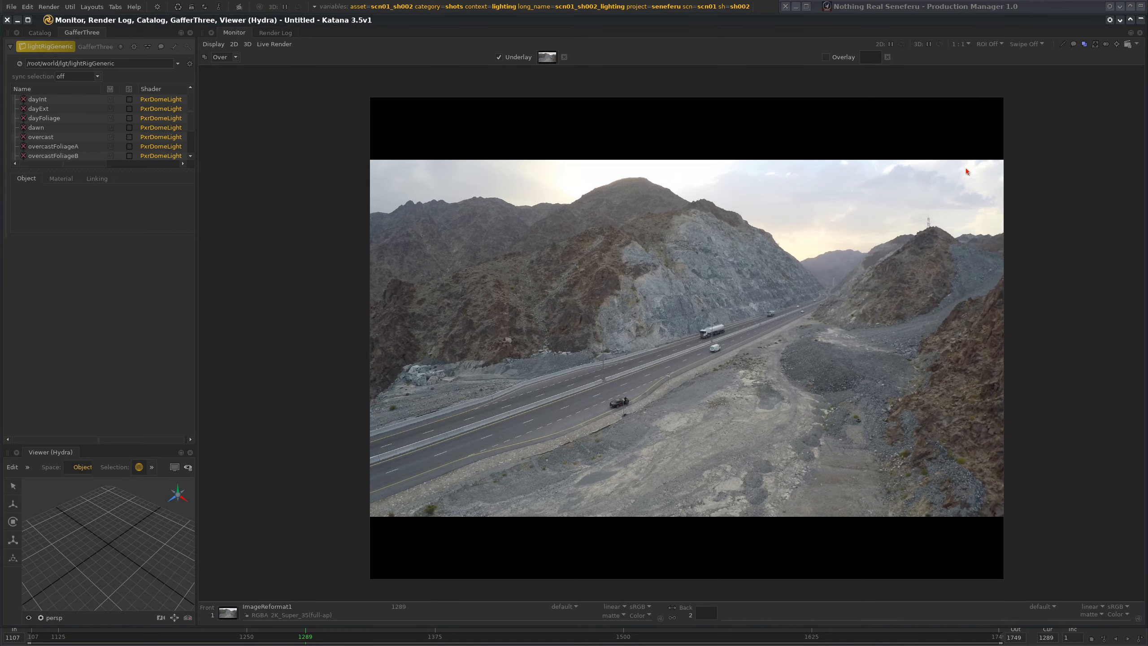
# Step: Roll up the Monitor window, view the scene from Live_PrmanGlobalStatements, and look through the shot's Camera1 in the Viewer
pyautogui.click(1141, 20)
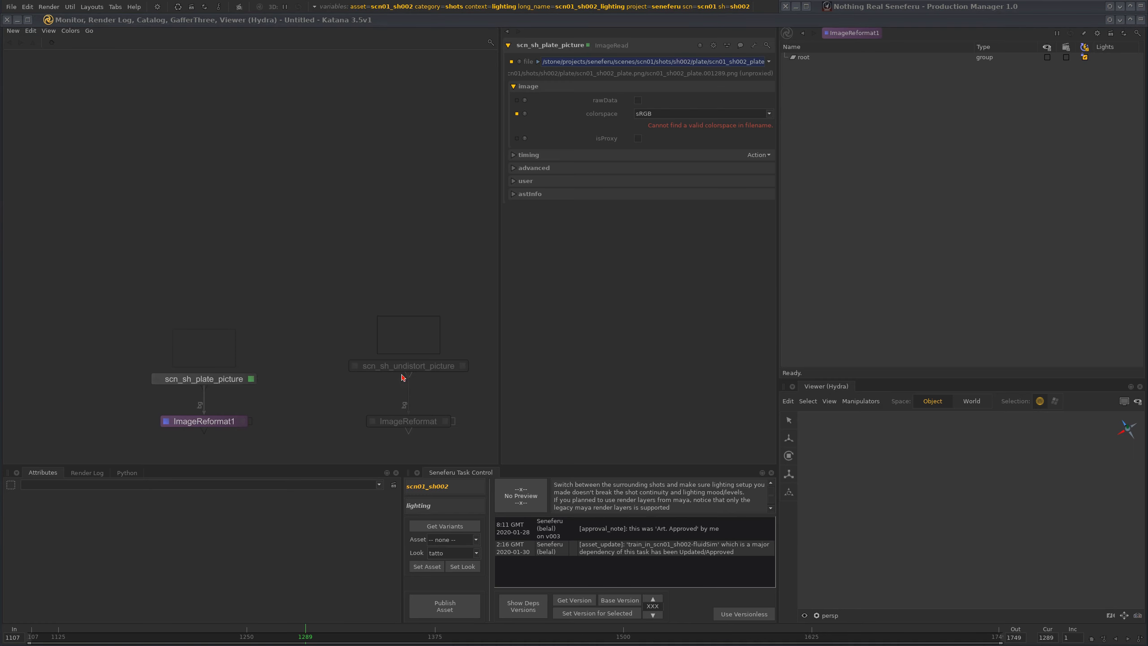
pyautogui.moveTo(490, 281); pyautogui.dragTo(348, 374, button='middle')
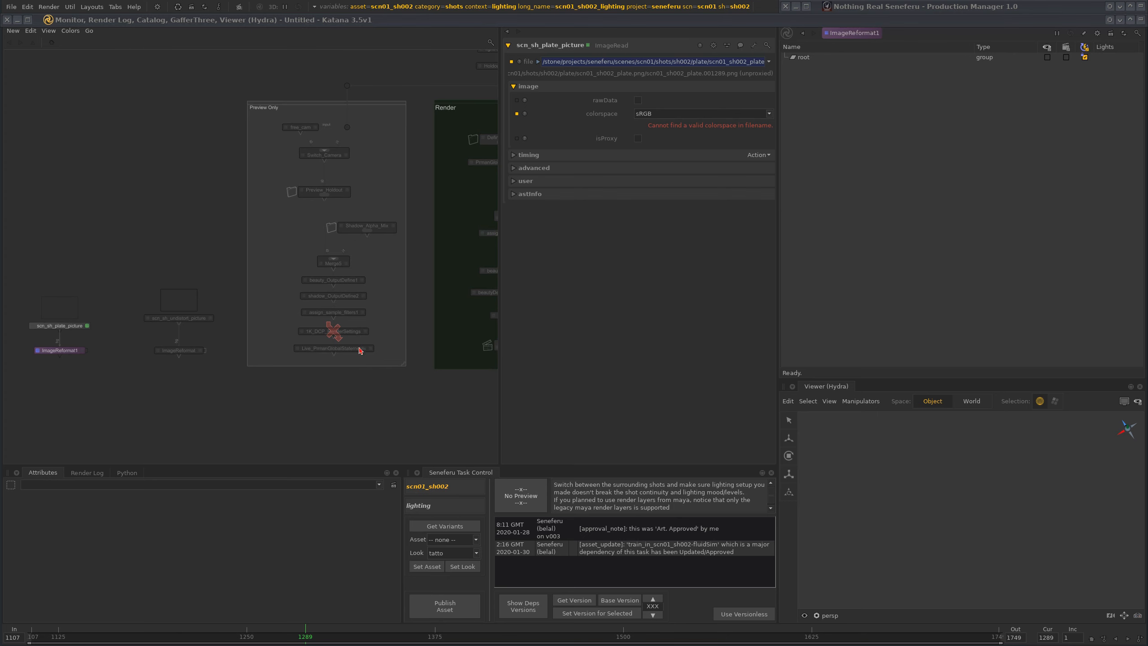
pyautogui.press('v')
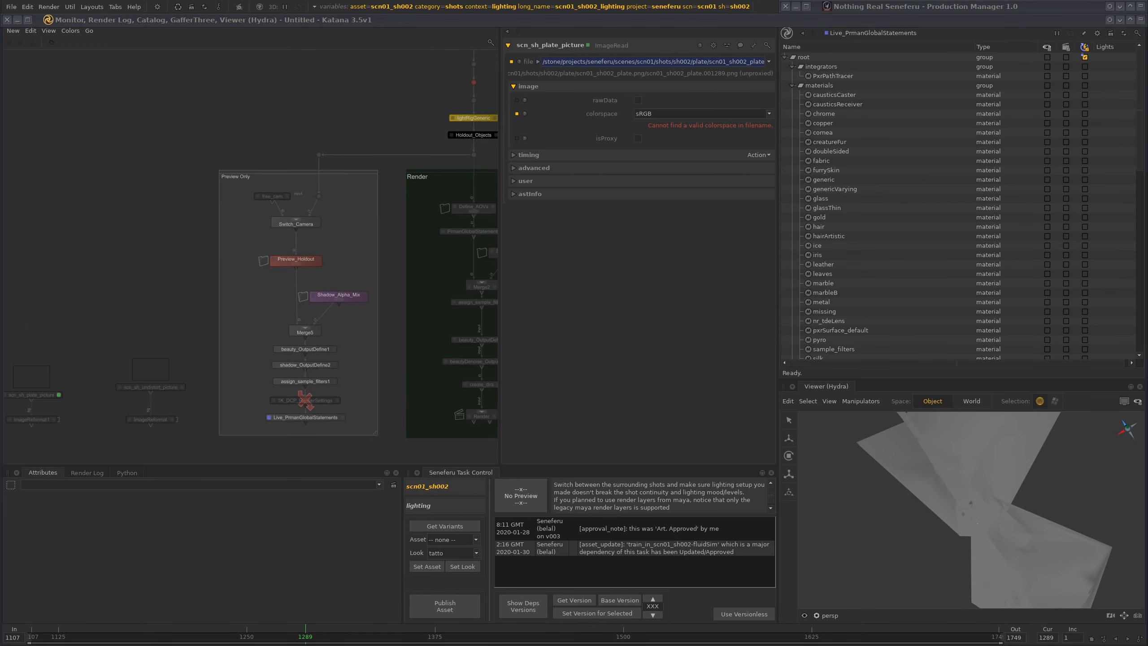
pyautogui.click(833, 616)
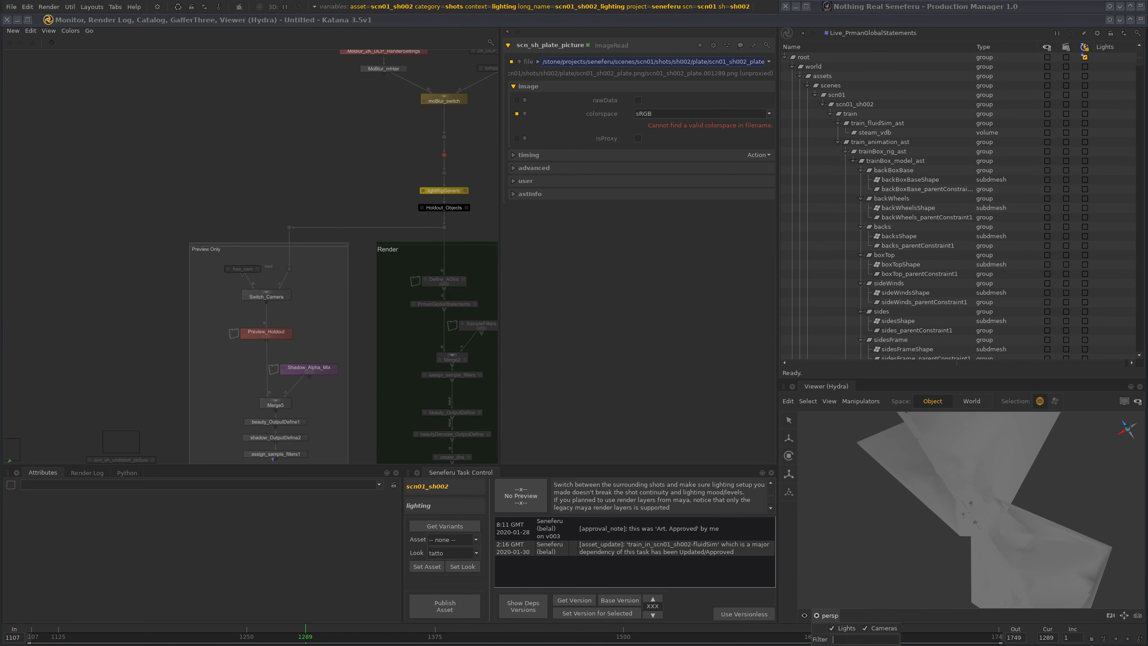
pyautogui.click(859, 645)
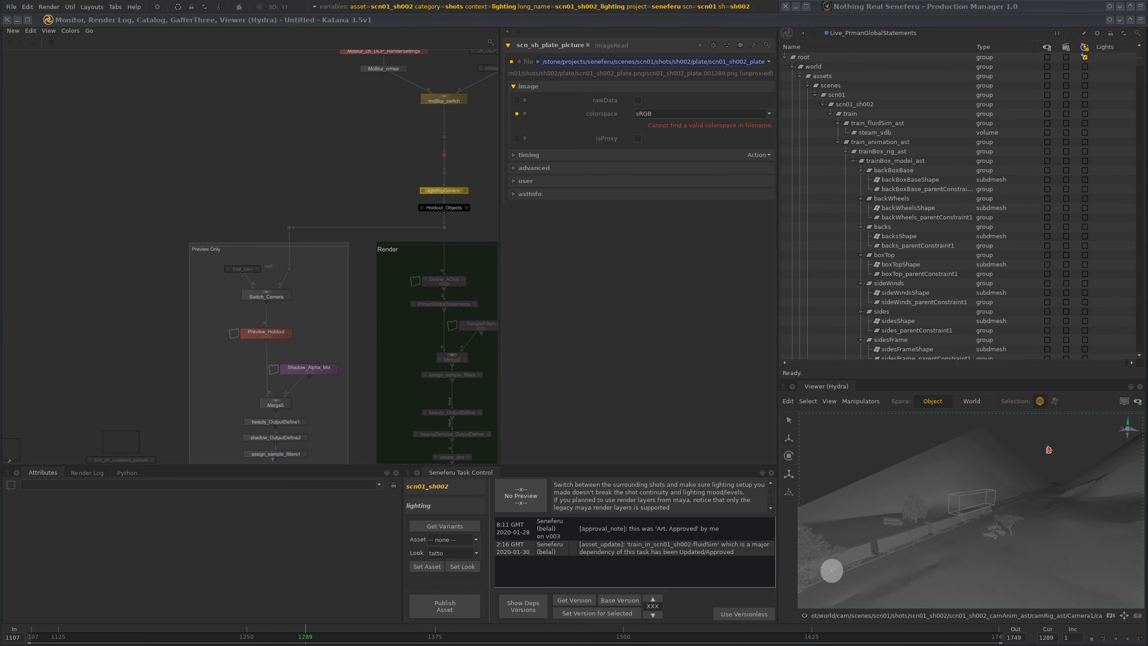
# Step: Open the Holdout_Objects parameters and expand its CEL statement to examine the assigned mountainsView paths
pyautogui.scroll(10, 351, 290)
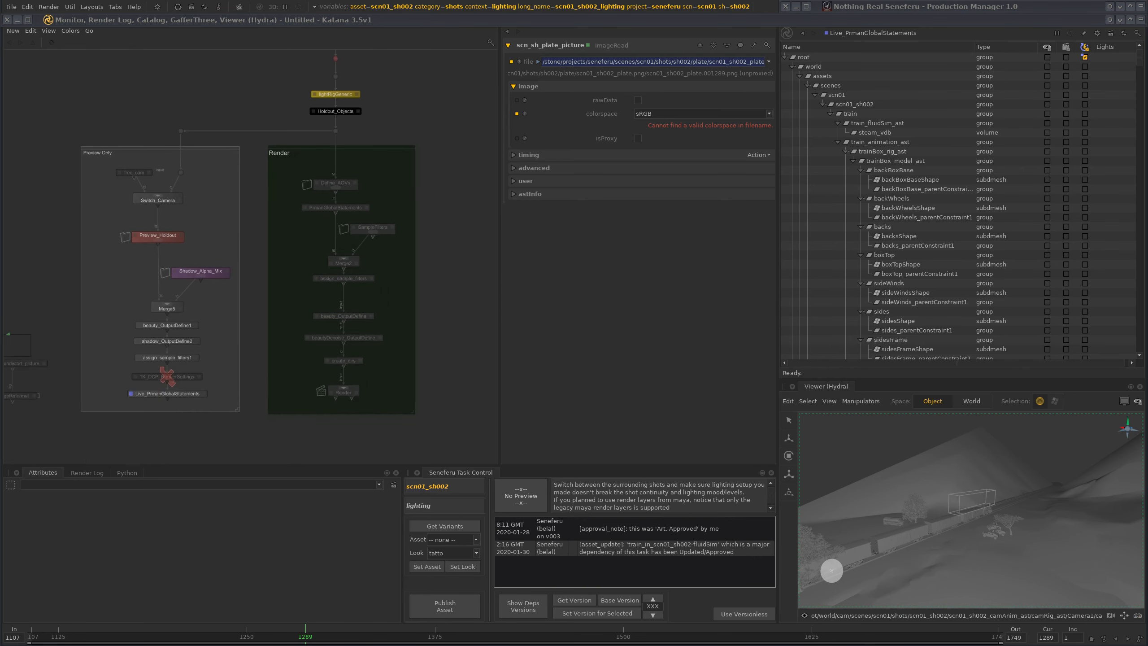
pyautogui.press('e')
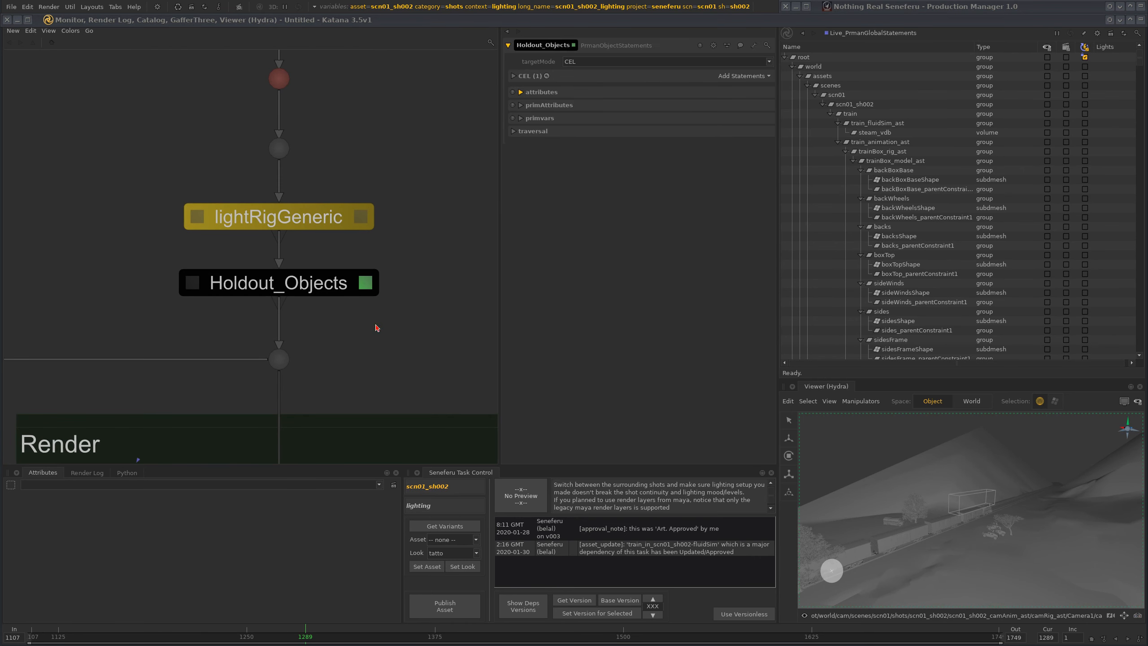
pyautogui.click(513, 76)
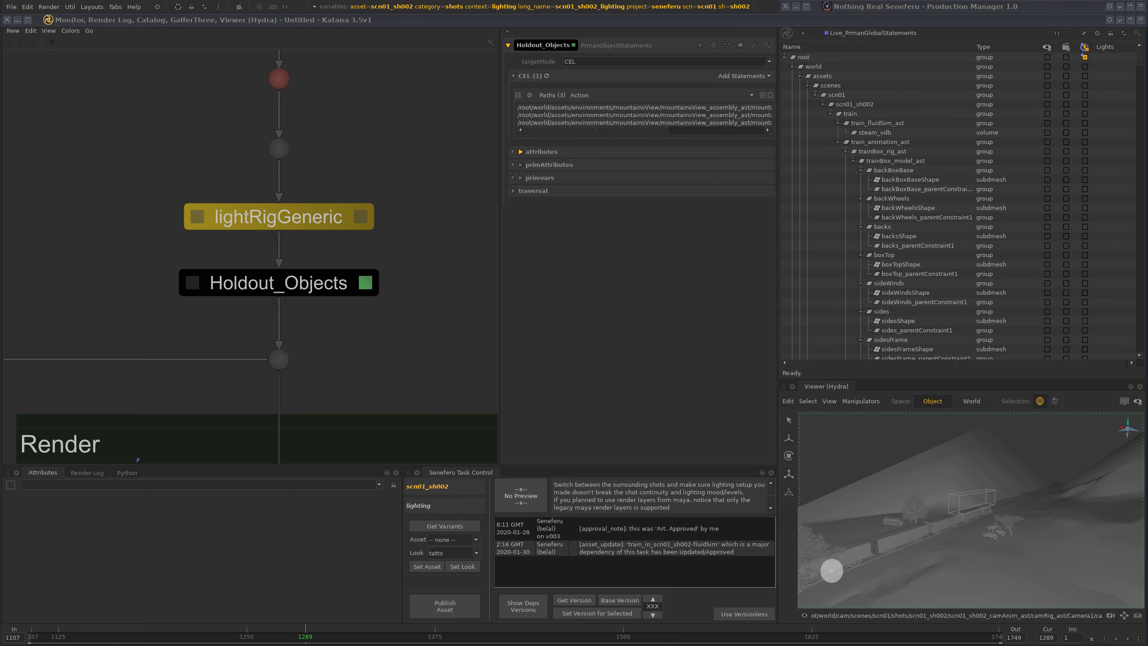
# Step: Examine the Preview Only and Render branches of the node graph, ending at Live_PrmanGlobalStatements
pyautogui.scroll(-10, 325, 279)
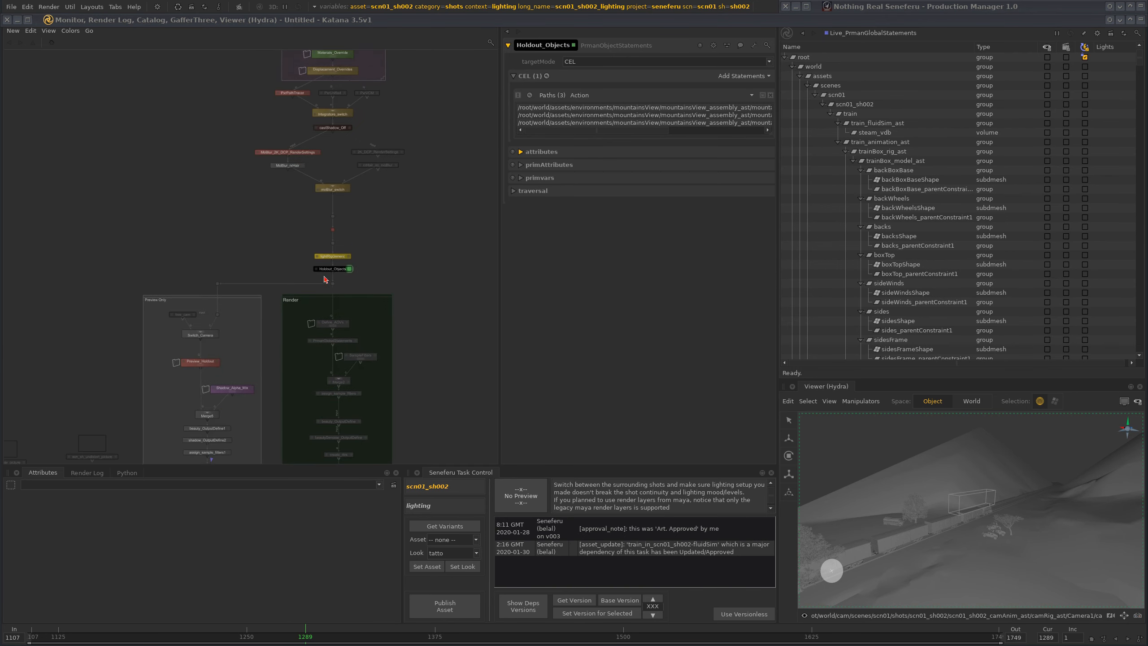
pyautogui.scroll(7, 333, 257)
pyautogui.moveTo(380, 370); pyautogui.dragTo(382, 207, button='middle')
pyautogui.moveTo(400, 405); pyautogui.dragTo(411, 191, button='middle')
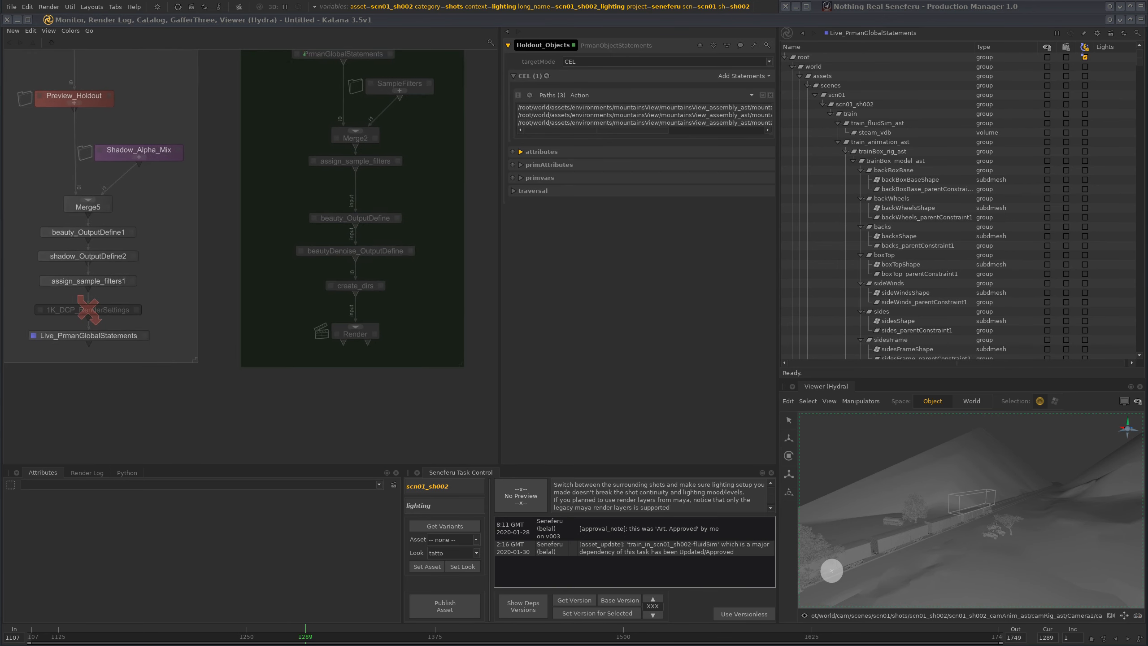
pyautogui.moveTo(208, 378); pyautogui.dragTo(357, 349, button='middle')
pyautogui.scroll(-4, 355, 347)
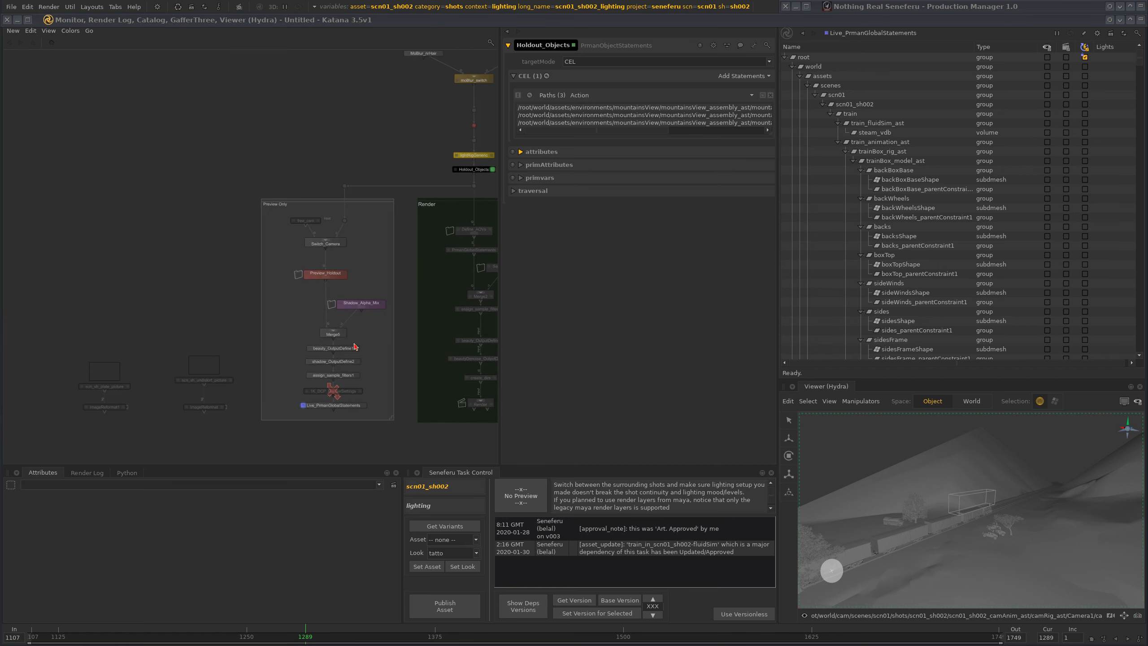
pyautogui.scroll(5, 340, 372)
pyautogui.moveTo(392, 423); pyautogui.dragTo(387, 289, button='middle')
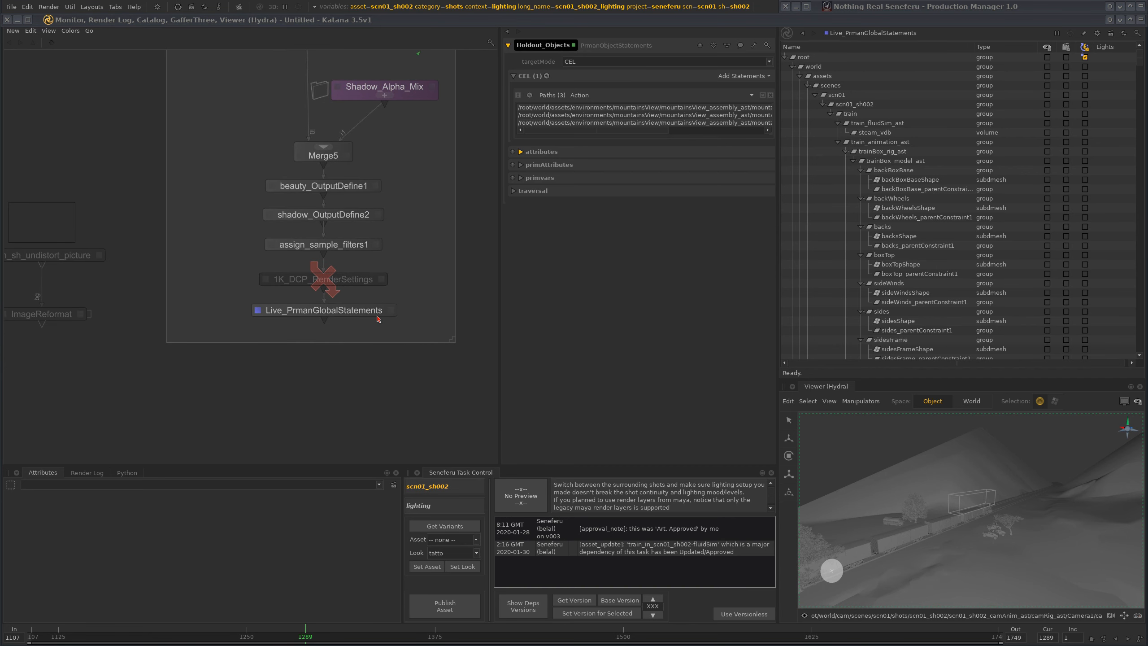
# Step: Bring up the Monitor window, lengthen its light list, and solo the overcast dome light instead of threePoint in lightRigGeneric
pyautogui.click(1141, 20)
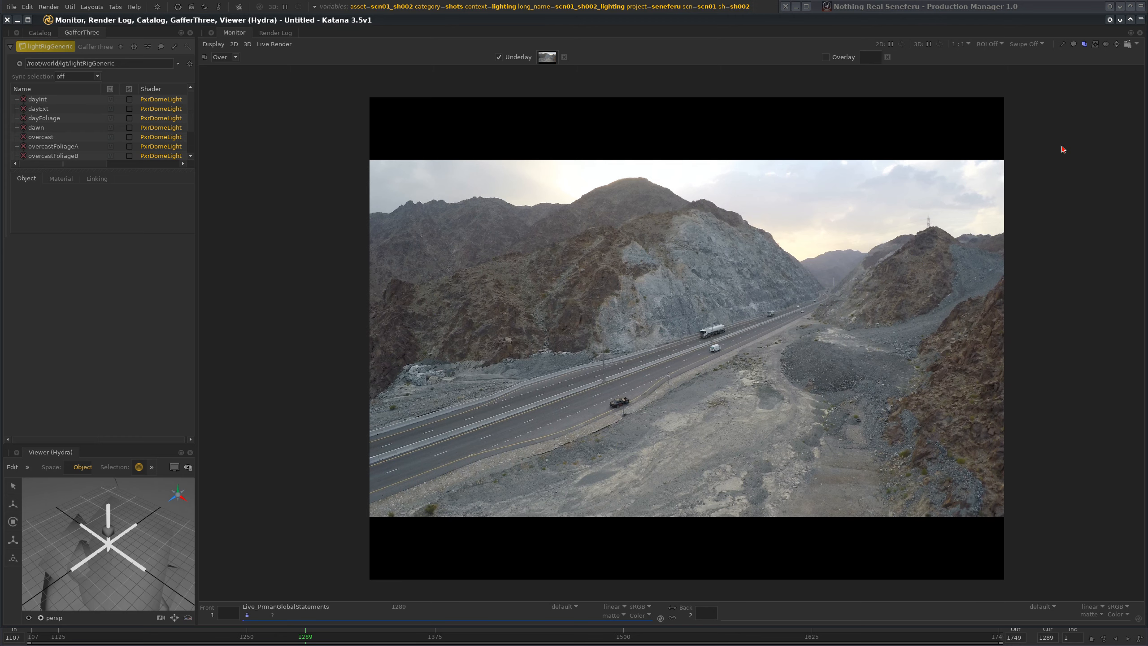
pyautogui.click(1142, 20)
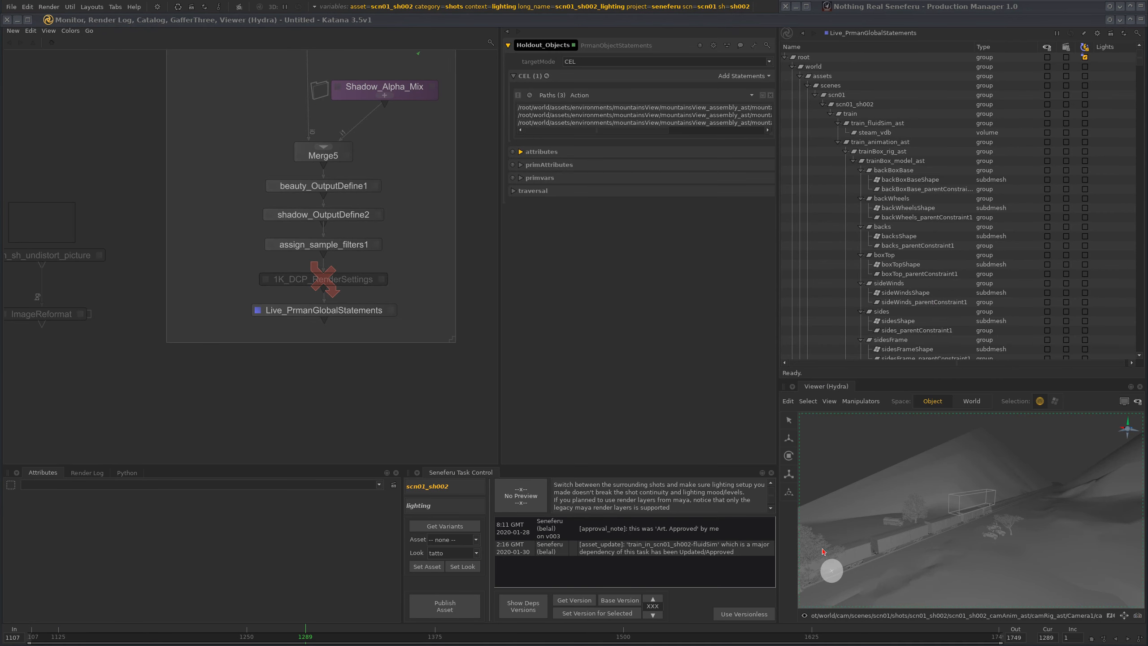
pyautogui.click(1142, 20)
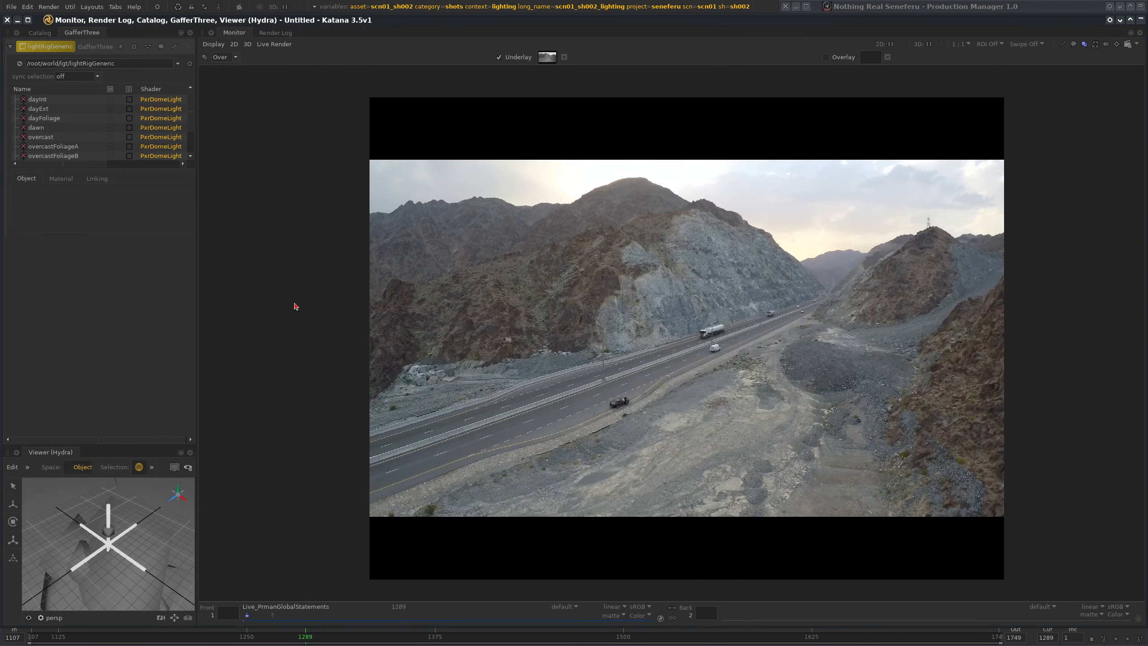
pyautogui.moveTo(125, 172); pyautogui.dragTo(125, 196)
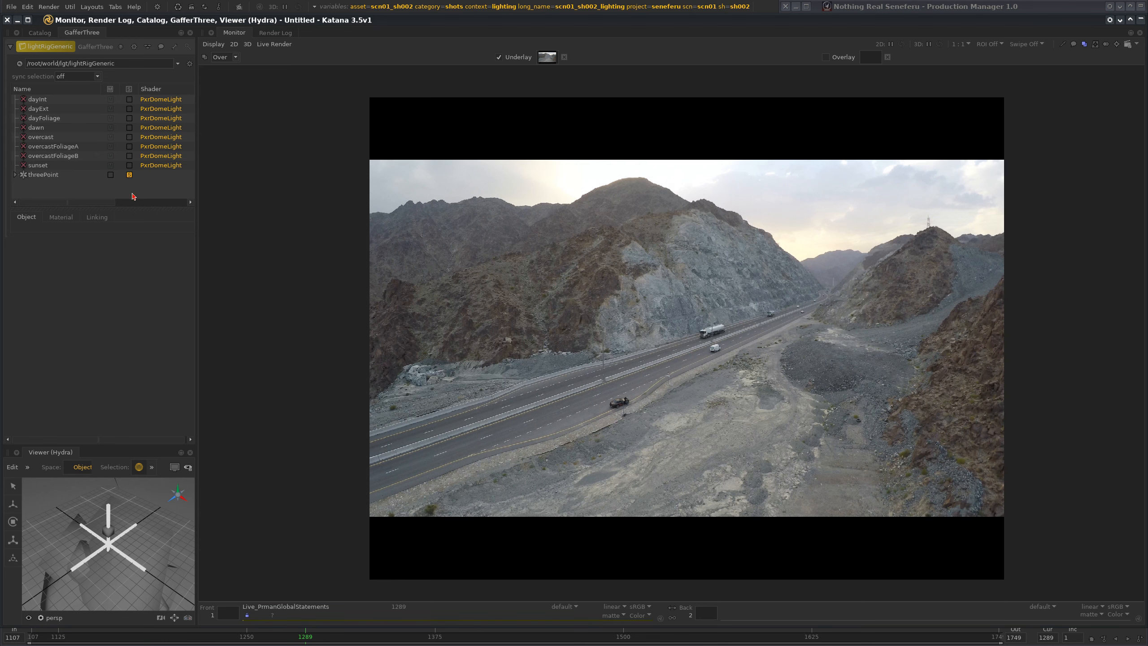
pyautogui.click(131, 176)
pyautogui.click(130, 137)
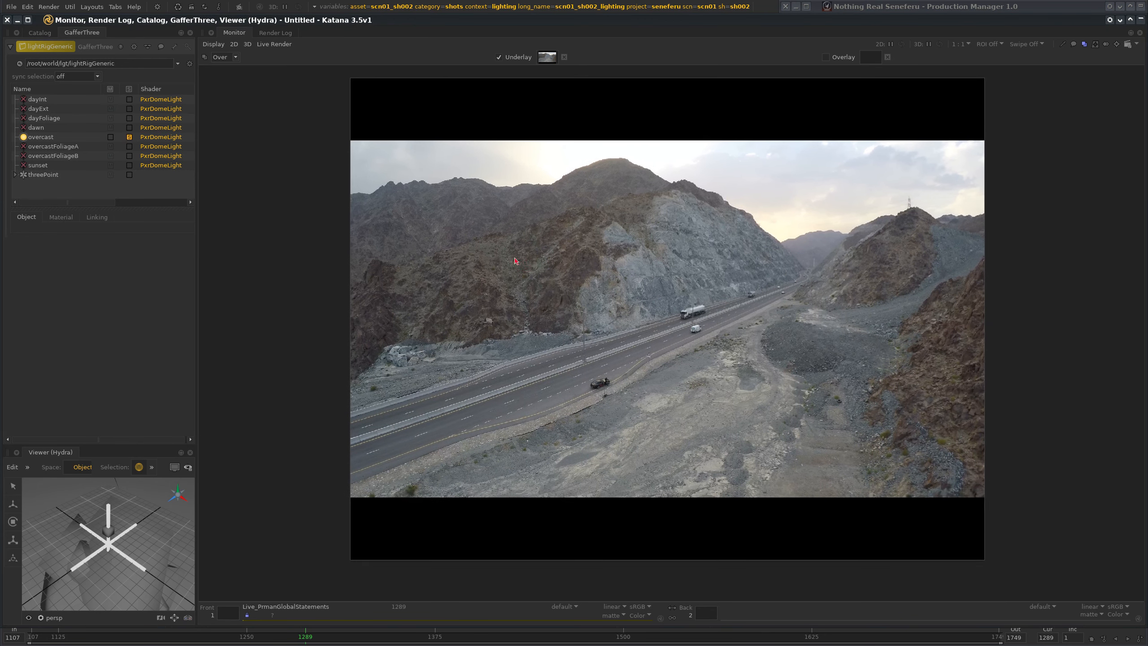
# Step: Roll up the Monitor window and expand ImageReformat1's resolution to check the expression driving its height
pyautogui.click(1140, 21)
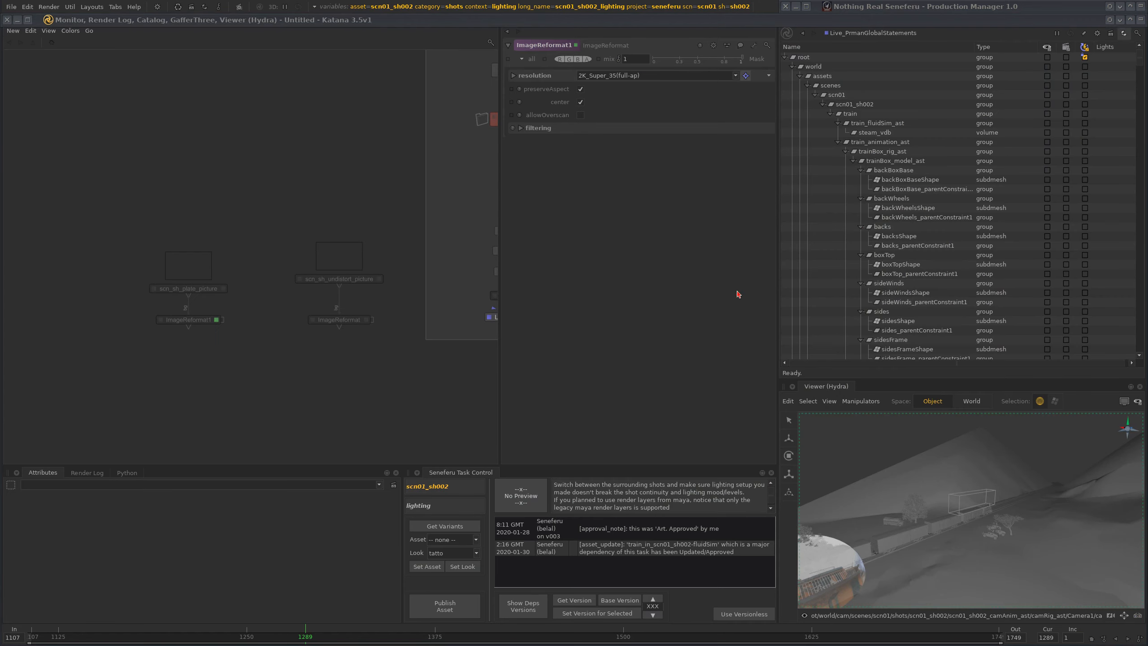
pyautogui.scroll(1, 282, 349)
pyautogui.moveTo(151, 357); pyautogui.dragTo(259, 342, button='middle')
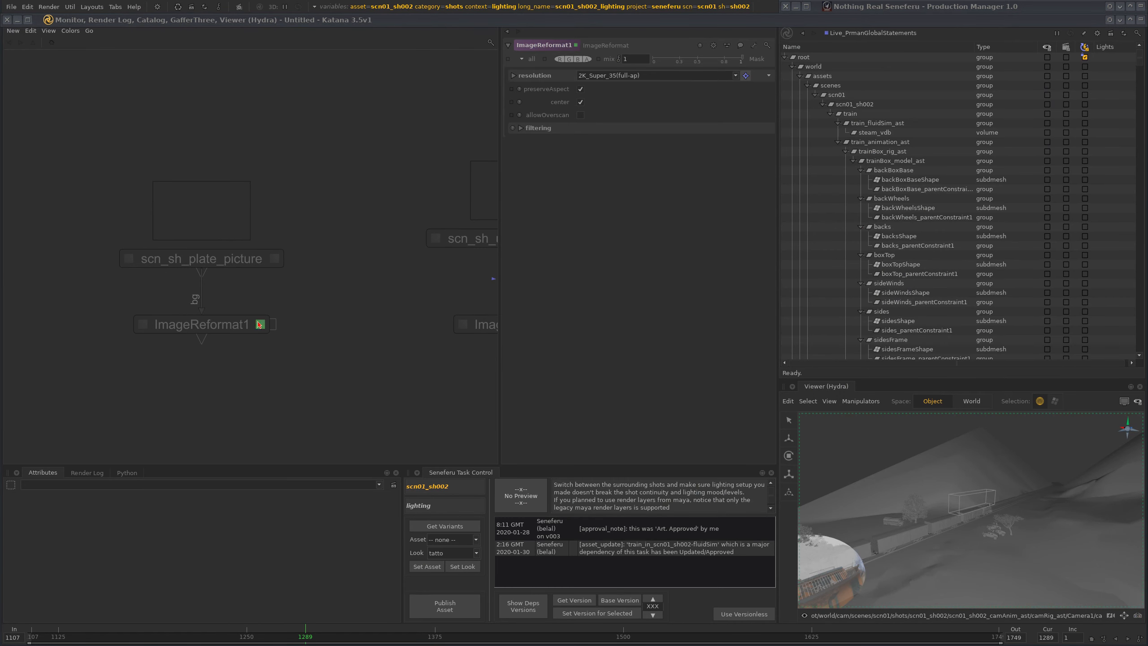
pyautogui.click(514, 75)
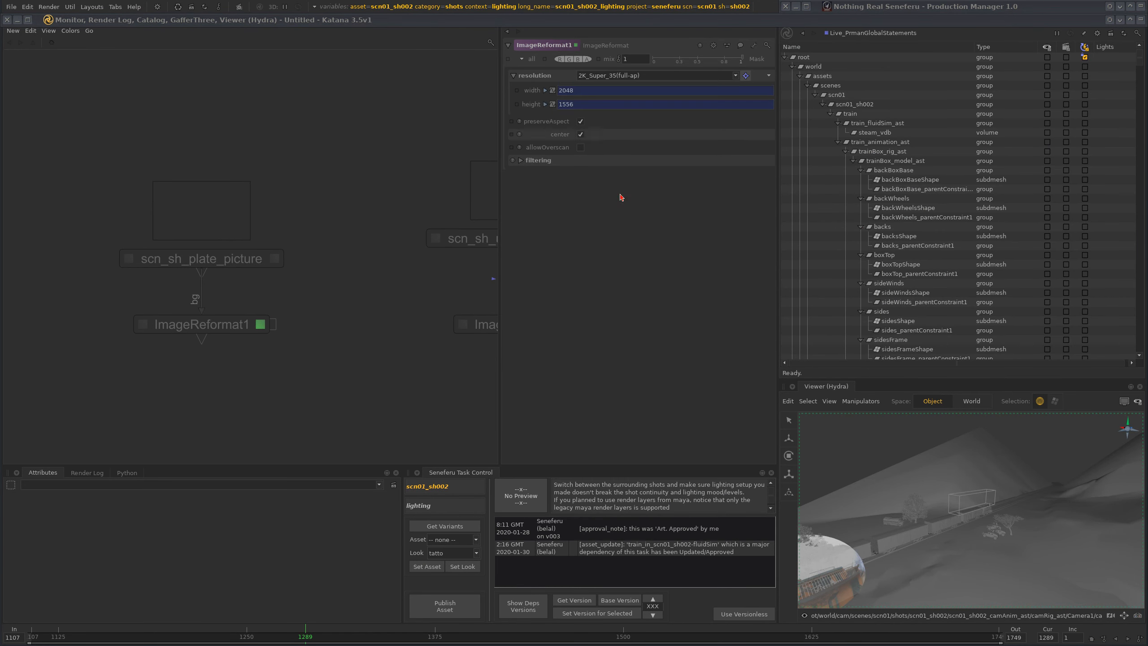
pyautogui.click(545, 105)
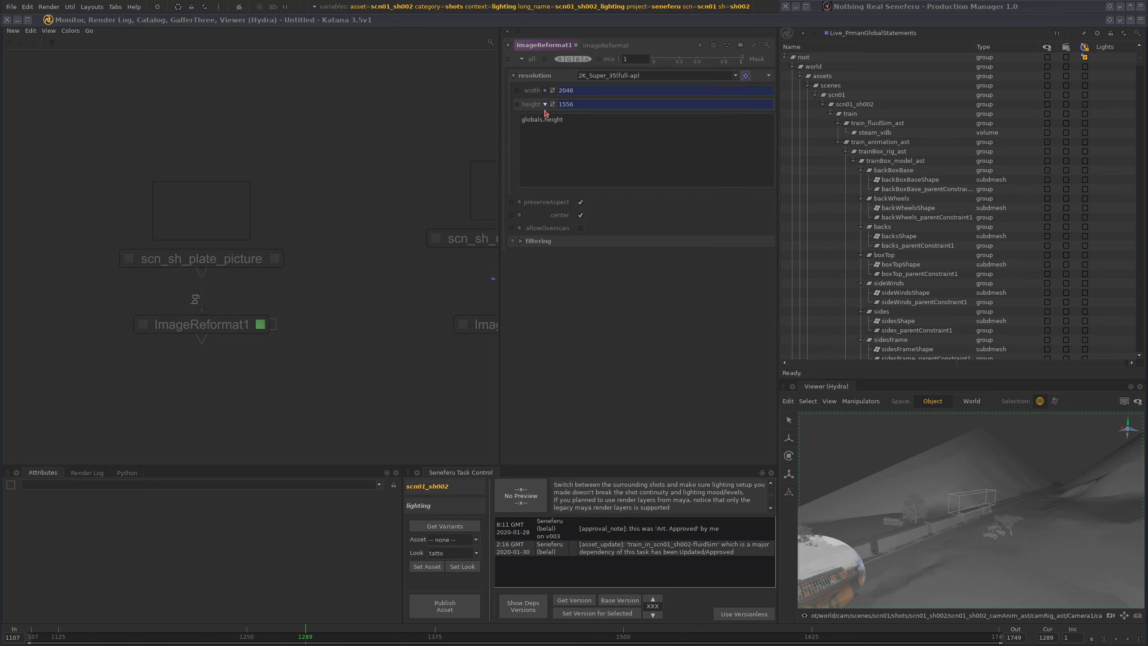
pyautogui.click(545, 104)
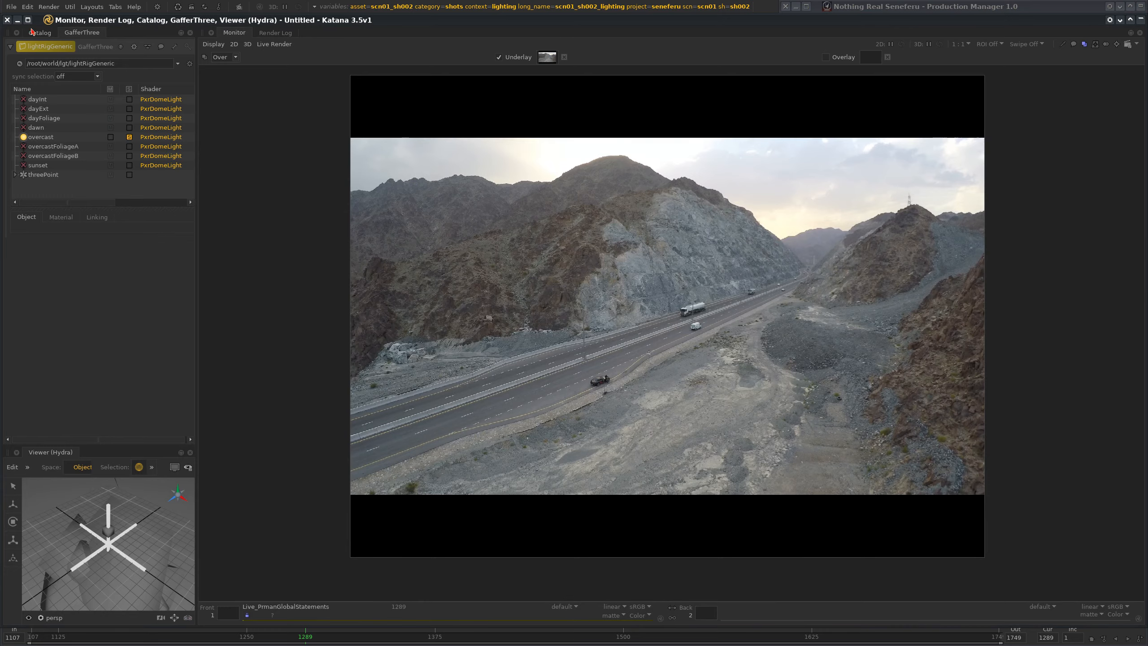
# Step: Minimize the Monitor window and set the project resolution height to 1152 in Project Settings
pyautogui.click(17, 20)
pyautogui.click(604, 19)
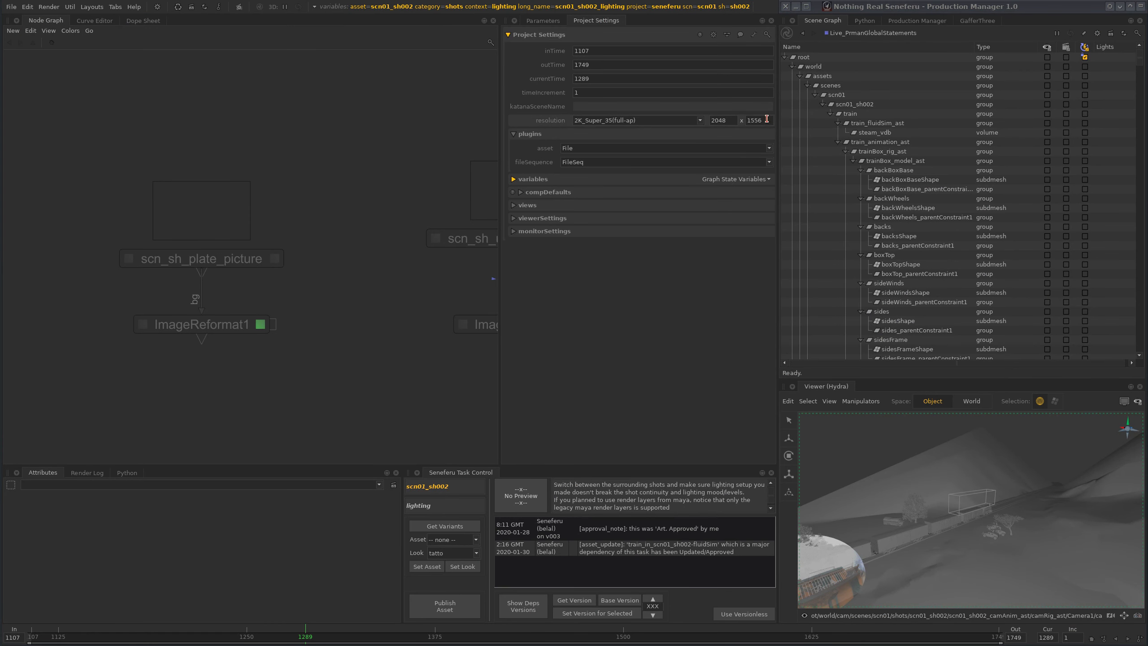
pyautogui.moveTo(766, 121); pyautogui.dragTo(740, 122)
pyautogui.write('1152')
pyautogui.press('Return')
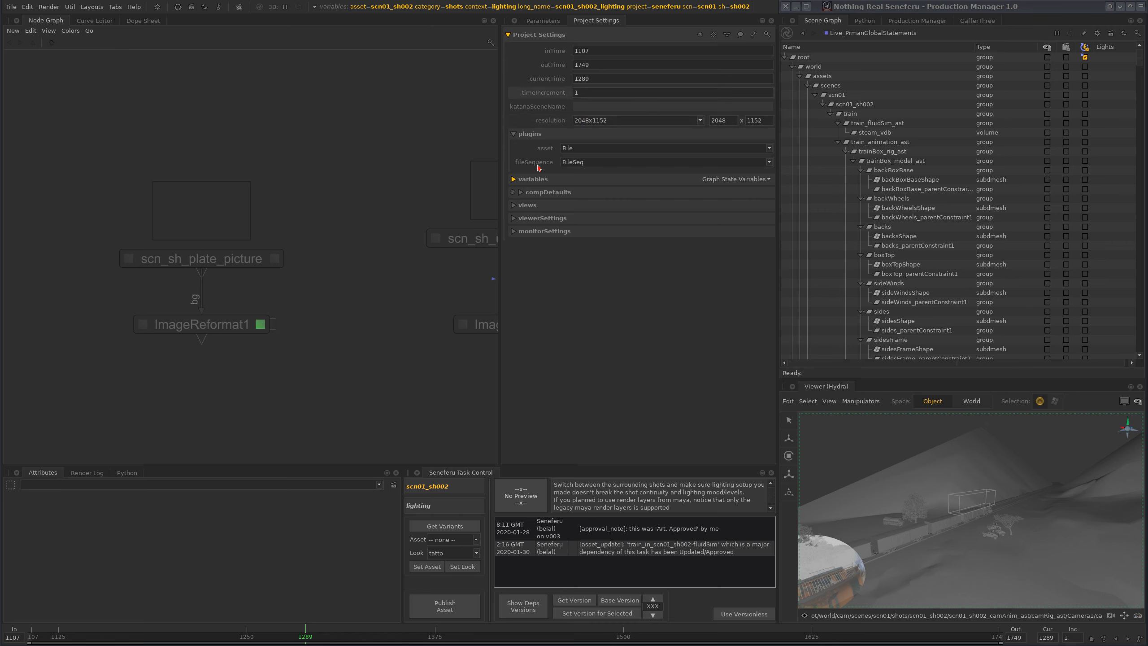
# Step: Open the parameters of the ImageReformat node below scn_sh_undistort_picture to check its resolution
pyautogui.scroll(-5, 415, 335)
pyautogui.moveTo(479, 348); pyautogui.dragTo(339, 360, button='middle')
pyautogui.scroll(2, 389, 355)
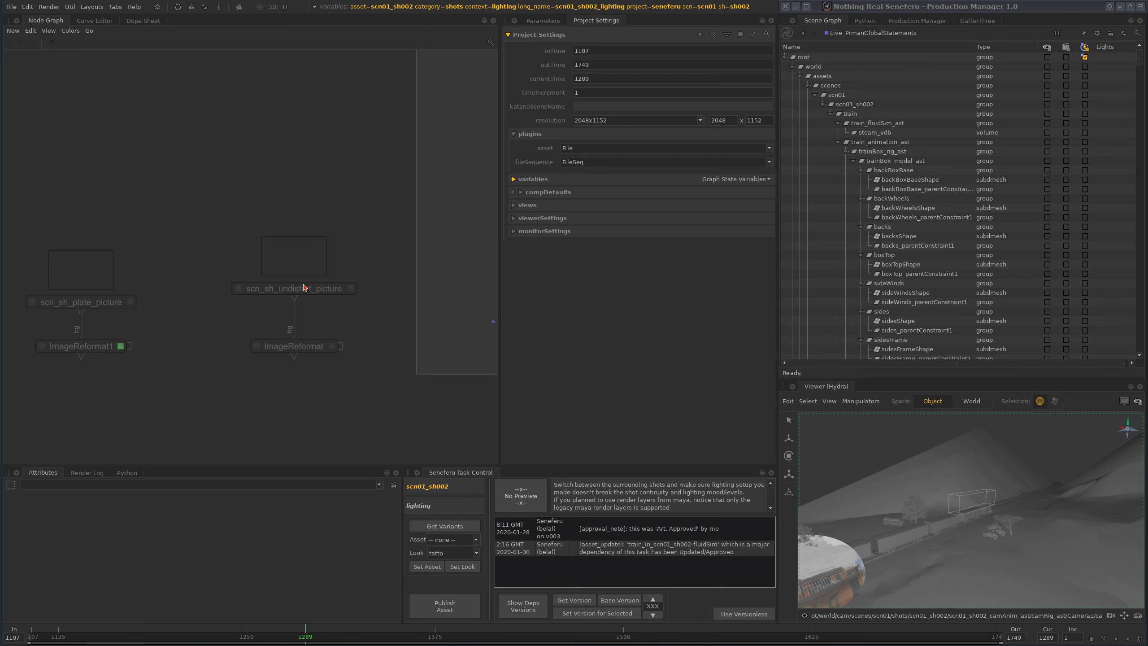
pyautogui.doubleClick(333, 345)
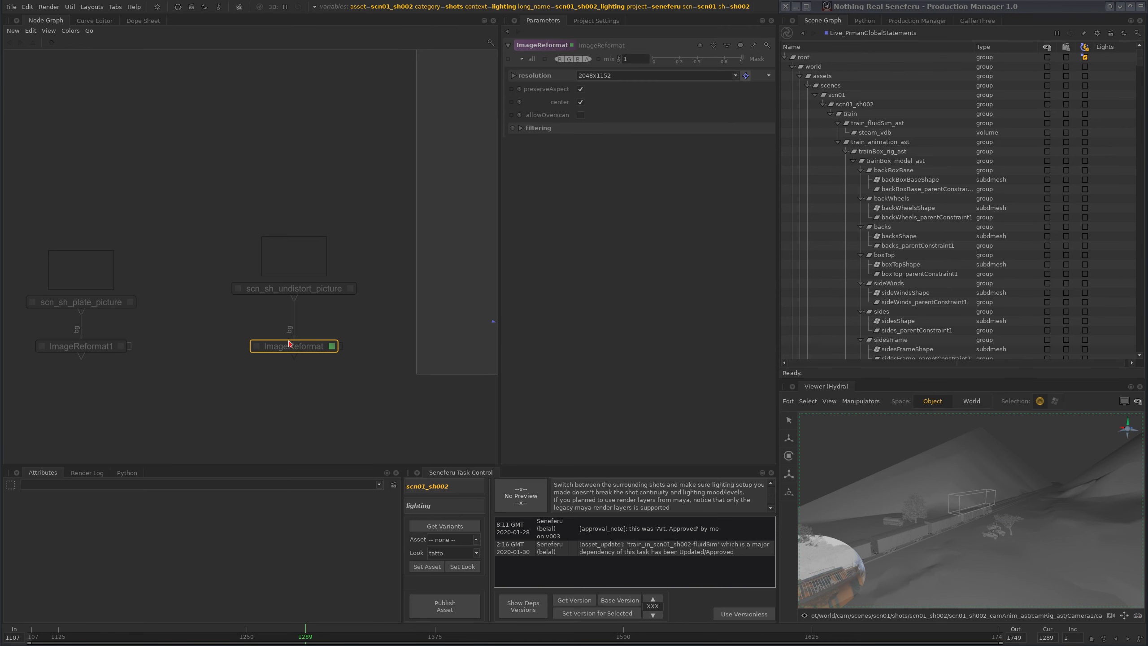
# Step: View the ImageReformat1 plate in the Monitor and fit the reformatted image to the window
pyautogui.press('v')
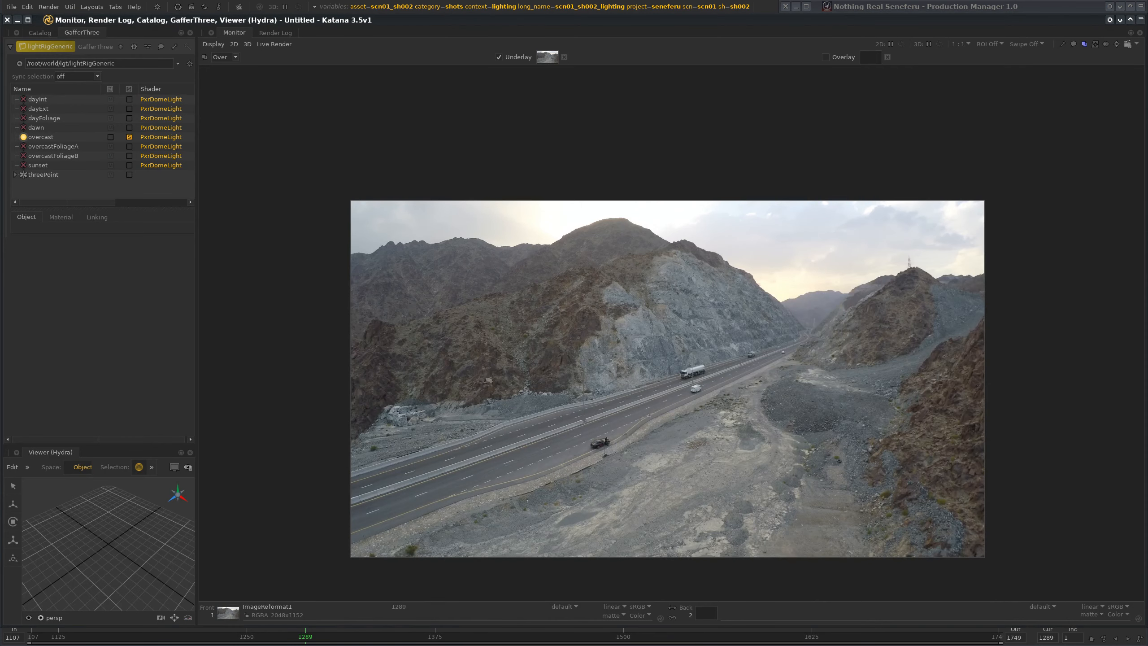
pyautogui.moveTo(650, 416); pyautogui.dragTo(584, 343, button='middle')
pyautogui.press('Home')
pyautogui.moveTo(698, 424); pyautogui.dragTo(703, 438, button='middle')
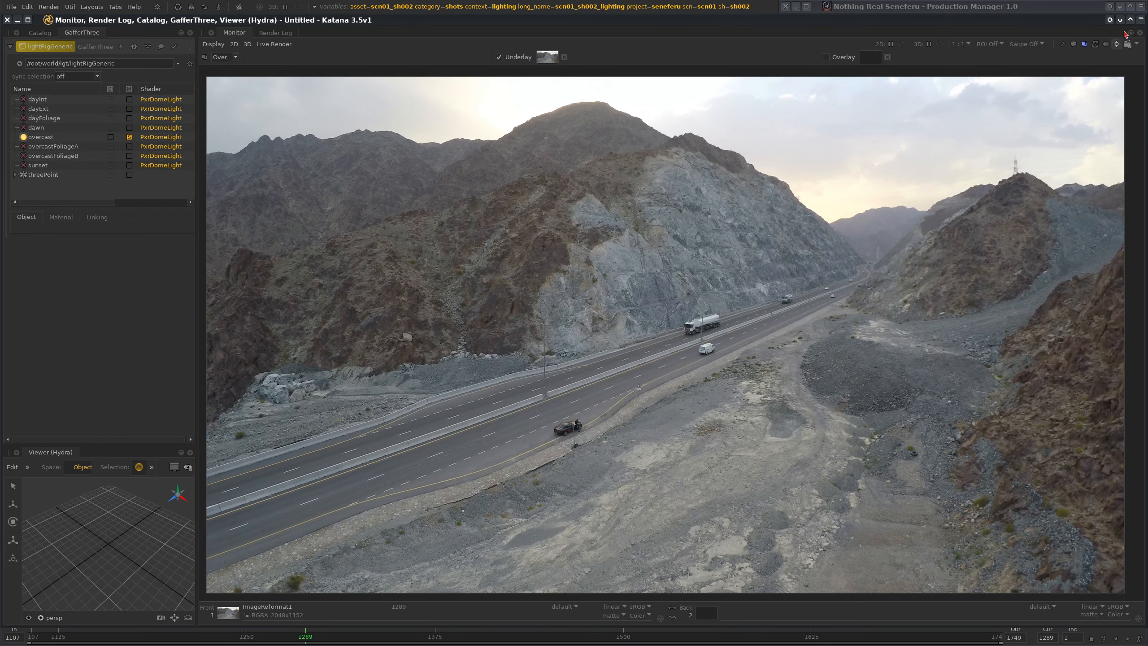
# Step: Roll up the Monitor window and set the view back to the Live_PrmanGlobalStatements node
pyautogui.click(1140, 19)
pyautogui.moveTo(296, 314); pyautogui.dragTo(301, 324, button='middle')
pyautogui.moveTo(369, 346); pyautogui.dragTo(253, 373, button='middle')
pyautogui.press('v')
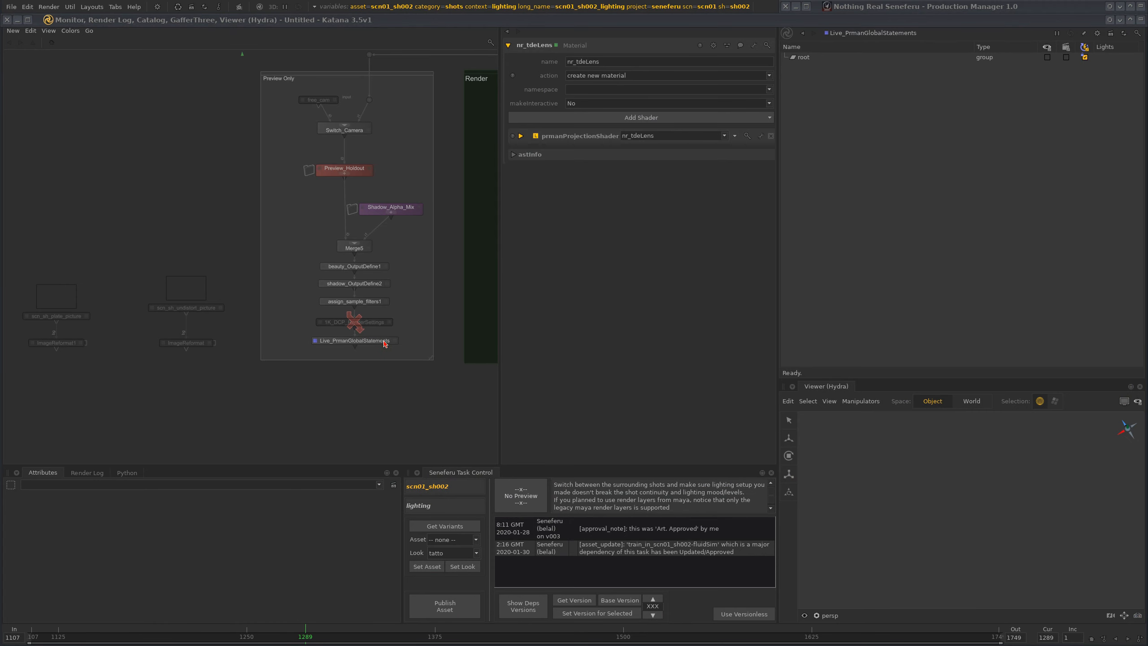
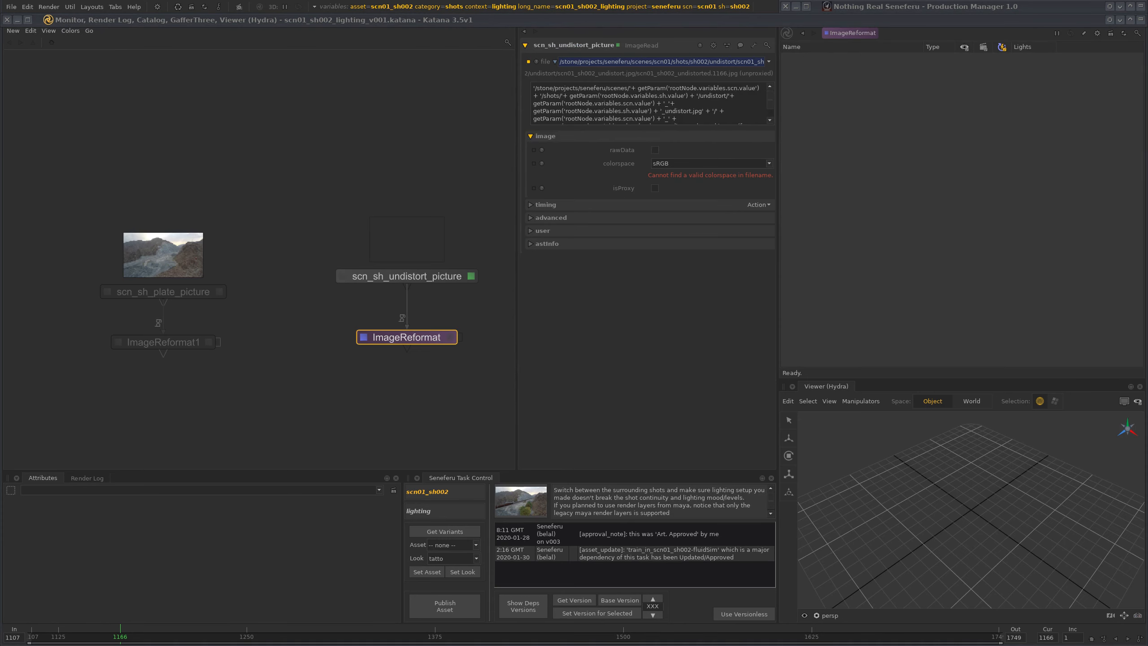
# Step: Expand the Monitor window and swap repeatedly between the ImageReformat and ImageReformat1 images to compare the undistorted picture with the plate
pyautogui.moveTo(377, 342); pyautogui.dragTo(406, 301, button='middle')
pyautogui.click(1141, 19)
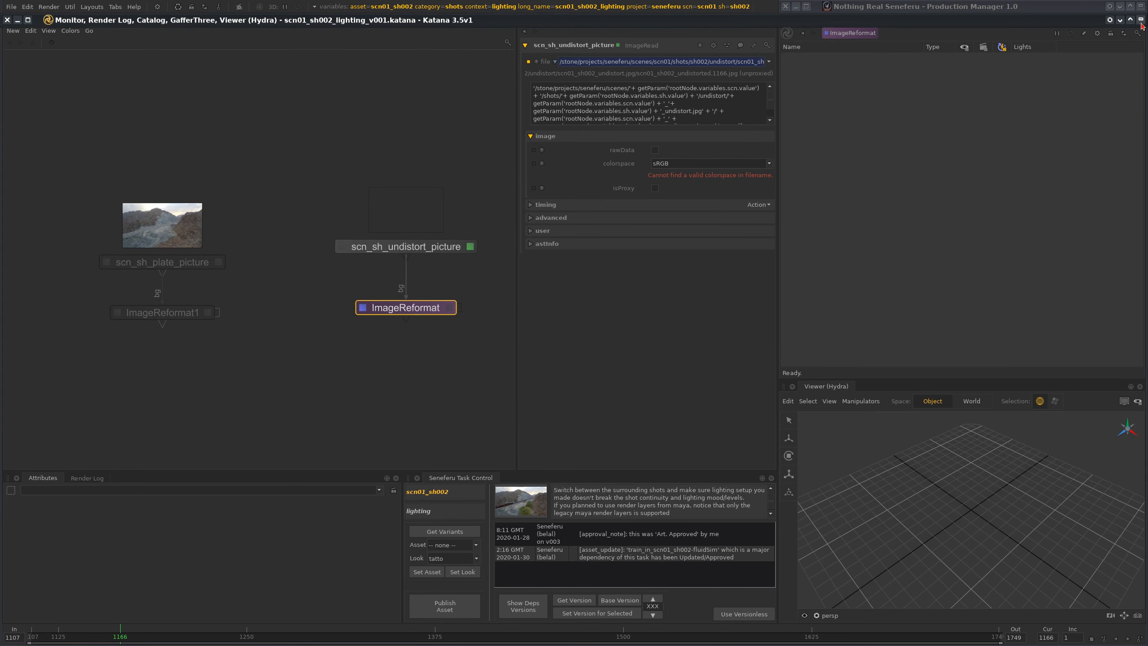
pyautogui.moveTo(521, 414); pyautogui.dragTo(564, 444, button='middle')
pyautogui.press('`')
pyautogui.press('`')
pyautogui.press('`')
pyautogui.press('`')
pyautogui.press('`')
pyautogui.press('`')
pyautogui.press('`')
pyautogui.press('`')
pyautogui.press('`')
pyautogui.press('`')
pyautogui.press('`')
pyautogui.press('Home')
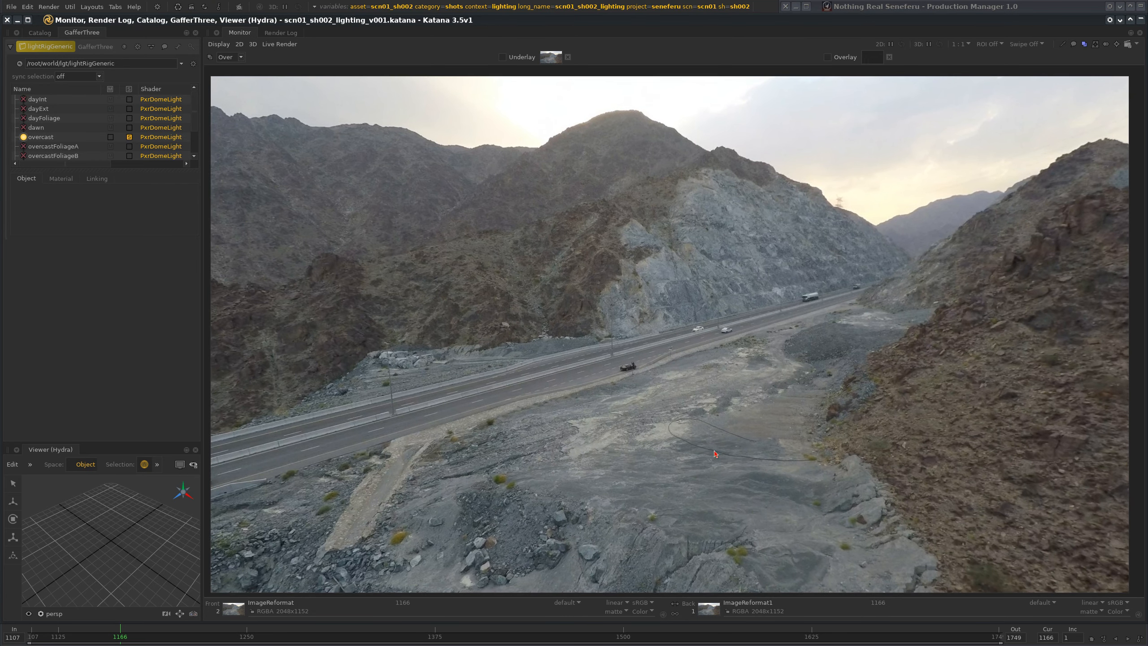
# Step: Switch between catalog slots 1 and 2 to compare both plates, leaving ImageReformat1 in slot 1 at the front
pyautogui.press('1')
pyautogui.press('2')
pyautogui.press('1')
pyautogui.press('2')
pyautogui.press('1')
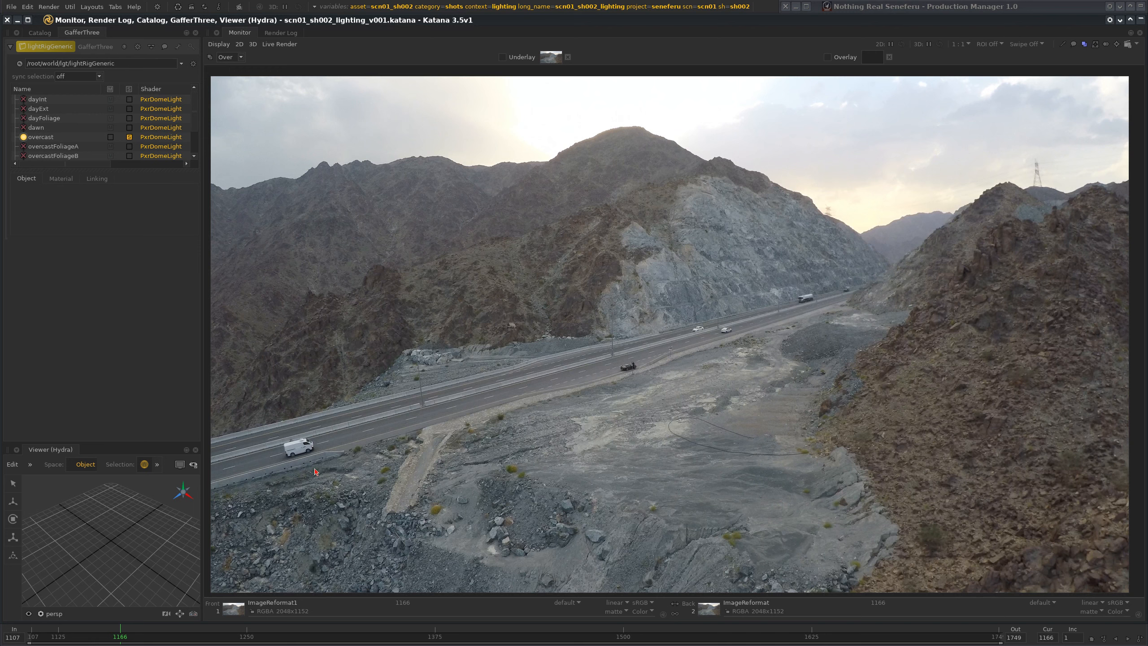
# Step: Enable the Monitor underlay, bring up the Live_PrmanGlobalStatements render in slot 1, and assign the back ImageReformat image as its underlay
pyautogui.click(502, 57)
pyautogui.press('pagedown')
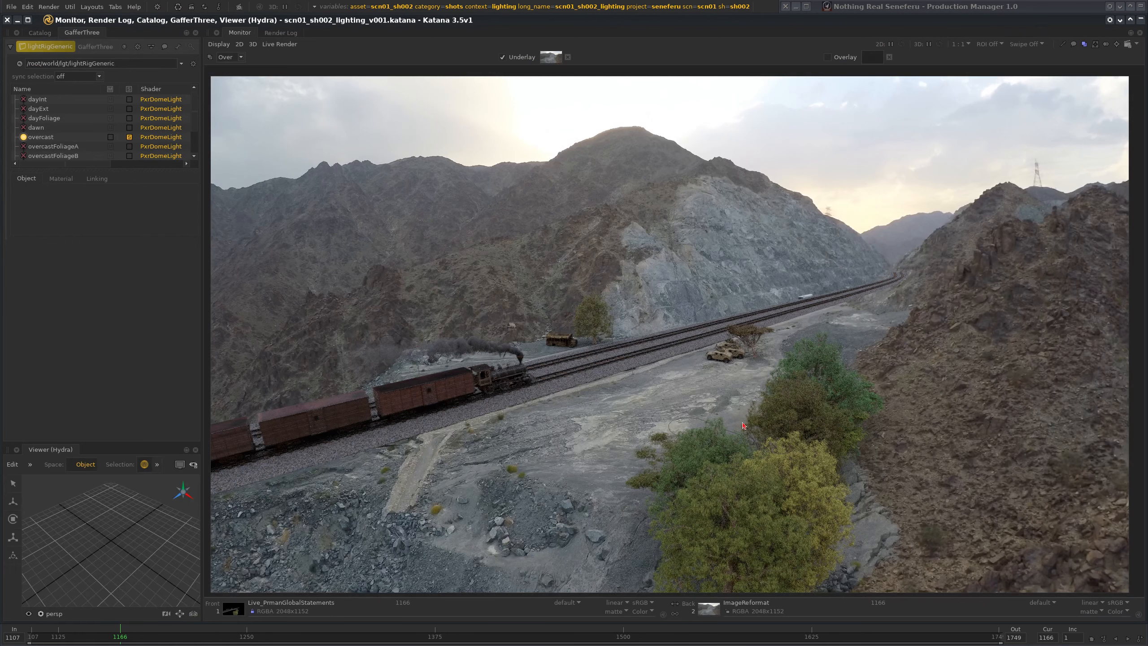
pyautogui.moveTo(708, 598); pyautogui.dragTo(549, 61)
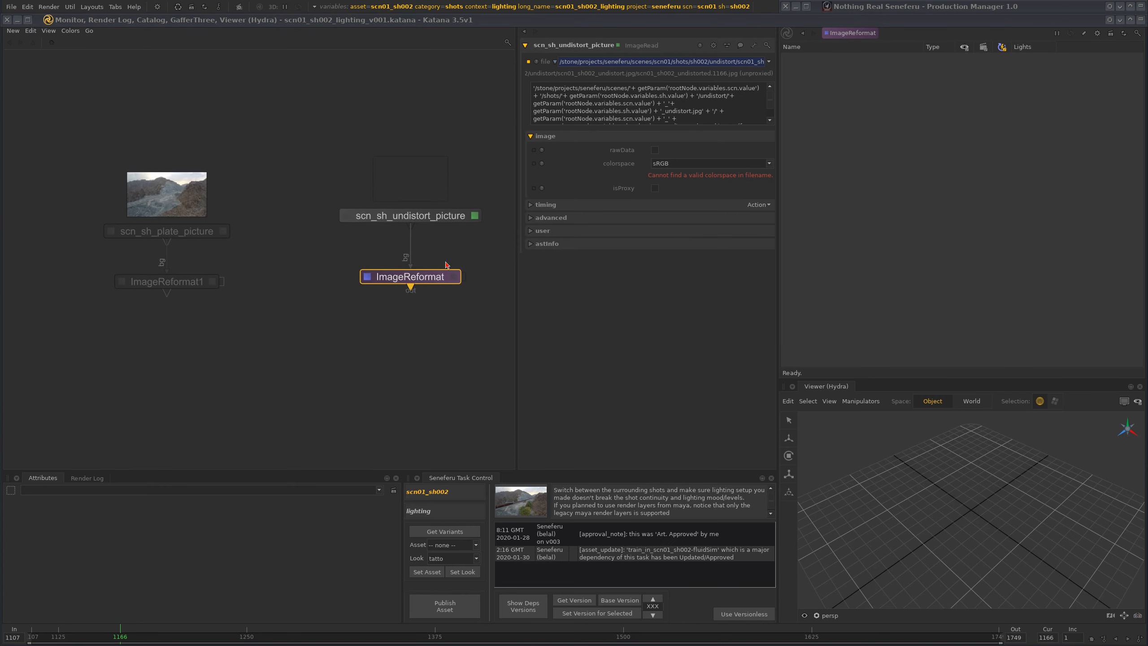
# Step: Set the view to Live_PrmanGlobalStatements and disable the Apply_Lens_Distortion node inside the Materials_Override group
pyautogui.press('a')
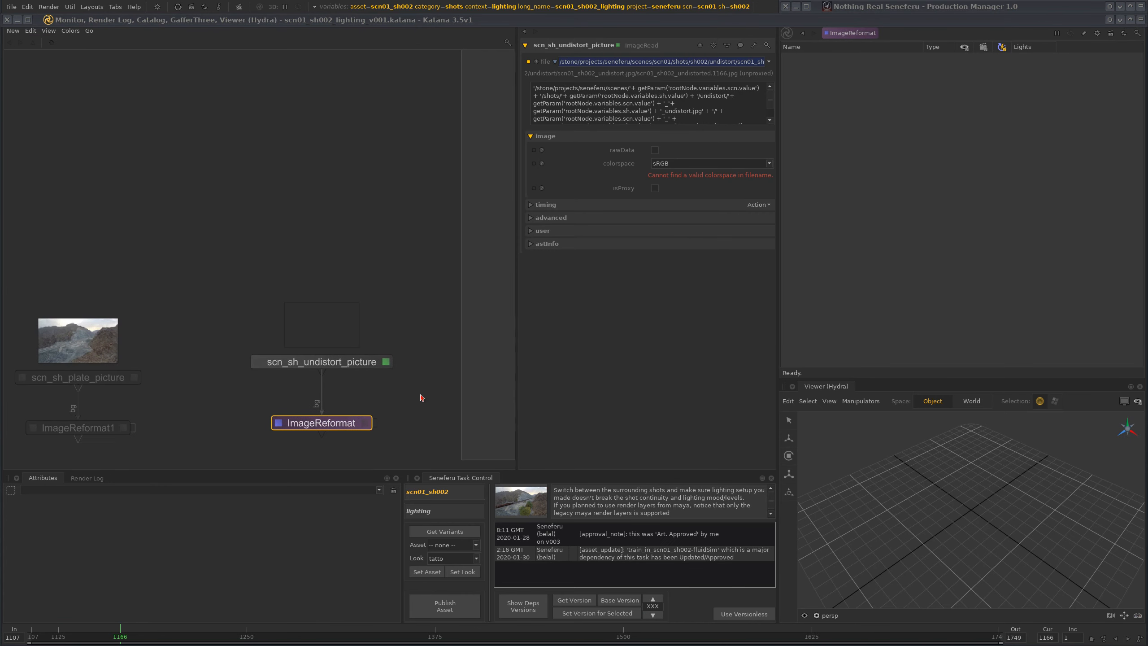
pyautogui.press('v')
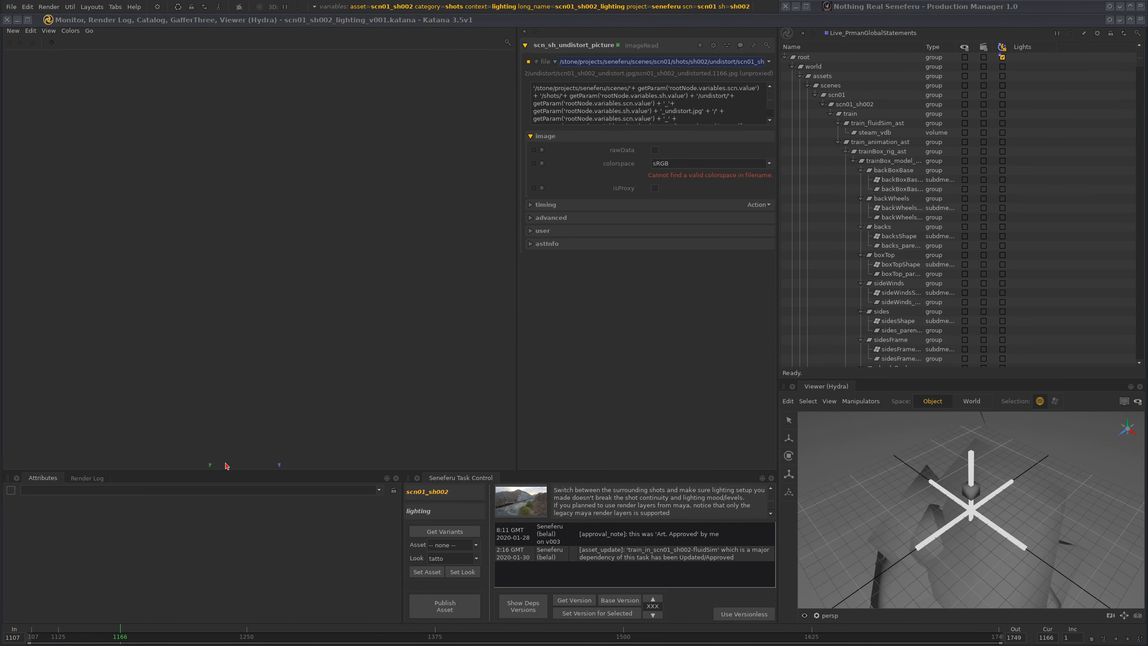
pyautogui.click(211, 465)
pyautogui.moveTo(435, 224); pyautogui.dragTo(377, 340, button='middle')
pyautogui.scroll(-6, 377, 340)
pyautogui.moveTo(434, 281); pyautogui.dragTo(331, 348, button='middle')
pyautogui.moveTo(412, 236); pyautogui.dragTo(317, 428, button='middle')
pyautogui.scroll(6, 339, 229)
pyautogui.moveTo(385, 236); pyautogui.dragTo(391, 267, button='middle')
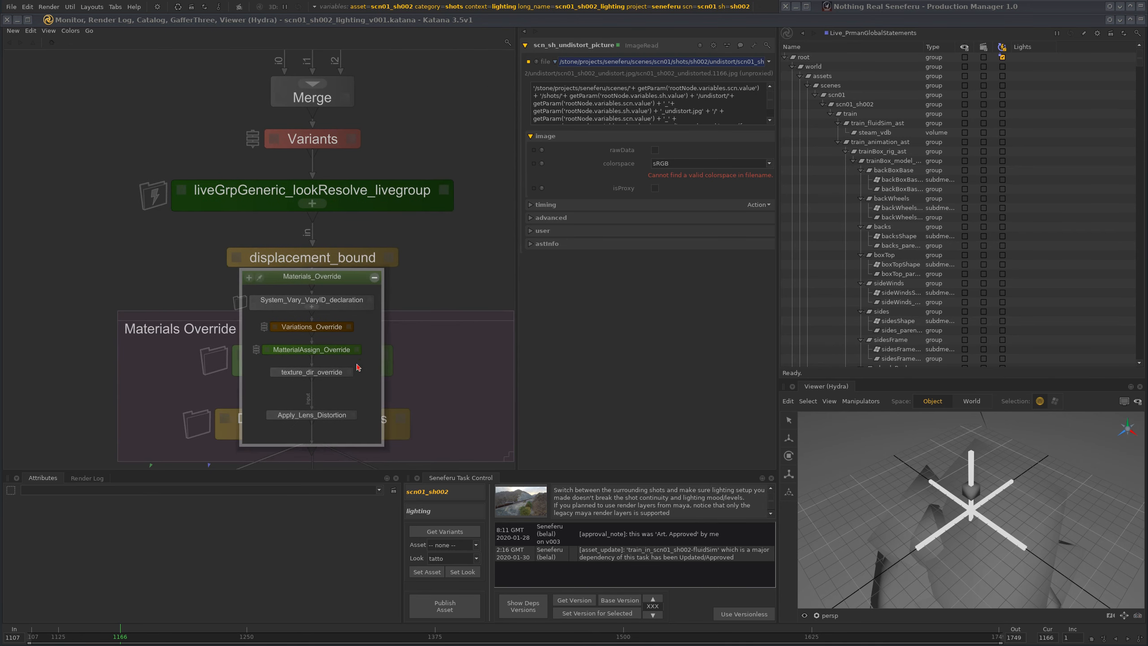
pyautogui.click(333, 384)
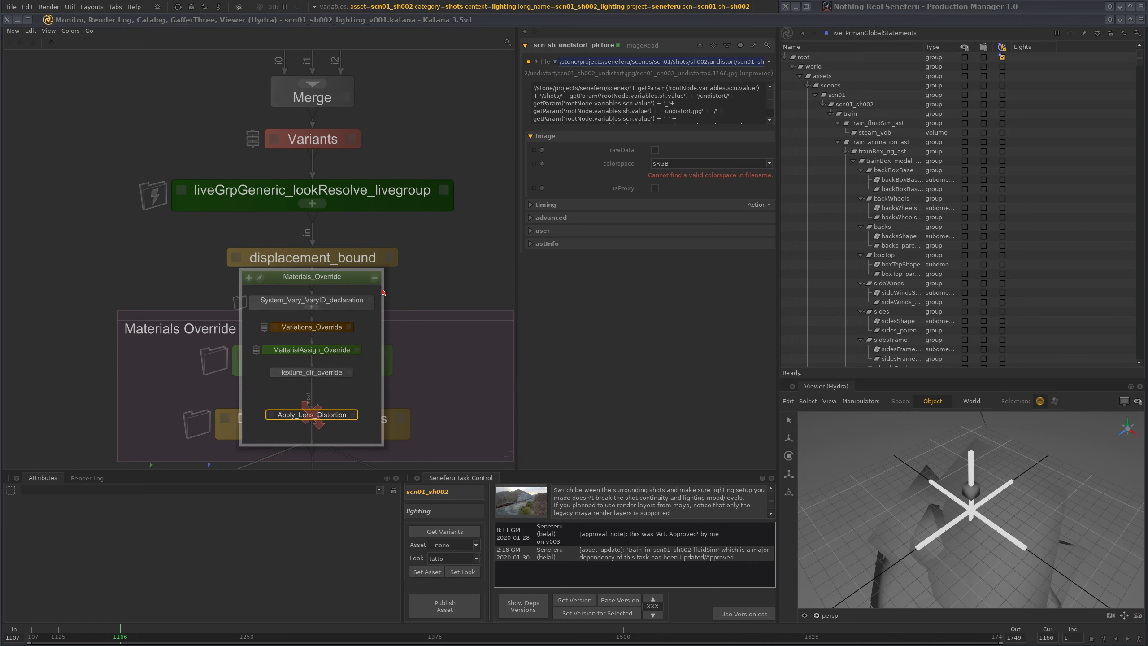
# Step: Start a preview render from the Live_PrmanGlobalStatements node and expand the Monitor window to watch it
pyautogui.scroll(-10, 391, 300)
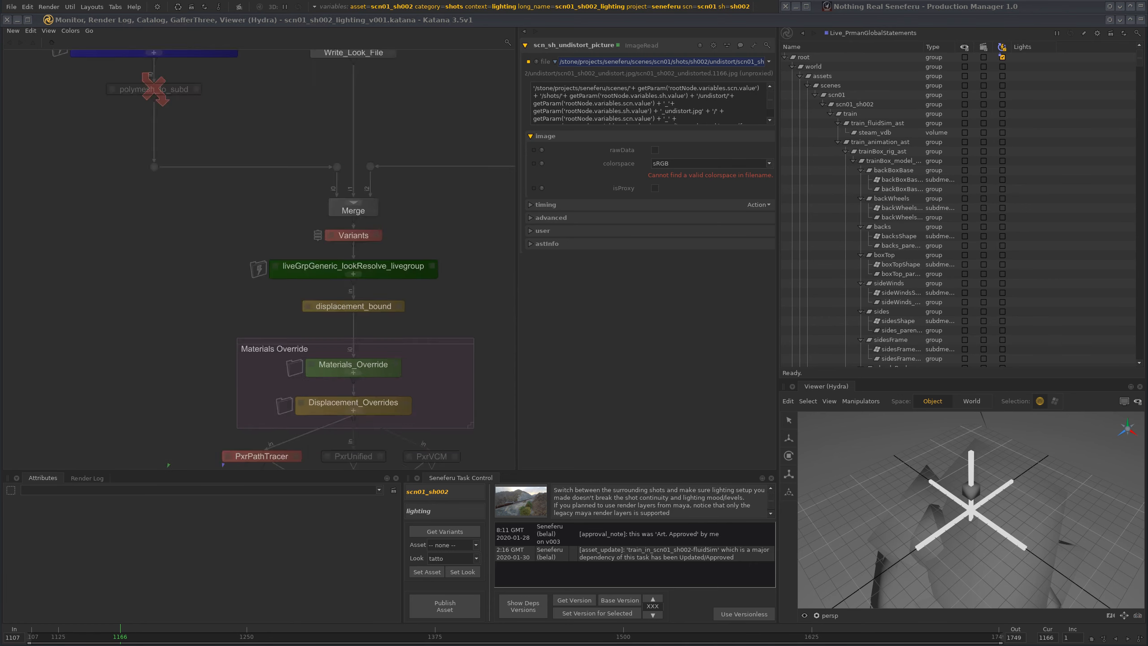
pyautogui.scroll(6, 311, 324)
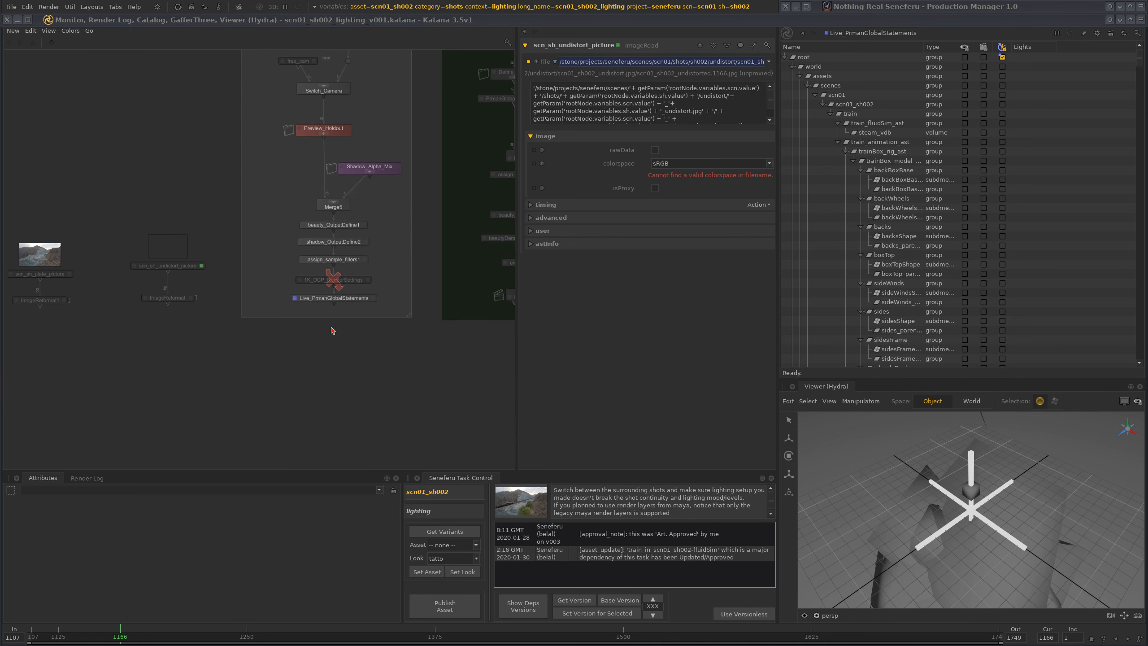
pyautogui.click(356, 301)
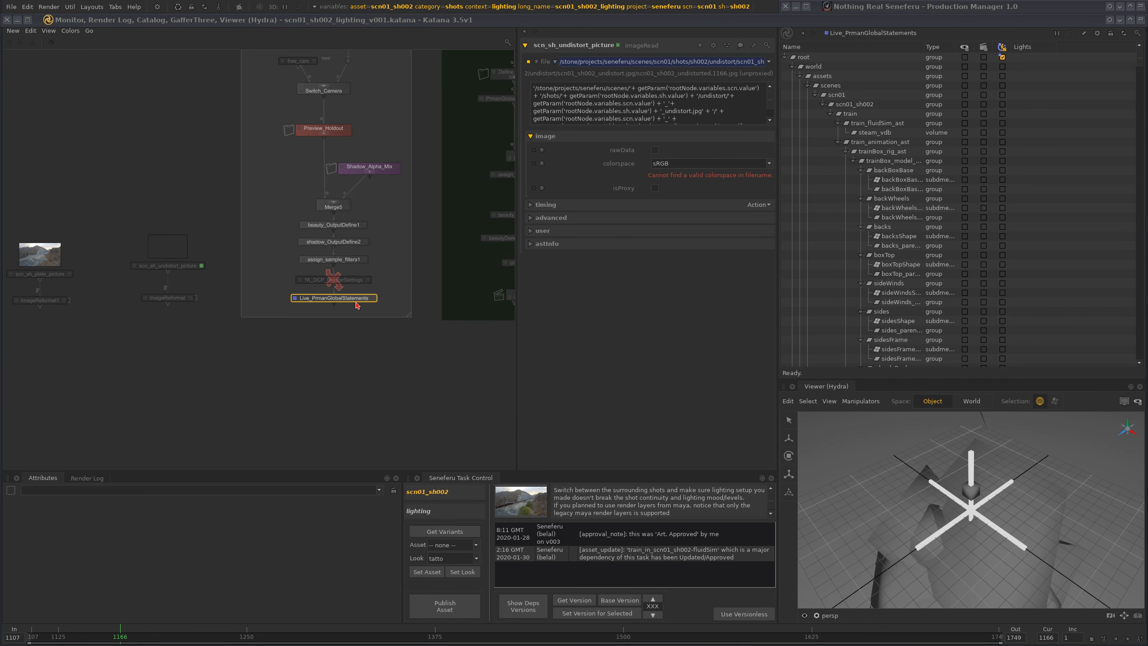
pyautogui.click(1142, 21)
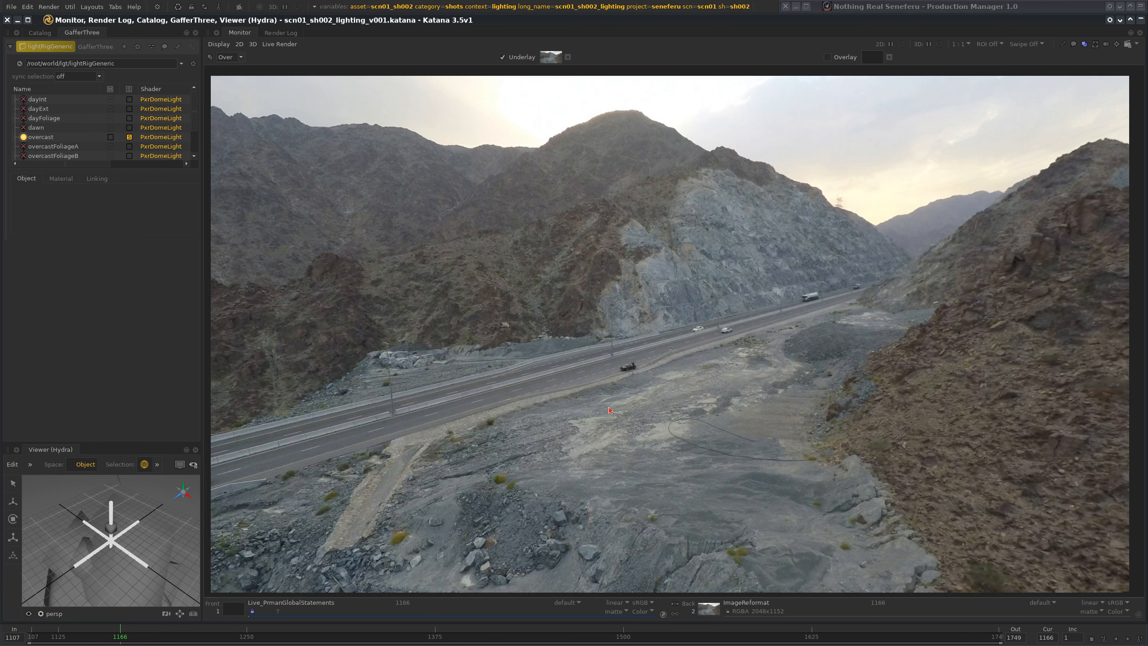
# Step: Look over the Preview Only and Render node groups and return to the Monitor to check the render's progress
pyautogui.click(1141, 19)
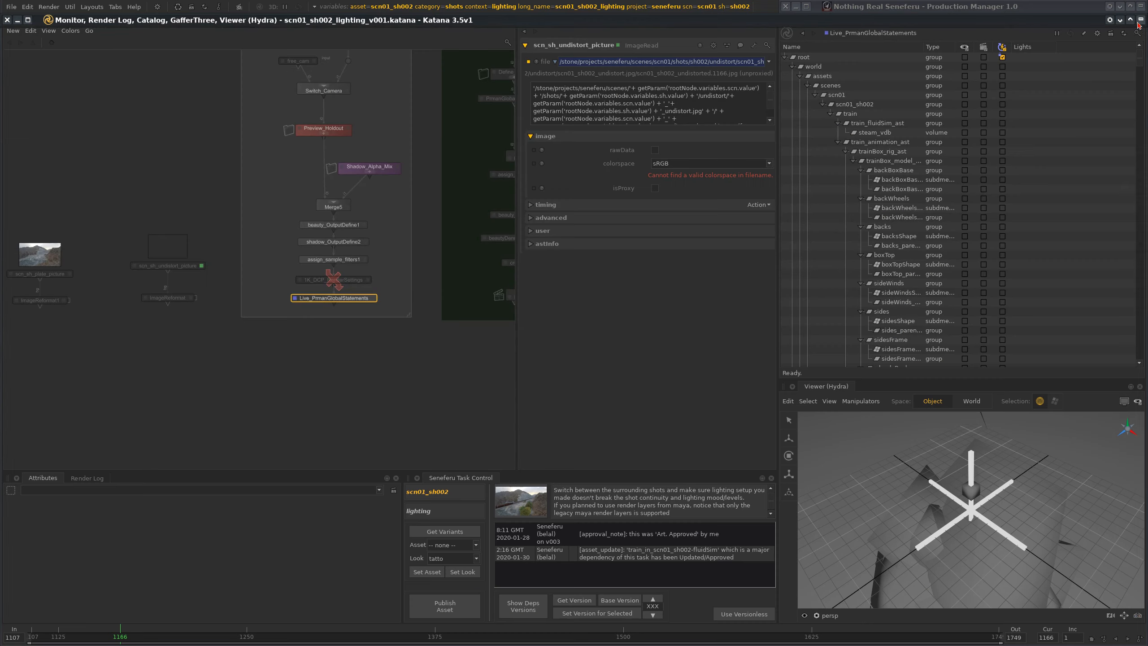
pyautogui.moveTo(338, 400); pyautogui.dragTo(128, 460, button='middle')
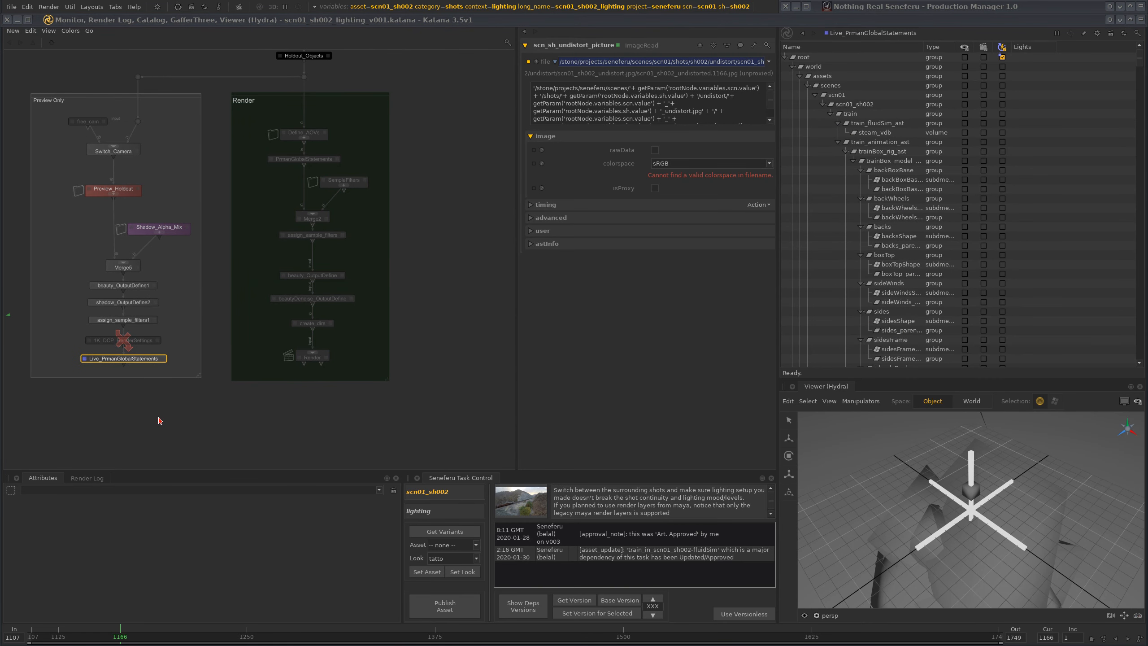
pyautogui.moveTo(37, 104); pyautogui.dragTo(135, 148, button='middle')
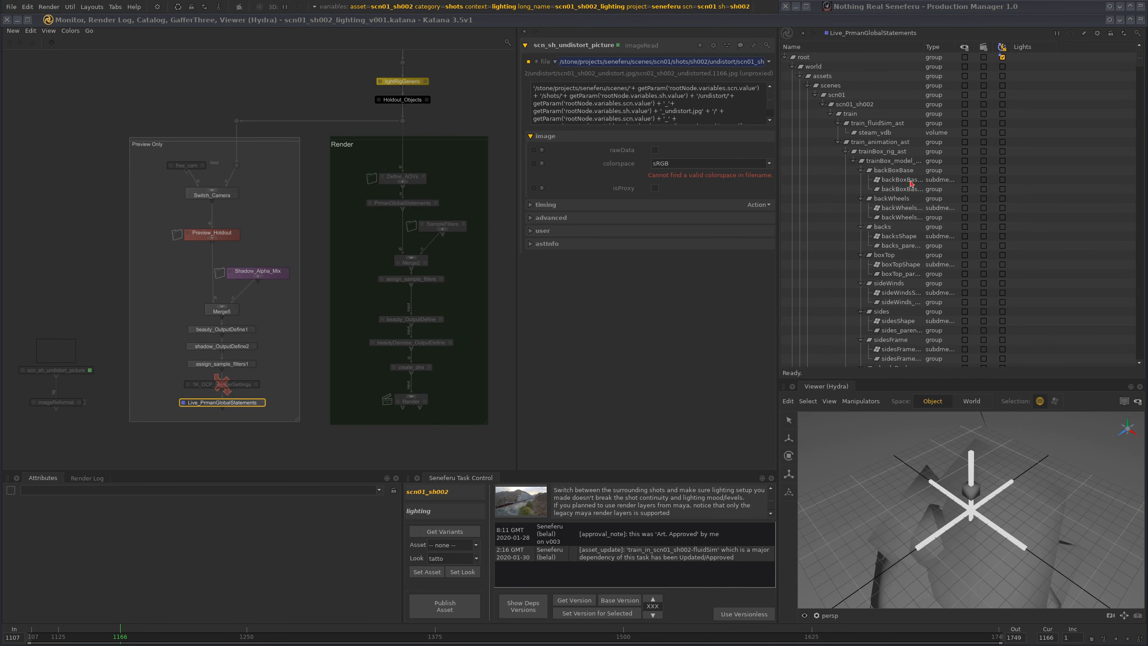
pyautogui.click(1141, 20)
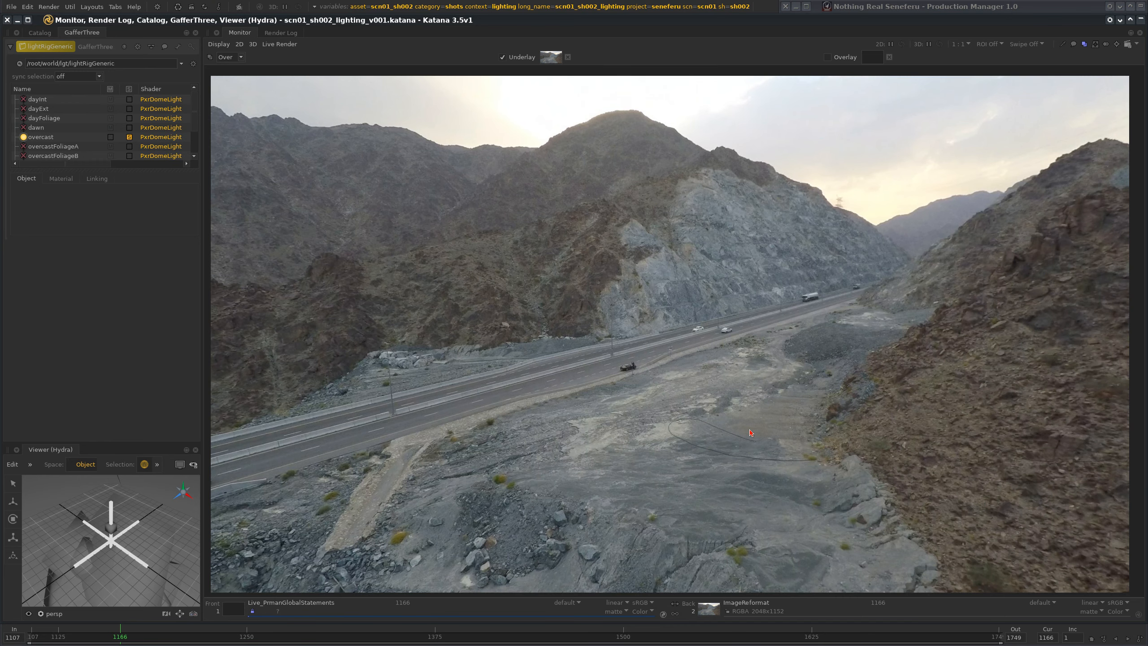
# Step: Roll up the Monitor and review the scn01_sh002 lighting dependencies in the Production Manager, including the undistort, train animation and mountainsView tasks
pyautogui.click(1140, 19)
pyautogui.click(1141, 6)
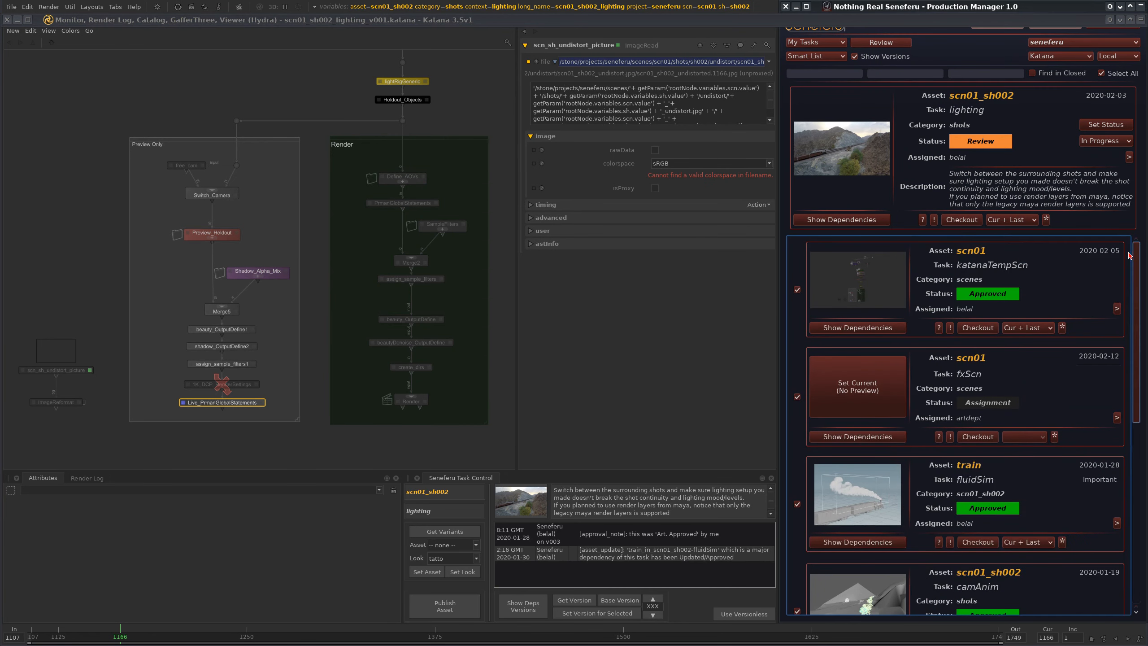
pyautogui.moveTo(1138, 283); pyautogui.dragTo(1127, 575)
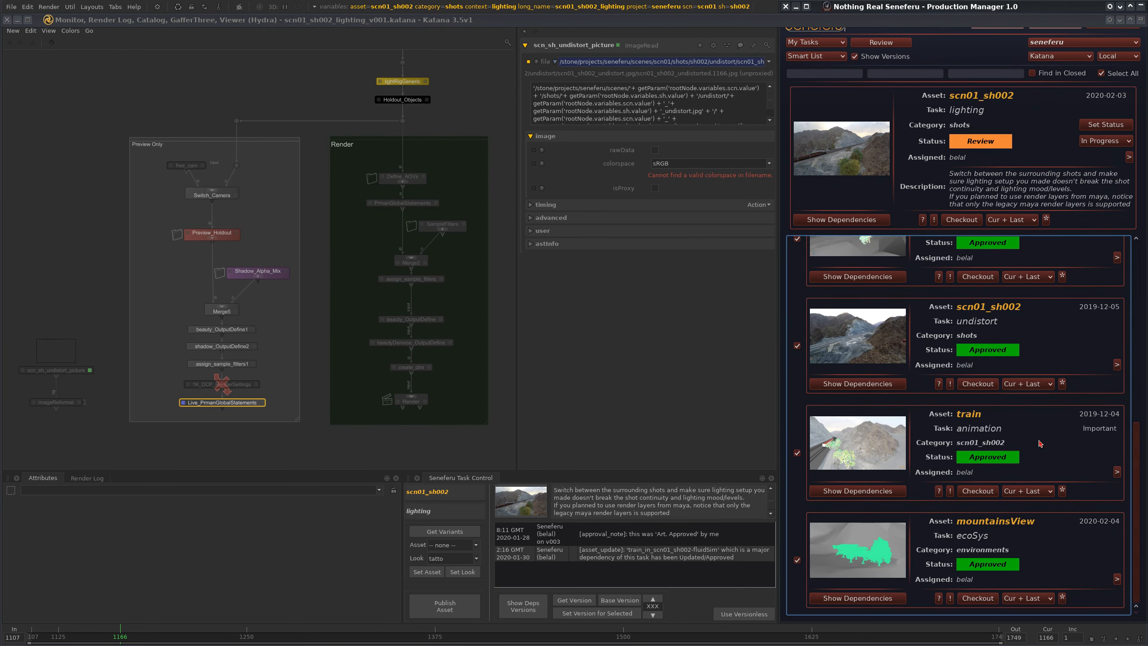
pyautogui.moveTo(1137, 442); pyautogui.dragTo(1128, 414)
pyautogui.scroll(-3, 1128, 414)
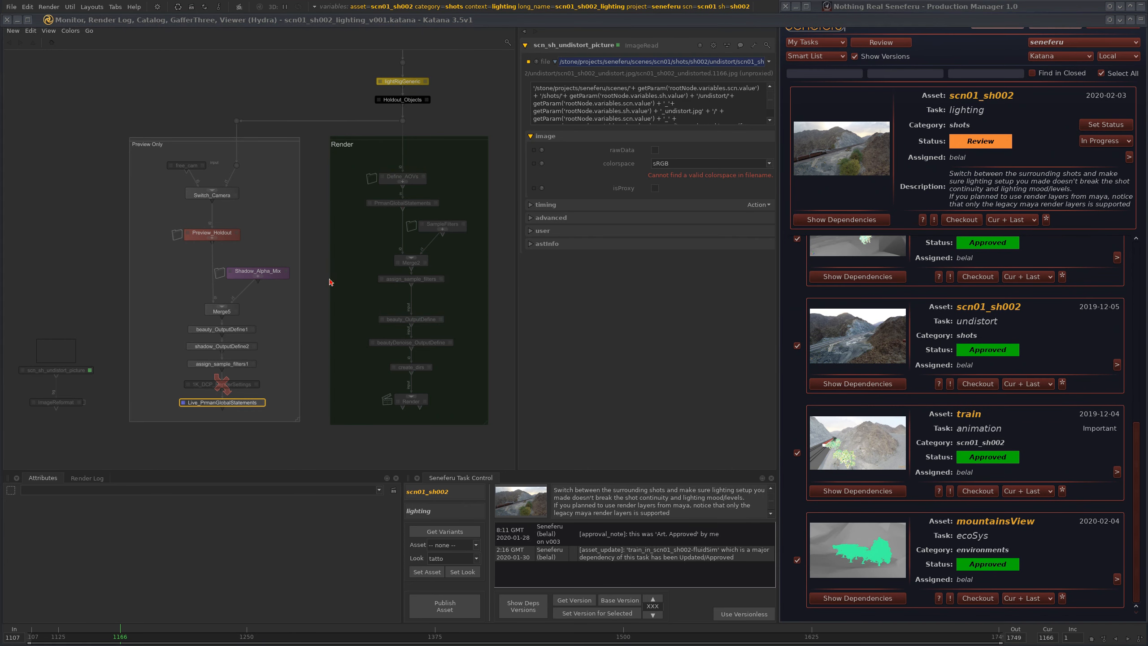
pyautogui.moveTo(193, 322); pyautogui.dragTo(395, 282, button='middle')
pyautogui.click(859, 365)
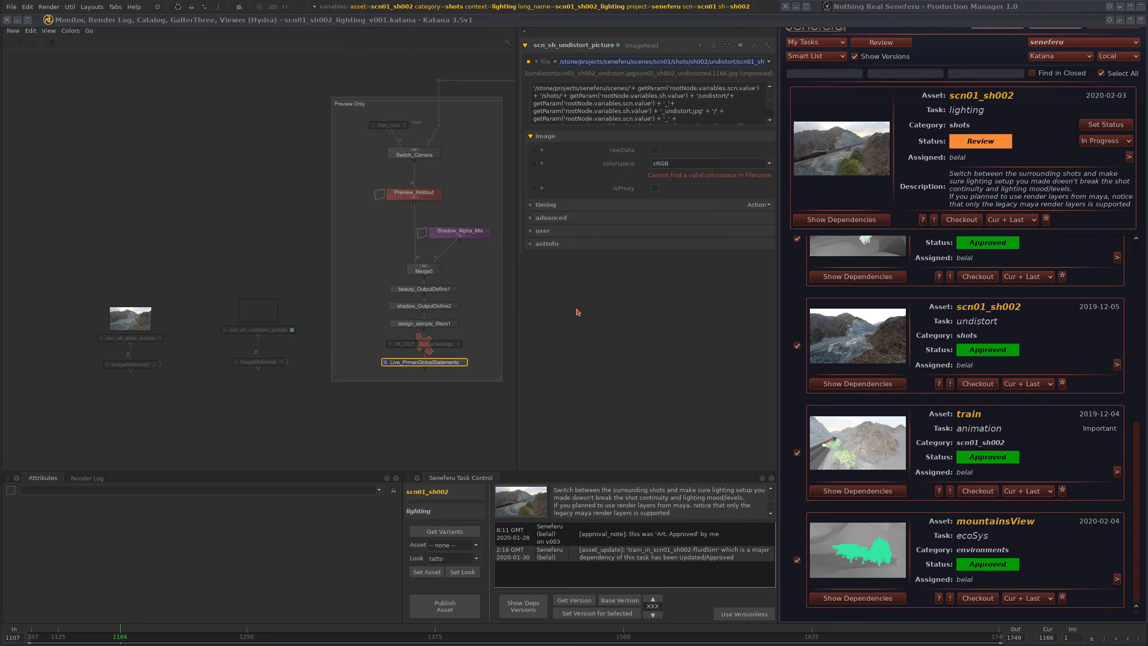
# Step: Check the new render over the undistorted plate in the Monitor and its Catalog view, toggling the underlay
pyautogui.click(1141, 21)
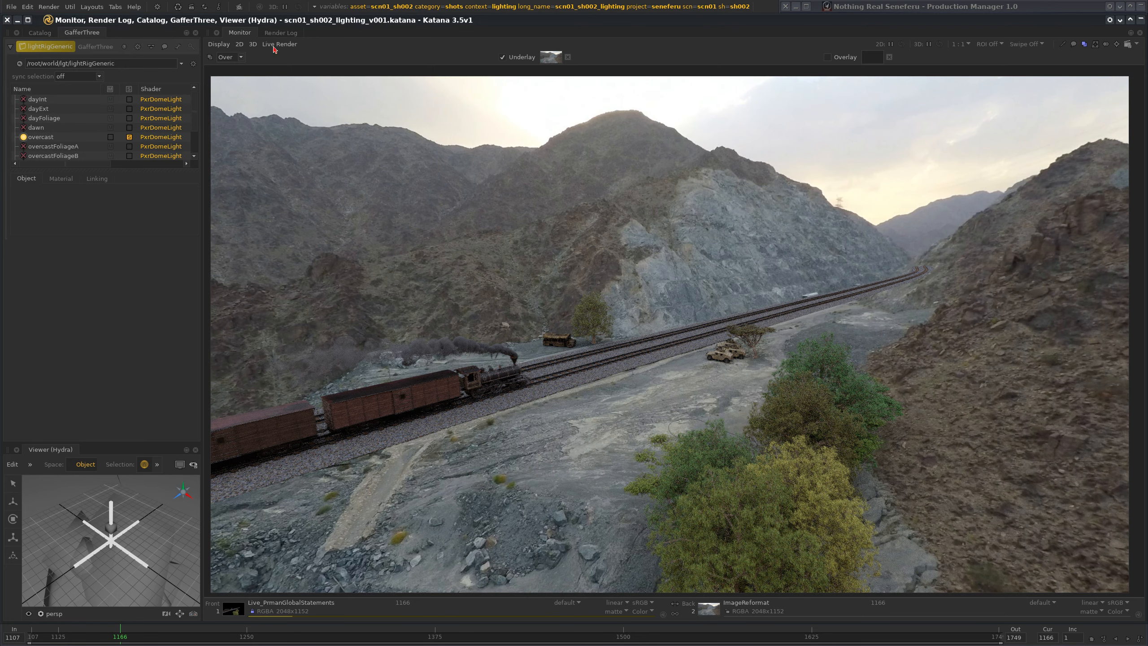
pyautogui.press('Tab')
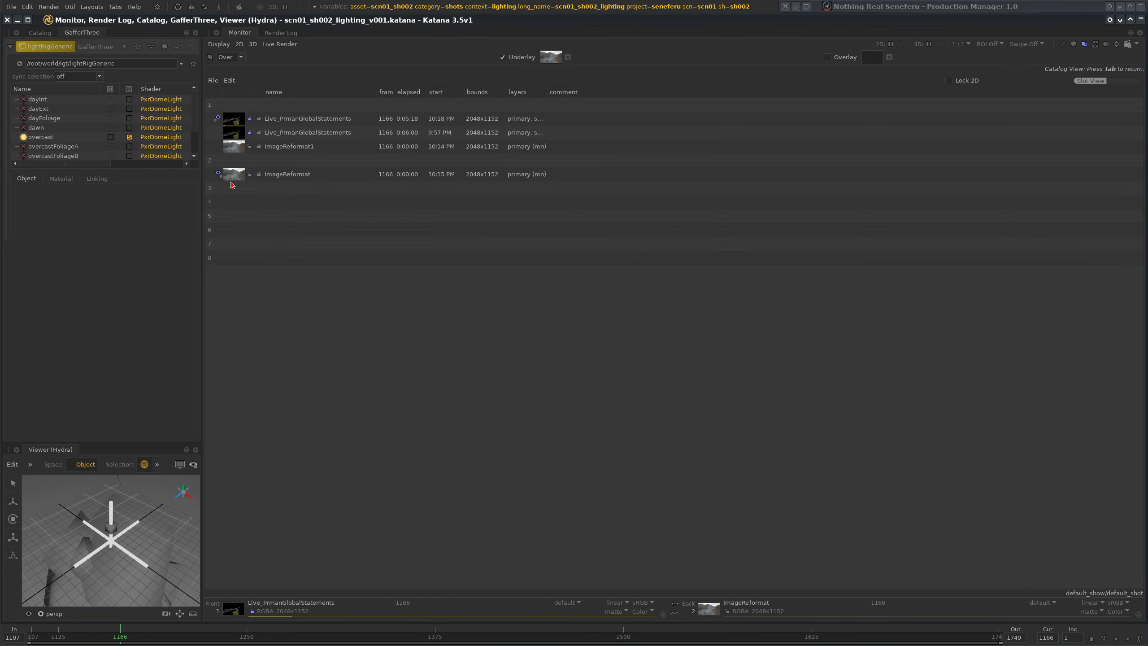
pyautogui.click(502, 58)
pyautogui.press('Tab')
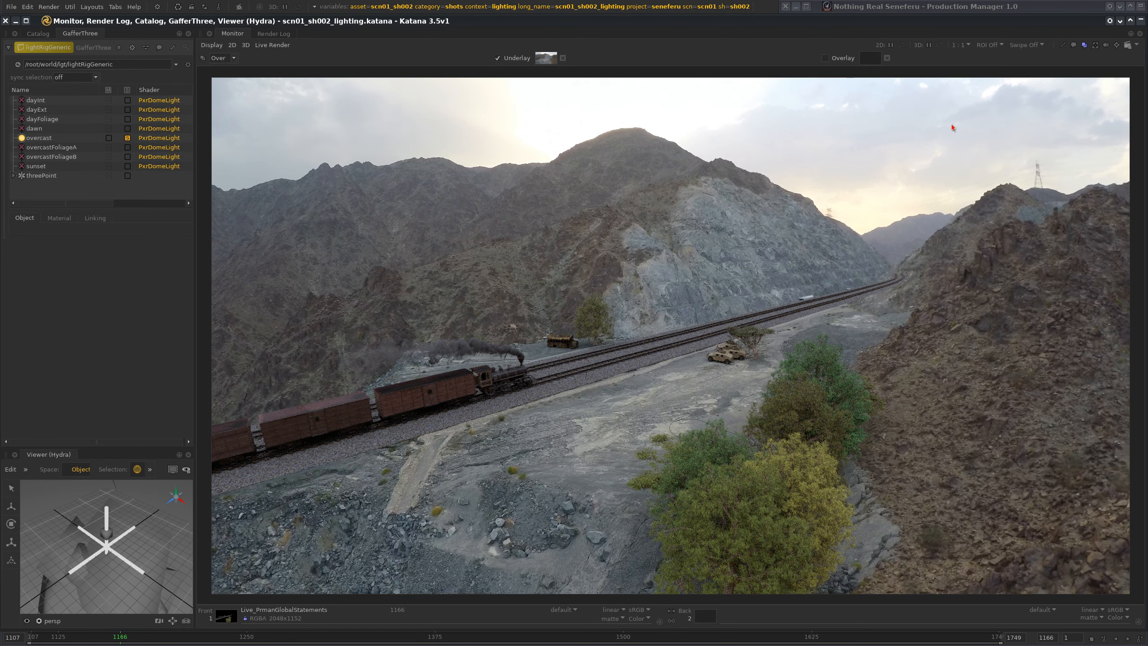
# Step: Roll up the Monitor window of scn01_sh002_lighting.katana and look over the preview and render branches of the node graph
pyautogui.click(1141, 21)
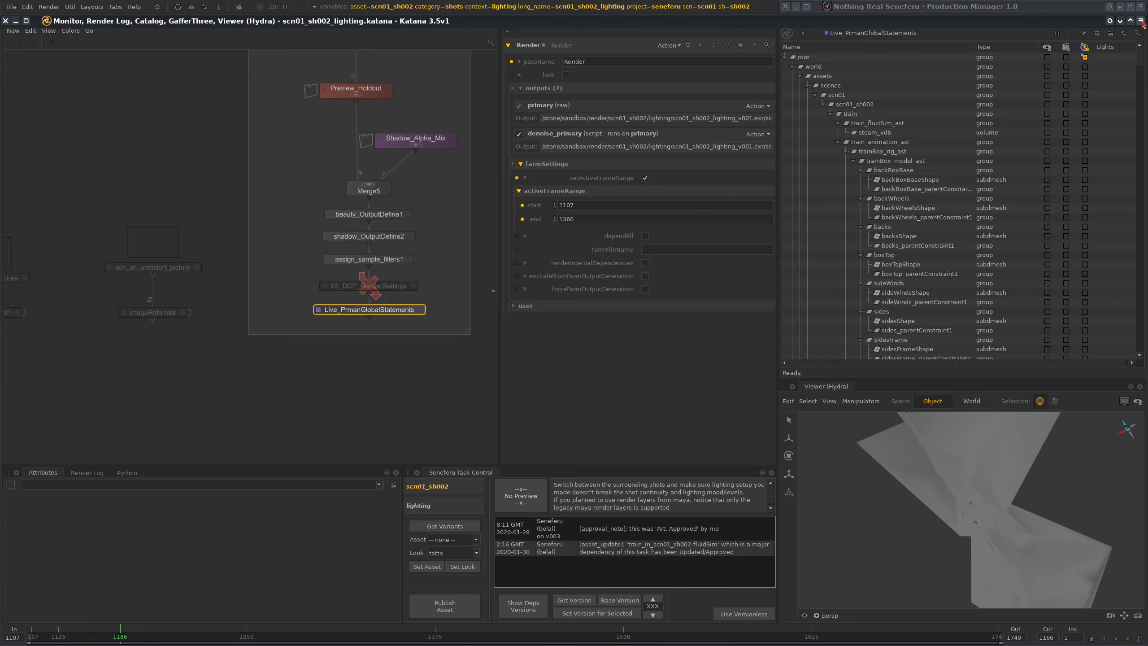
pyautogui.scroll(-6, 352, 320)
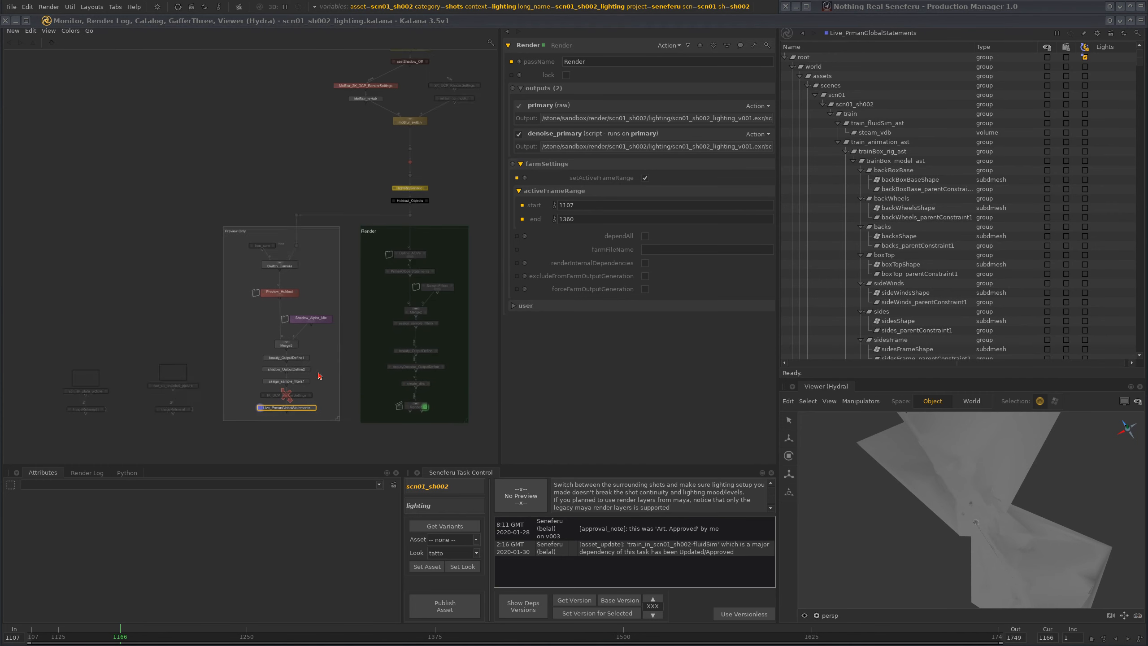
pyautogui.scroll(3, 353, 319)
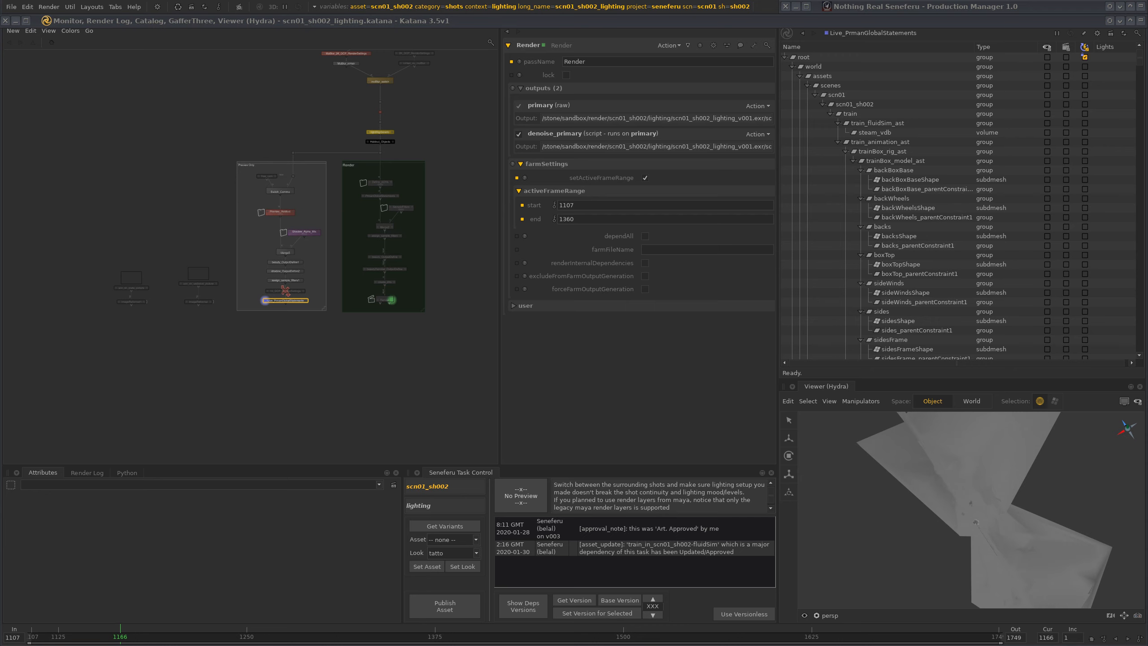
pyautogui.scroll(-3, 389, 344)
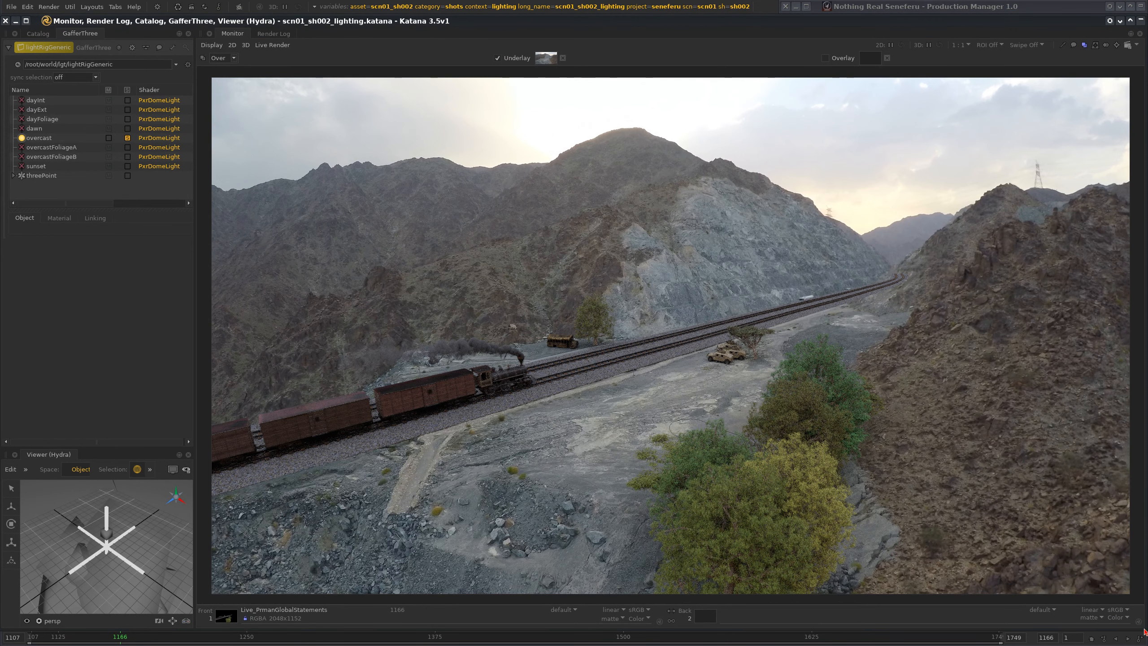
# Step: Shrink the Monitor window to uncover the Seneferu Task Control panel and fit the rendered image inside it
pyautogui.moveTo(1146, 622); pyautogui.dragTo(719, 620)
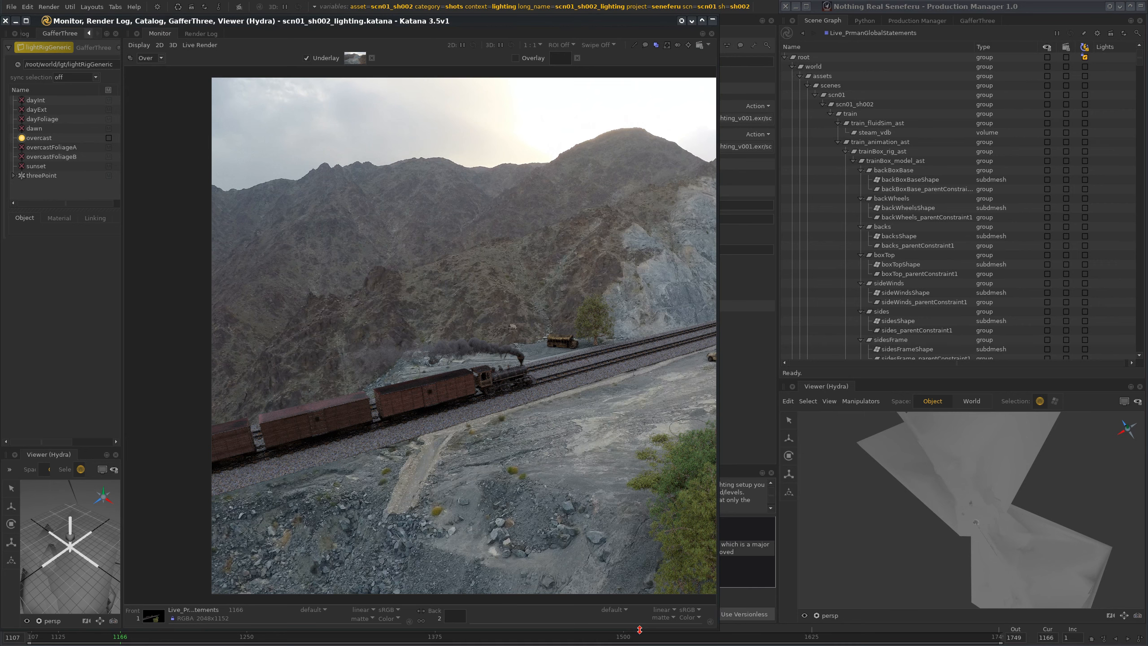
pyautogui.moveTo(643, 629); pyautogui.dragTo(647, 448)
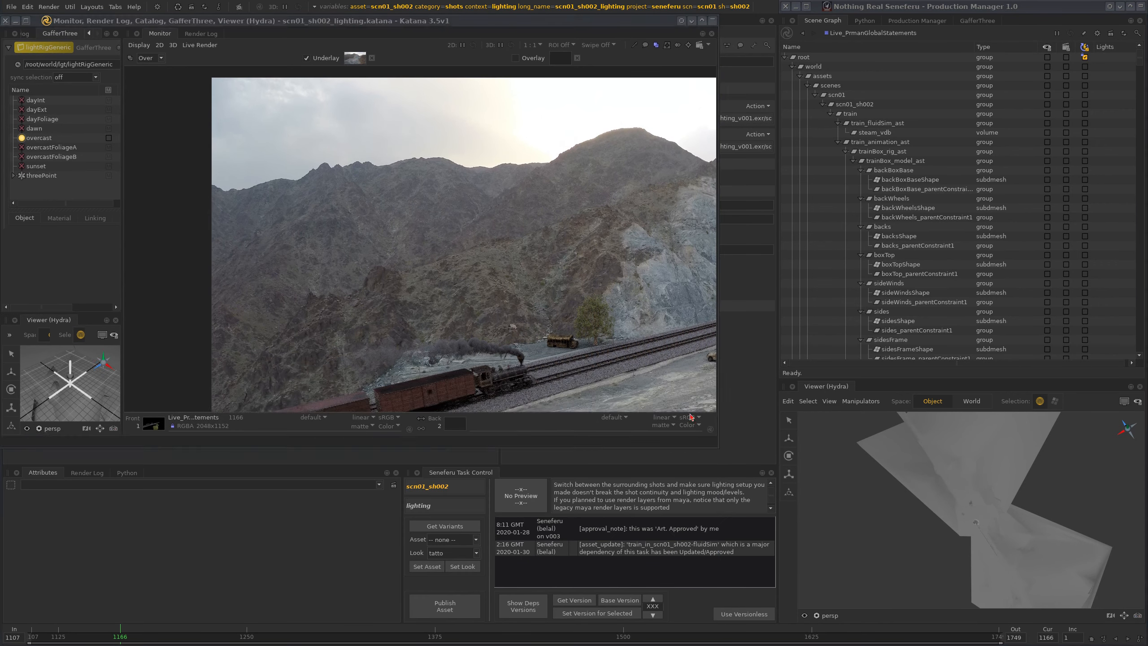
pyautogui.moveTo(560, 276); pyautogui.dragTo(526, 265, button='middle')
pyautogui.press('f')
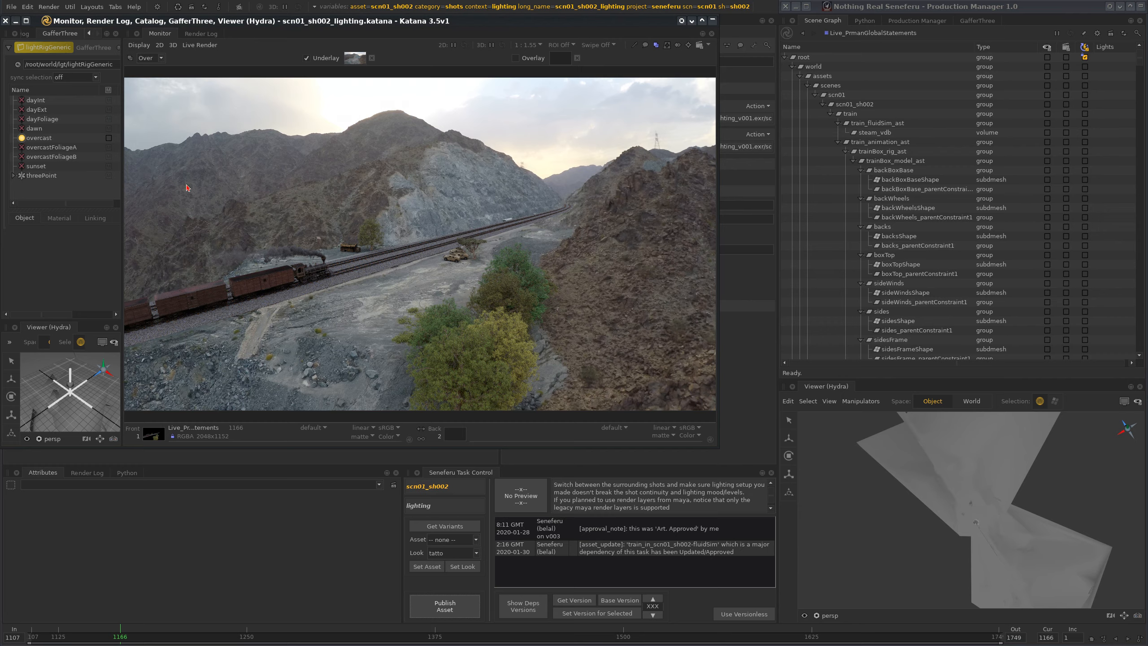
# Step: Publish the lighting asset with the Monitor image captured as preview, accepting the task recall and adding no extra files
pyautogui.moveTo(129, 79); pyautogui.dragTo(713, 409)
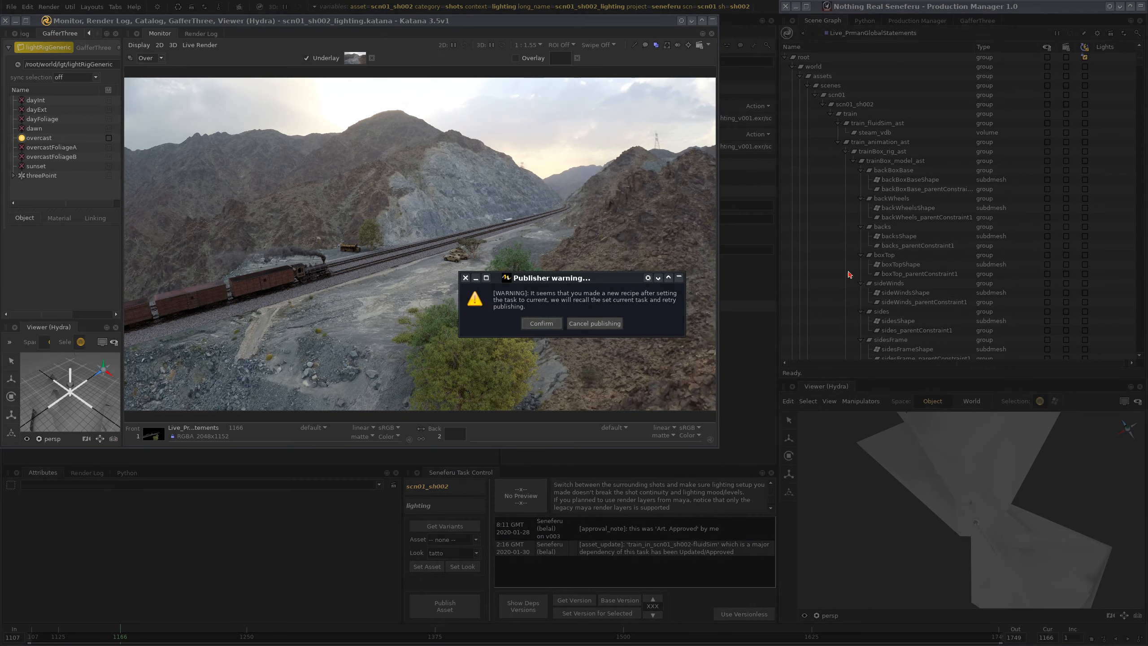
pyautogui.click(544, 323)
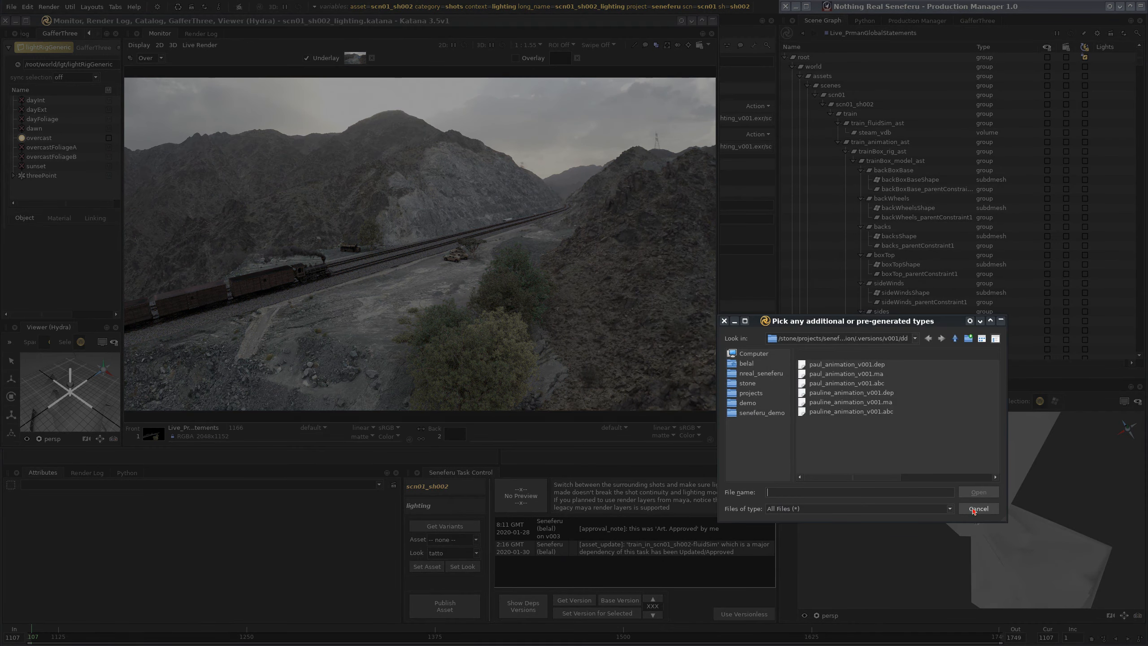
pyautogui.click(978, 509)
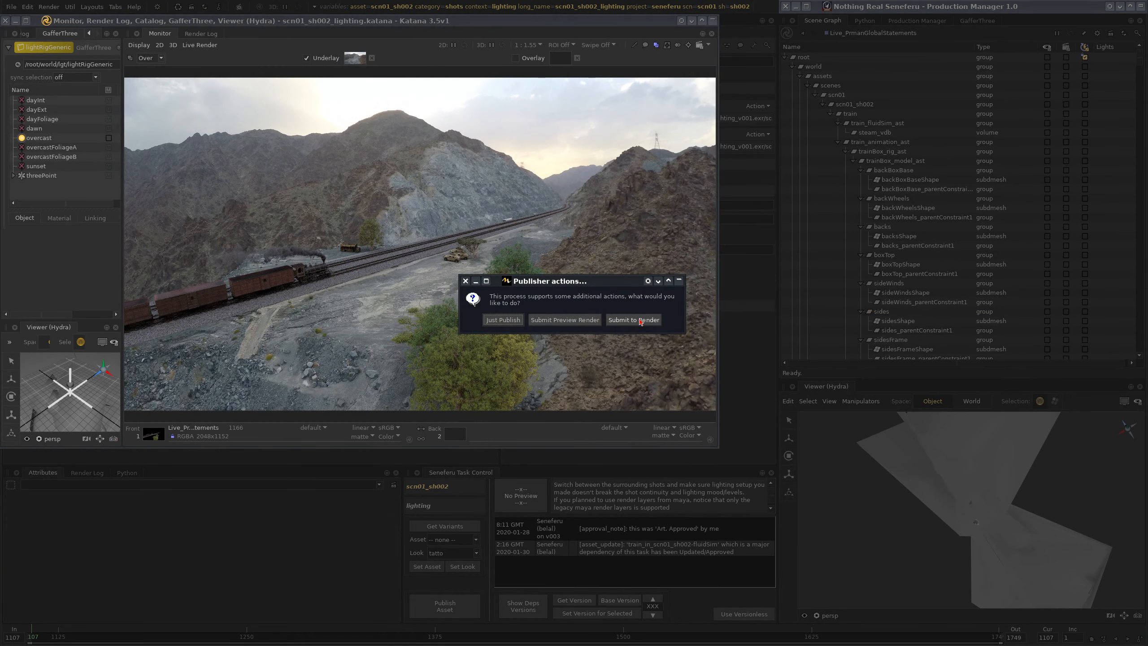